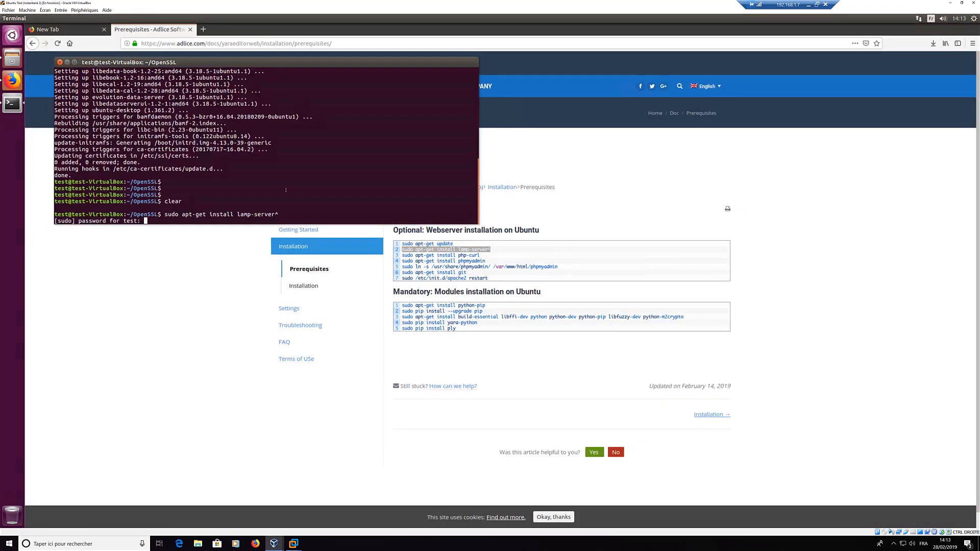
Step: Install lamp-server with a blank MySQL root password, tiling the terminal beside the docs
key(Return)
drag(249, 224, 249, 414)
drag(249, 62, 1, 204)
drag(587, 19, 979, 255)
click(382, 301)
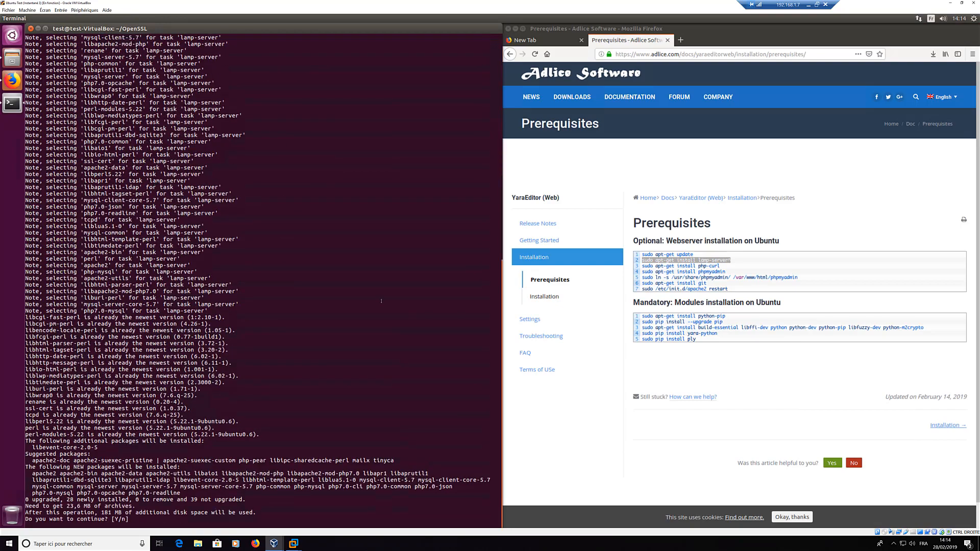
key(Return)
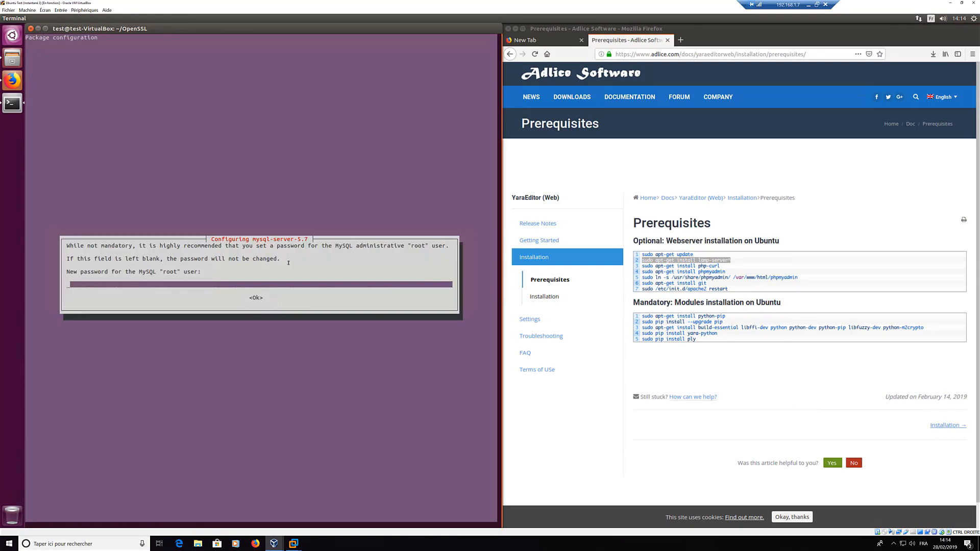
key(Return)
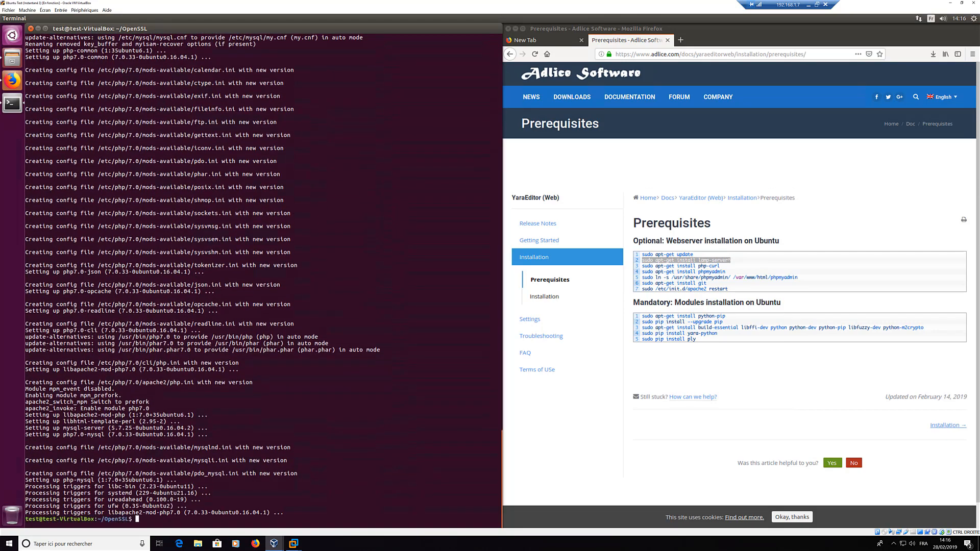
Step: Install php-curl using the command from the Adlice docs
drag(643, 266, 720, 266)
middle_click(415, 396)
key(Return)
text(y)
key(Return)
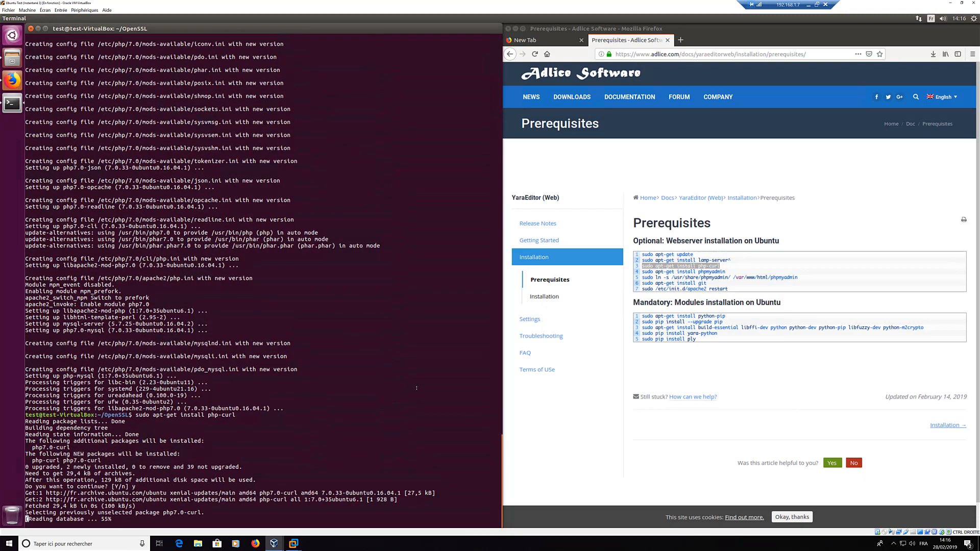
Step: Install phpmyadmin and accept configuring its database with dbconfig-common
drag(643, 272, 726, 273)
middle_click(398, 403)
key(Return)
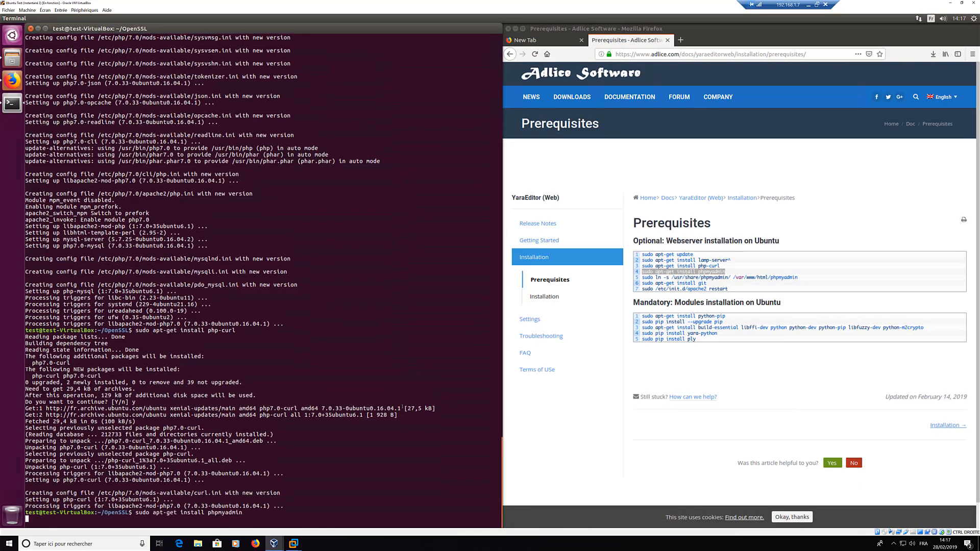
drag(643, 278, 798, 278)
click(360, 327)
text(y)
key(Return)
key(Return)
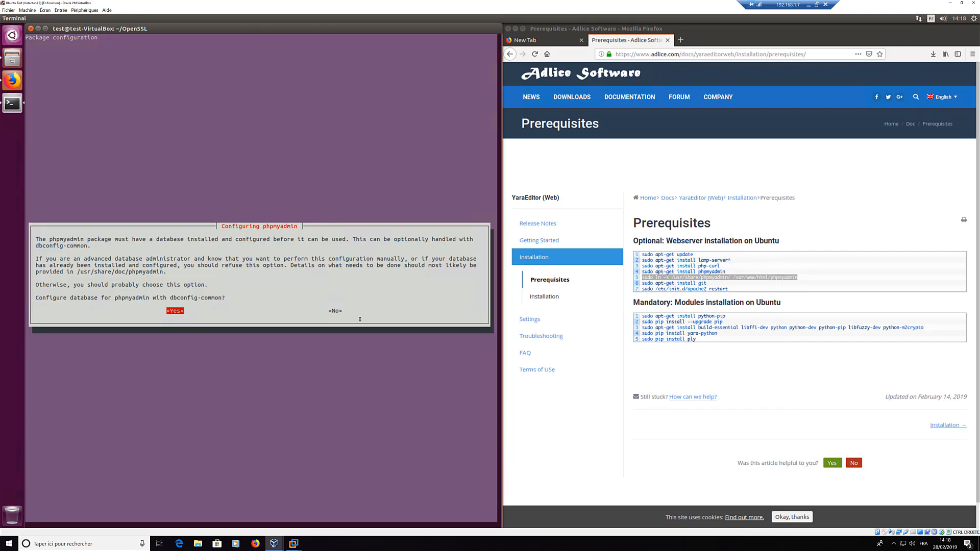
key(Return)
key(Return)
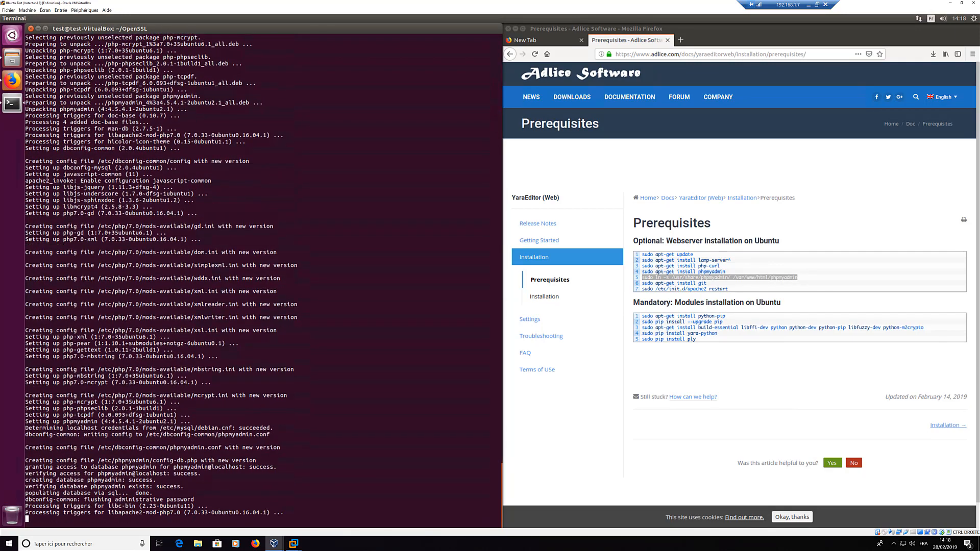
Step: Link phpmyadmin into /var/www/html and restart Apache
middle_click(340, 337)
key(Return)
triple_click(674, 284)
middle_click(358, 337)
key(Return)
triple_click(674, 289)
middle_click(435, 339)
key(Return)
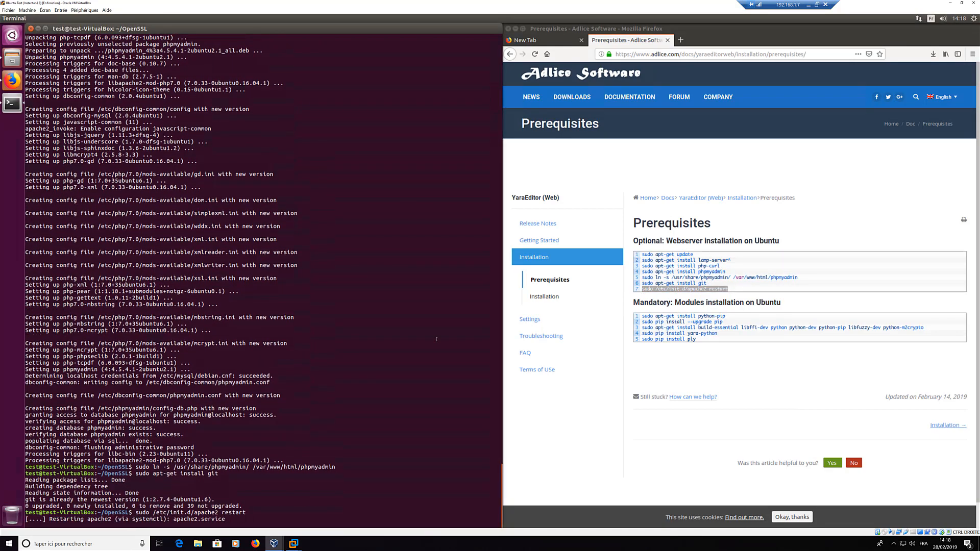
Step: Install python-pip, confirming with y
middle_click(357, 357)
drag(642, 316, 724, 322)
key(Return)
click(246, 408)
text(y)
key(Return)
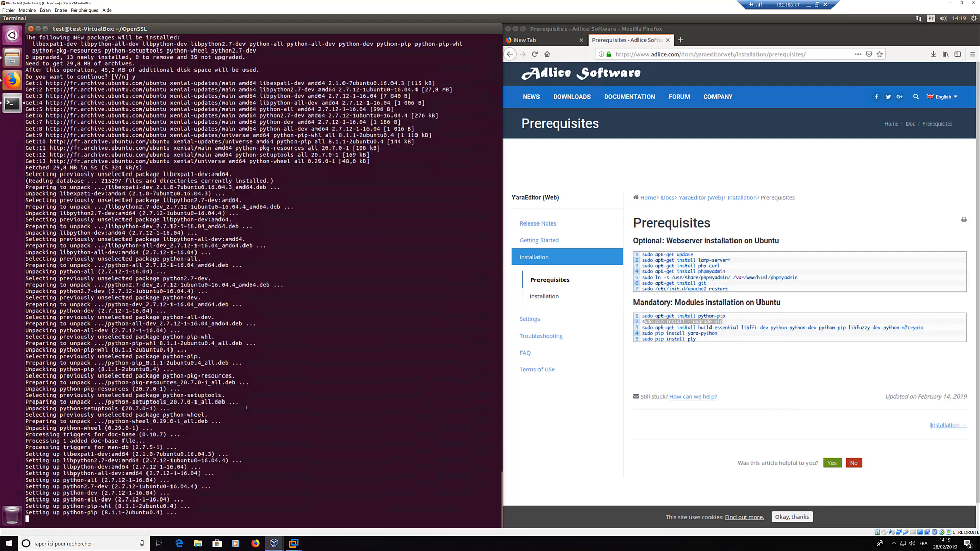
Step: Upgrade pip to 19.0.3 and install build-essential, libfuzzy-dev and python-m2crypto
triple_click(679, 323)
middle_click(358, 358)
key(Return)
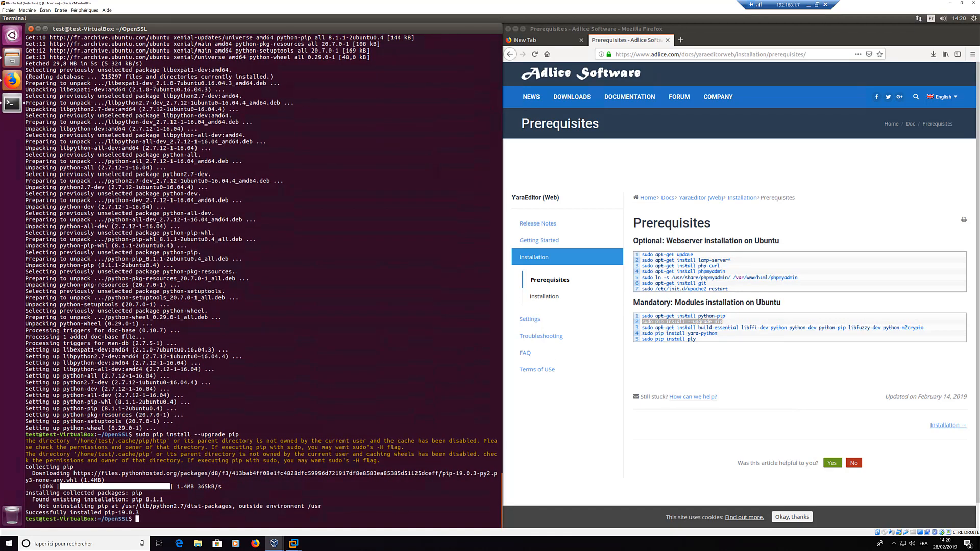
triple_click(644, 328)
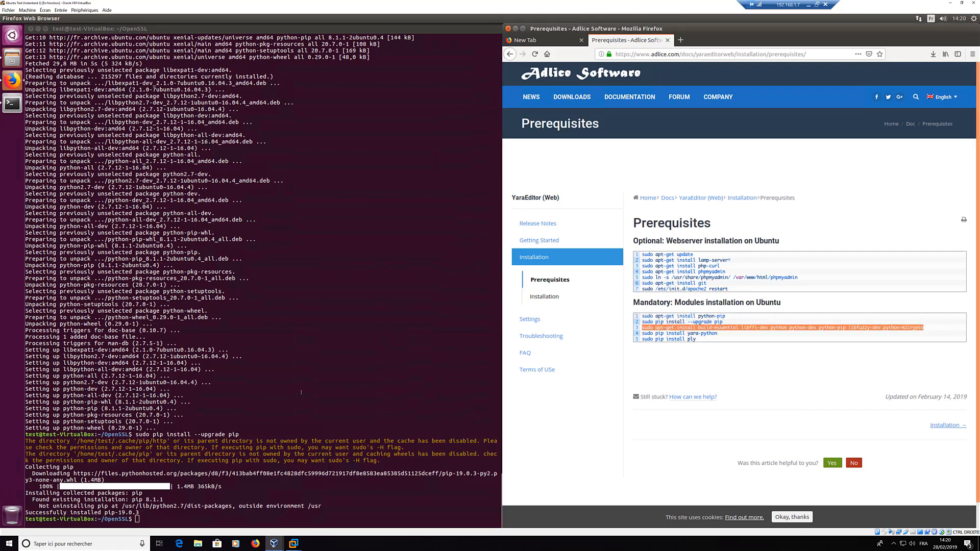
middle_click(302, 393)
key(Return)
text(Y)
key(Return)
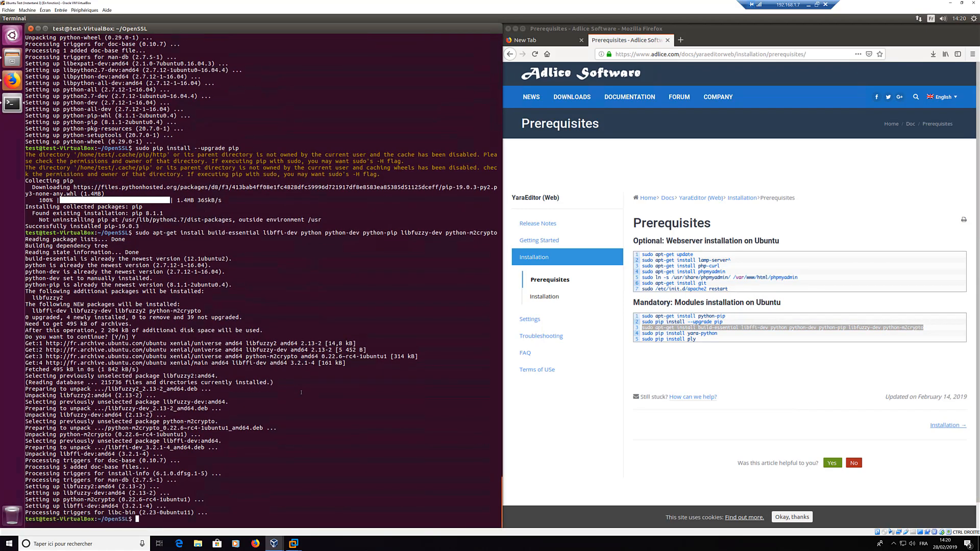
Step: Install yara-python and ply with pip
triple_click(676, 333)
middle_click(317, 377)
key(Return)
triple_click(689, 339)
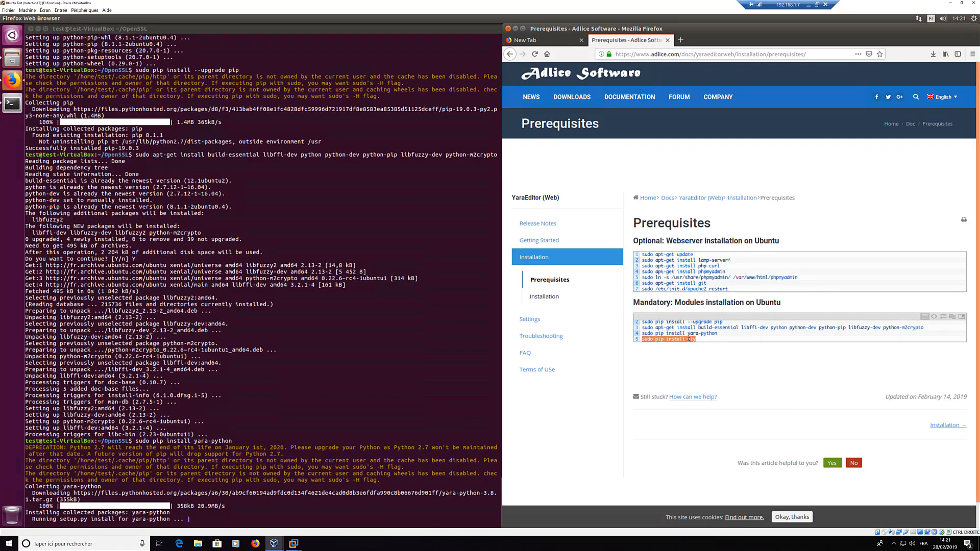
middle_click(387, 312)
key(Return)
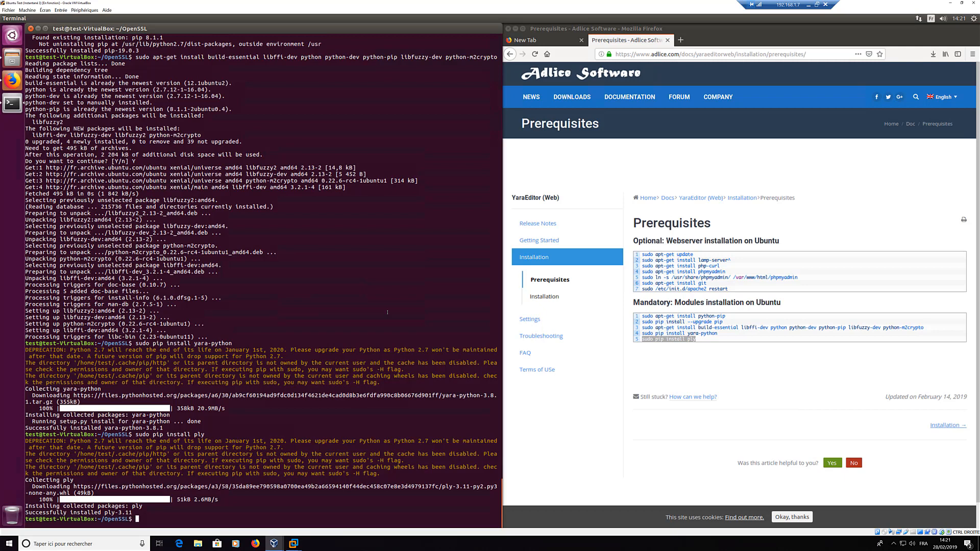
Step: Open the YaraEditor Installation docs page and mark the Download sources step
click(544, 297)
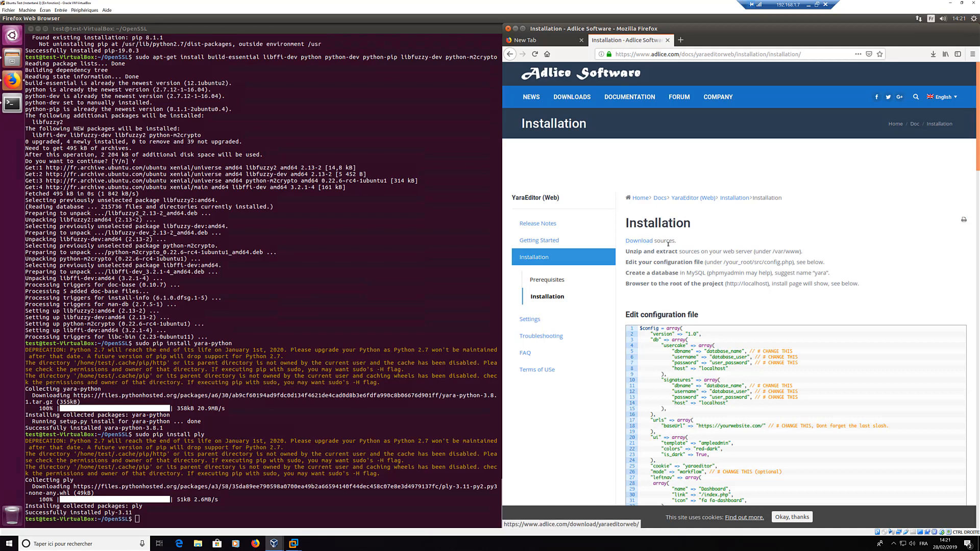
triple_click(628, 243)
click(704, 246)
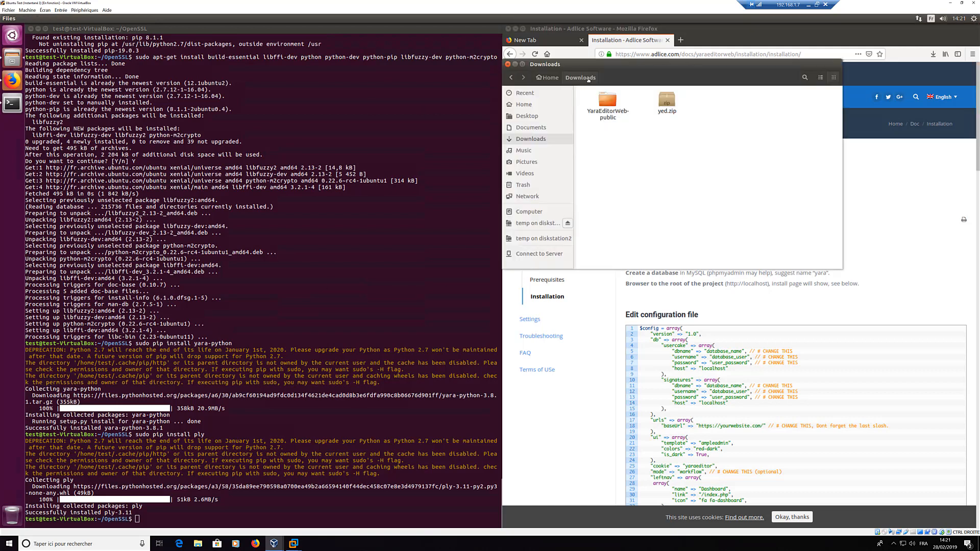
Step: Open the YaraEditorWeb-public folder to inspect it and check the unzip instruction
drag(688, 65, 588, 80)
drag(579, 128, 577, 128)
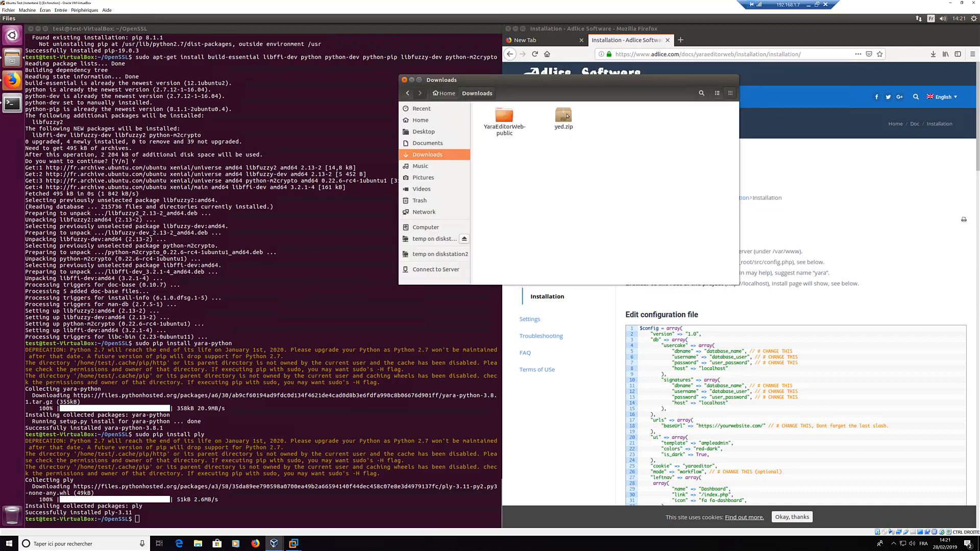
click(570, 115)
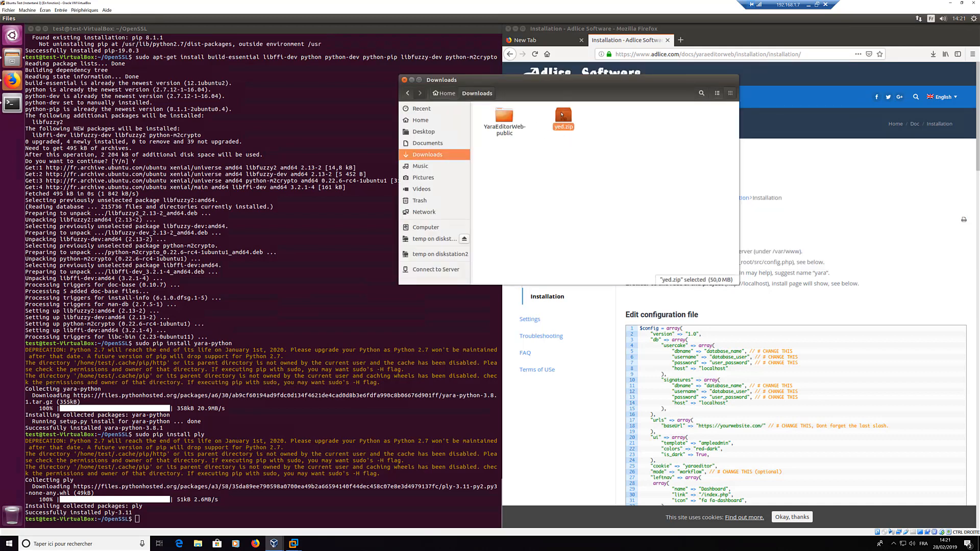
click(510, 117)
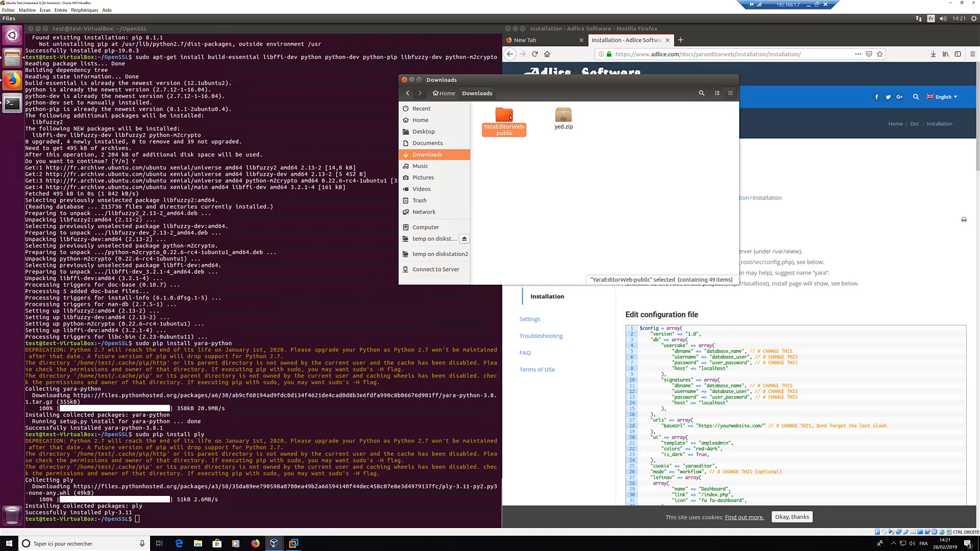
double_click(511, 118)
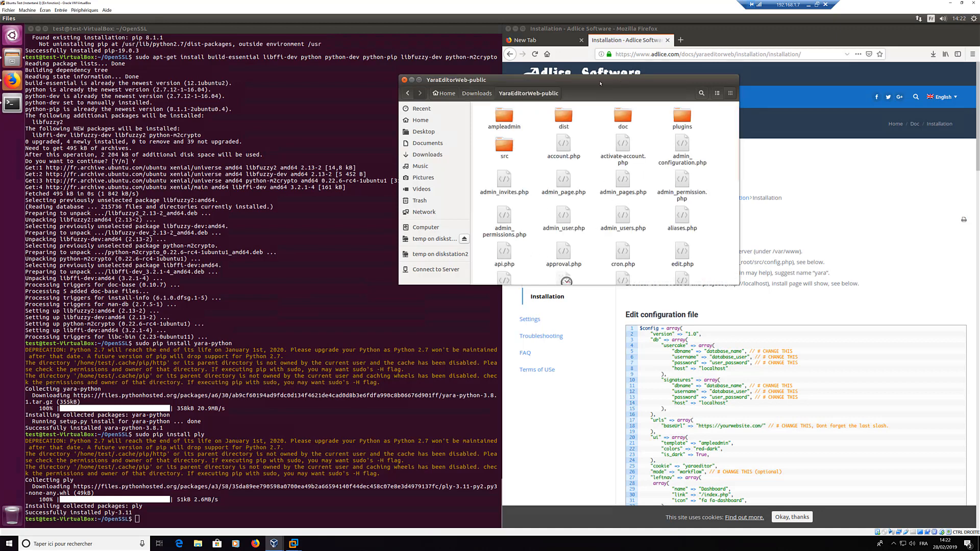
drag(521, 76, 449, 70)
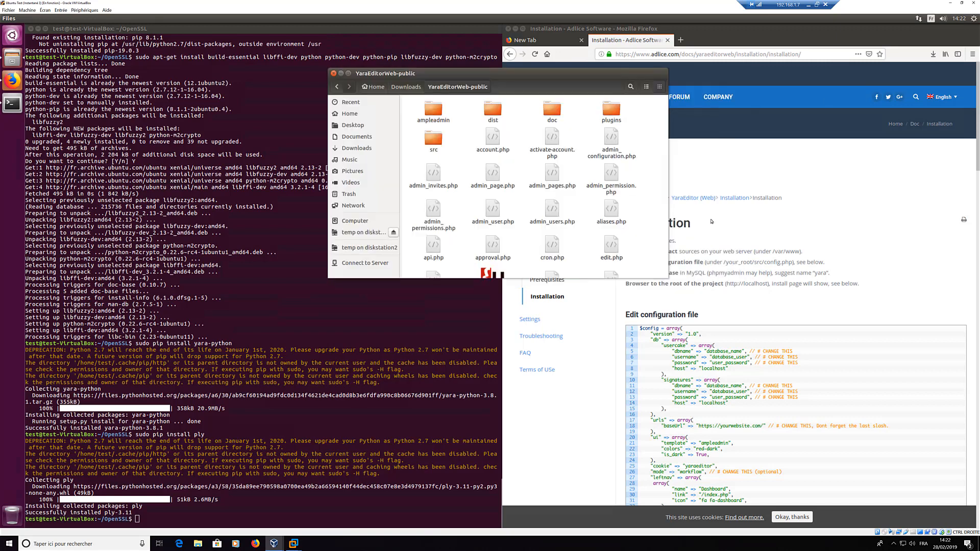
click(769, 230)
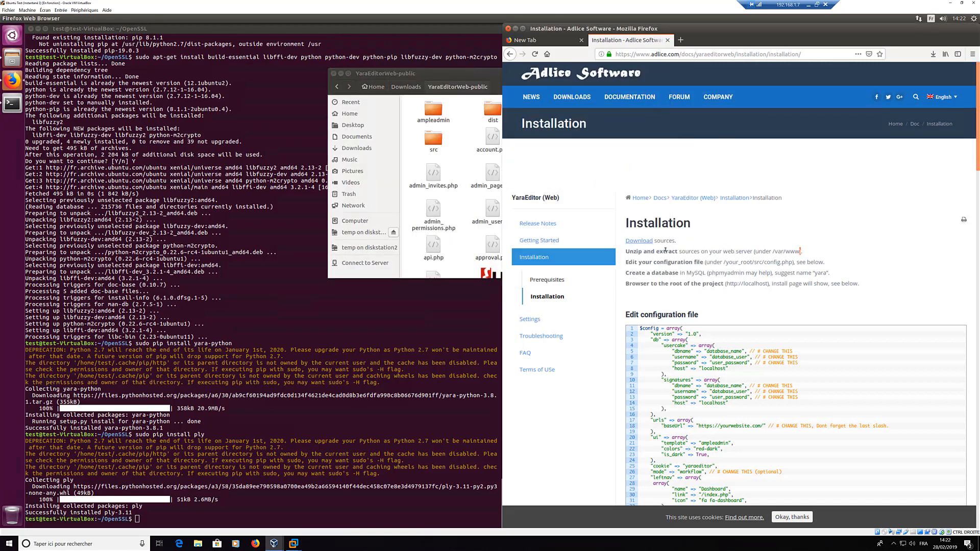
drag(665, 250, 627, 252)
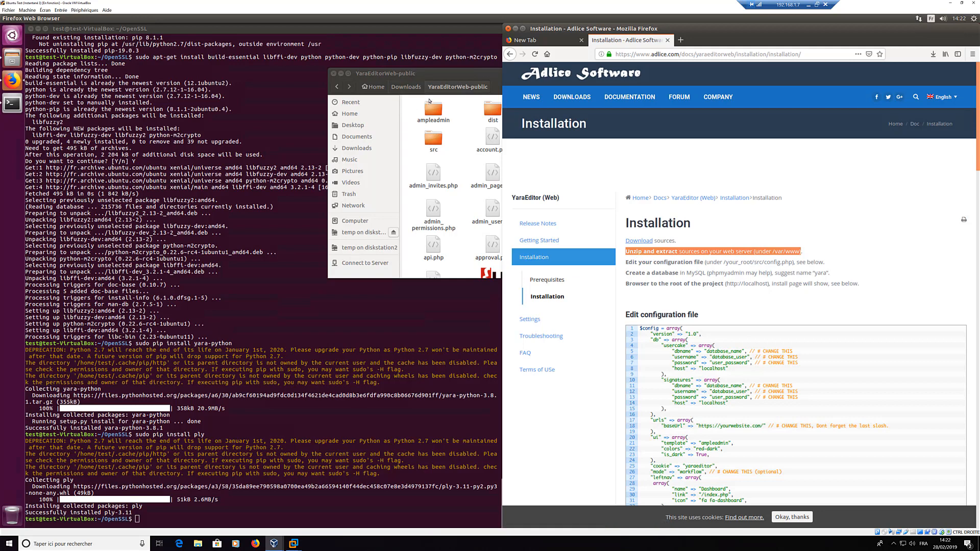
Step: Go back to Downloads and copy the YaraEditorWeb-public folder
click(414, 77)
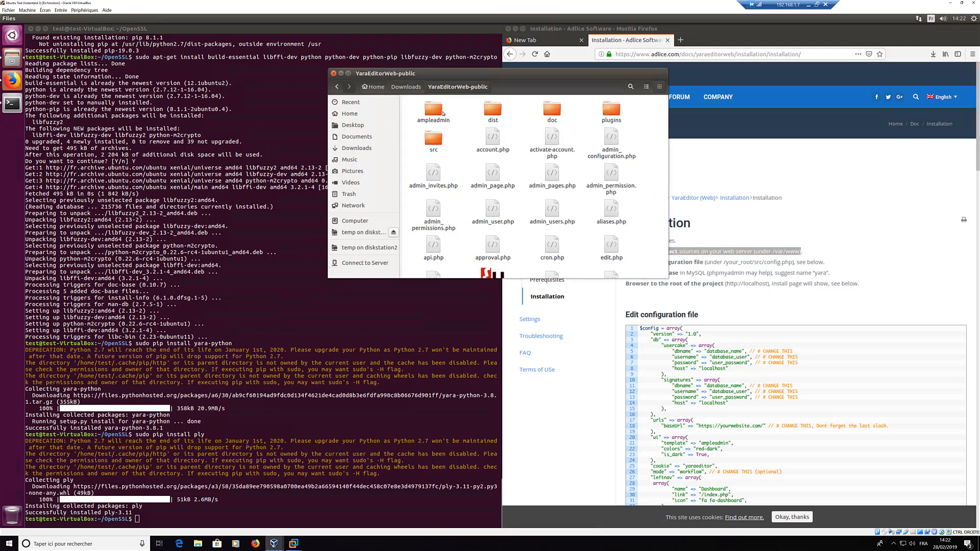
click(409, 87)
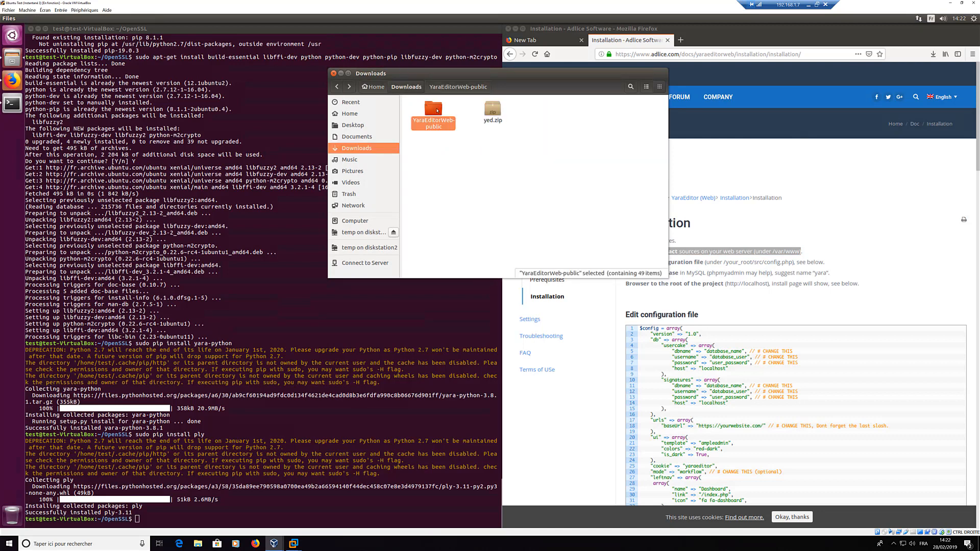
right_click(437, 110)
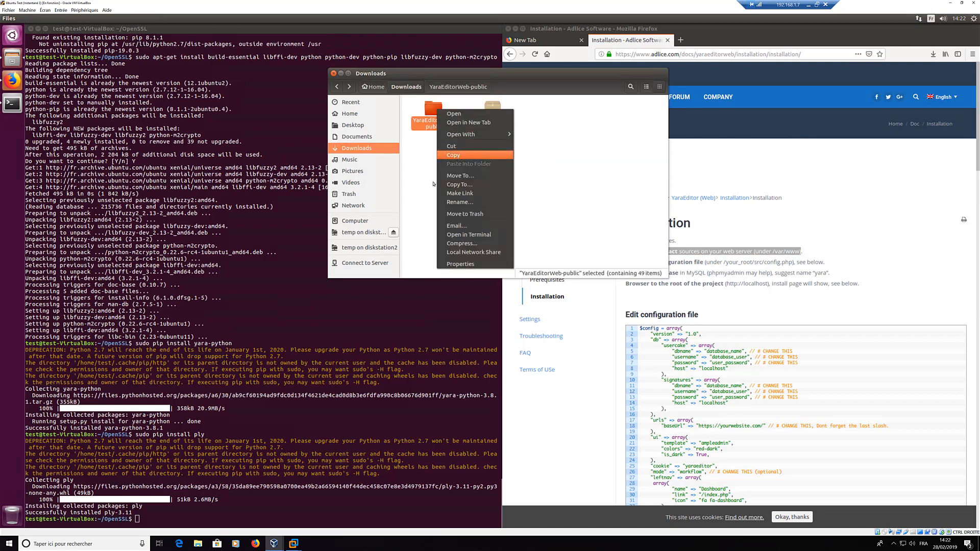
click(453, 155)
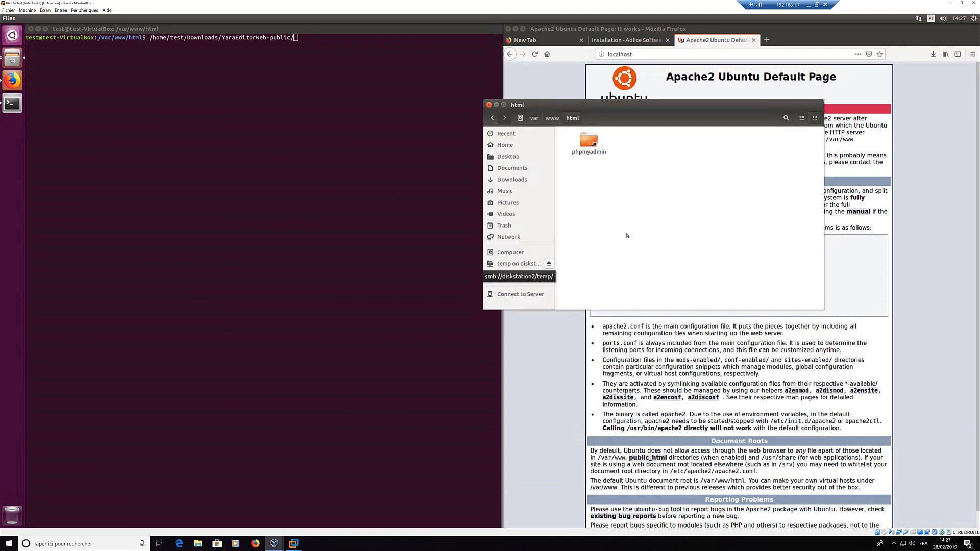
Step: Turn the pasted path into 'sudo mv ... * .' and run it to move the files
click(391, 177)
key(Left)
key(Left)
key(Left)
key(Left)
key(Left)
key(Left)
key(Left)
key(Left)
key(Left)
key(Left)
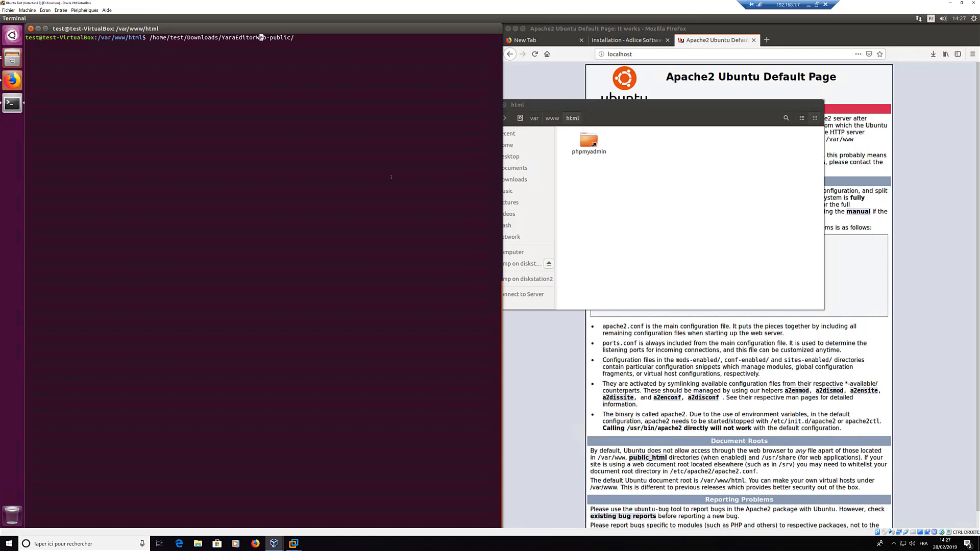
key(Left)
key(Left)
key(Left)
key(Left)
key(Left)
key(Left)
key(Left)
key(Left)
key(Left)
key(Left)
key(Left)
key(Left)
key(Left)
key(Left)
key(Left)
key(Left)
key(Left)
key(Left)
key(Left)
key(Left)
text(mv)
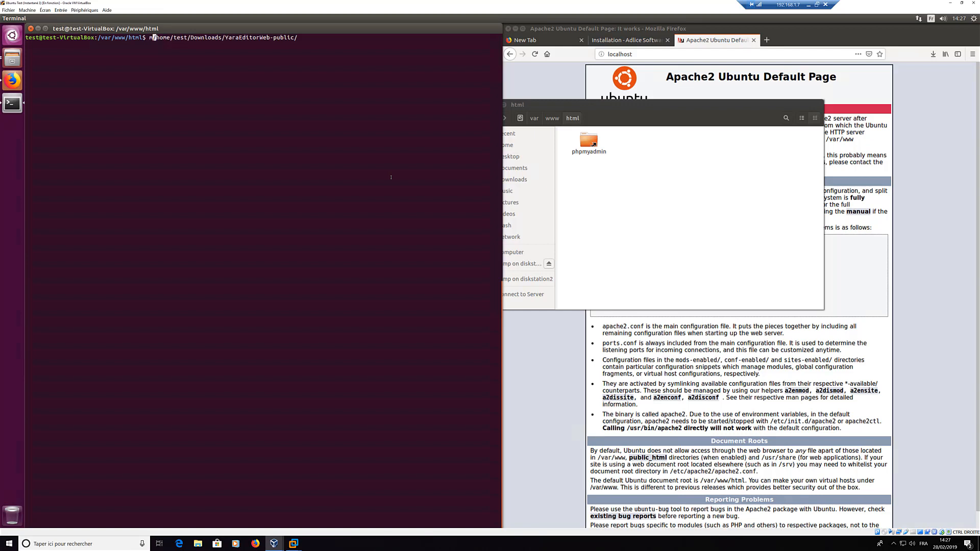
key(Right)
key(Right)
key(Right)
key(Right)
key(Right)
key(Right)
key(Right)
key(Right)
key(Right)
key(Right)
key(Right)
key(Right)
key(Right)
key(Right)
key(Right)
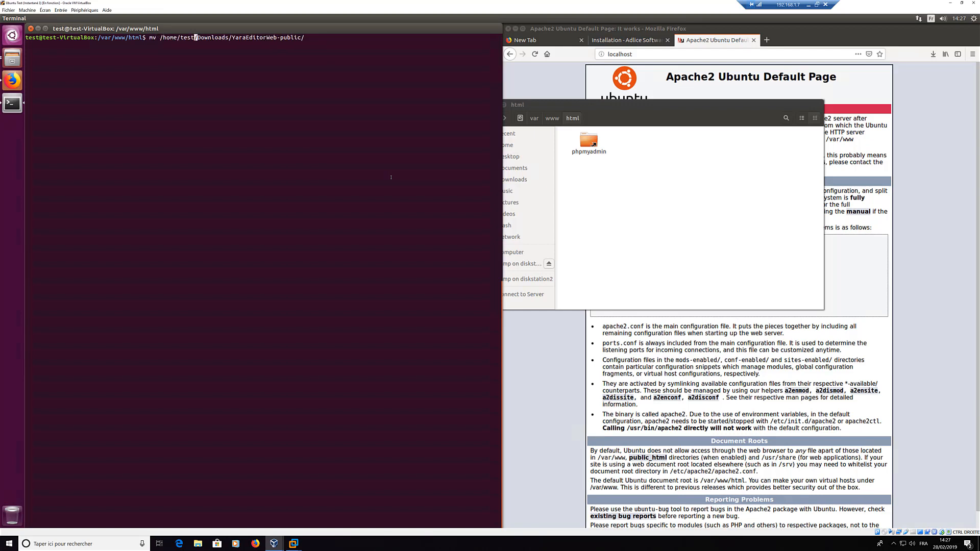
key(Left)
key(Left)
key(Left)
key(Left)
key(Left)
key(Left)
key(Left)
key(Left)
key(Left)
key(Left)
key(Left)
key(Home)
text(sudo)
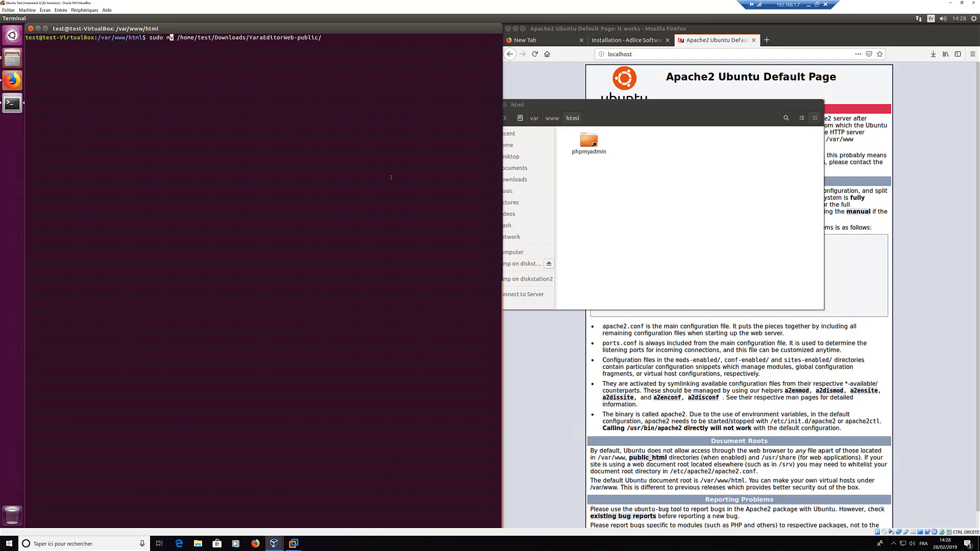
key(Right)
key(Right)
key(Right)
key(Right)
key(Right)
key(Right)
key(Right)
key(Right)
key(Right)
key(Right)
key(Right)
key(Right)
key(Right)
key(Right)
key(Right)
key(Right)
key(Right)
key(Right)
key(Right)
key(Right)
key(Right)
key(Right)
key(Right)
key(Right)
key(Right)
key(Right)
key(Right)
key(Right)
key(Right)
key(Right)
key(Right)
key(Right)
key(Right)
key(Right)
key(Right)
key(Right)
key(Right)
key(Right)
key(Right)
key(Right)
text(*)
text(.)
key(Return)
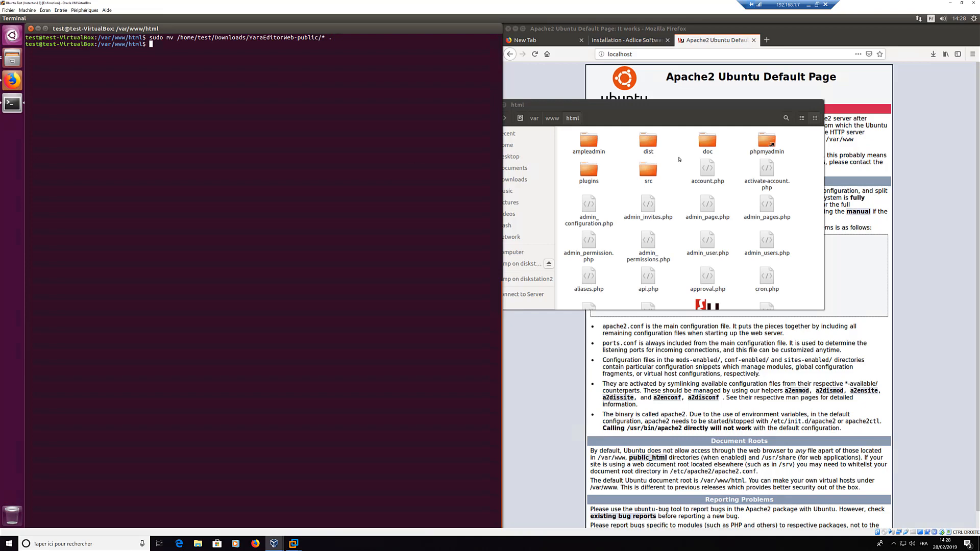
Step: Reload localhost to see the YED installer's database errors, then return to the Installation docs
click(680, 160)
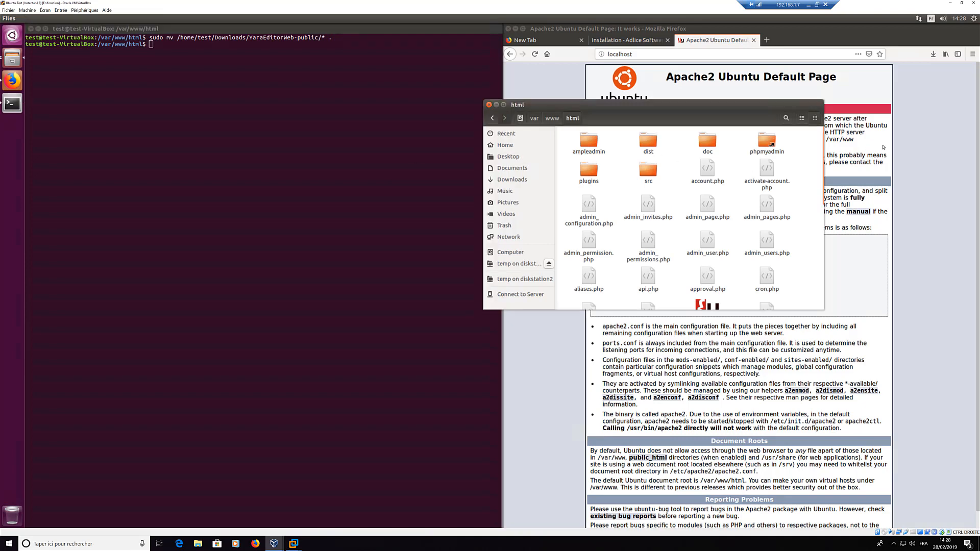
click(904, 129)
click(635, 55)
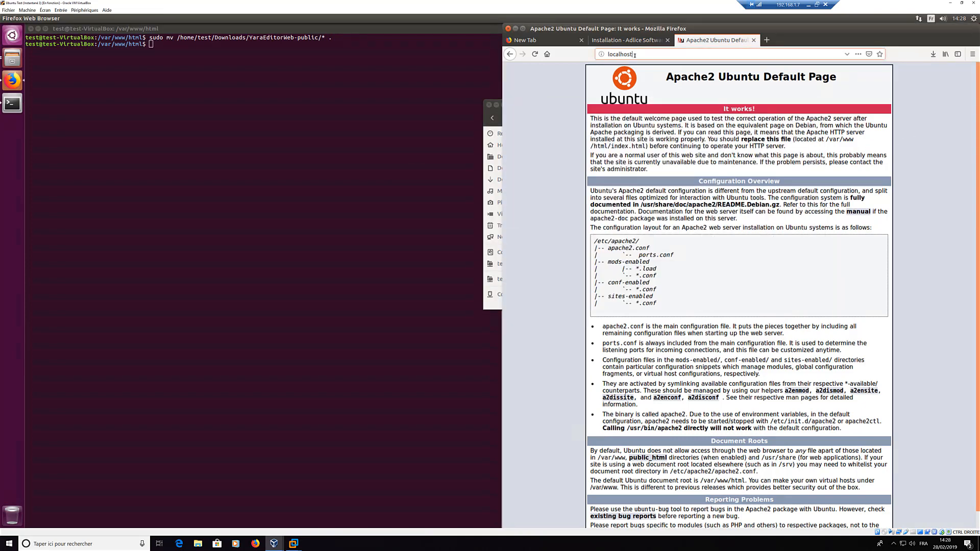
key(Return)
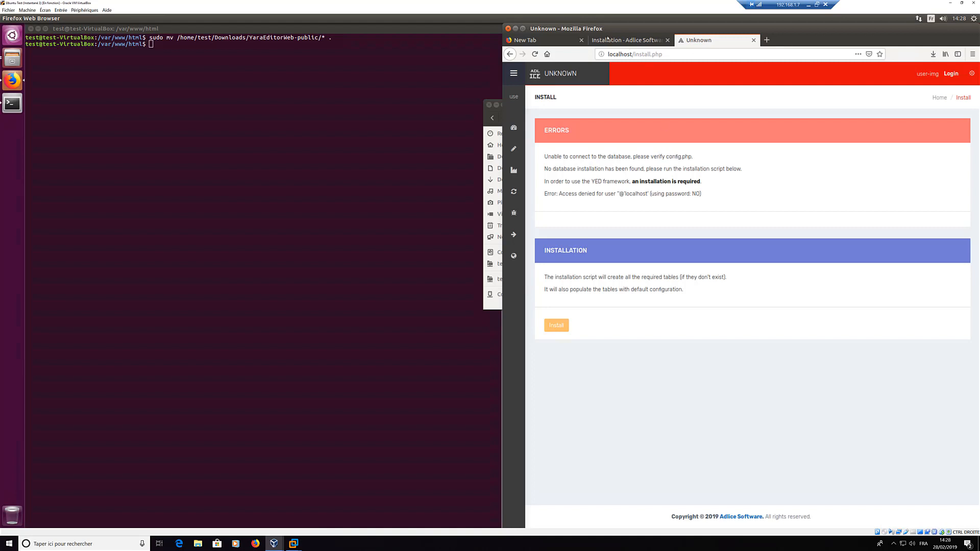
click(608, 40)
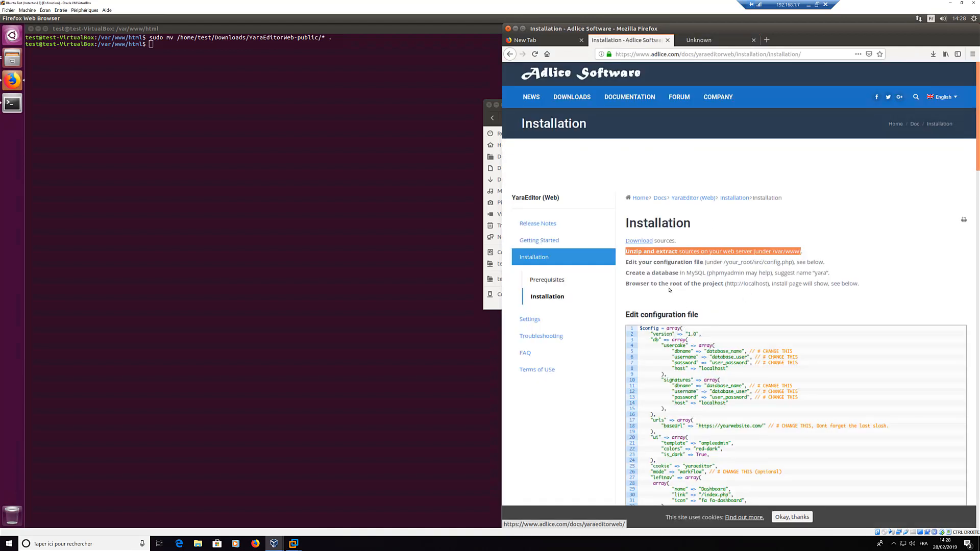
Step: Highlight the 'Edit your configuration file' step and scroll through the sample config
click(698, 264)
drag(626, 262, 833, 264)
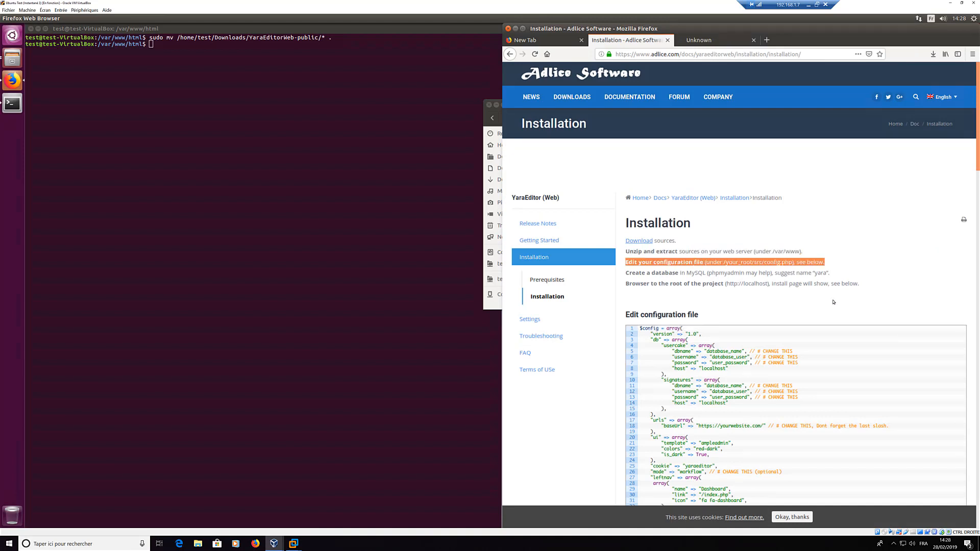
scroll(675, 250, down, 3)
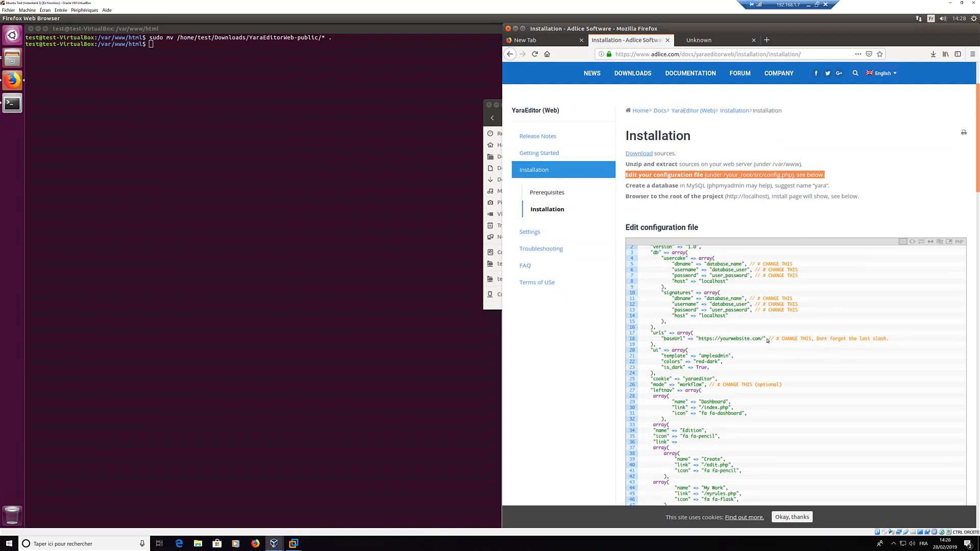
scroll(759, 335, down, 4)
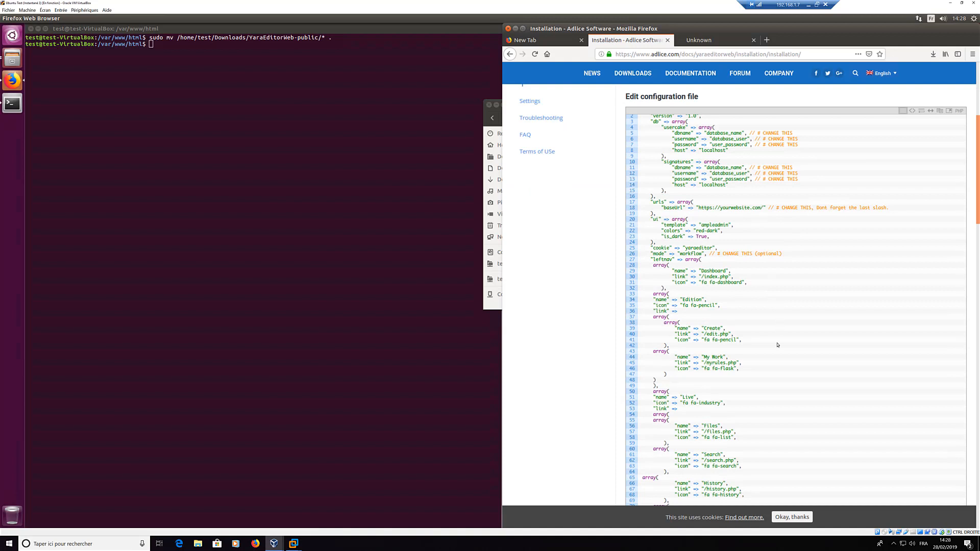
scroll(777, 346, down, 3)
scroll(939, 245, down, 1)
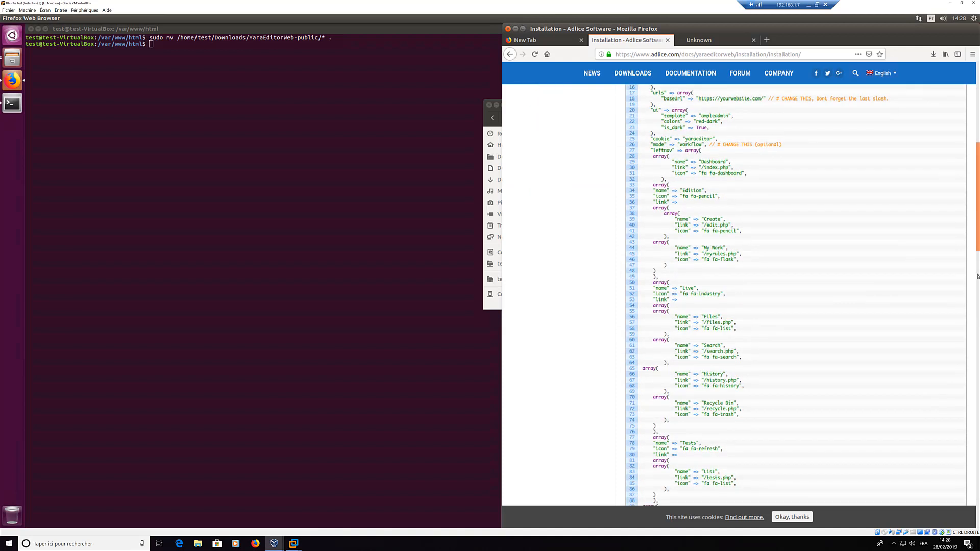
drag(978, 276, 970, 95)
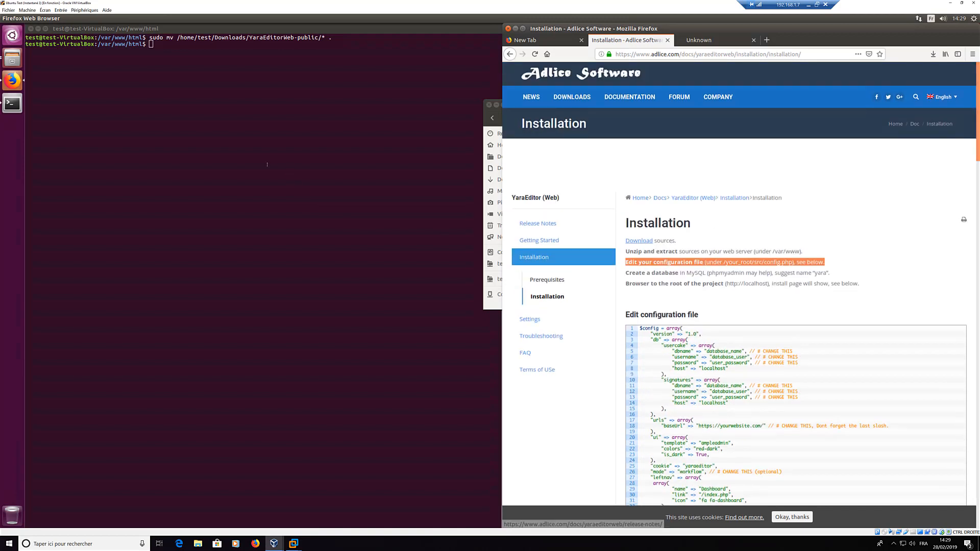
click(267, 164)
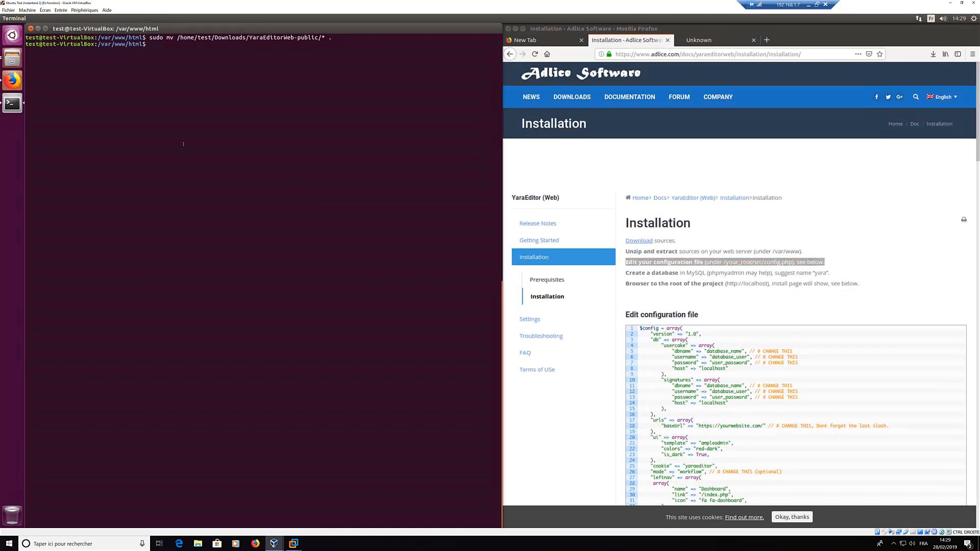
Step: Open src/config.php in gedit with sudo and size the window beside the browser
text(sudo gedit)
text(src/config.php)
key(Return)
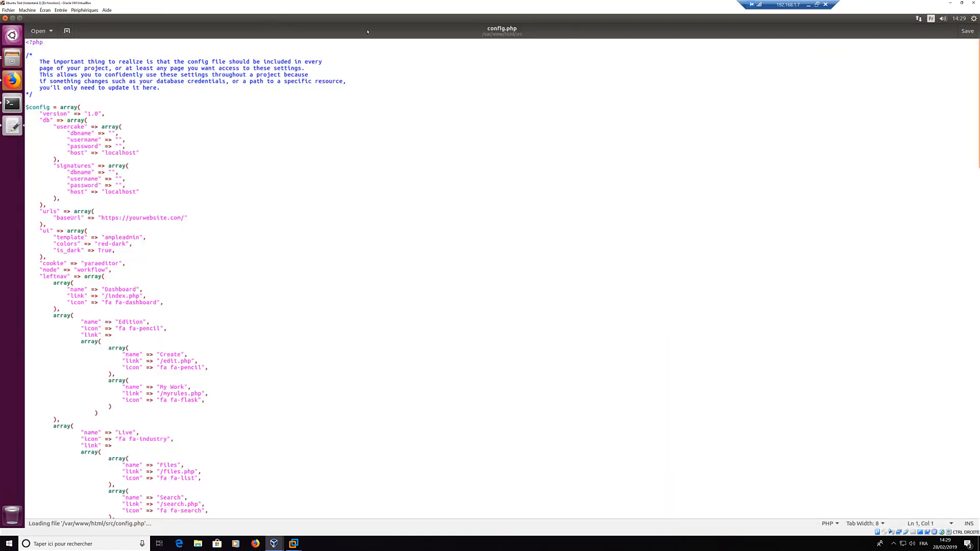
drag(383, 23, 176, 121)
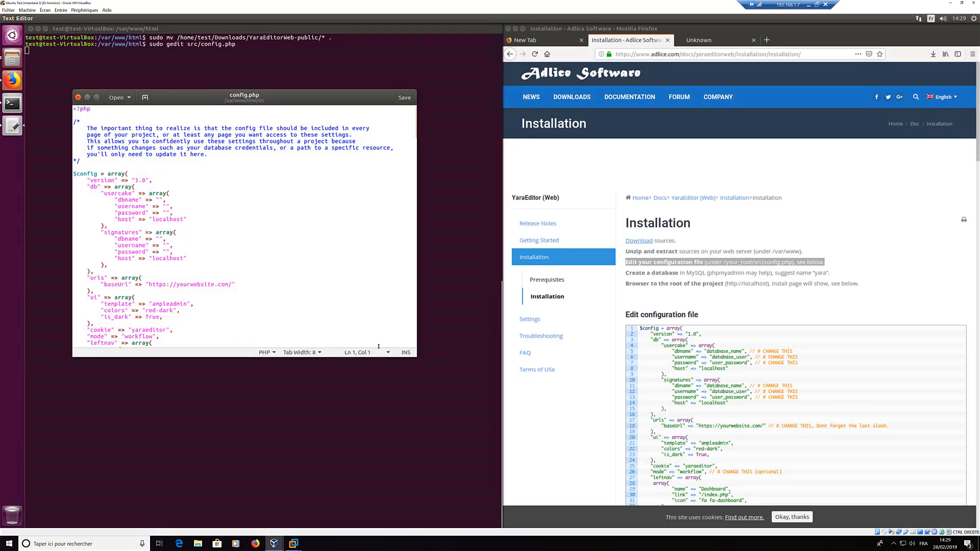
drag(417, 356, 495, 458)
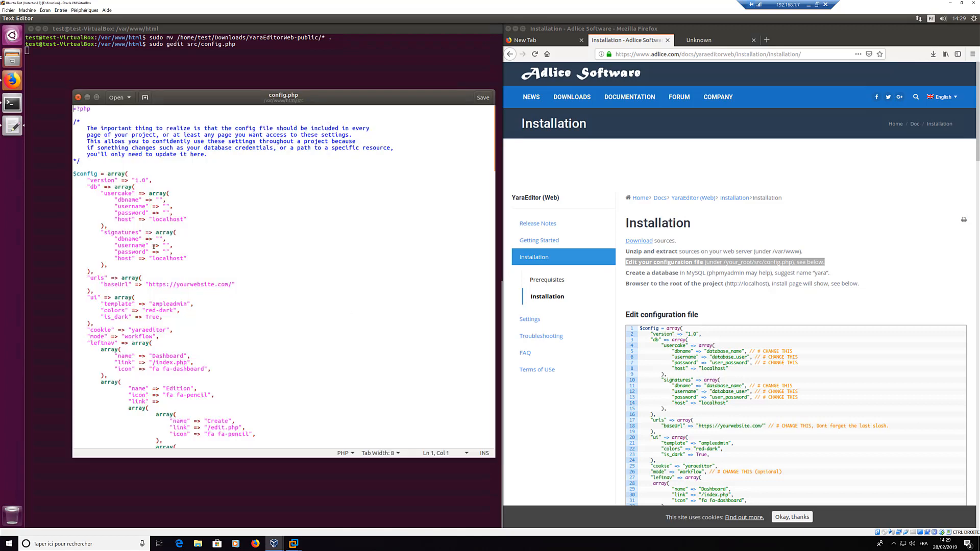
click(172, 202)
text(root)
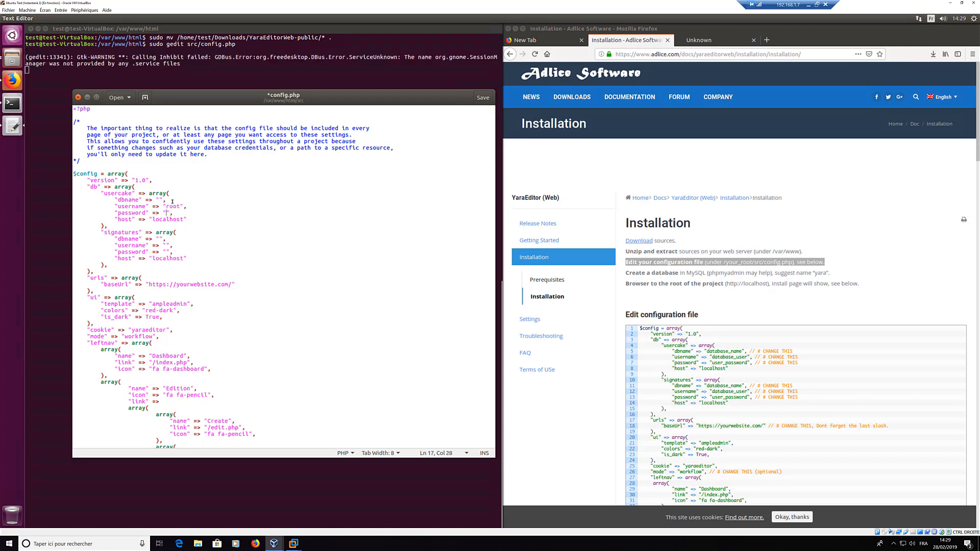
text(root)
key(ctrl+shift+Left)
key(ctrl+c)
key(Down)
key(Down)
key(Down)
key(Down)
key(Down)
key(Down)
key(ctrl+v)
key(Down)
key(Left)
key(Left)
key(ctrl+v)
drag(626, 273, 841, 277)
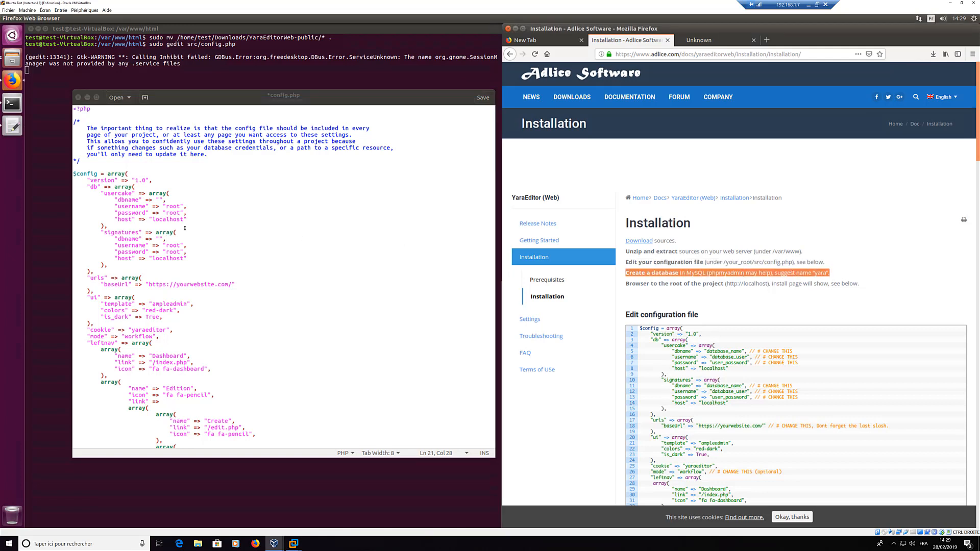
click(208, 223)
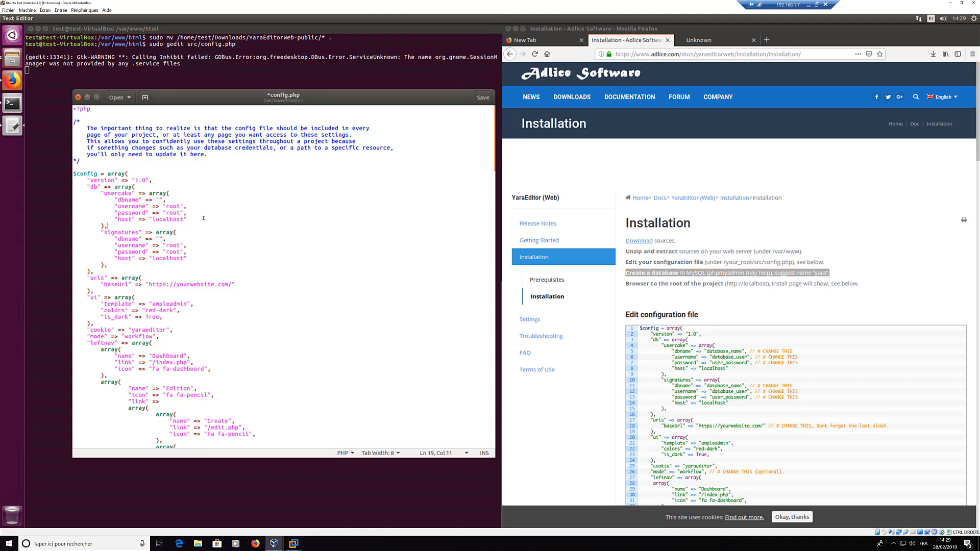
Step: Log in to localhost/phpmyadmin in a new tab as root
click(767, 40)
text(localhost)
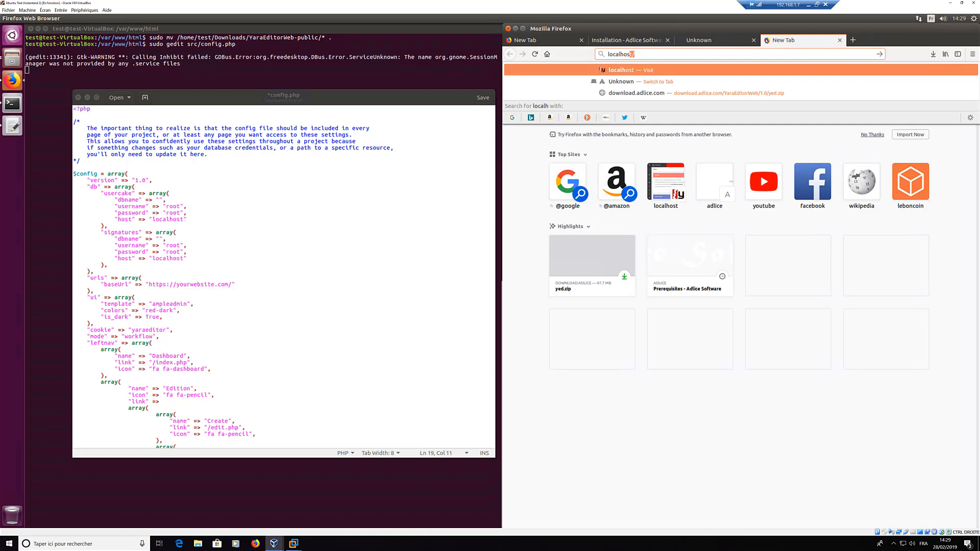
text(/p)
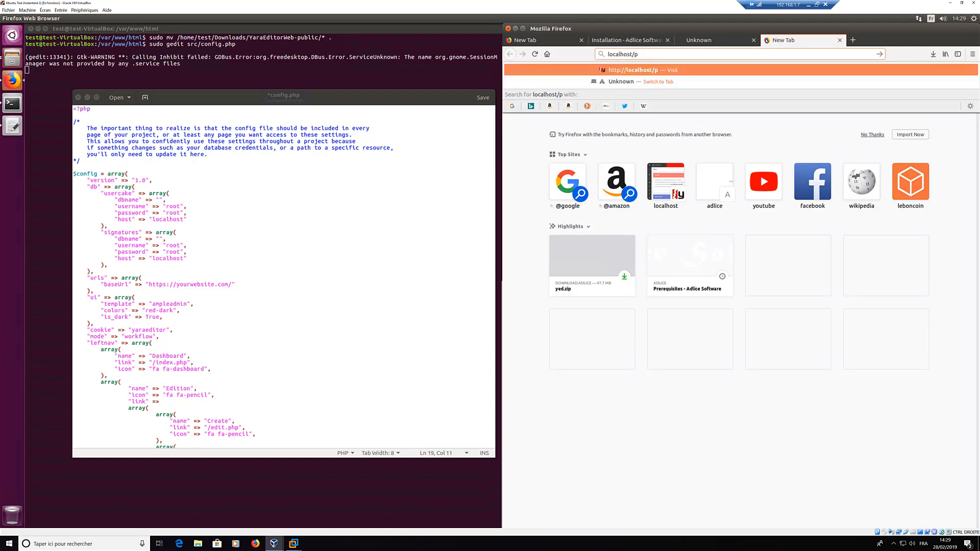
text(hpmyadmin)
key(Return)
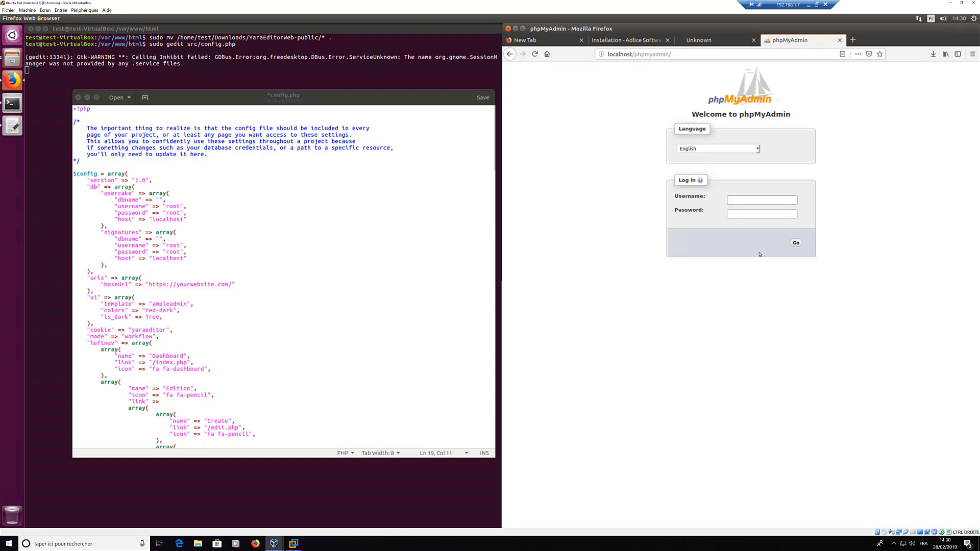
click(740, 201)
text(root)
key(Tab)
click(800, 243)
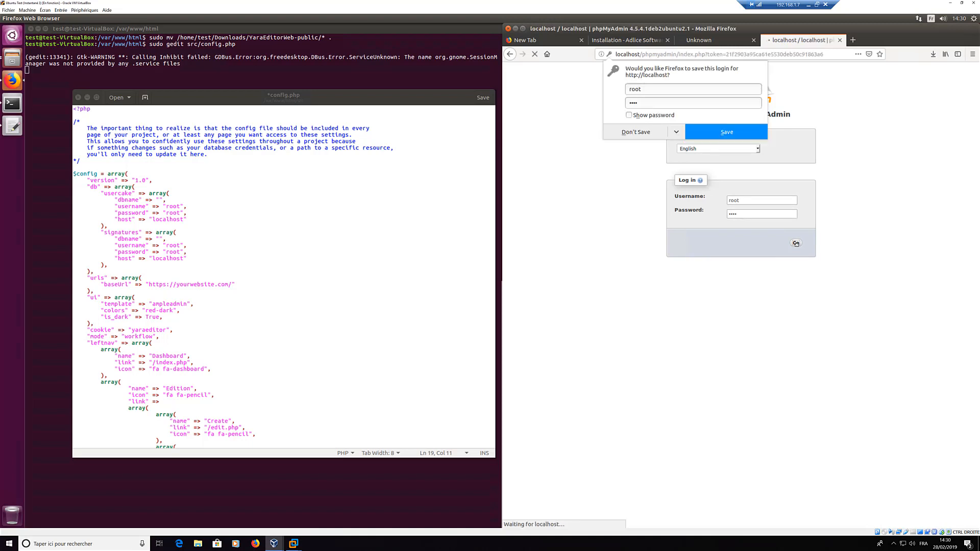
click(719, 132)
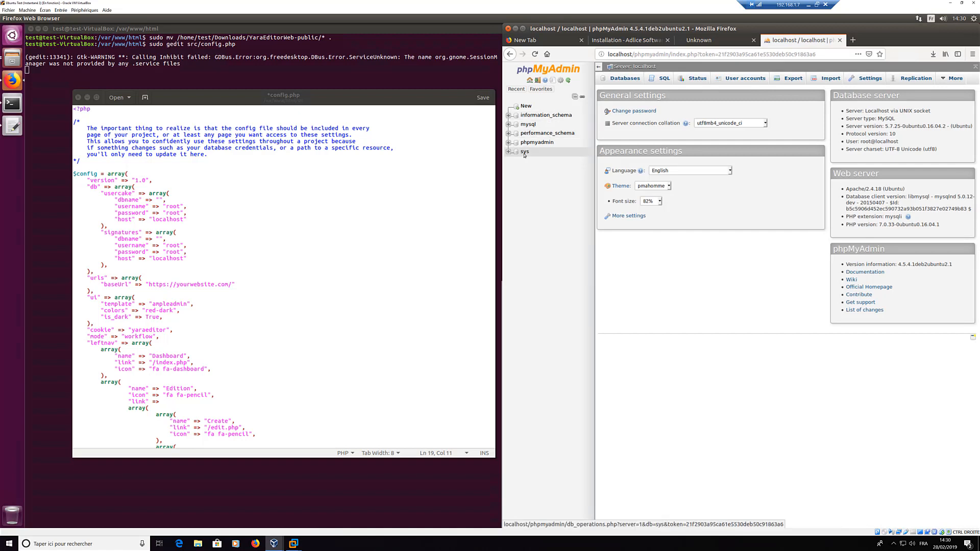
Step: Create a new database named yed
click(527, 106)
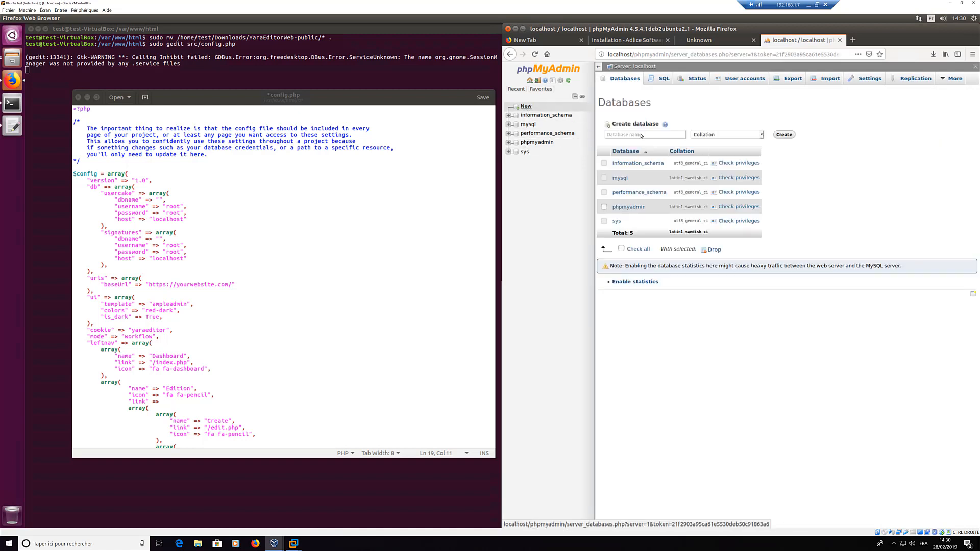
click(646, 135)
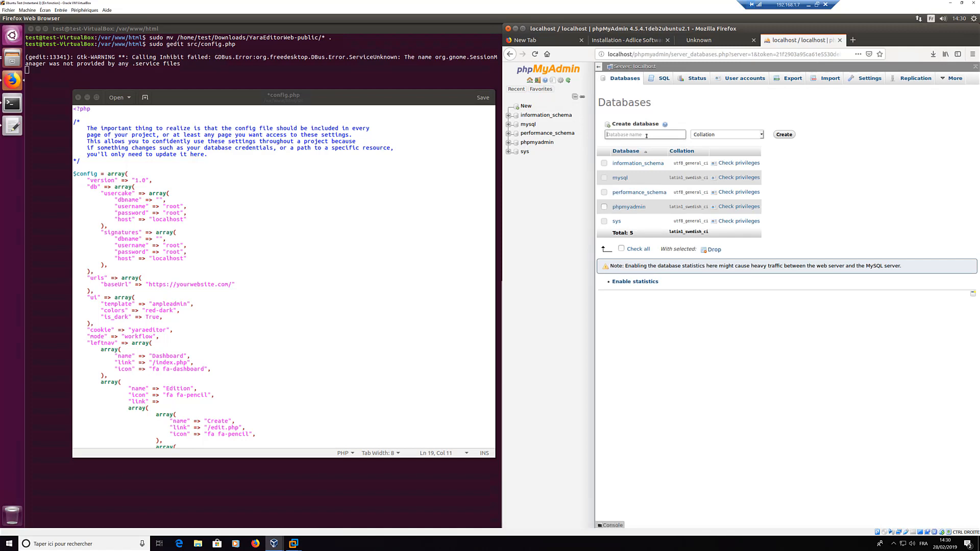
text(yed)
click(782, 137)
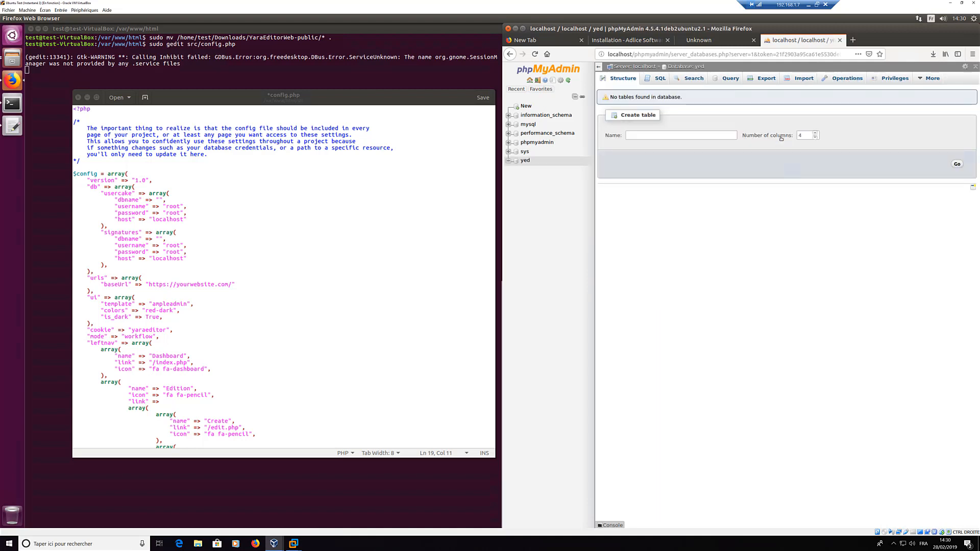
Step: Set dbname to yed in both the usercake and signatures blocks
click(160, 200)
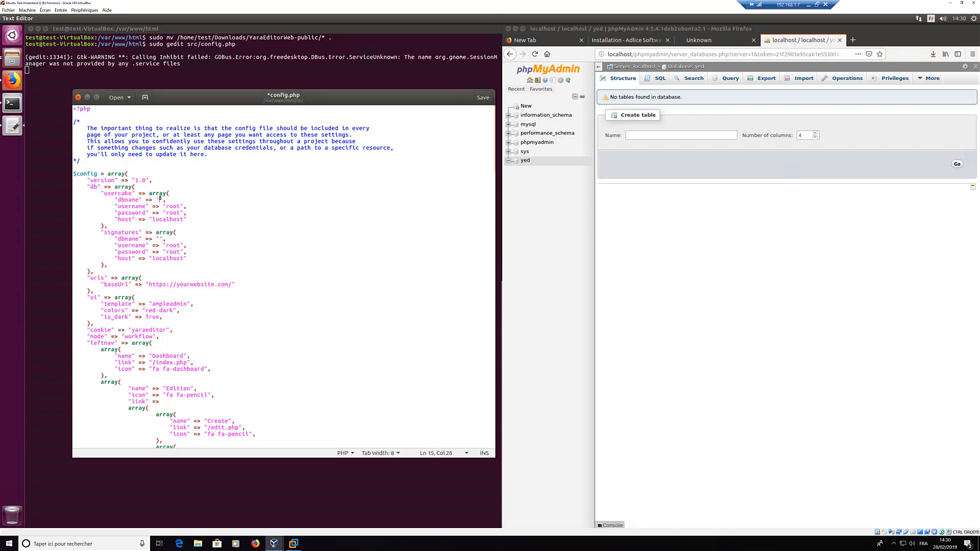
text(yed)
double_click(165, 200)
click(161, 239)
key(ctrl+v)
key(BackSpace)
double_click(186, 285)
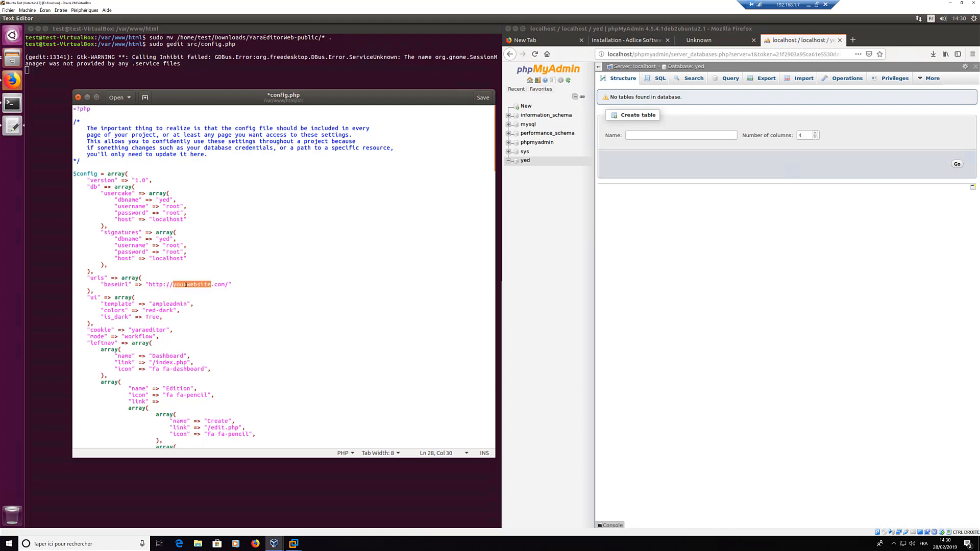
text(localhost)
key(Delete)
key(Delete)
key(Delete)
key(Delete)
scroll(204, 319, down, 1)
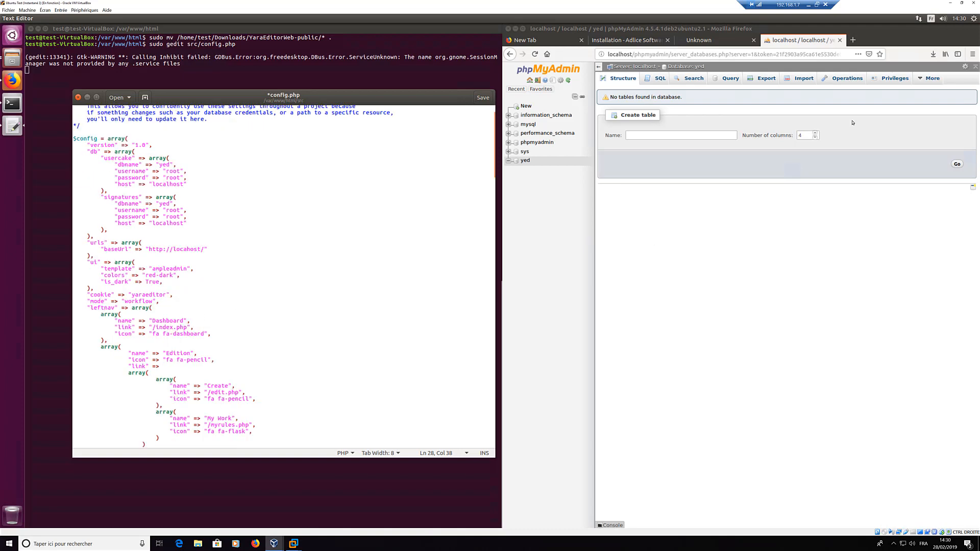
Step: Return to the Adlice installation docs and scroll to the end of the config.php example
click(628, 40)
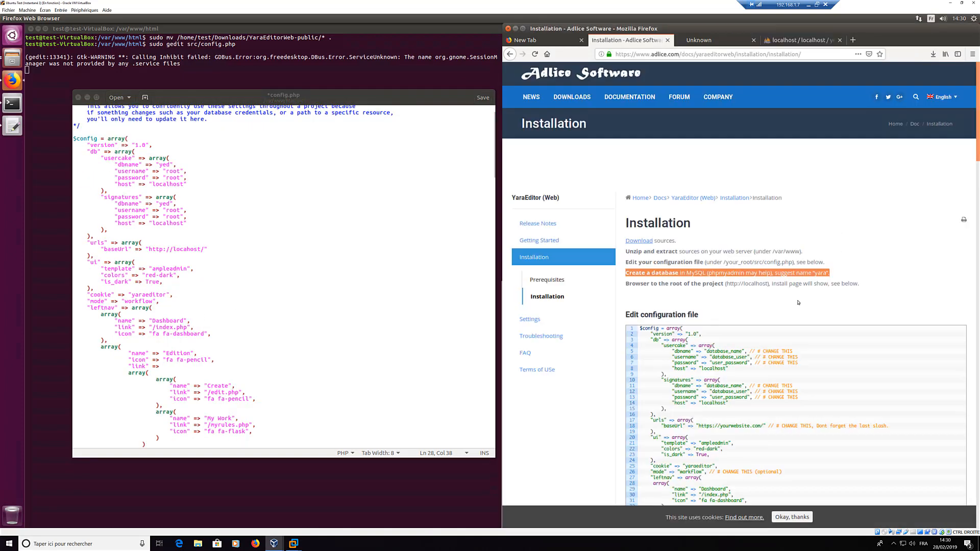
scroll(779, 329, down, 3)
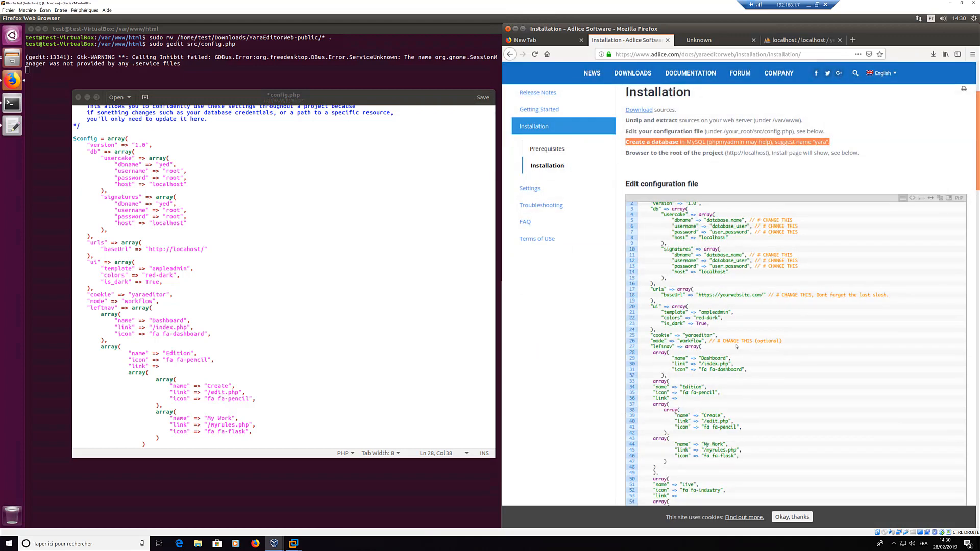
scroll(756, 341, down, 2)
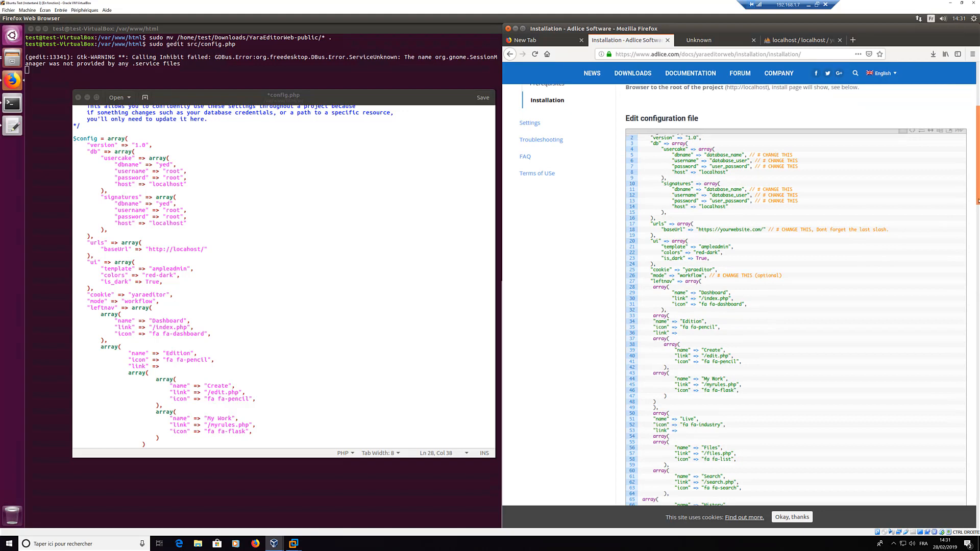
drag(978, 187, 979, 391)
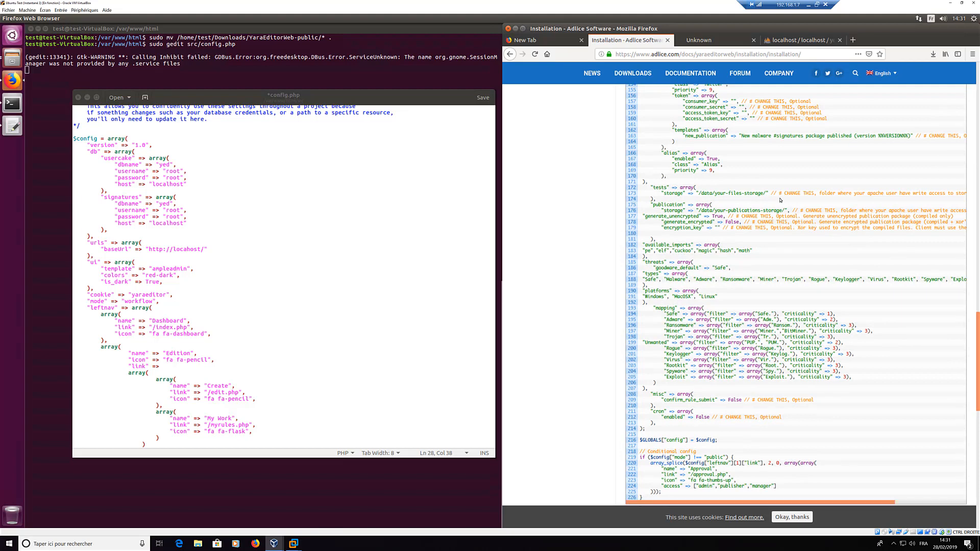
Step: Locate the tests storage path in config.php and check the web root folder in the file manager
drag(772, 193, 821, 193)
click(405, 233)
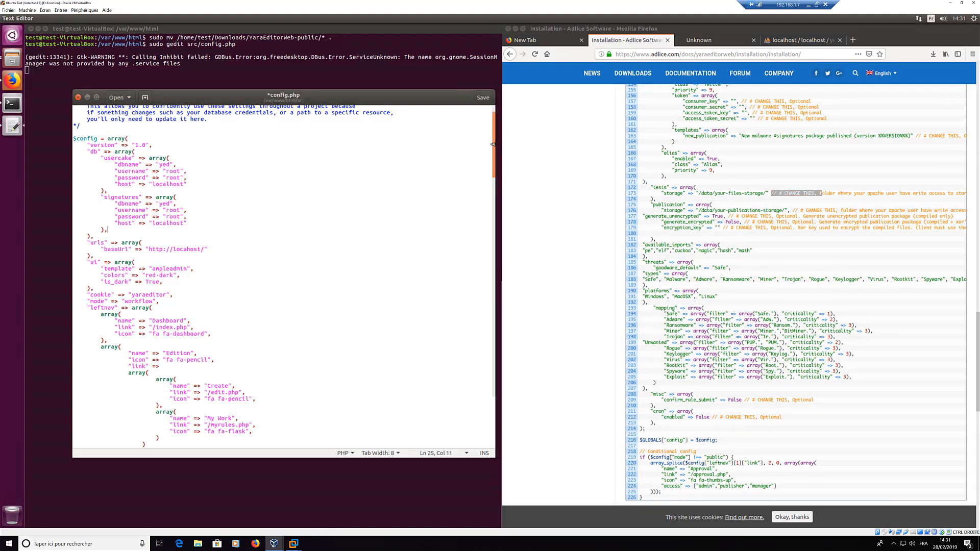
drag(494, 162, 486, 324)
scroll(486, 324, down, 5)
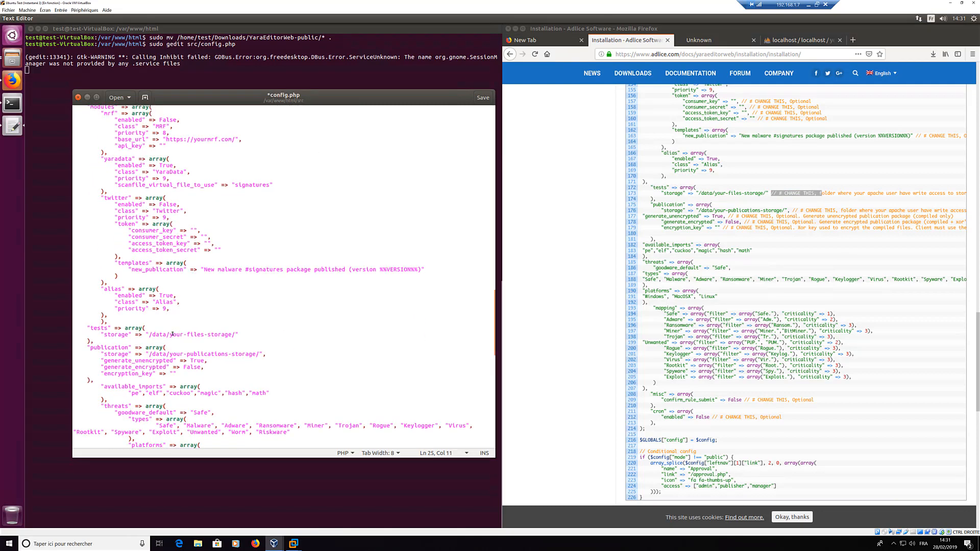
drag(170, 335, 232, 334)
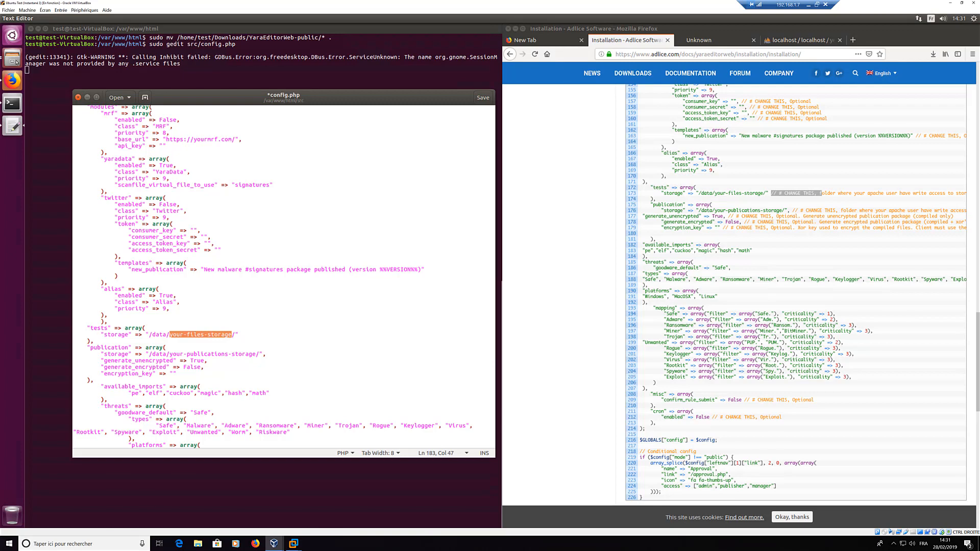
click(14, 59)
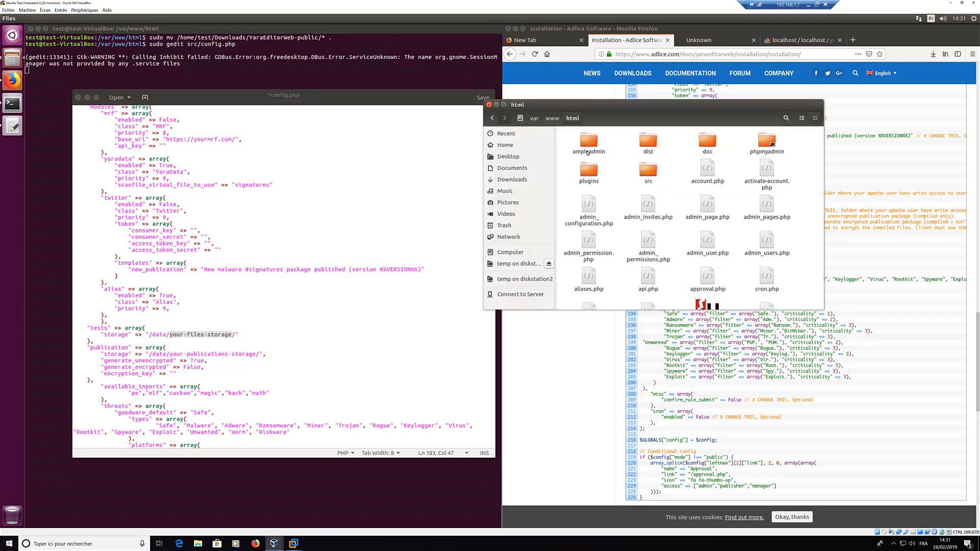
right_click(627, 149)
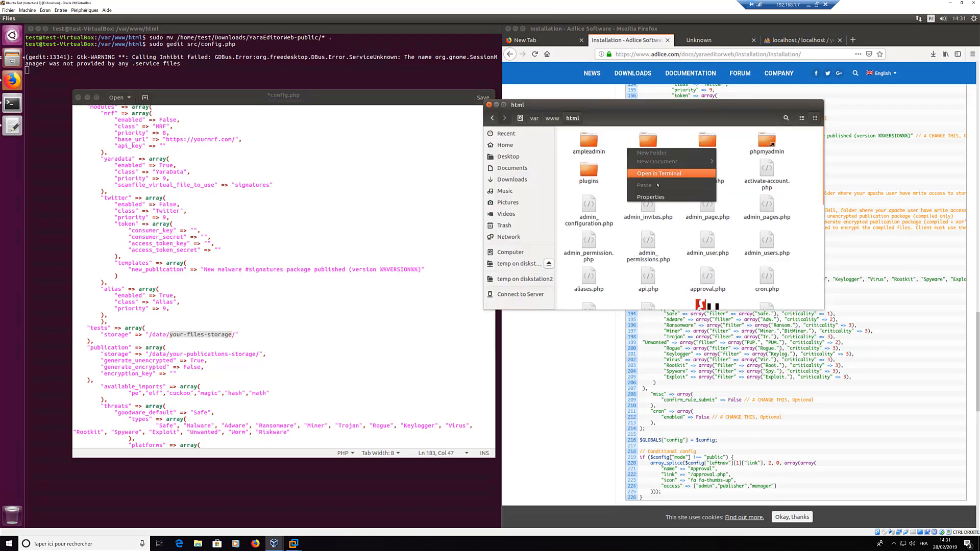
click(315, 192)
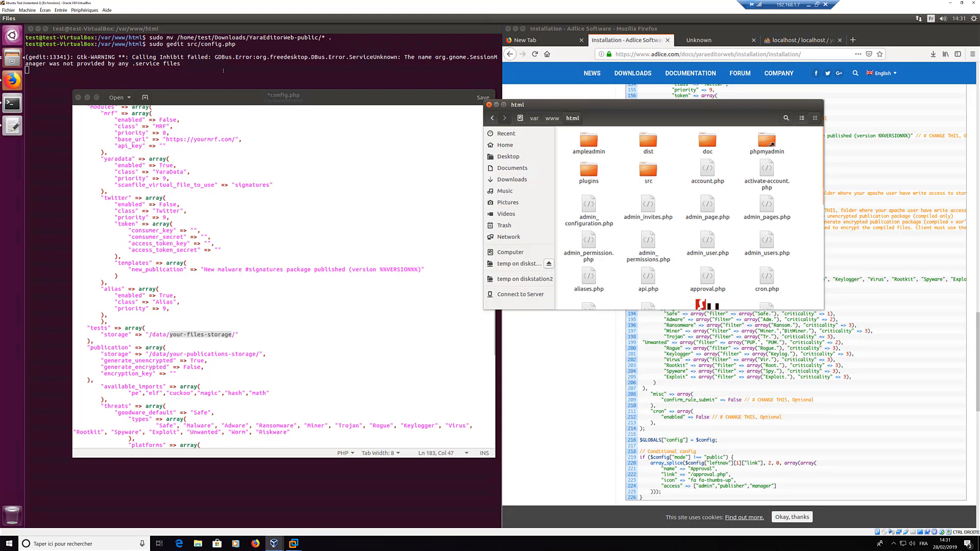
click(200, 337)
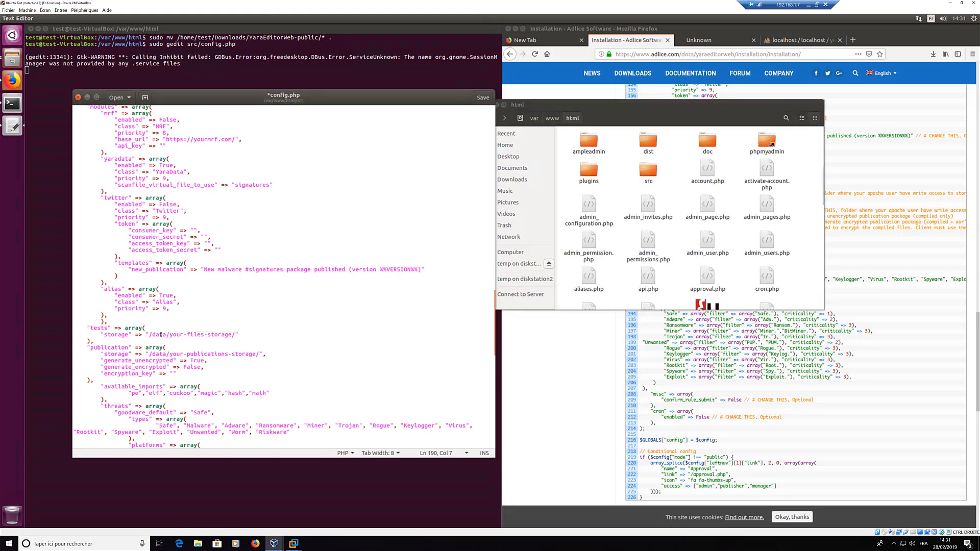
Step: Change the tests storage path to /var/www/html/storage/
double_click(159, 335)
text(var)
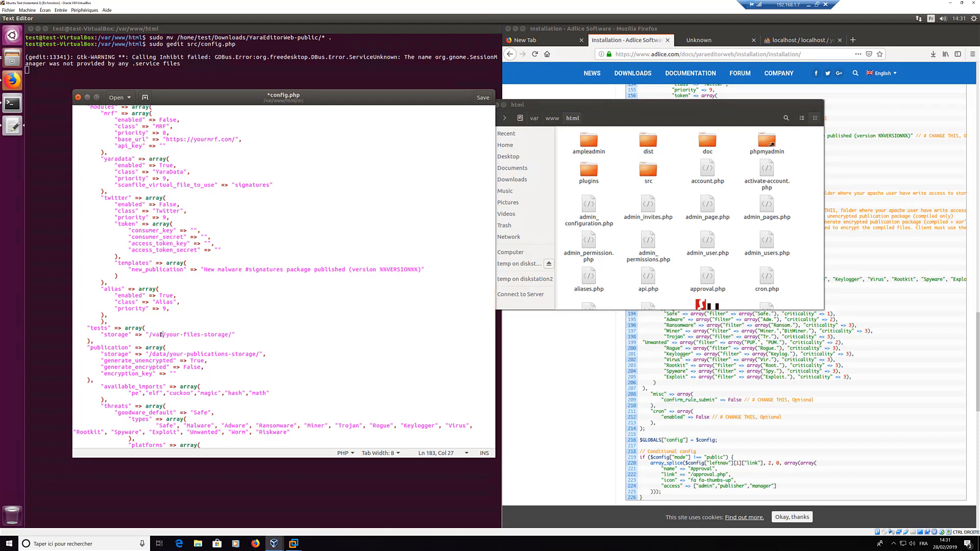
text(/www)
key(Delete)
key(Delete)
key(Delete)
key(Delete)
key(Delete)
key(Delete)
key(Delete)
key(Delete)
key(Delete)
key(Delete)
key(Delete)
key(Delete)
key(Delete)
key(Delete)
key(Delete)
key(Delete)
key(Delete)
key(Delete)
text(html/storage)
click(152, 336)
Step: Copy the new path over the publication storage path
drag(149, 335, 225, 335)
key(ctrl+c)
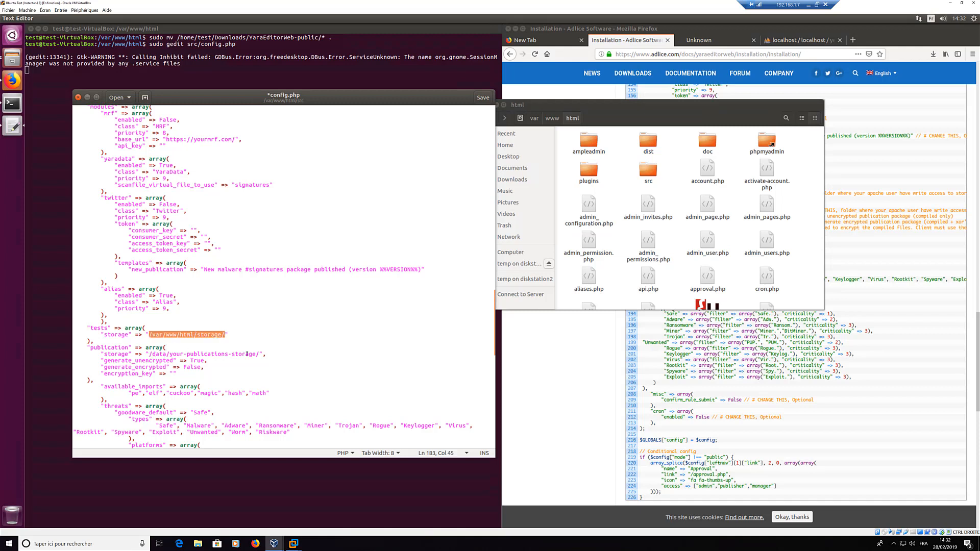
drag(148, 354, 260, 354)
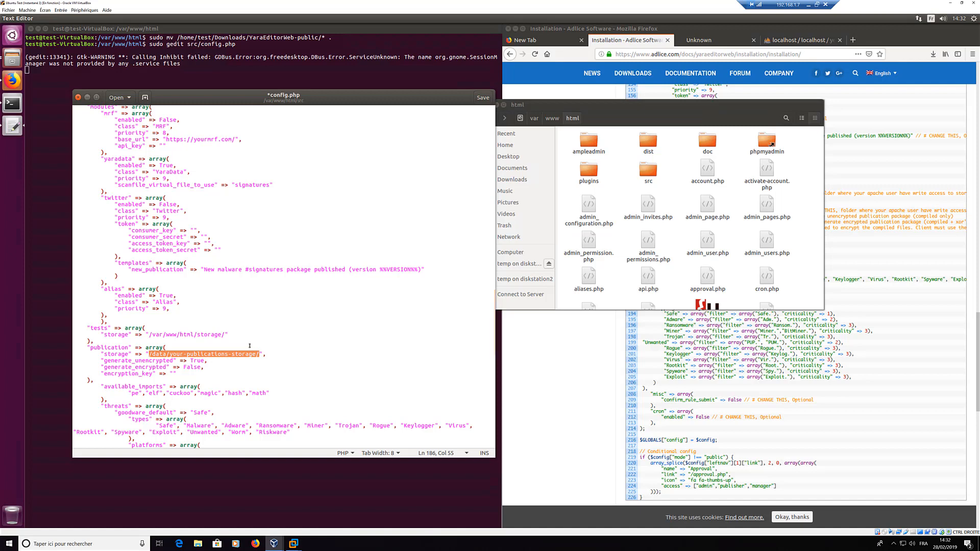
key(ctrl+v)
click(250, 345)
Step: Save config.php and close gedit
key(ctrl+s)
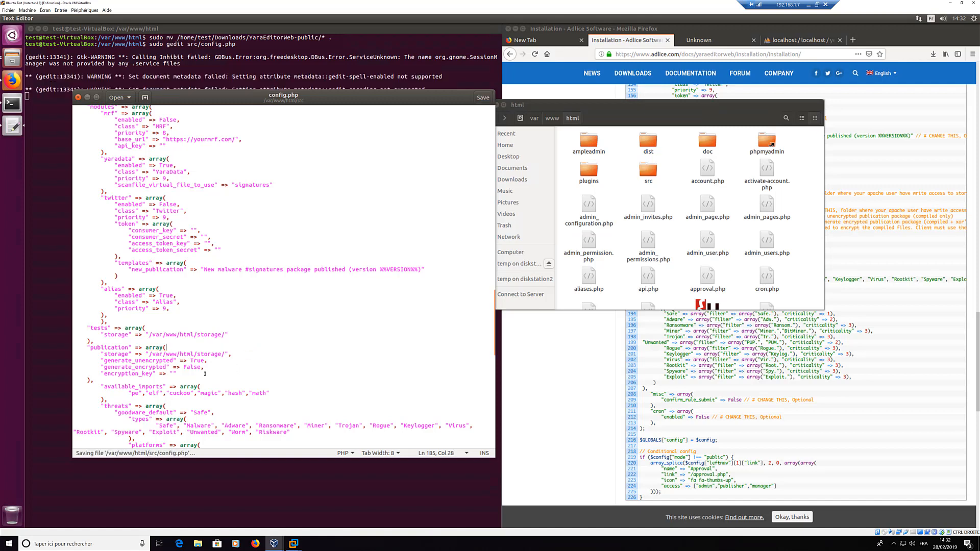
click(253, 374)
scroll(253, 374, down, 3)
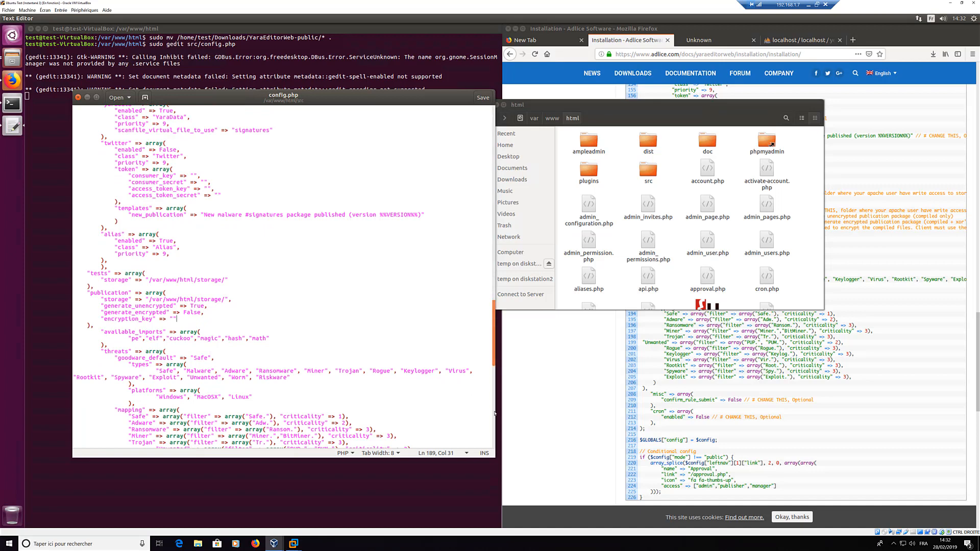
drag(494, 356, 494, 444)
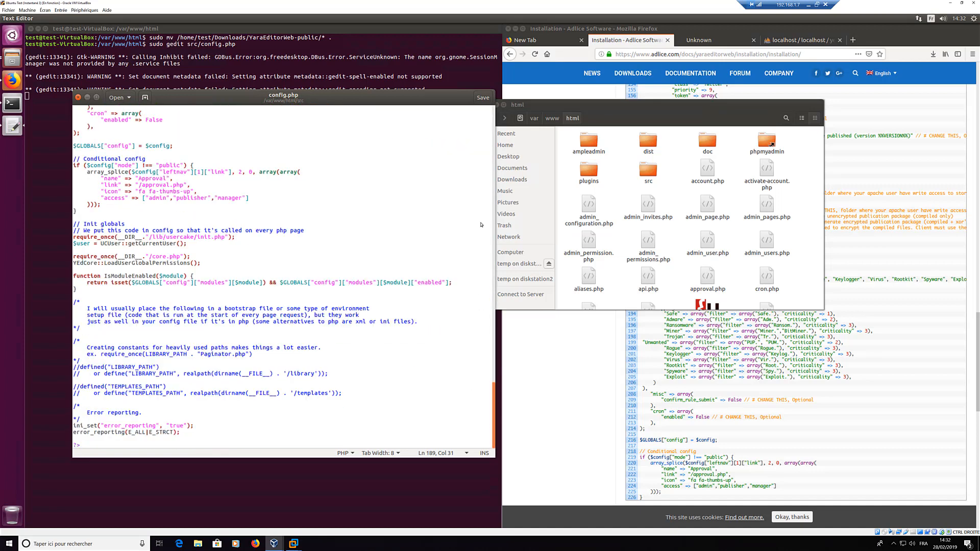
scroll(480, 225, up, 15)
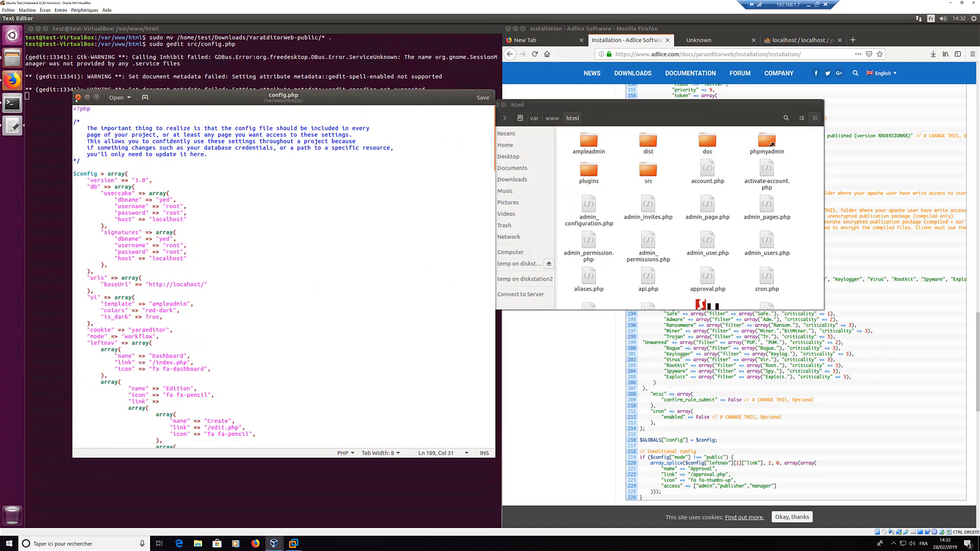
click(487, 97)
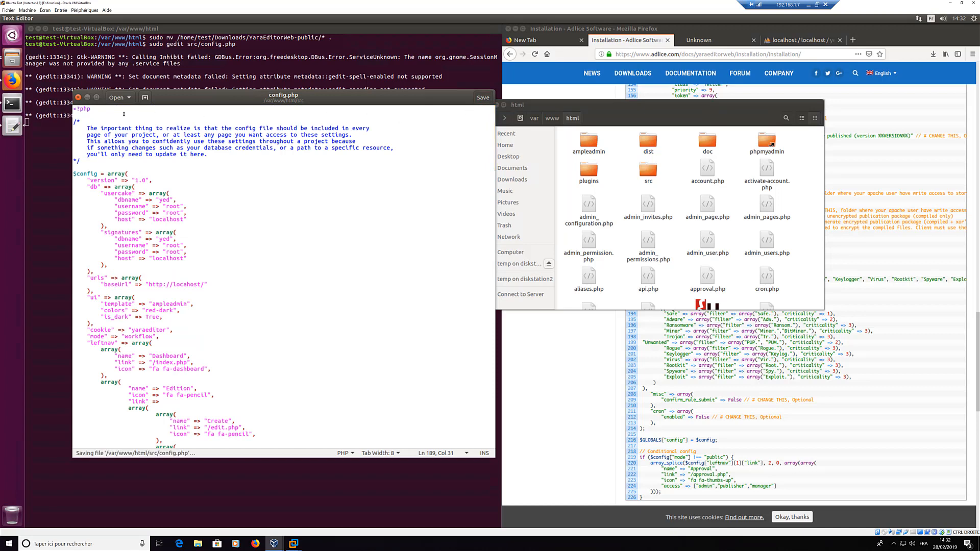
click(78, 98)
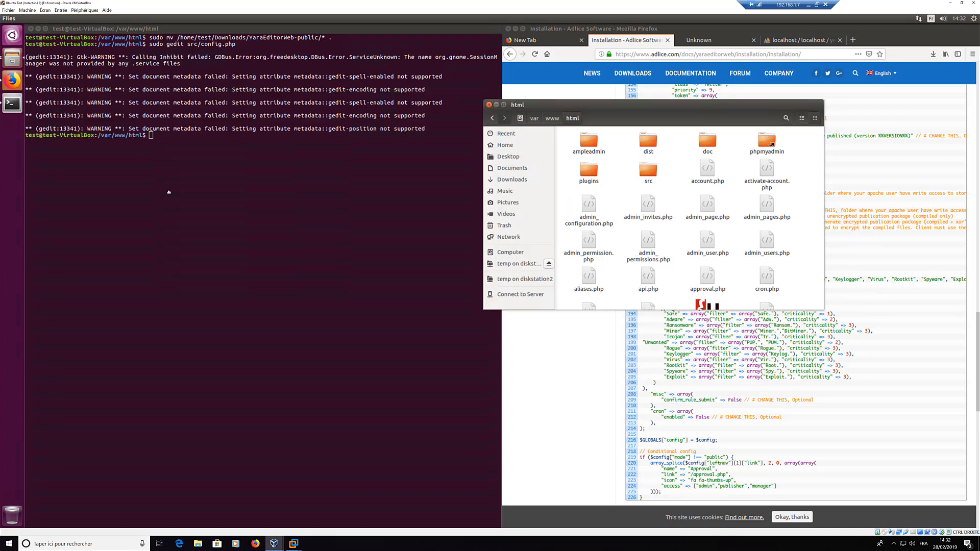
Step: Create the storage folder in /var/www/html with sudo mkdir storage
click(203, 220)
text(sudo )
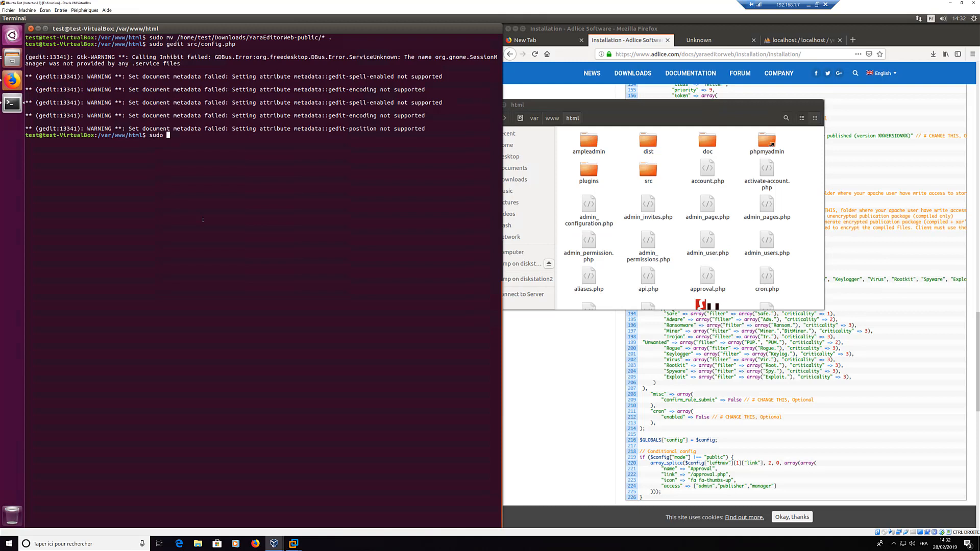
text(mkdir sotrage)
key(BackSpace)
key(BackSpace)
key(BackSpace)
key(BackSpace)
key(BackSpace)
text(rage)
key(Return)
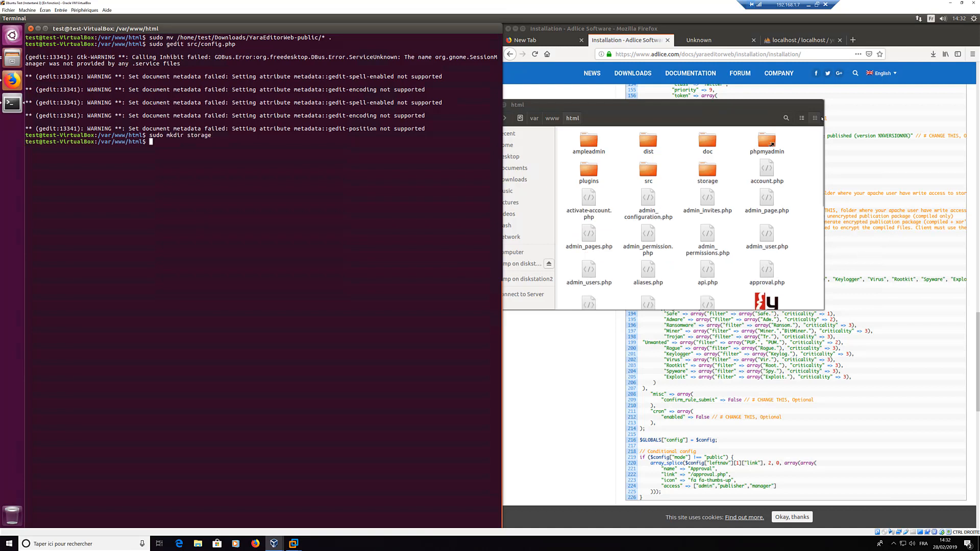
click(703, 148)
Step: Reload the YaraEditor install page and review its database message
key(ctrl+Tab)
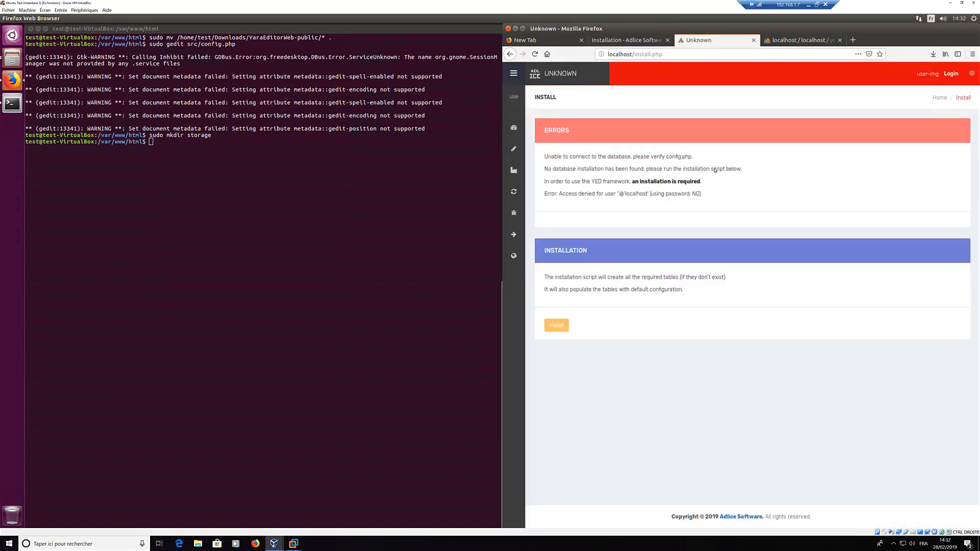
key(F5)
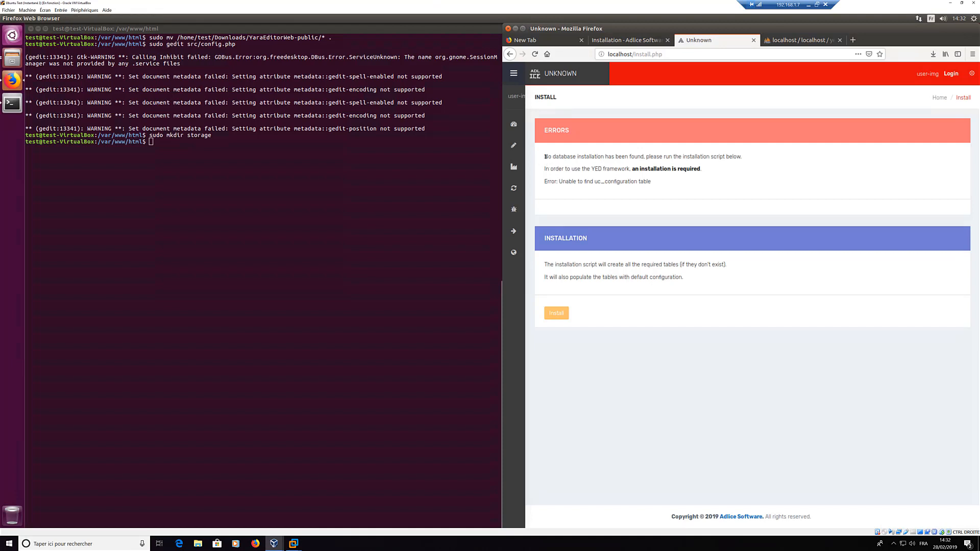
drag(545, 157, 644, 157)
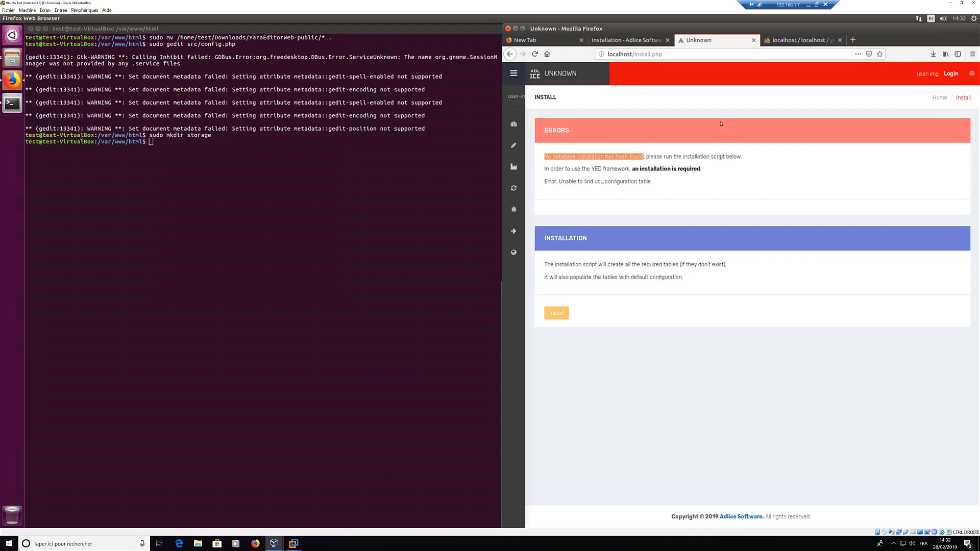
click(669, 181)
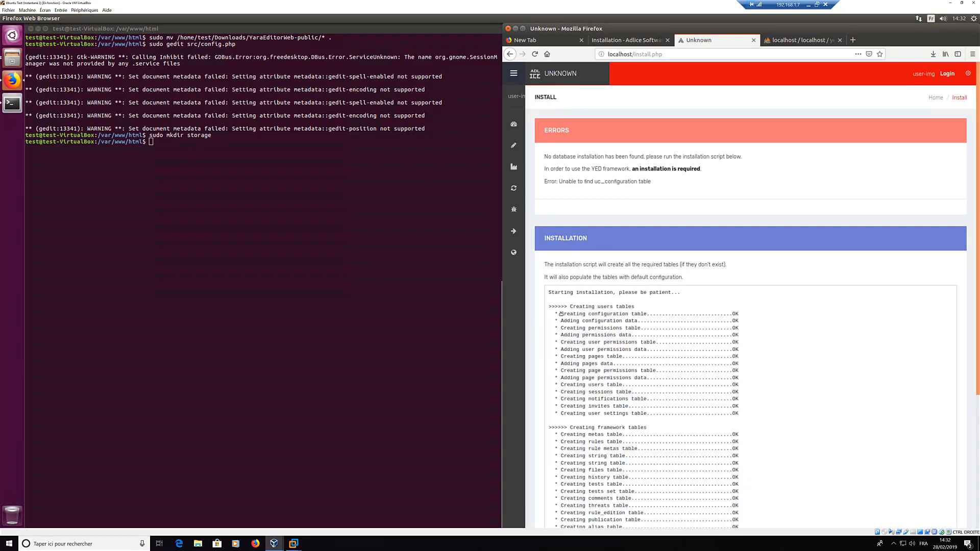
Step: Highlight the generated administrator account credentials in the installation log
scroll(658, 275, down, 5)
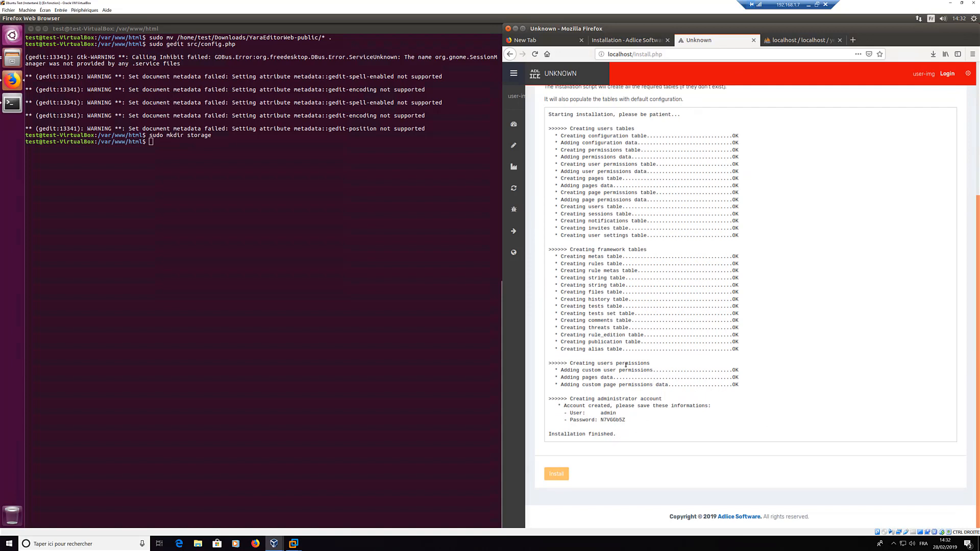
drag(564, 414, 632, 422)
click(659, 426)
drag(626, 421, 564, 413)
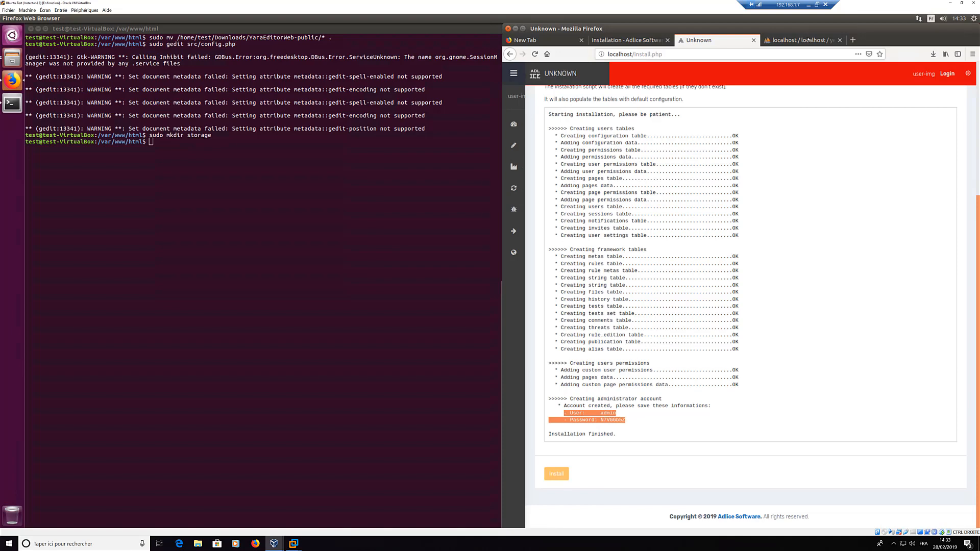
click(810, 40)
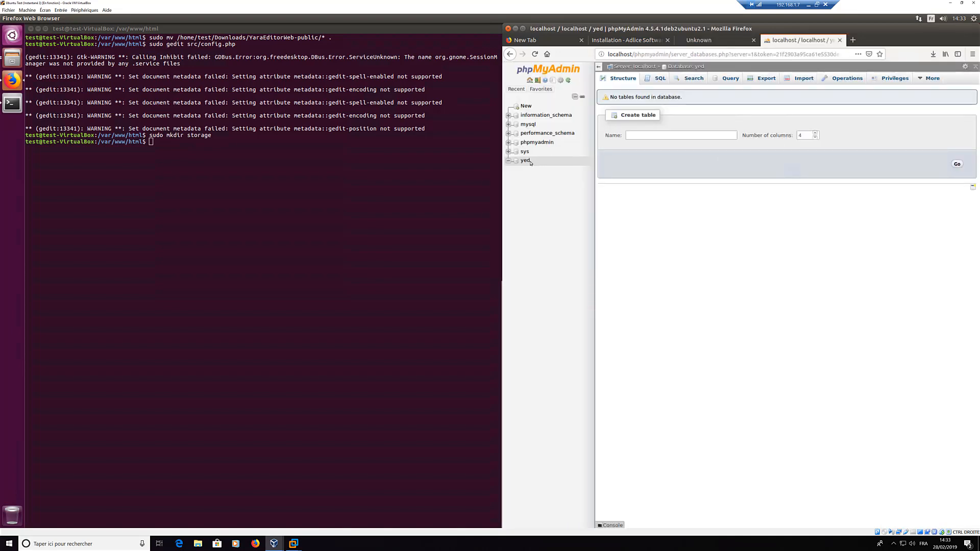
Step: Copy the generated admin password and try the login page, which returns Server Not Found
click(528, 161)
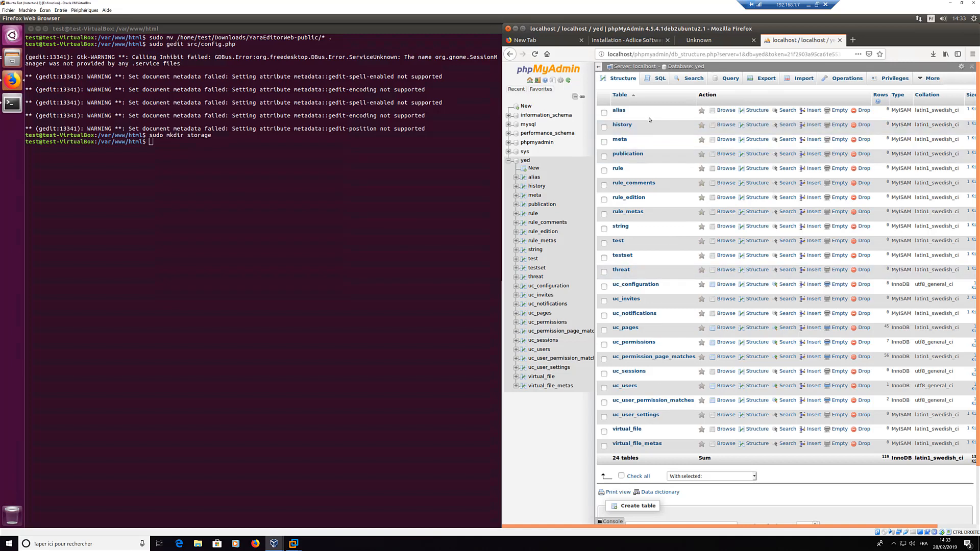
click(705, 40)
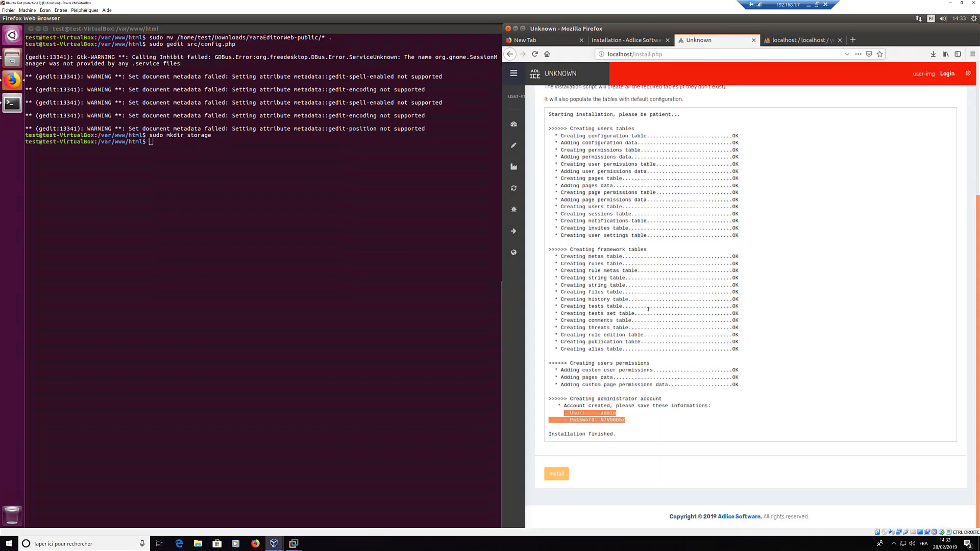
click(610, 420)
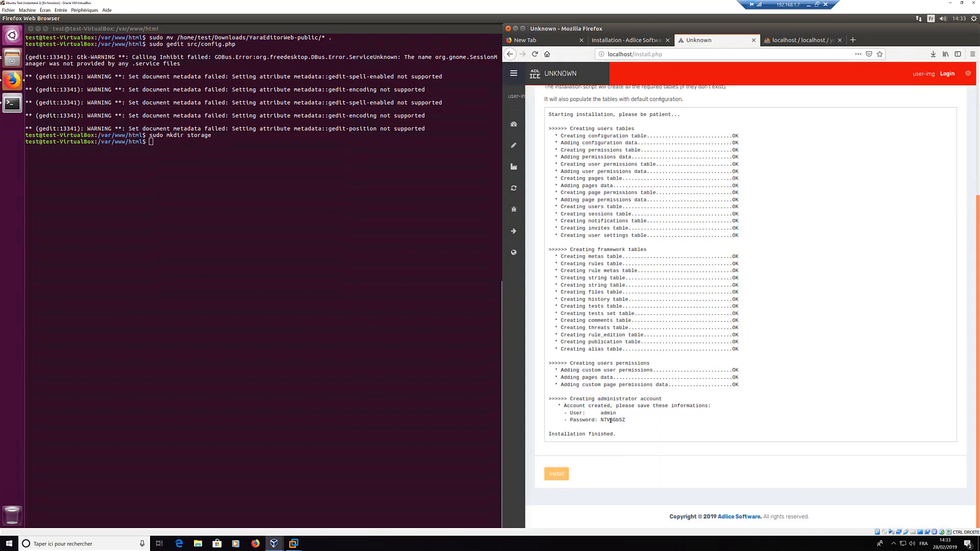
double_click(611, 420)
right_click(612, 420)
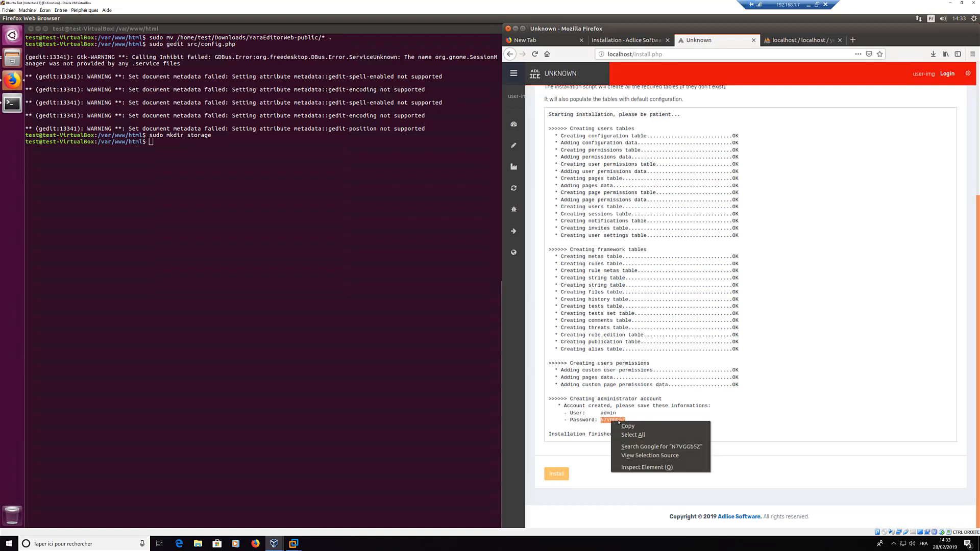
click(633, 427)
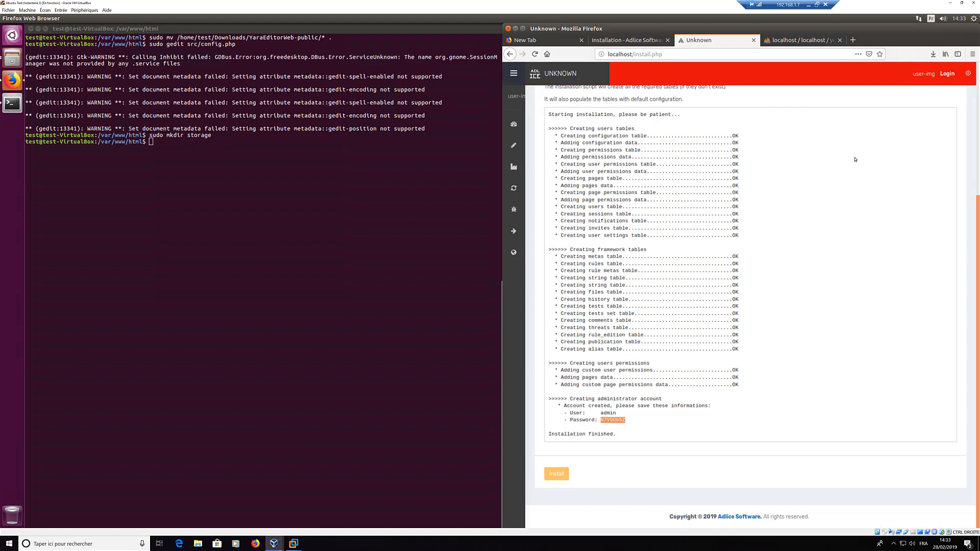
click(947, 74)
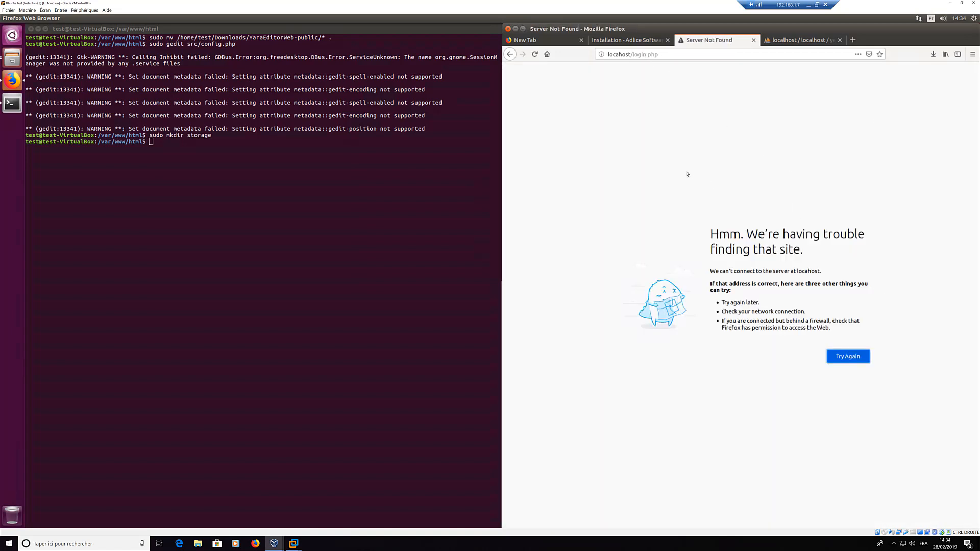
Step: Reopen config.php in gedit by rerunning the previous sudo gedit command
drag(619, 54, 608, 54)
click(612, 55)
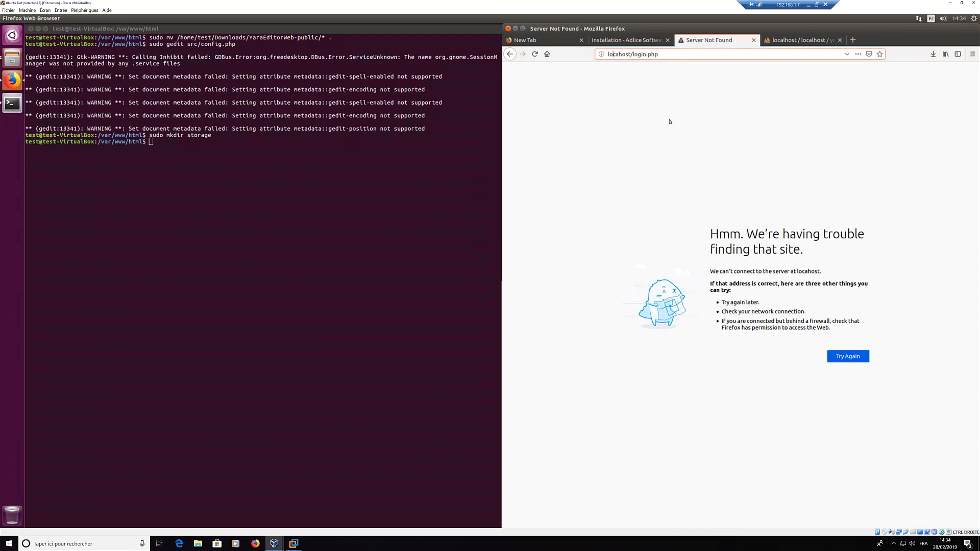
click(316, 207)
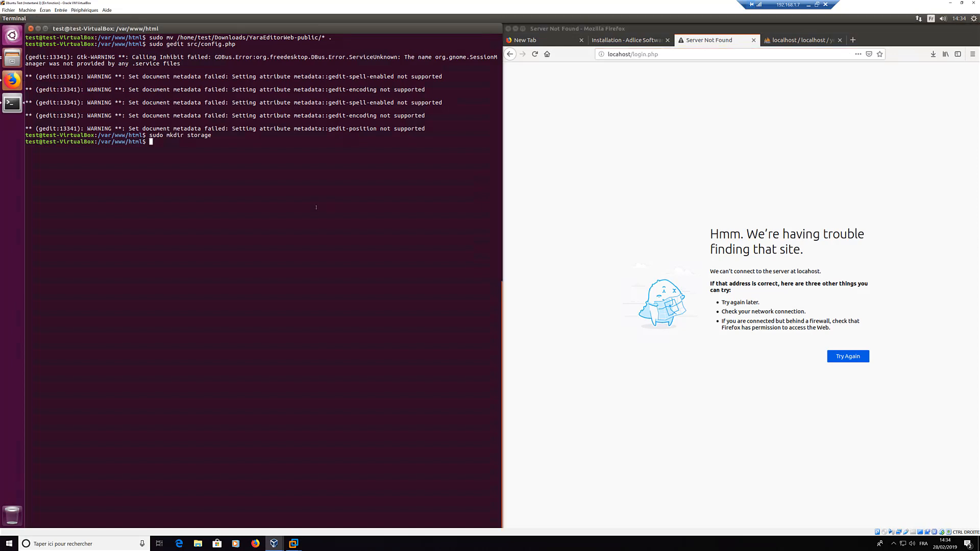
key(Up)
key(Up)
key(Return)
click(511, 54)
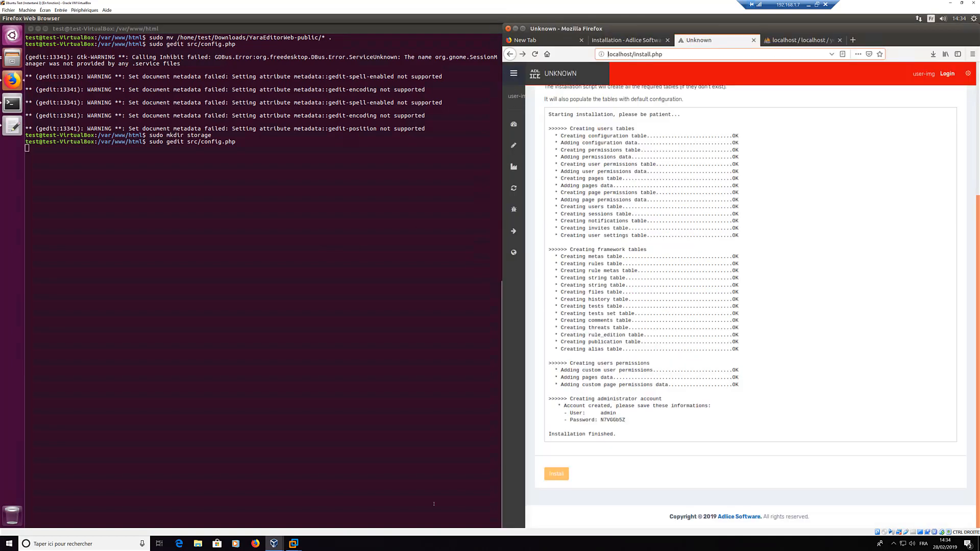
click(13, 127)
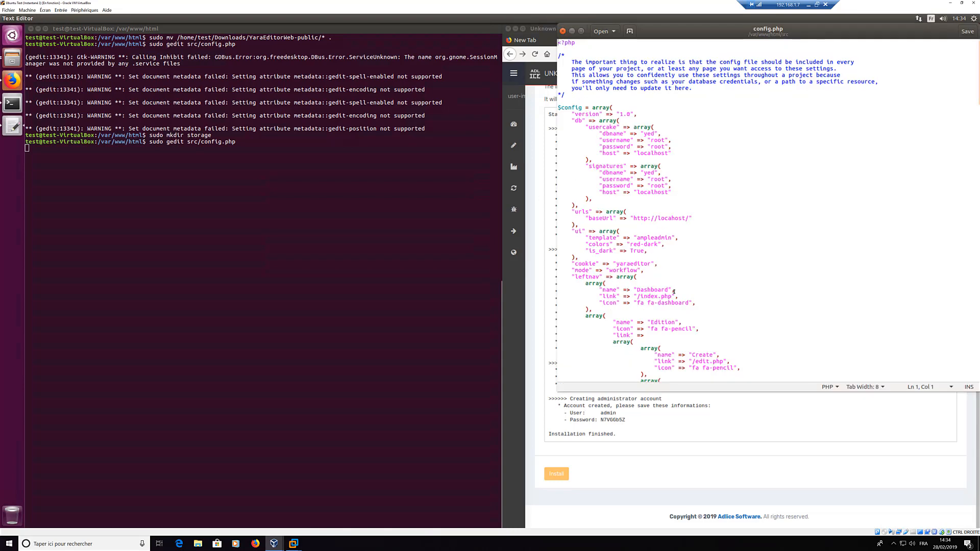
click(667, 218)
text(l)
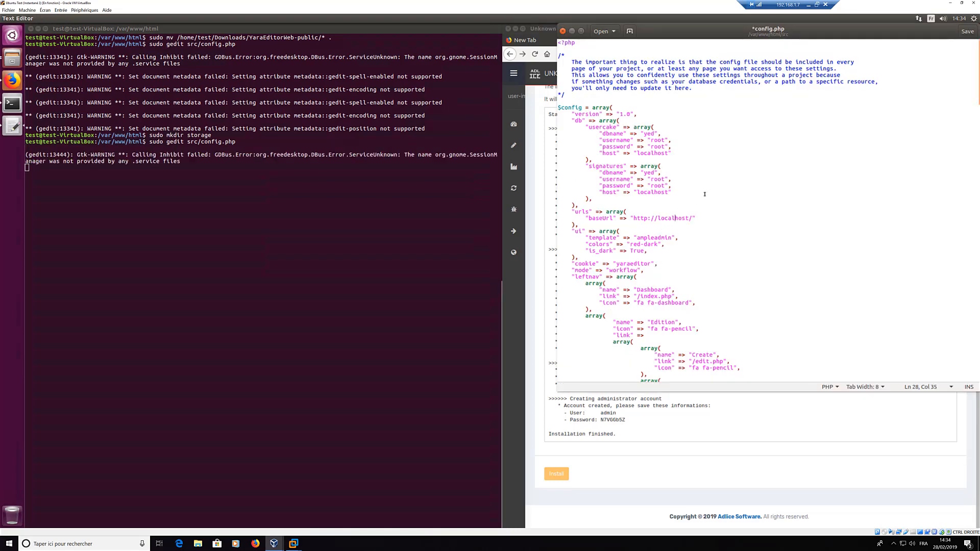
key(ctrl+s)
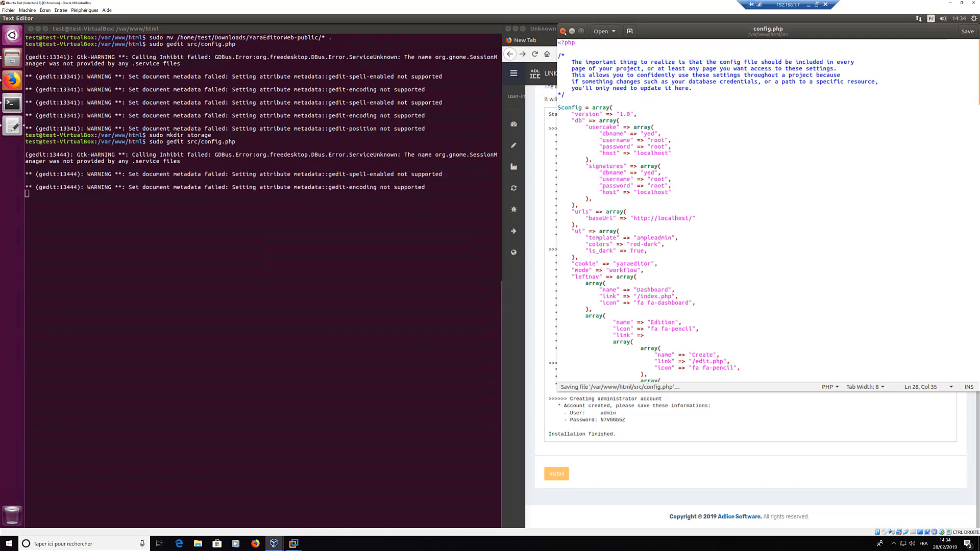
click(563, 31)
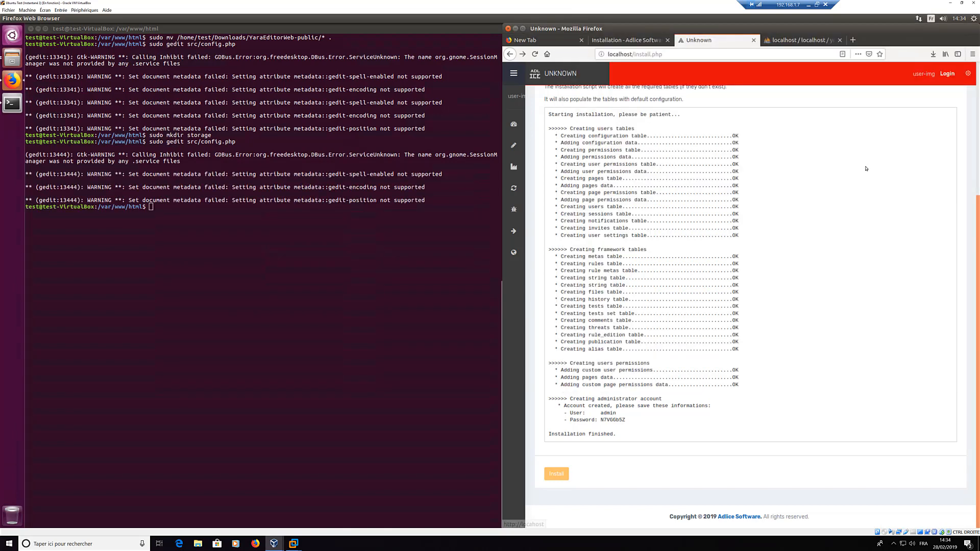
scroll(800, 222, up, 5)
key(F5)
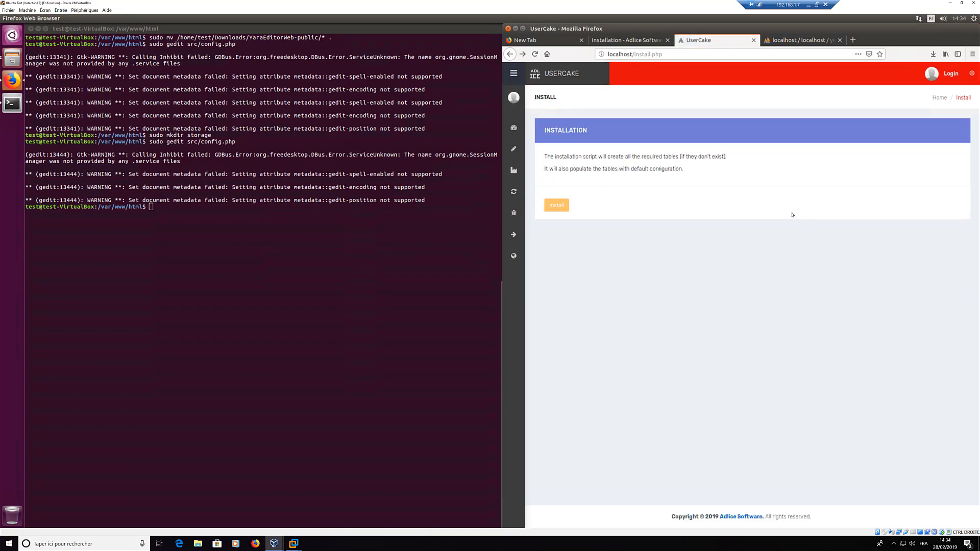
Step: Log in as admin with the generated password and maximize the Firefox window
click(950, 74)
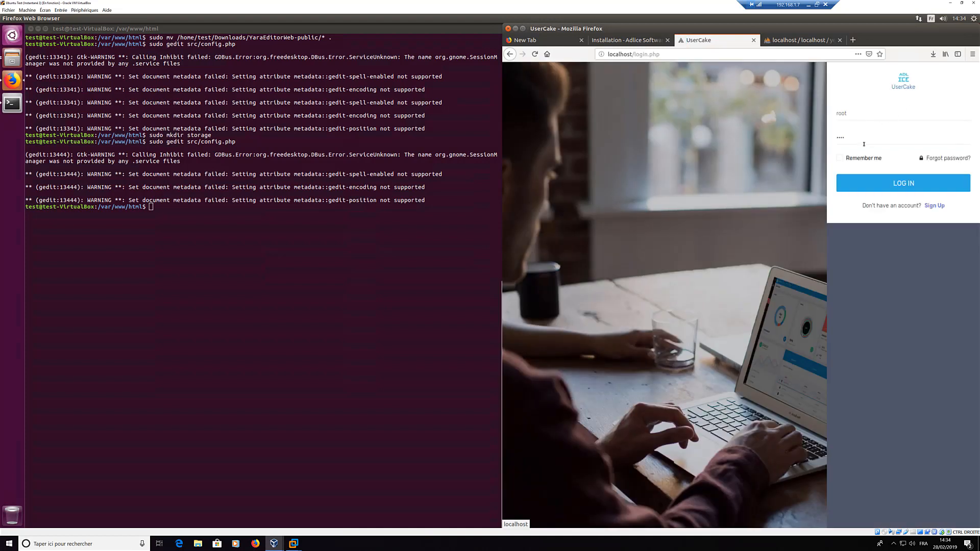
double_click(865, 116)
text(admin)
key(Tab)
text(••••••••)
click(871, 186)
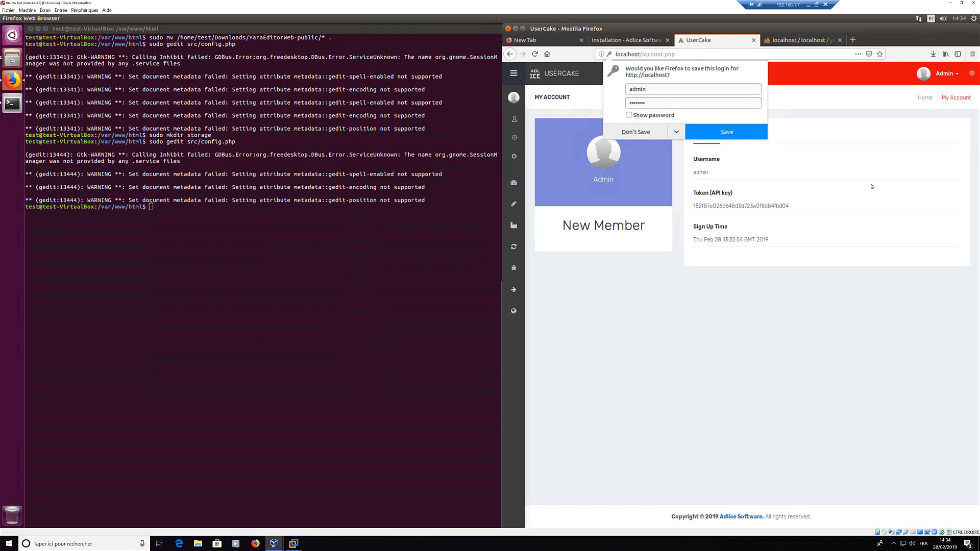
click(800, 308)
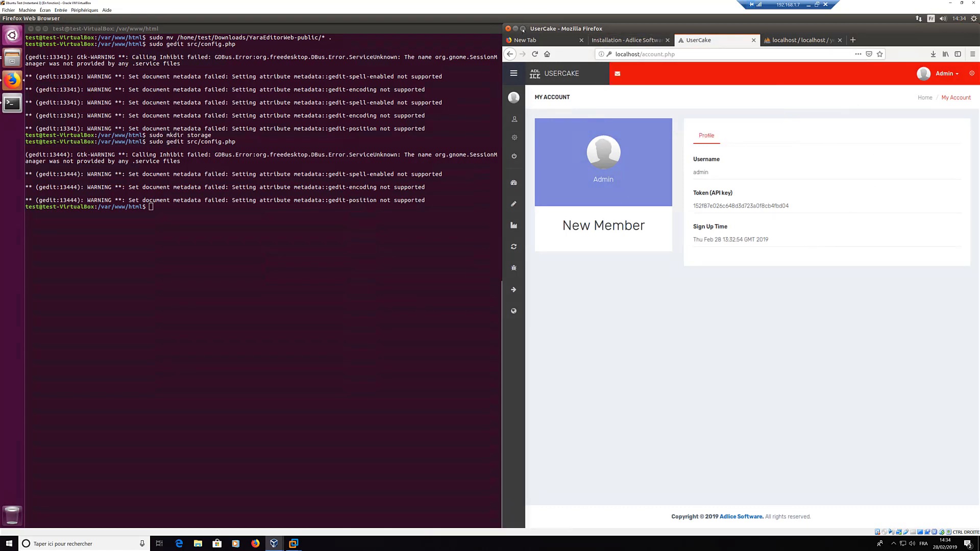
click(523, 29)
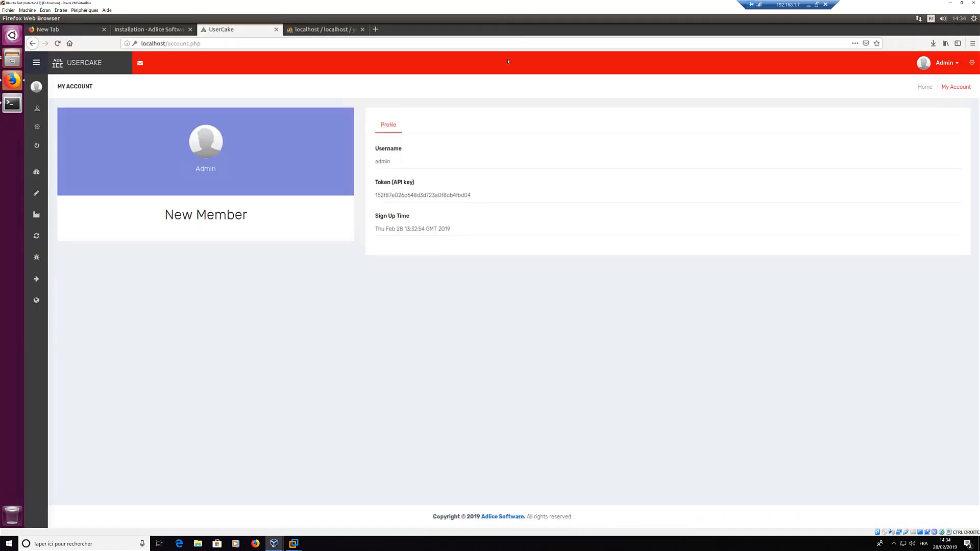
Step: Set the admin account's e-mail and a new password, confirmed with the current password
click(972, 63)
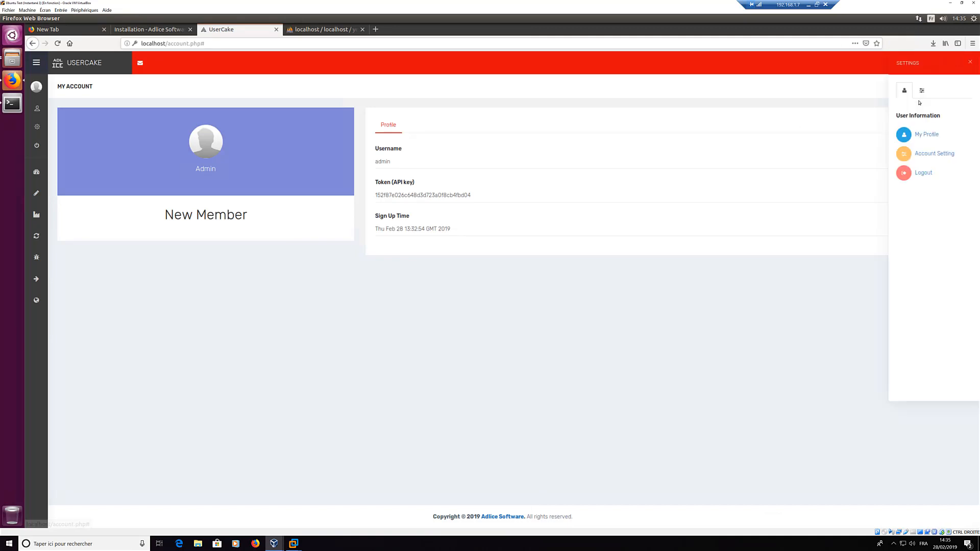
click(919, 152)
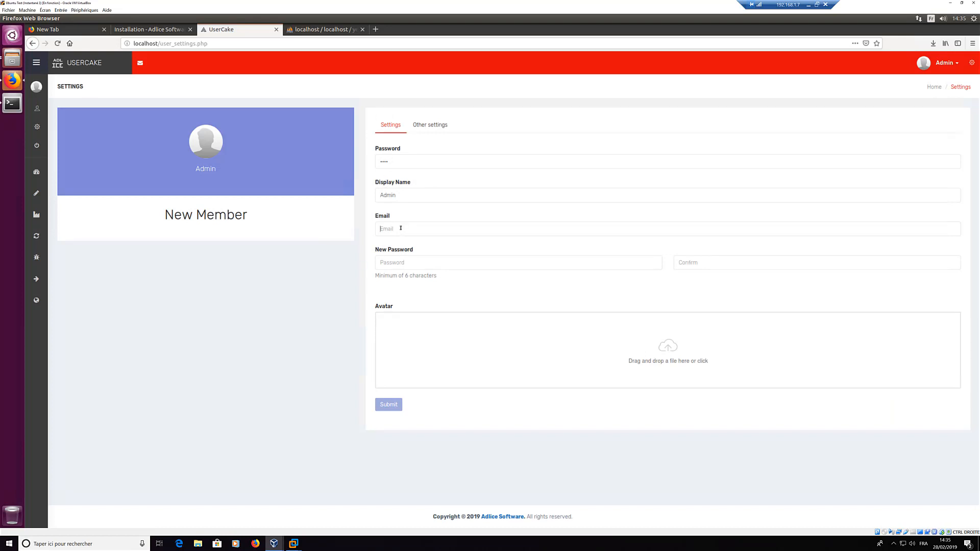
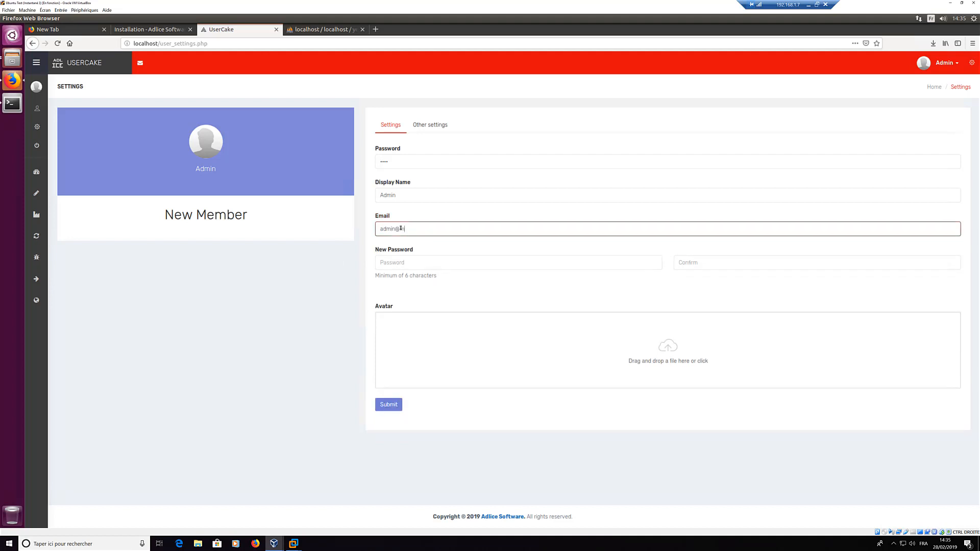
key(Tab)
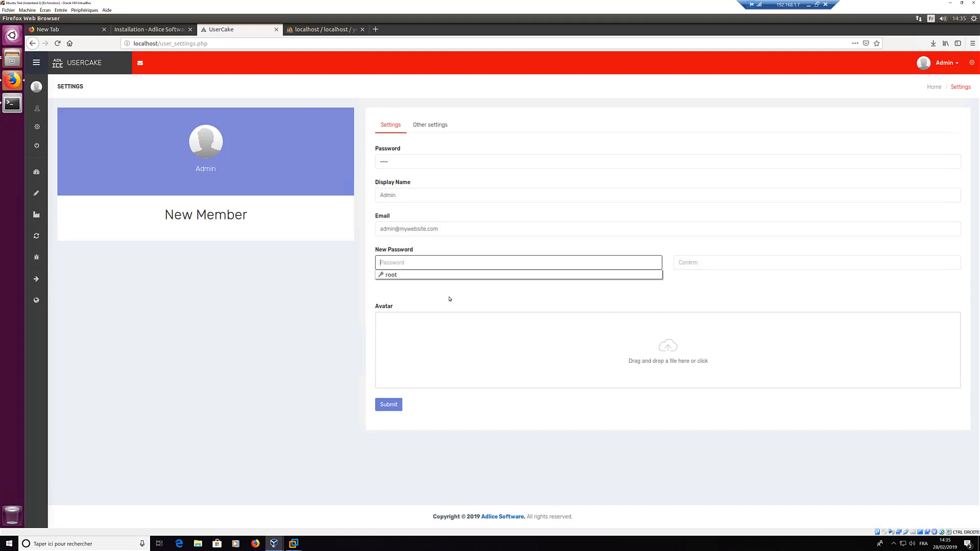
text(•••••••••••)
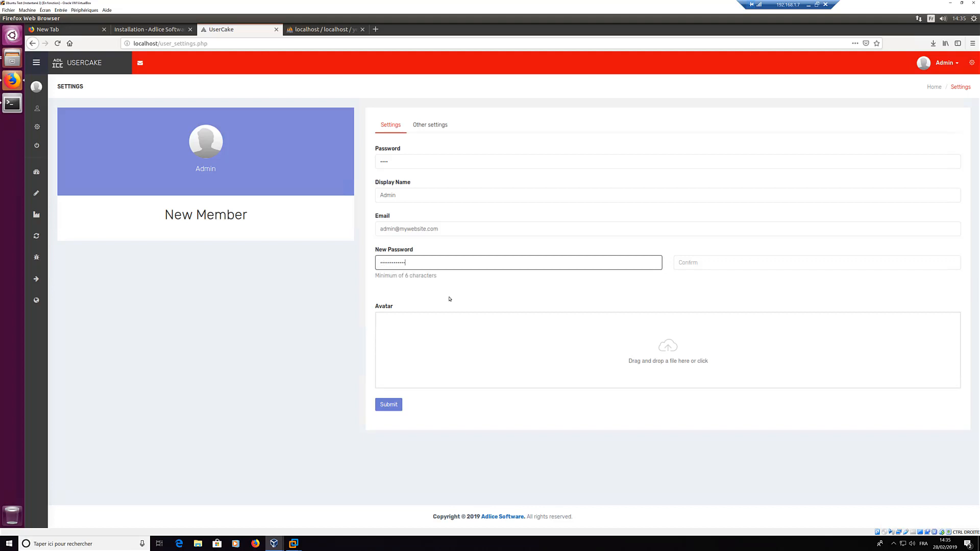
key(Tab)
text(•••••)
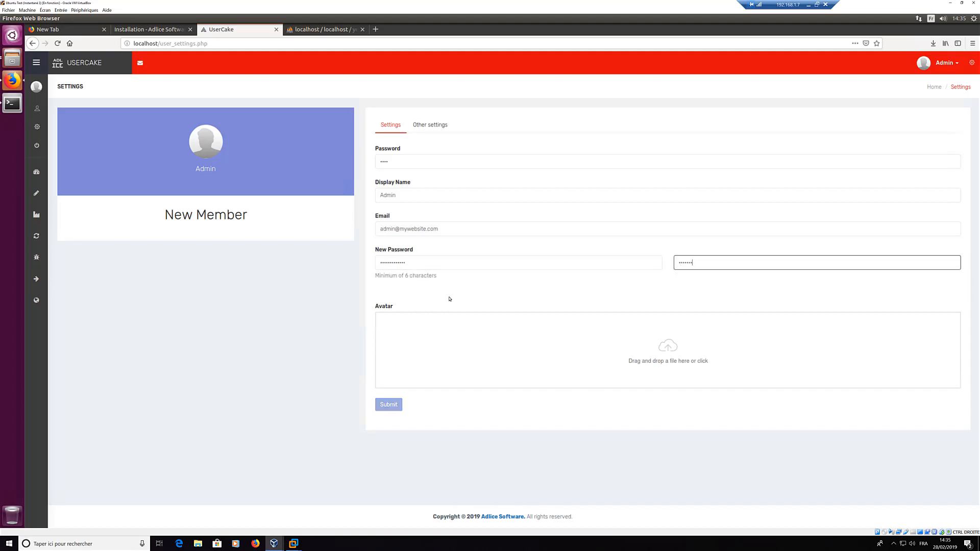
text(••••••)
click(399, 164)
text(••••)
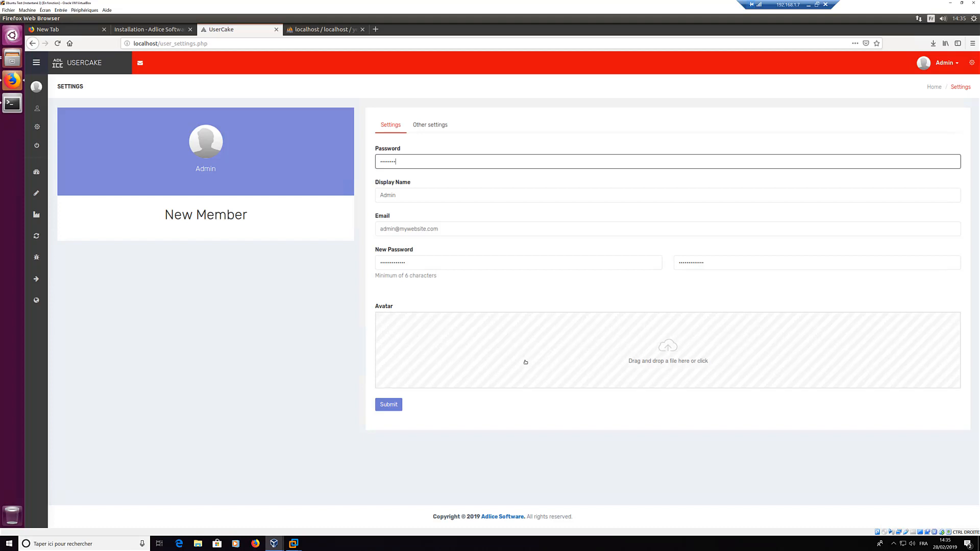
click(389, 405)
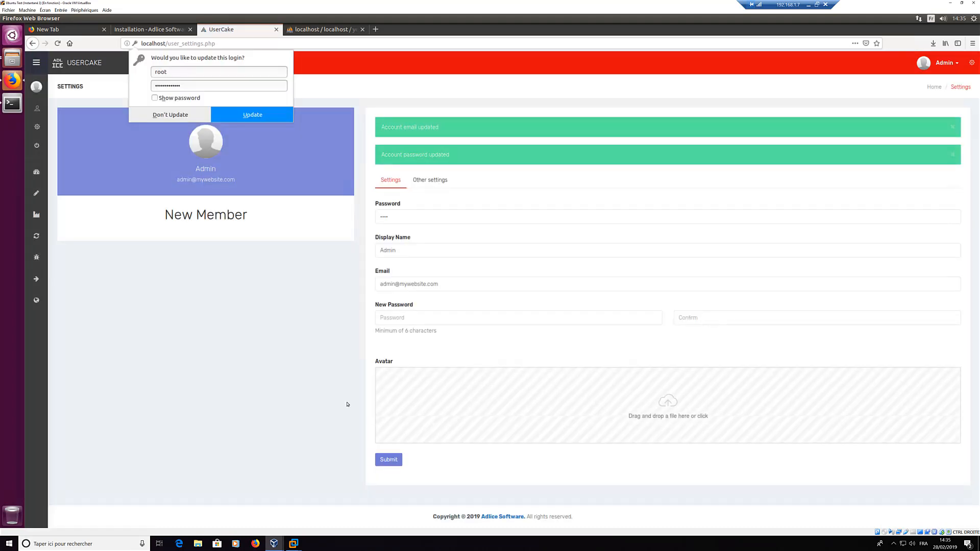
click(304, 285)
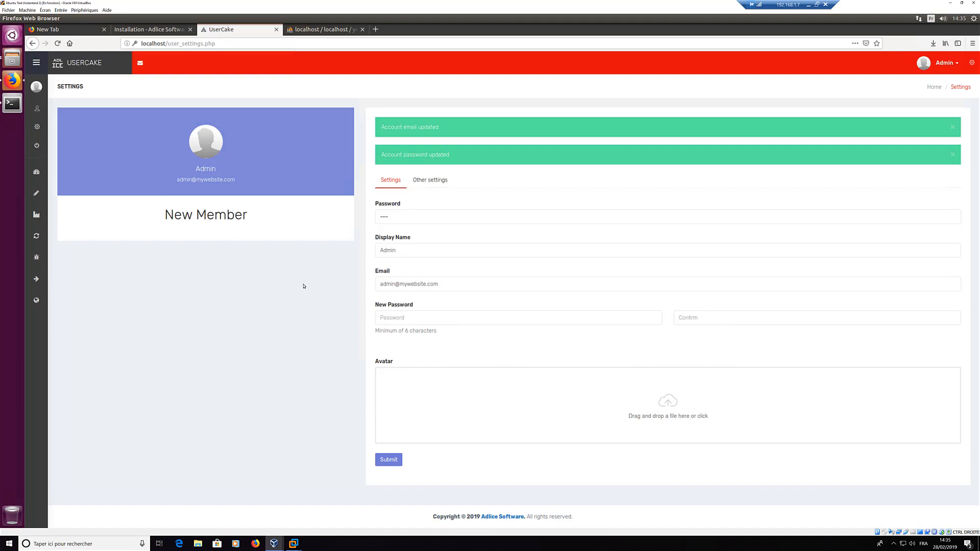
Step: Keep email notification on new publication set to False in Other settings
click(434, 181)
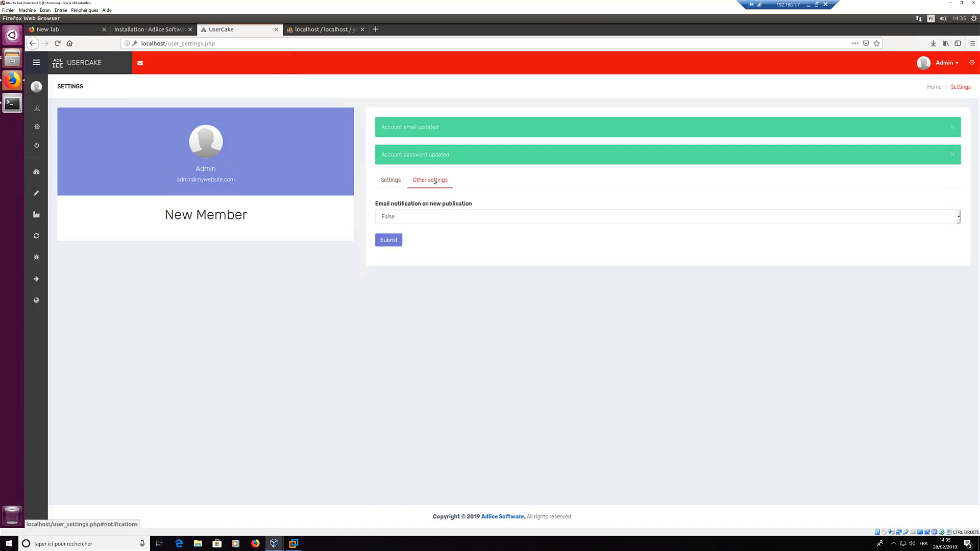
click(409, 221)
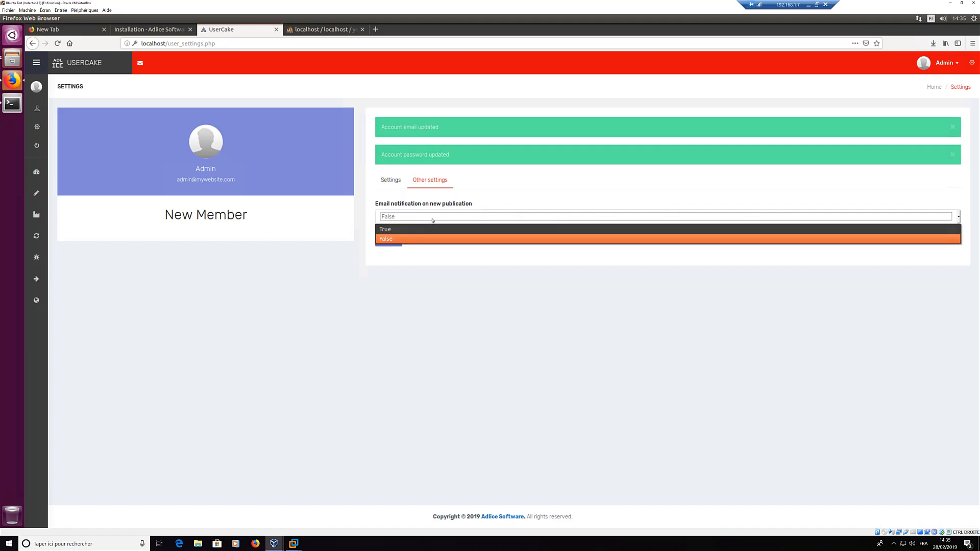
click(461, 280)
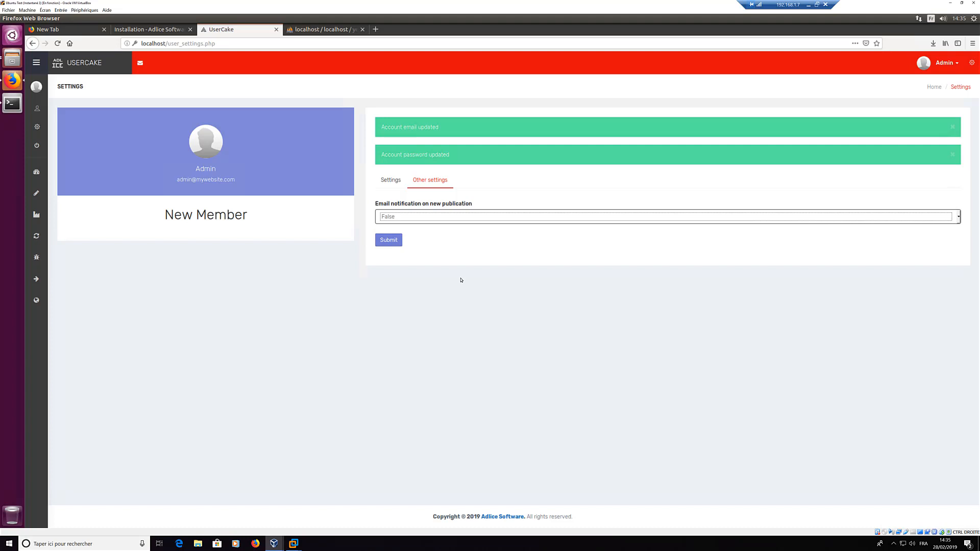
click(360, 290)
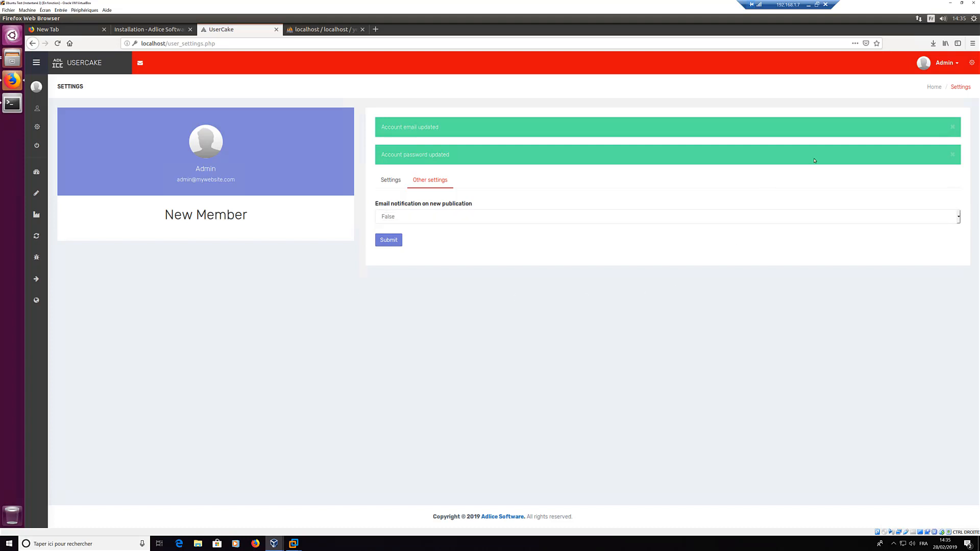
click(421, 222)
click(71, 79)
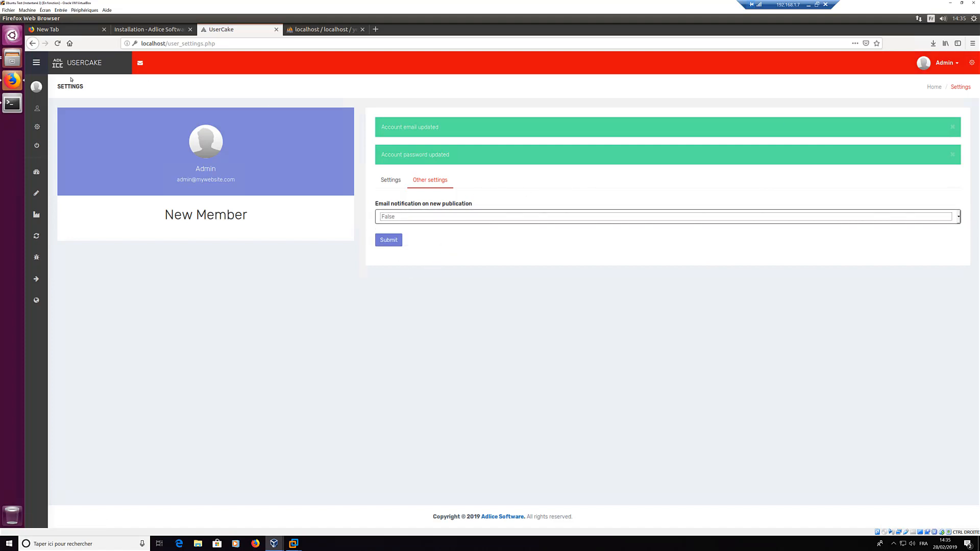
Step: Go to the Dashboard showing YED v1 with 0 rules and 0 files
mouse_move(36, 107)
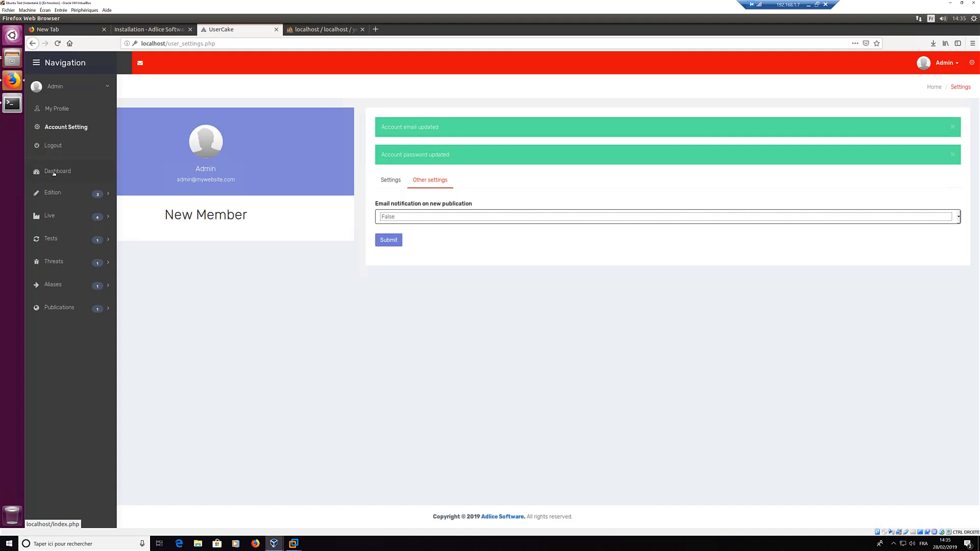
click(54, 173)
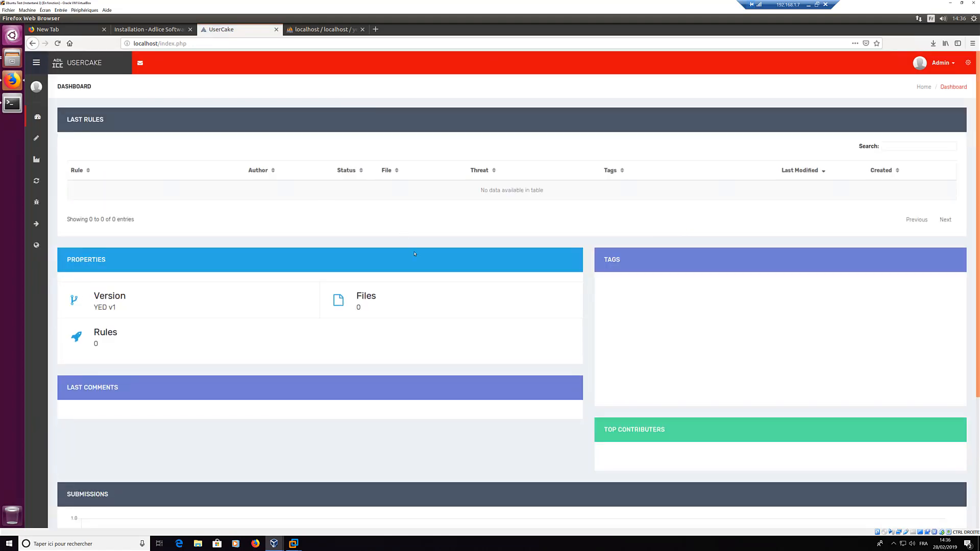
scroll(394, 292, down, 3)
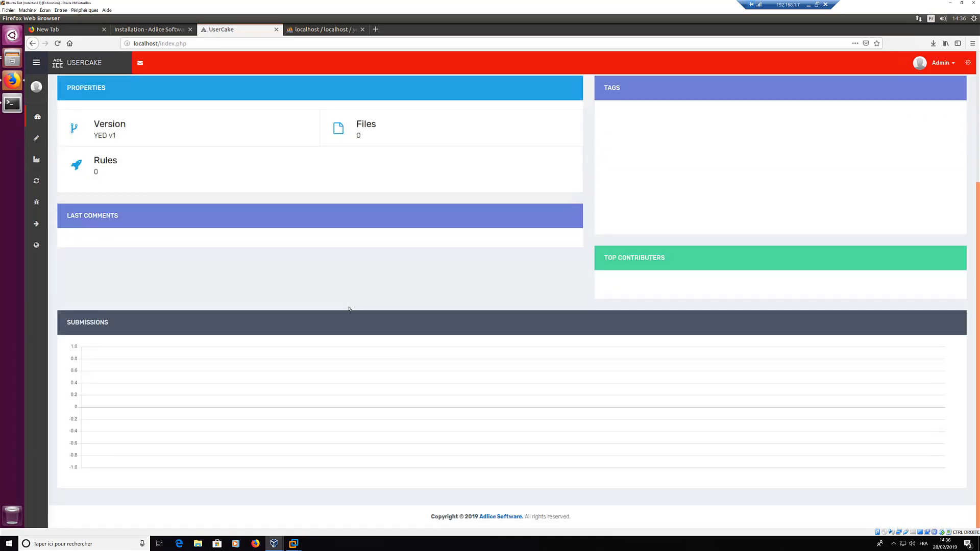
scroll(337, 307, up, 3)
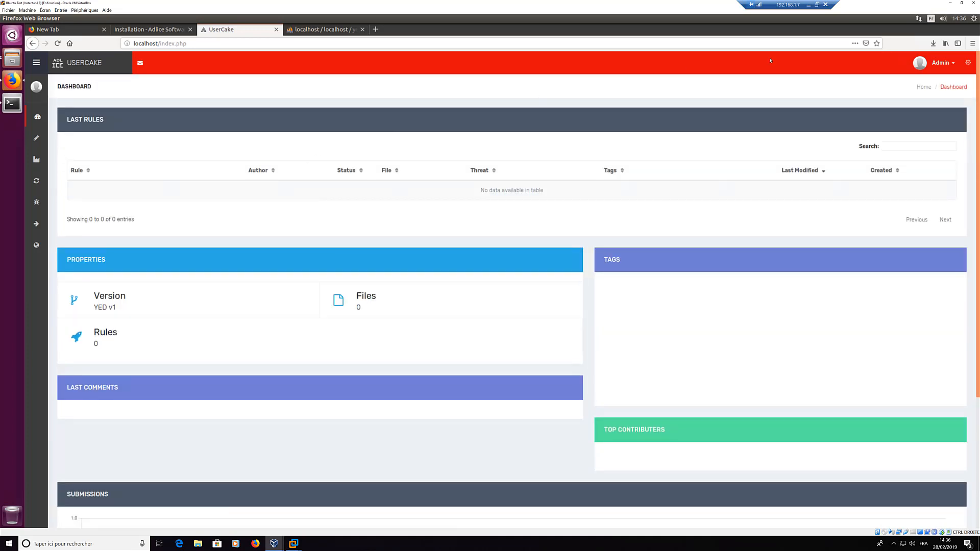
Step: Glance at Administration > Invites, then return and reopen the Administration options
click(968, 64)
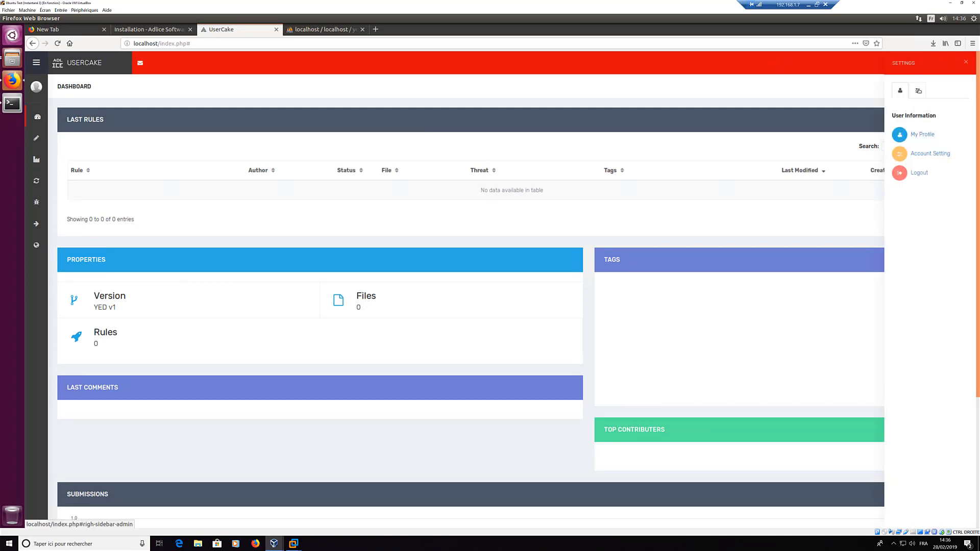
click(918, 91)
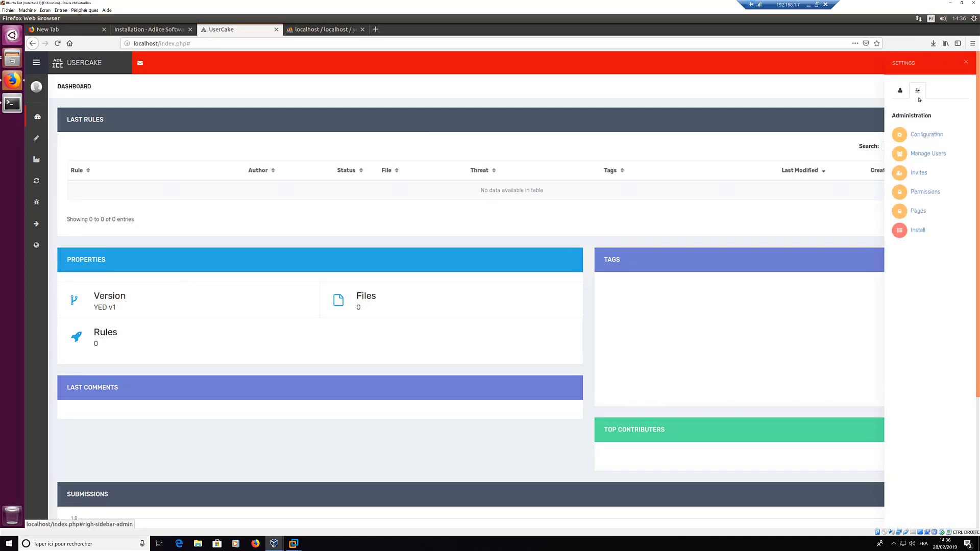
click(919, 173)
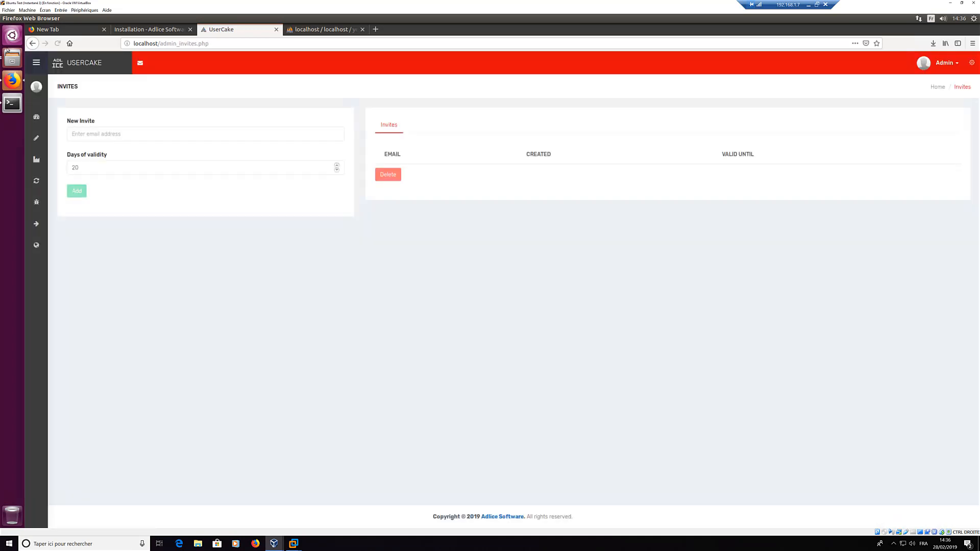
click(32, 43)
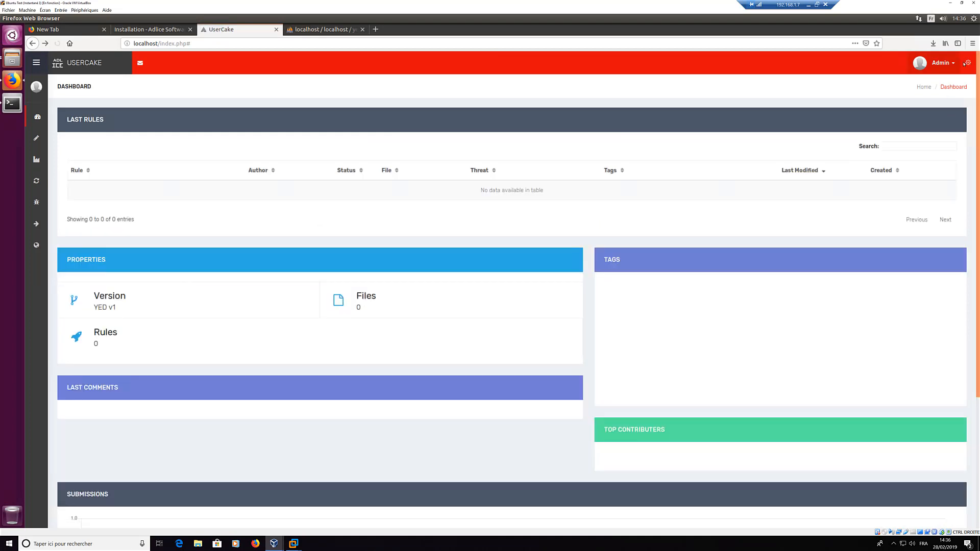
click(968, 63)
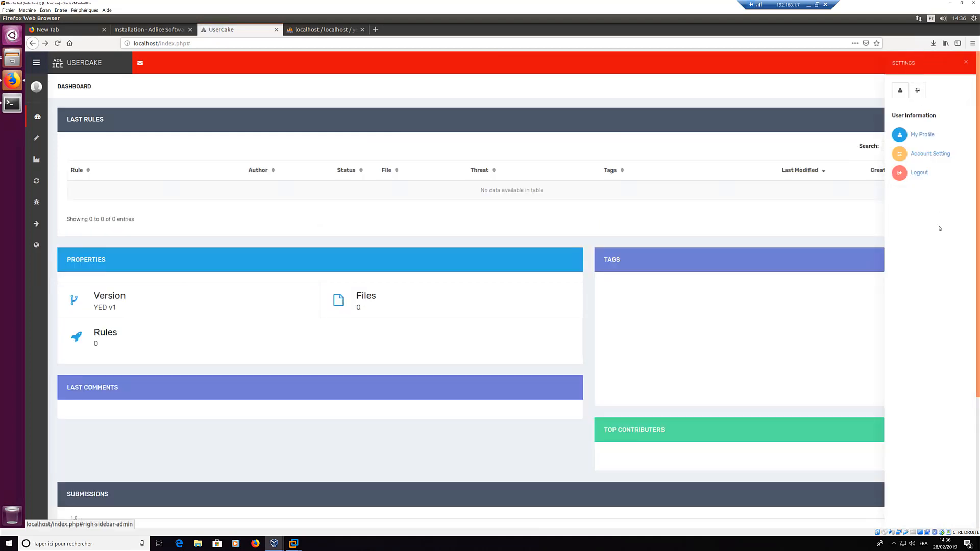
click(918, 90)
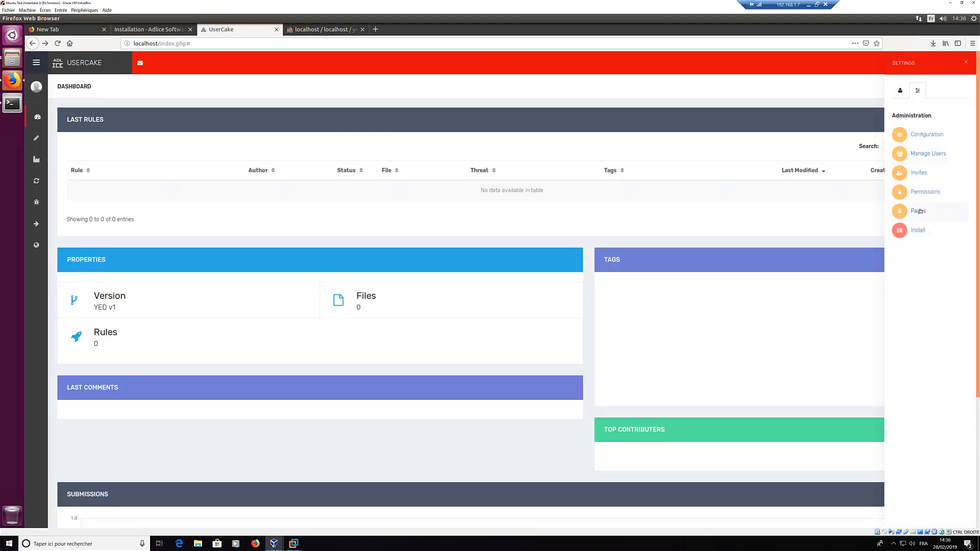
Step: From Pages, go to page 2 of the list and open register.php's settings (Id 15)
click(919, 211)
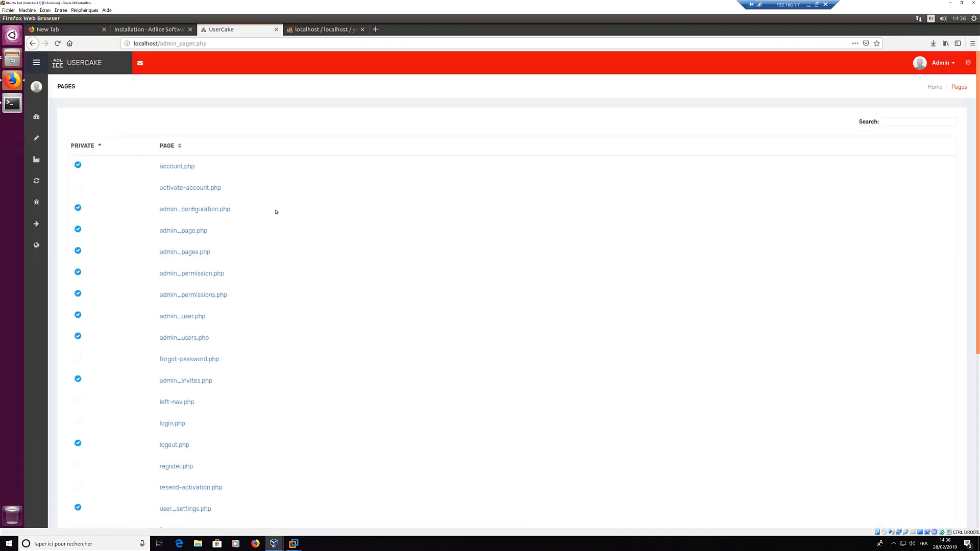
scroll(191, 357, down, 5)
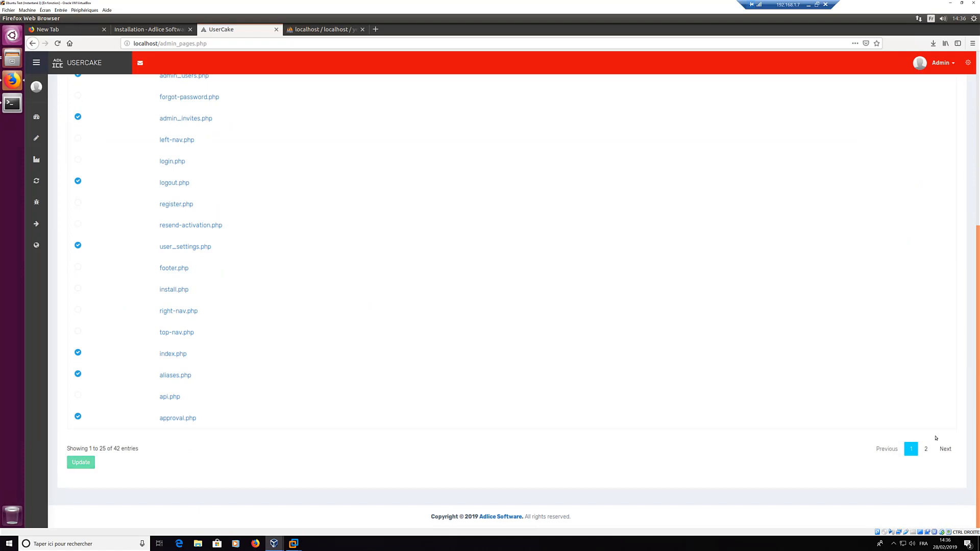
click(925, 449)
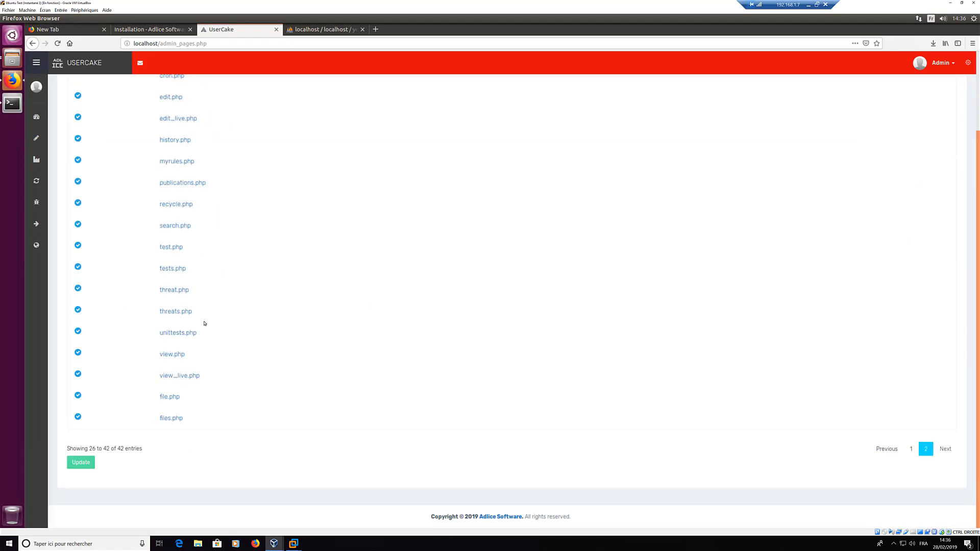
scroll(242, 314, up, 3)
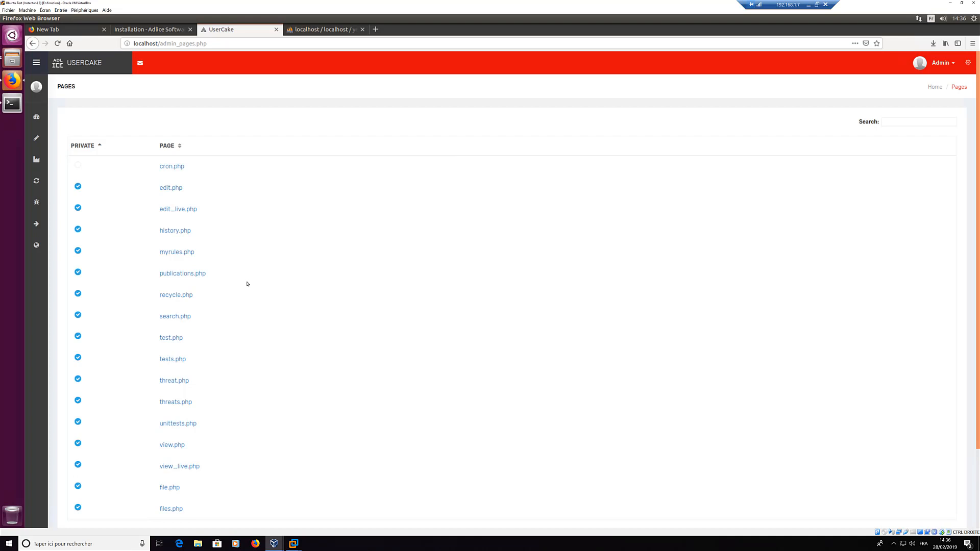
scroll(230, 330, down, 3)
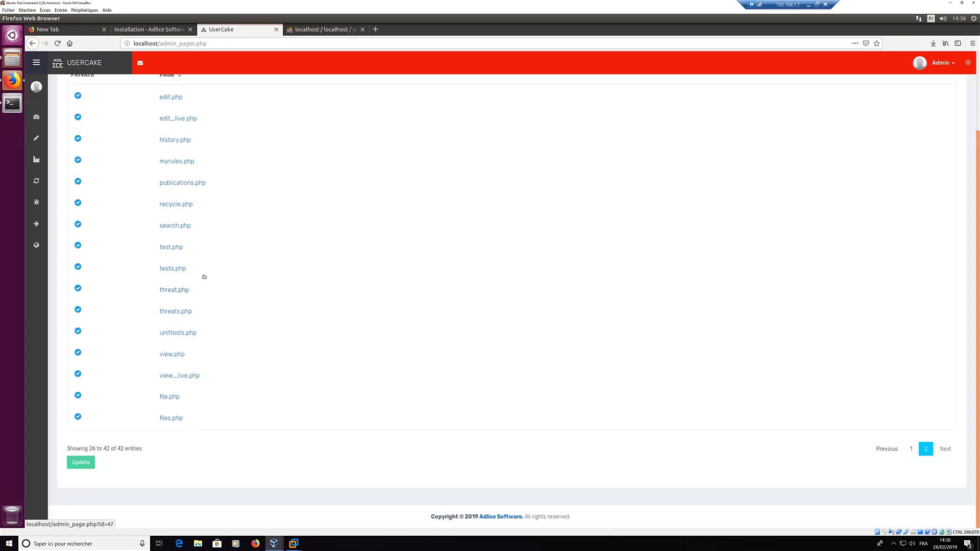
scroll(204, 276, up, 3)
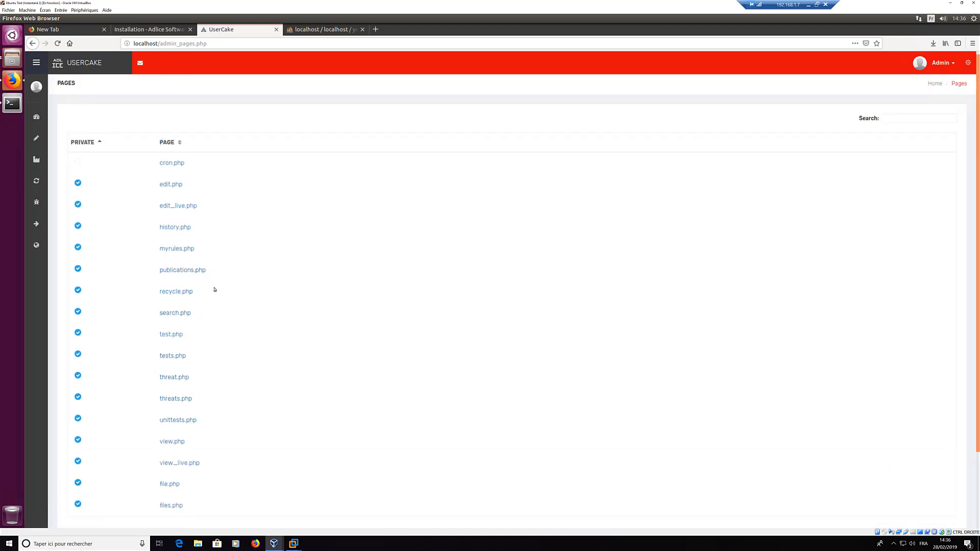
scroll(240, 354, down, 3)
scroll(653, 452, down, 1)
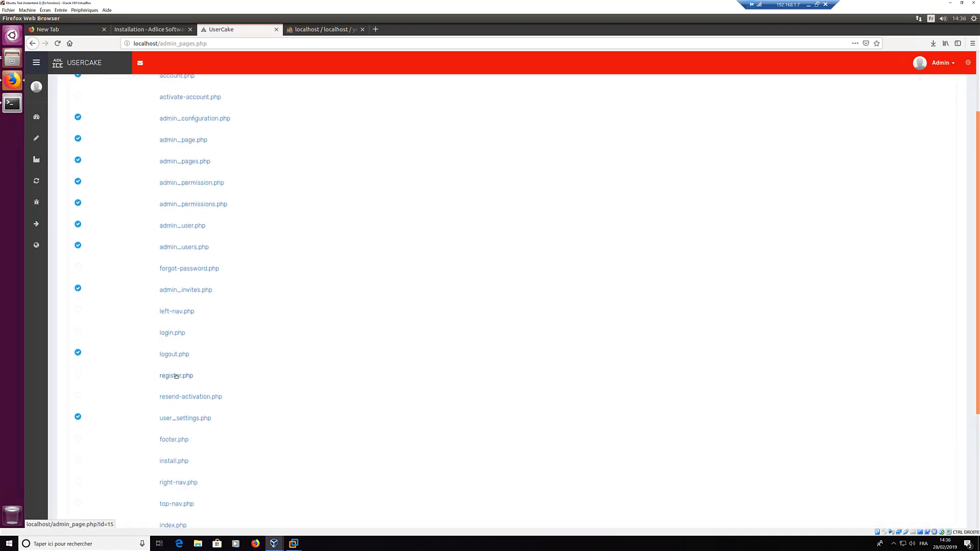
click(176, 376)
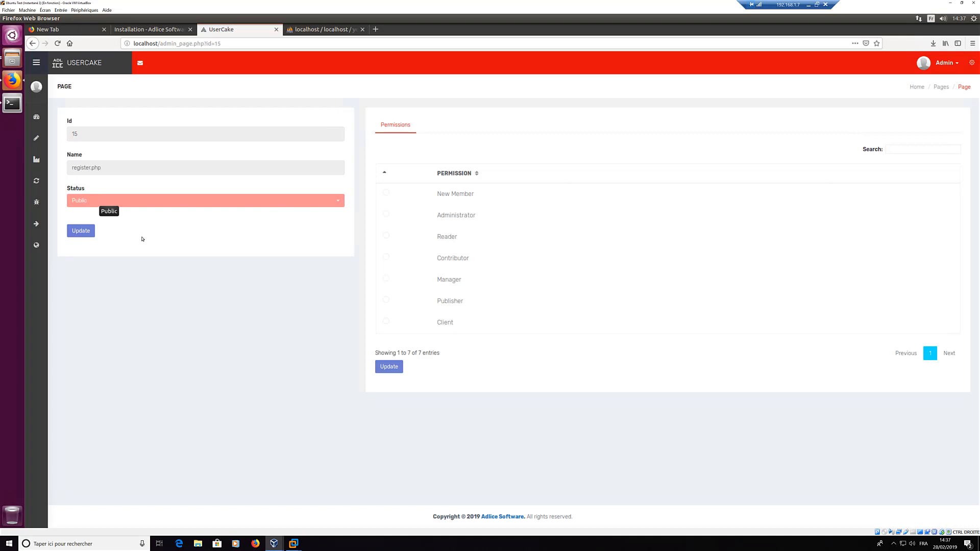
click(142, 205)
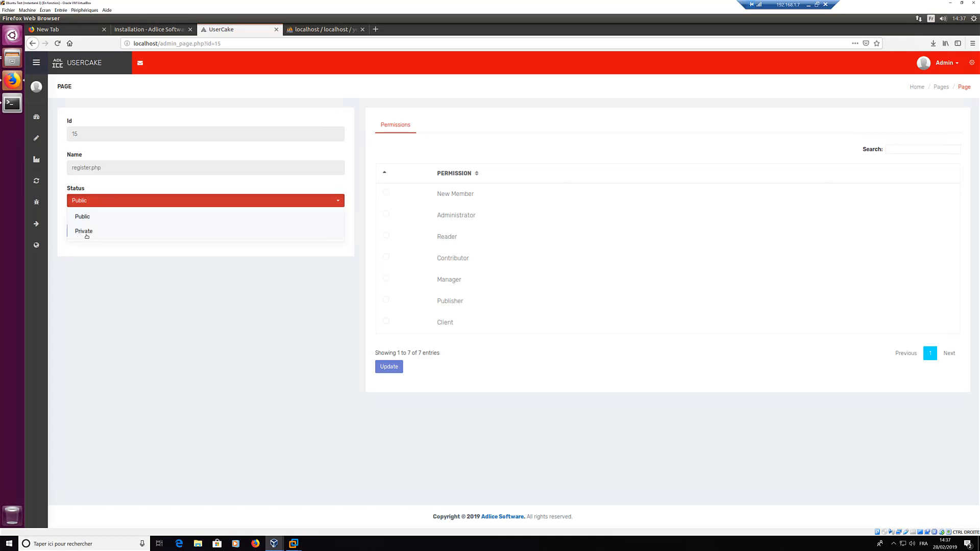
click(194, 261)
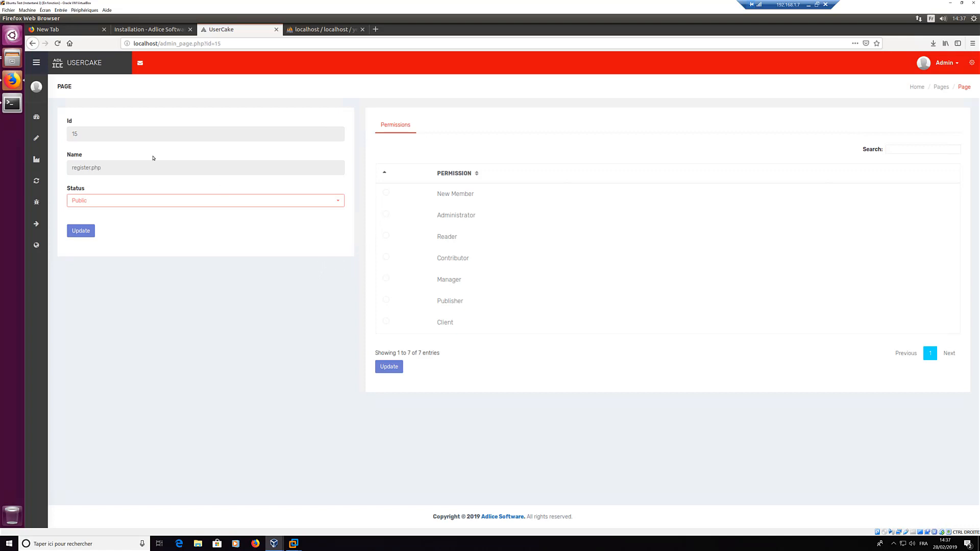
mouse_move(43, 119)
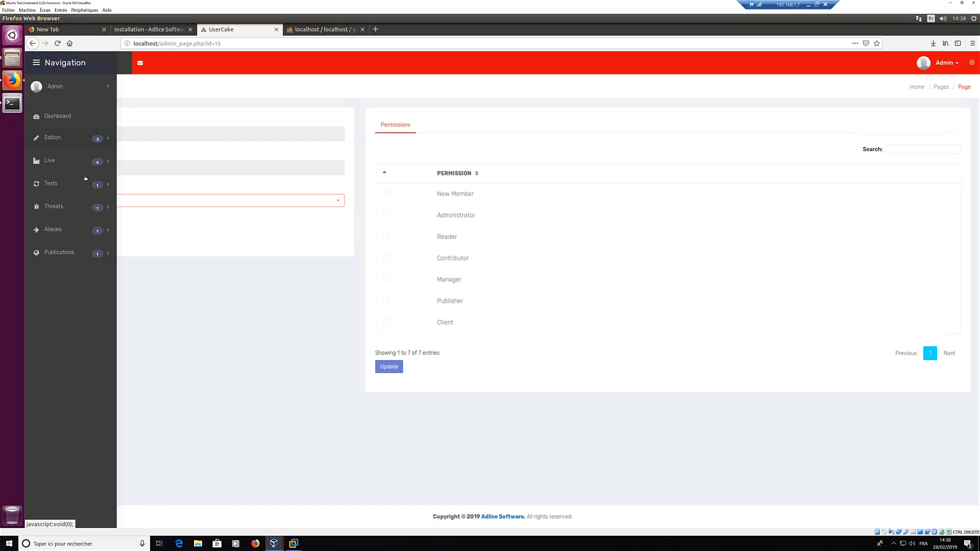
Step: Open the new-rule editor under Edition > Create and look at its file choices
click(54, 138)
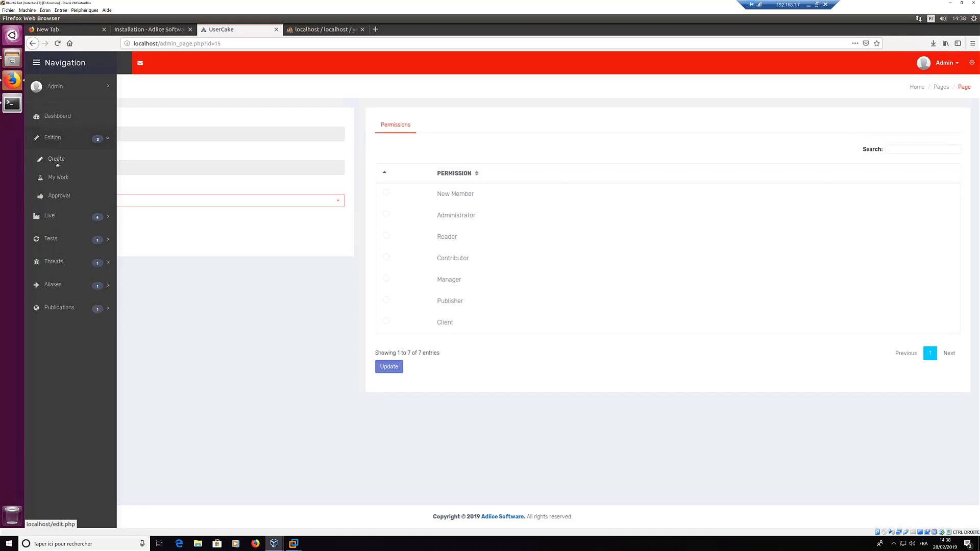
click(56, 159)
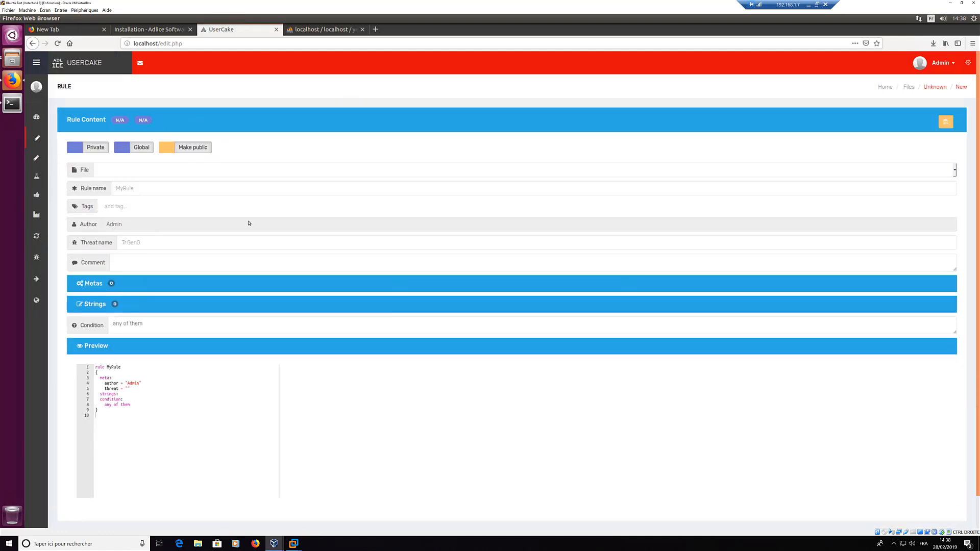
scroll(129, 166, down, 2)
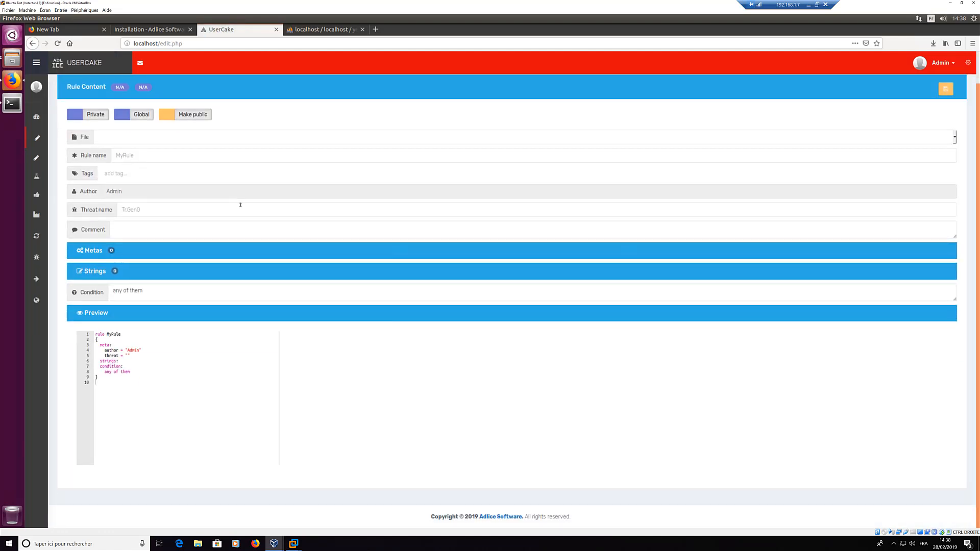
scroll(222, 203, up, 2)
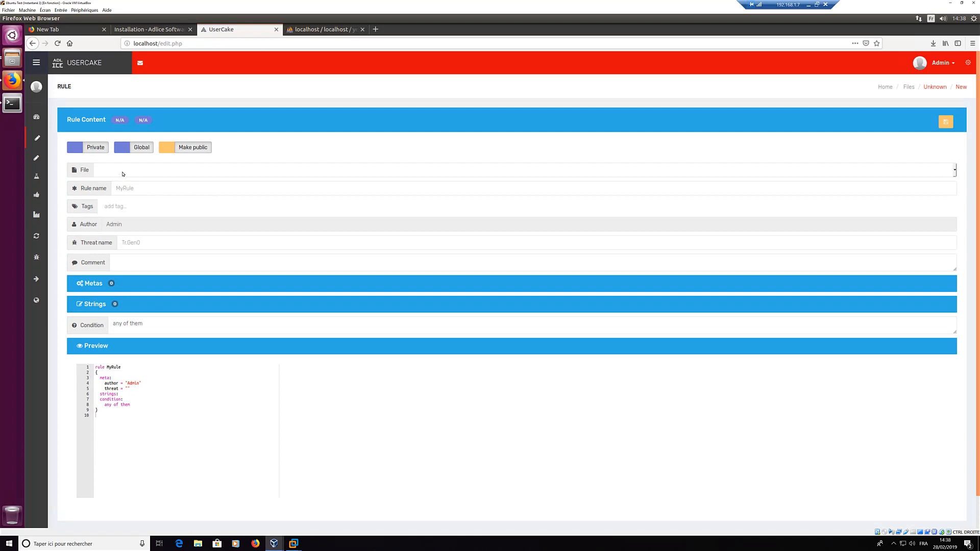
click(227, 176)
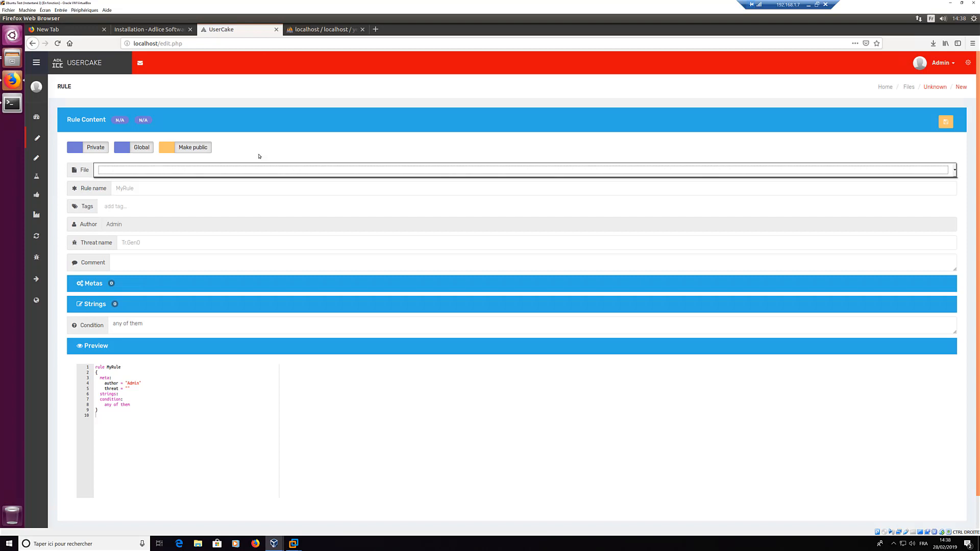
Step: Go to Live > Files, which shows an empty files table
mouse_move(33, 165)
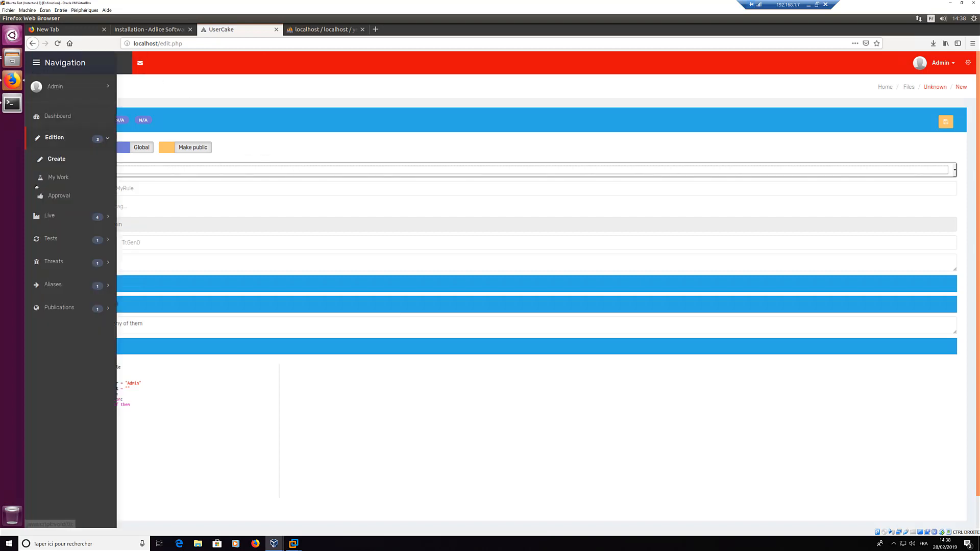
click(57, 218)
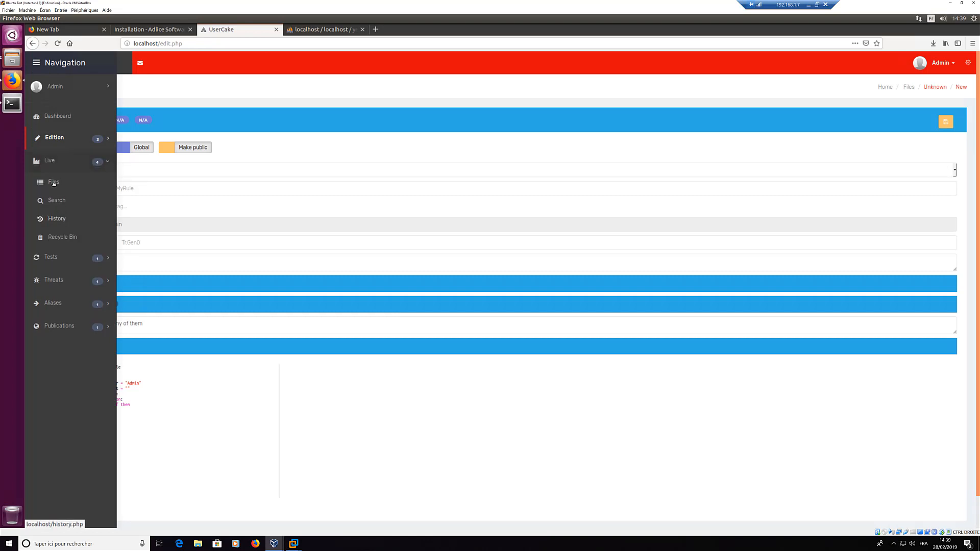
click(58, 183)
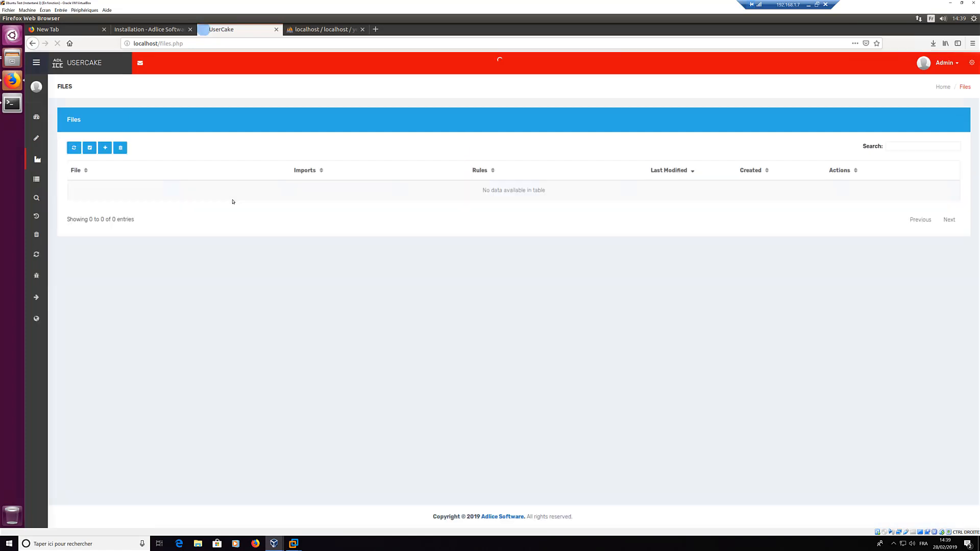
Step: Create a new file named 'test' that imports pe
click(105, 148)
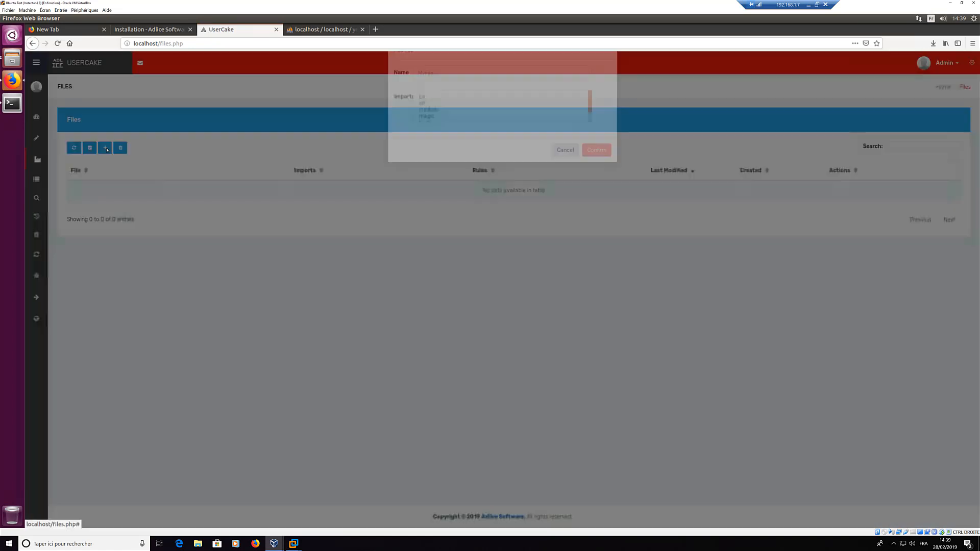
click(432, 99)
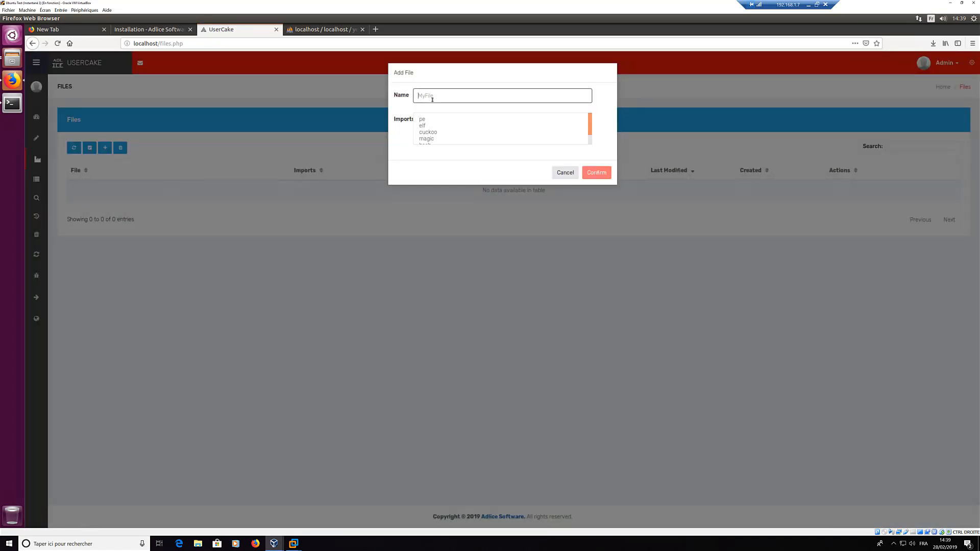
text(test)
click(435, 118)
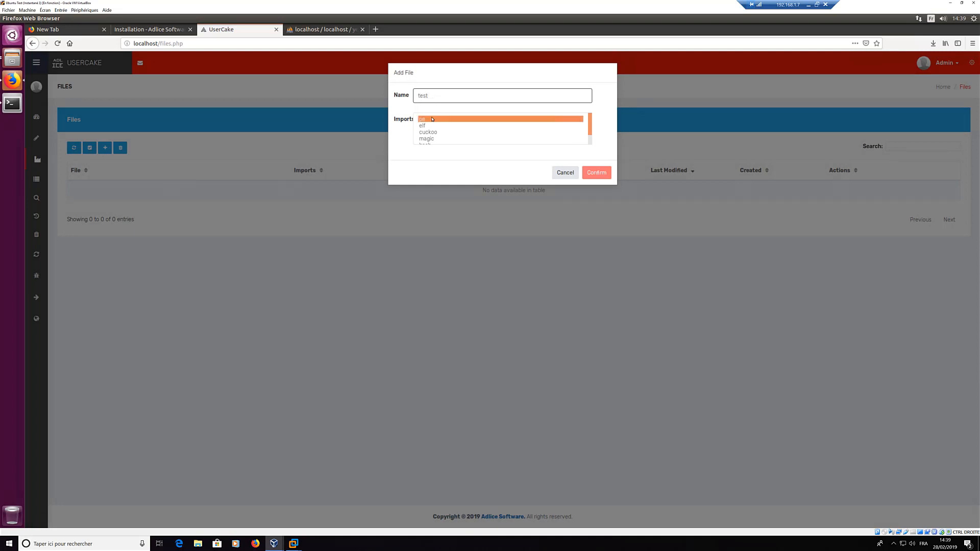
click(600, 173)
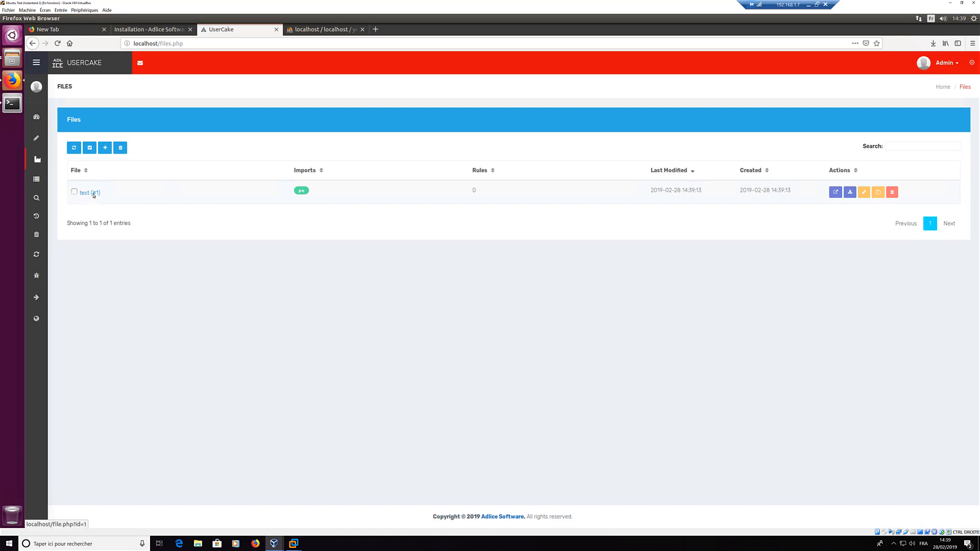
Step: Start a new rule named MyTestRule and tag it tag1 and tag2
mouse_move(46, 157)
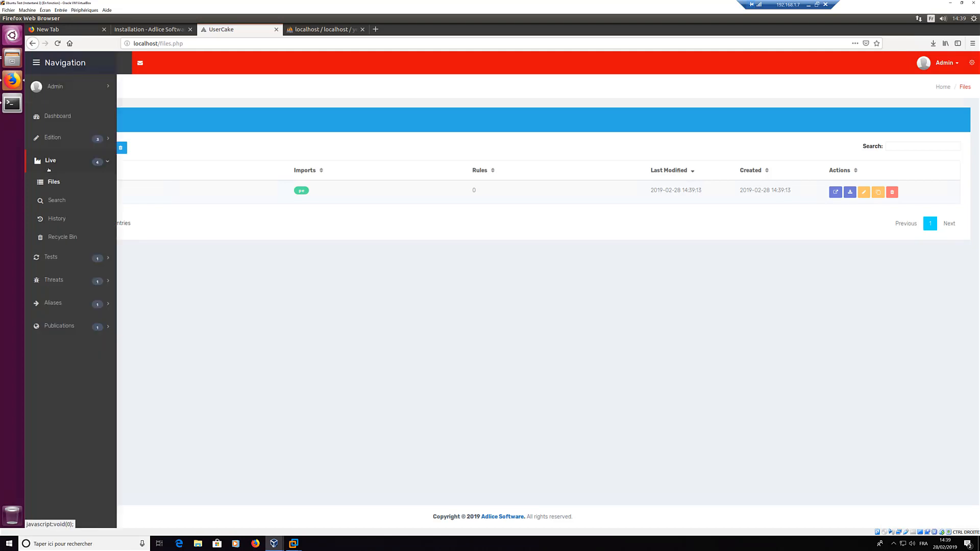
click(53, 136)
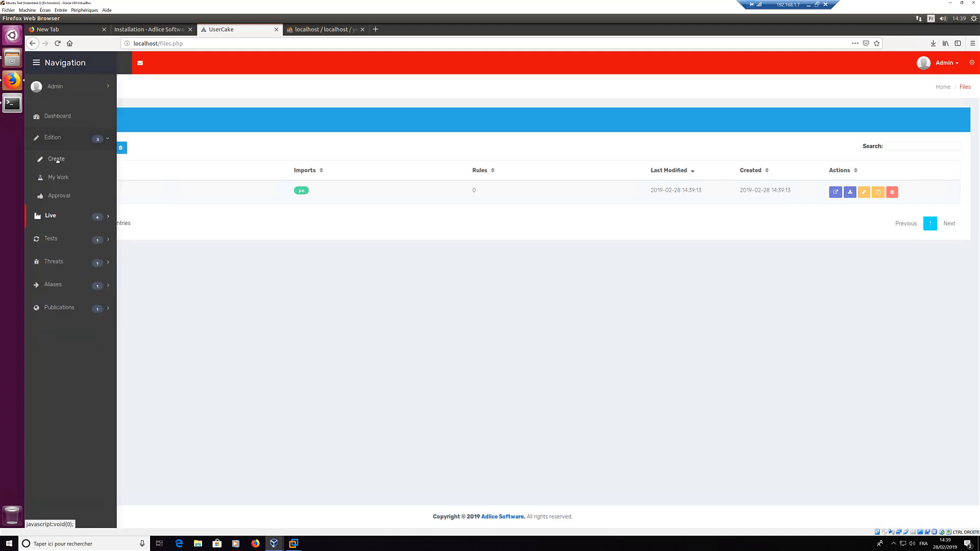
click(56, 159)
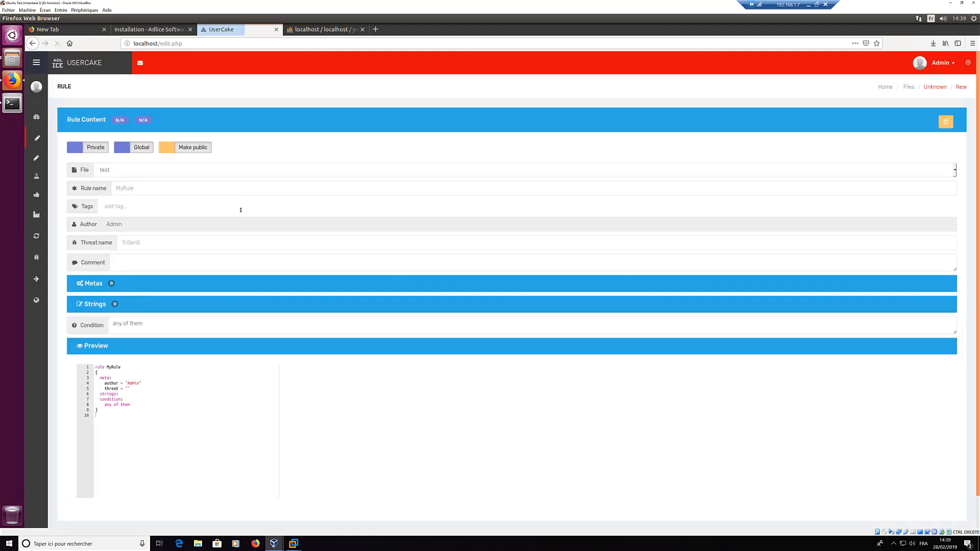
click(131, 189)
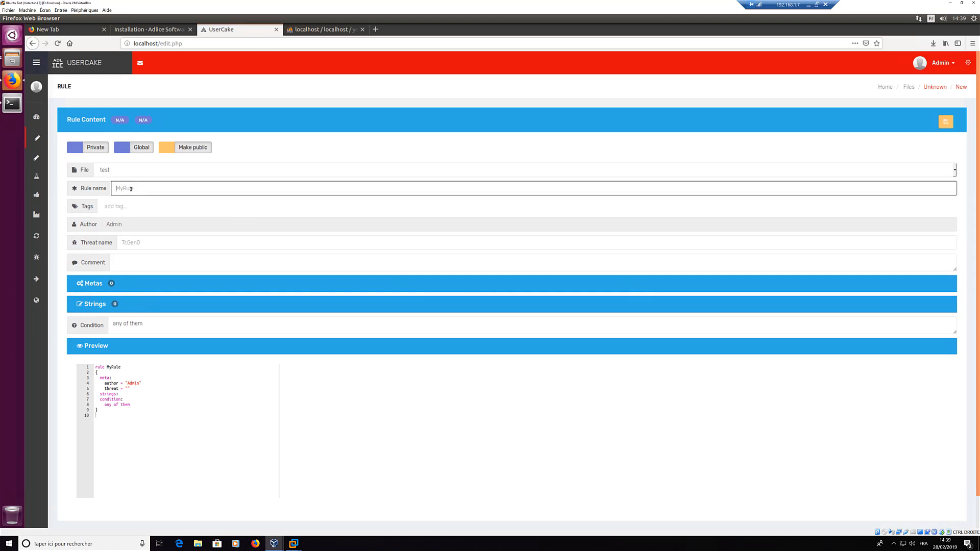
text(MyTestRule)
key(Tab)
text(tag1)
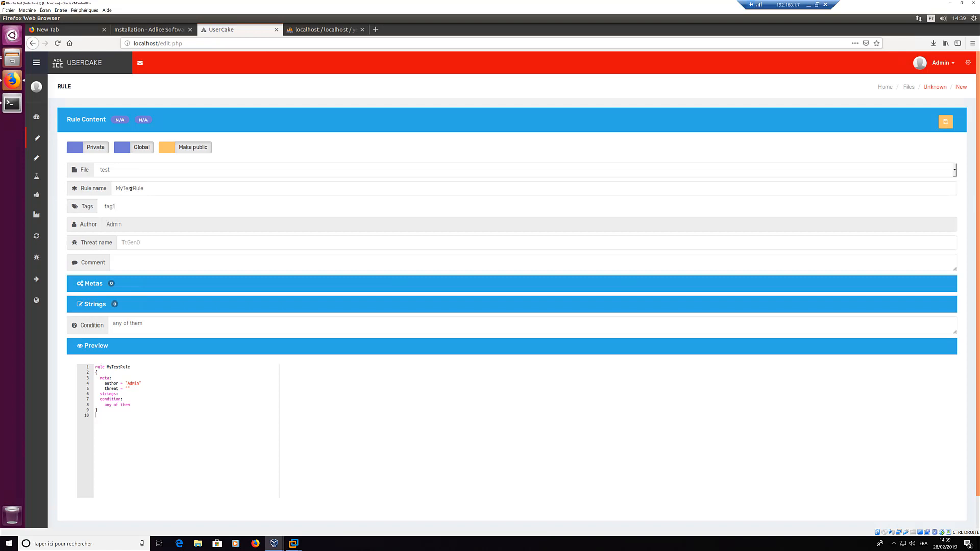
key(Return)
text(tag2)
key(Return)
Step: Set the rule's threat name to Tr.Test
key(Tab)
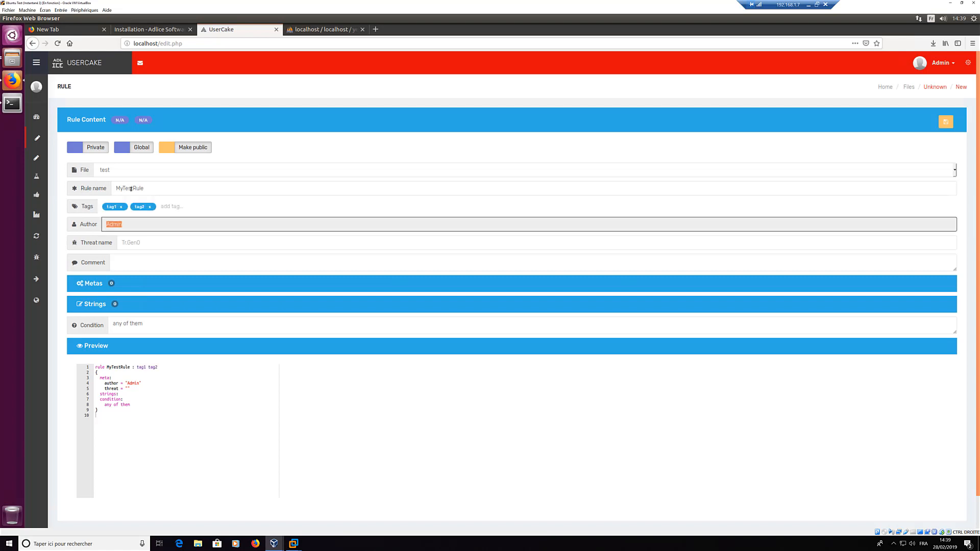
key(Tab)
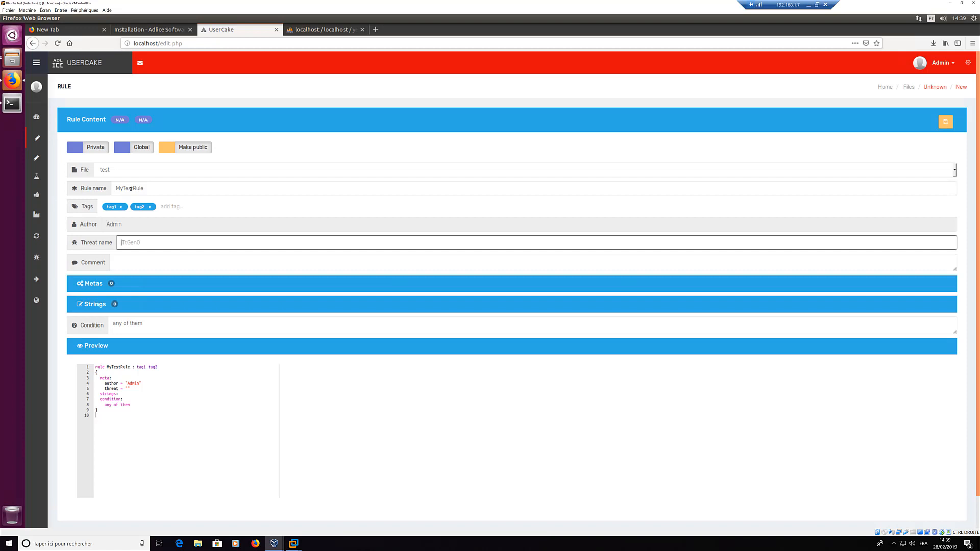
text(Tr.Test)
key(Tab)
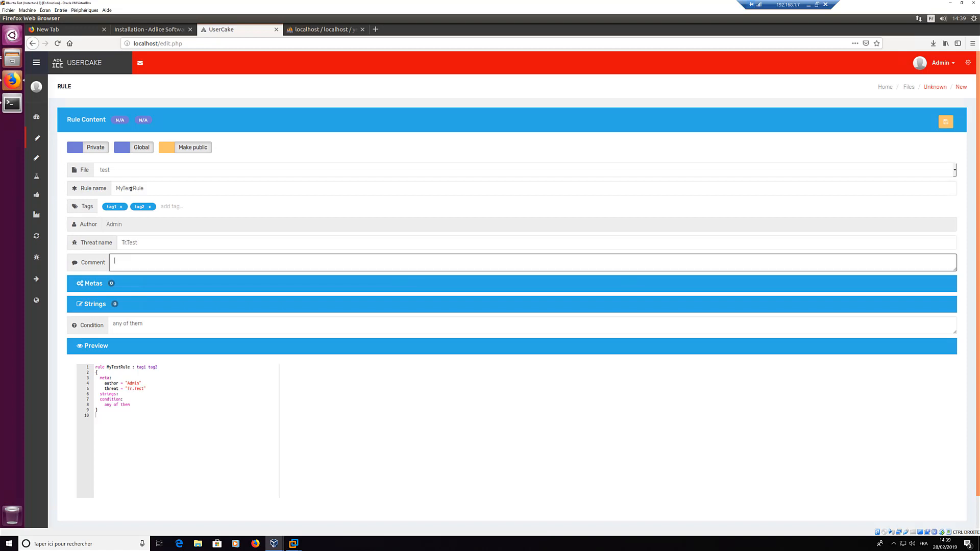
Step: Add the meta hash with value "thehash", then collapse the Metas section
click(100, 284)
click(100, 284)
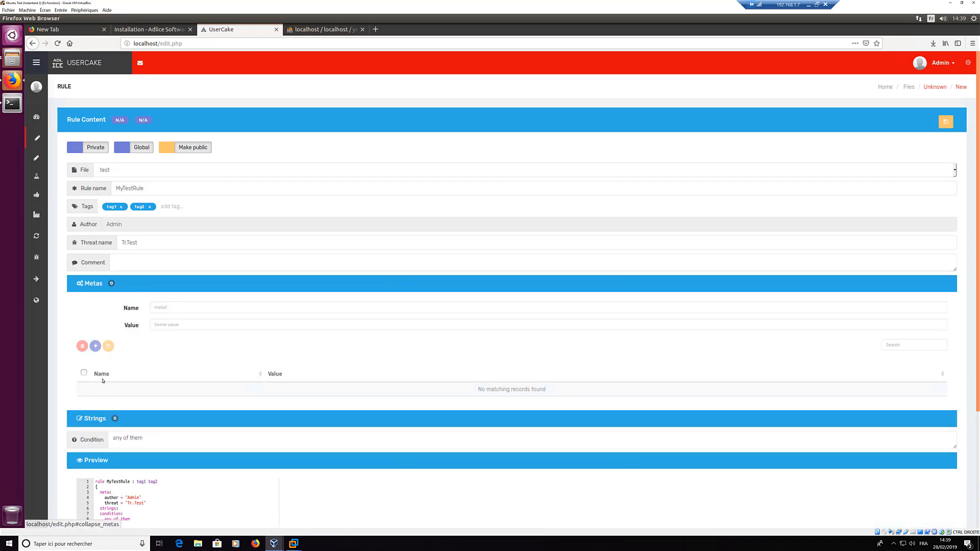
click(179, 309)
text(s)
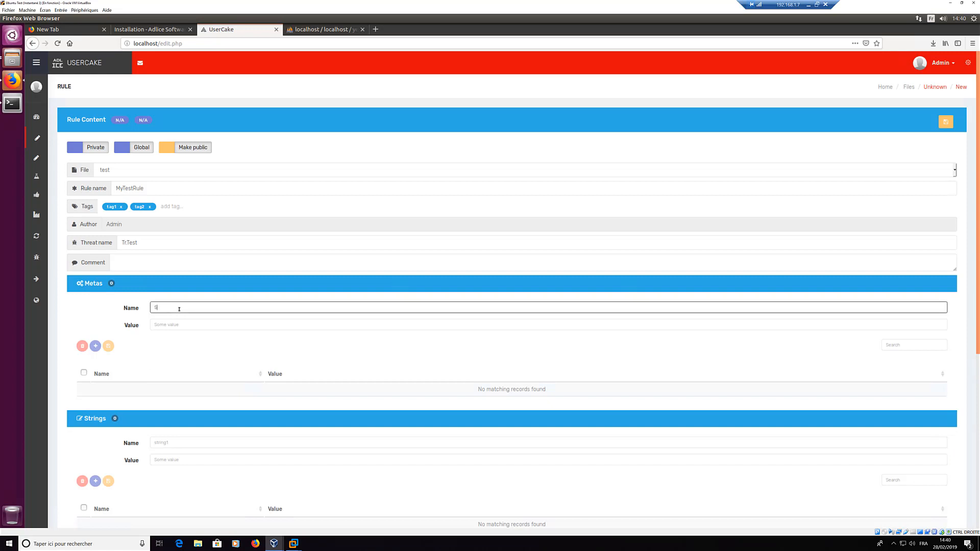
text(ash)
key(Tab)
text("the)
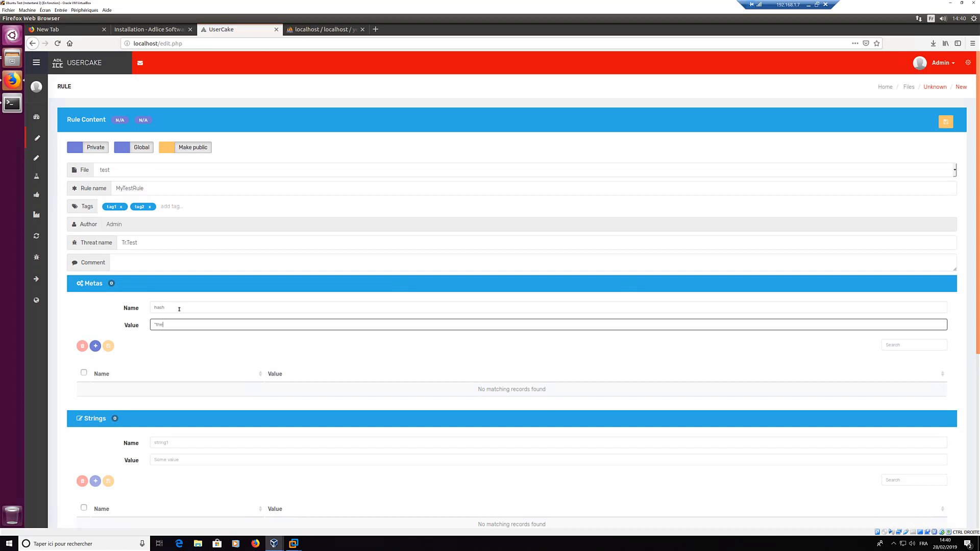
text(hash)
click(95, 347)
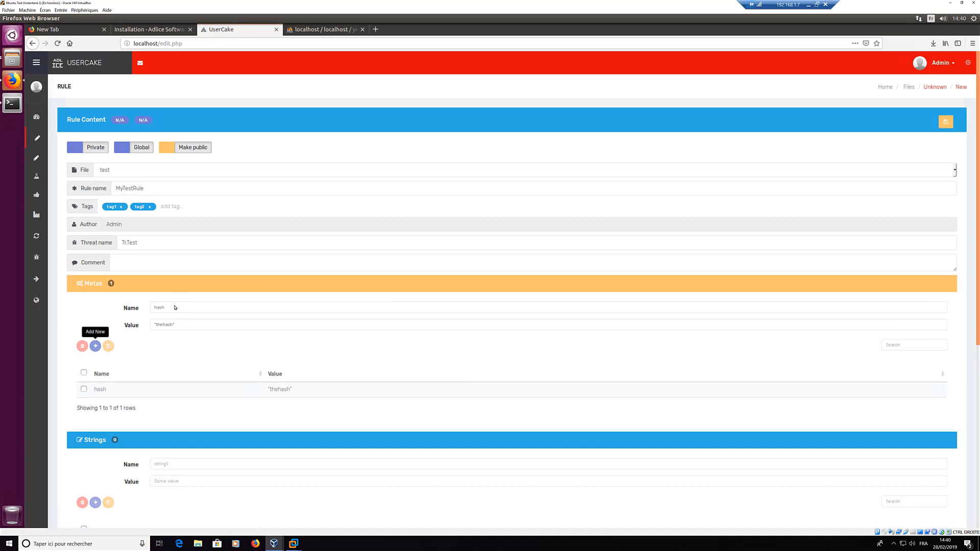
scroll(145, 371, down, 2)
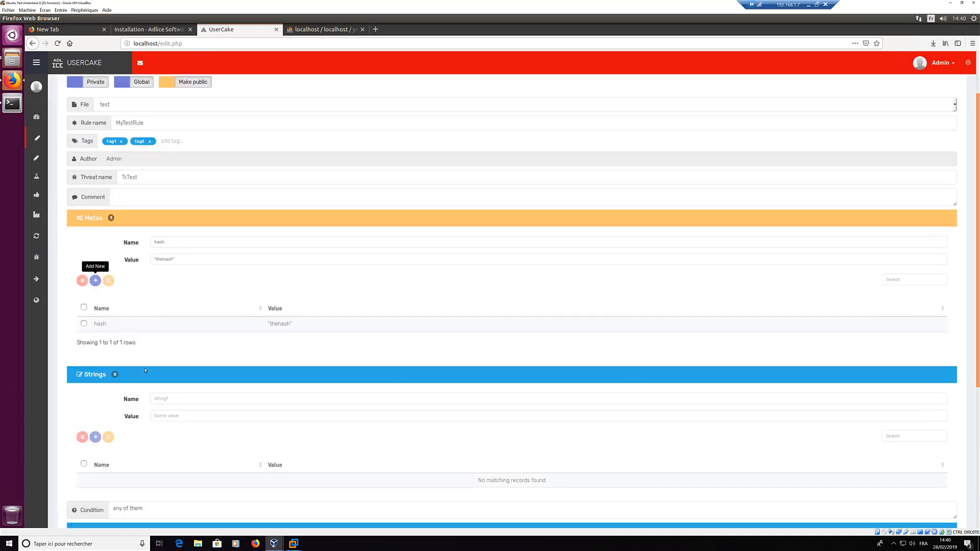
click(169, 401)
scroll(91, 224, down, 3)
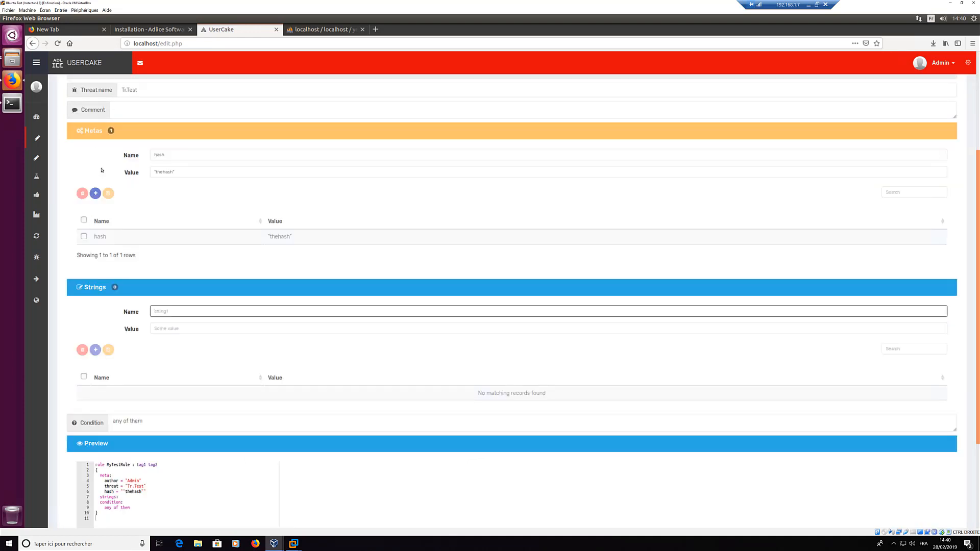
click(95, 131)
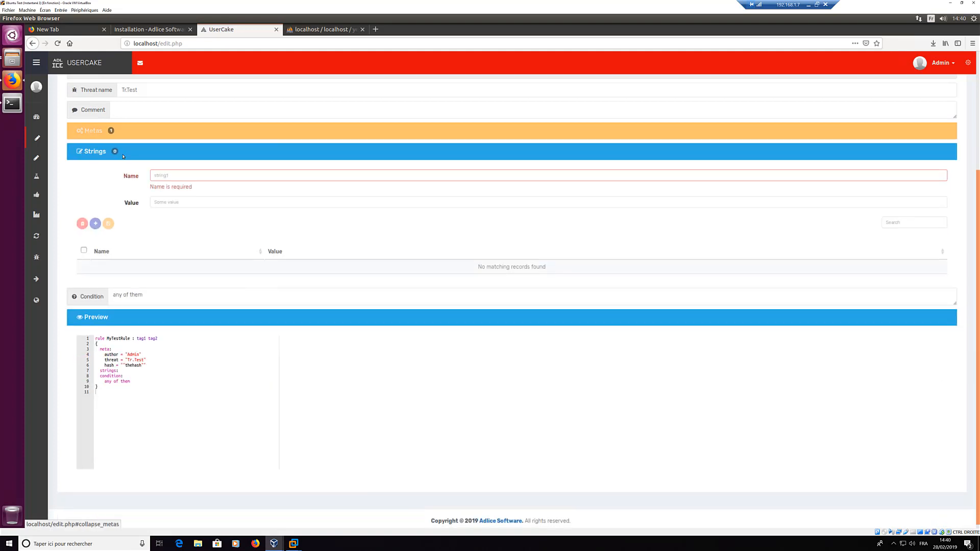
Step: Add string $1 with ascii value "helloworldtrojan" to the rule
click(186, 178)
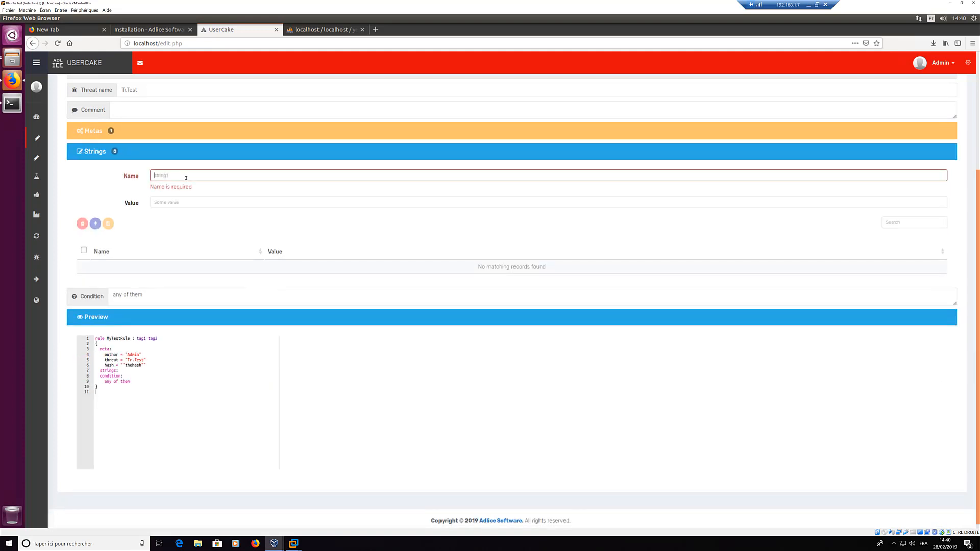
text($1)
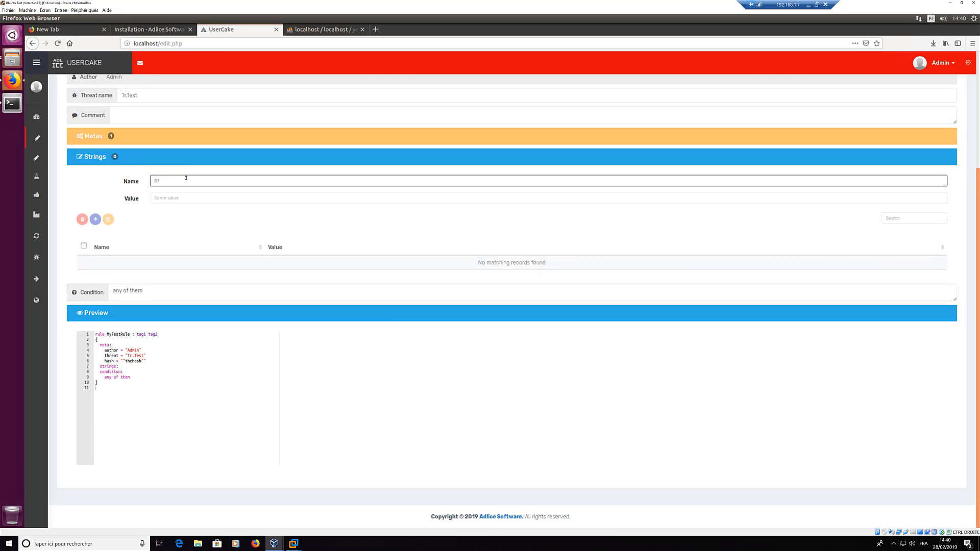
key(Tab)
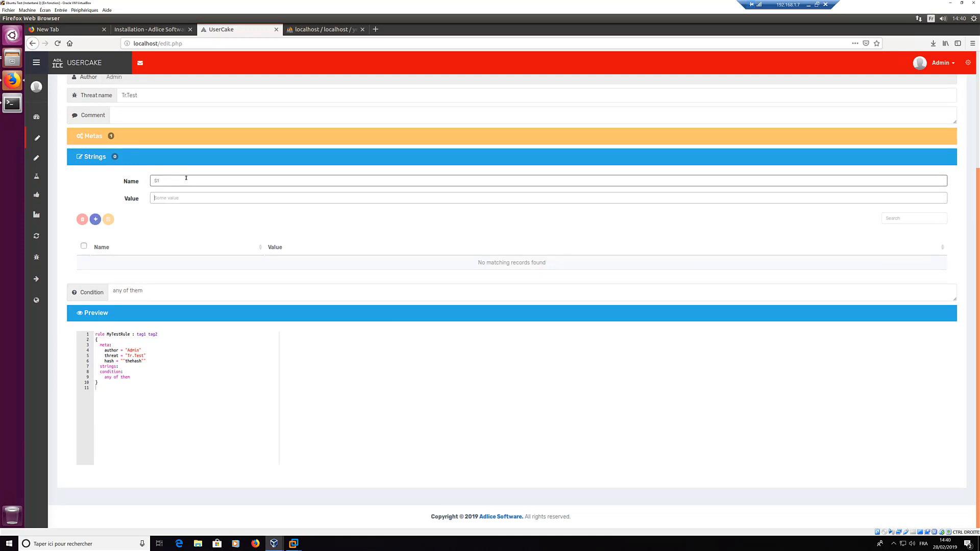
text(")
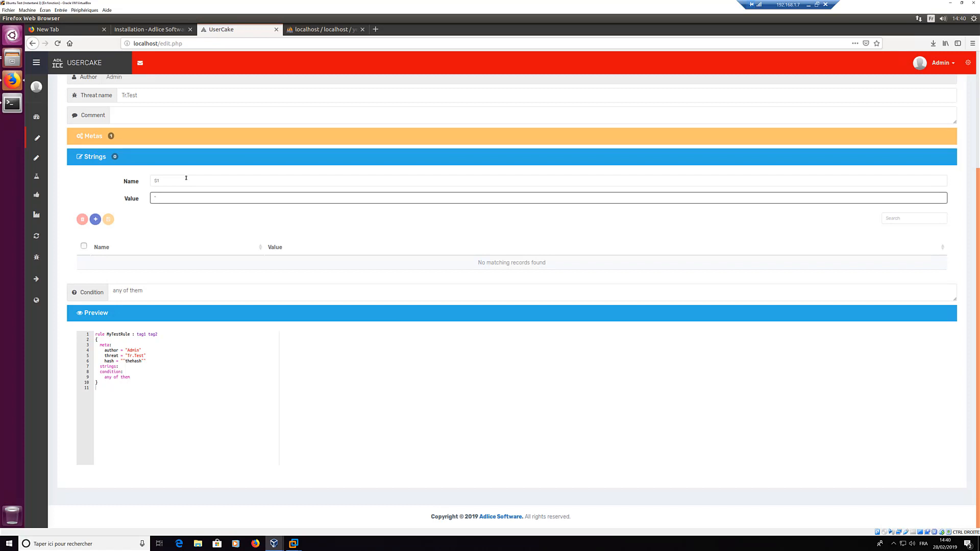
text(helloworldtrojan" ascii)
click(95, 219)
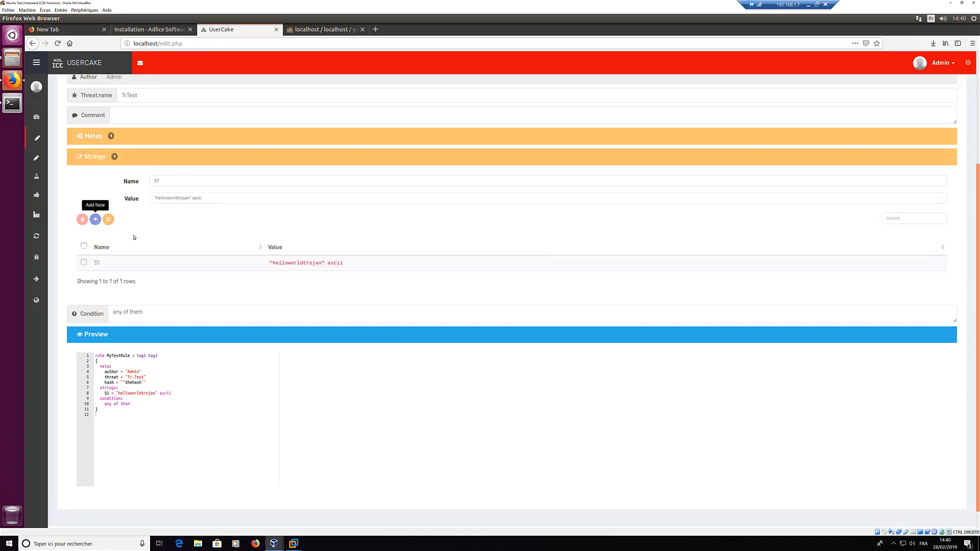
click(192, 314)
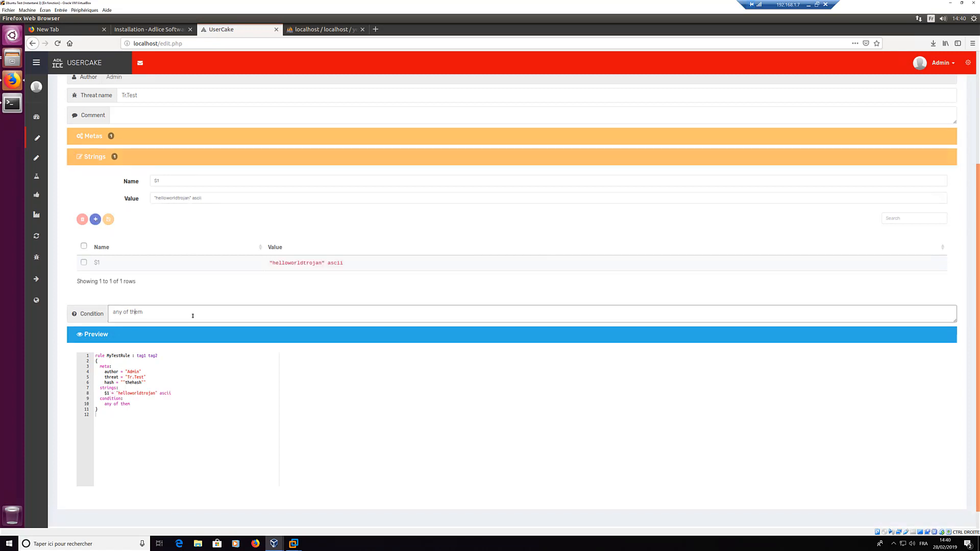
key(ctrl+shift+Left)
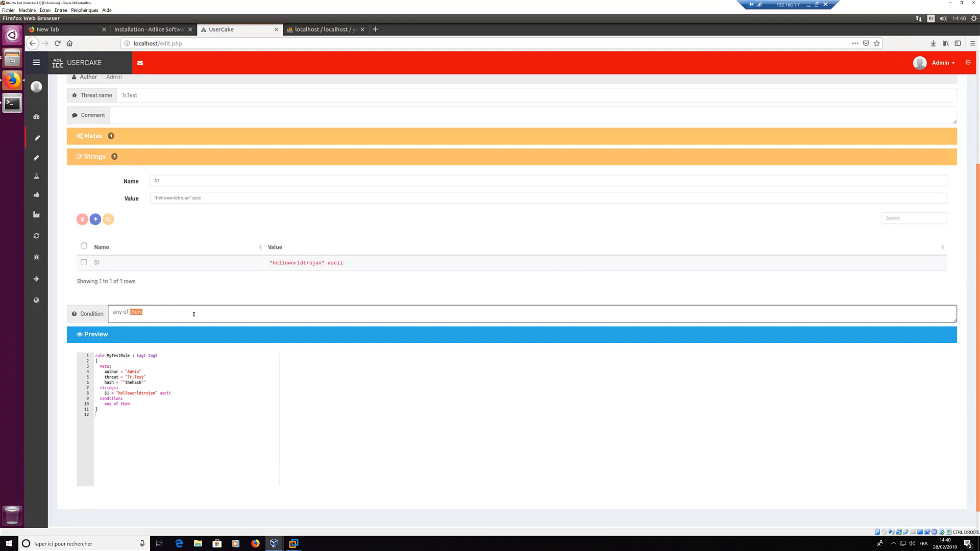
click(194, 314)
Step: Add a second ascii string $2 = "helloworldtrojan2" and review it in the preview
click(190, 198)
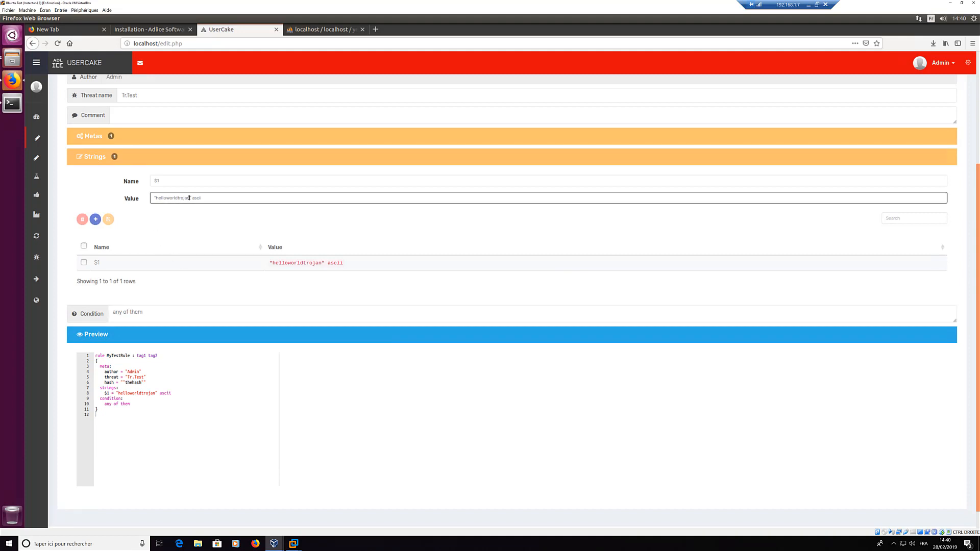
text(2)
click(95, 220)
scroll(122, 241, down, 2)
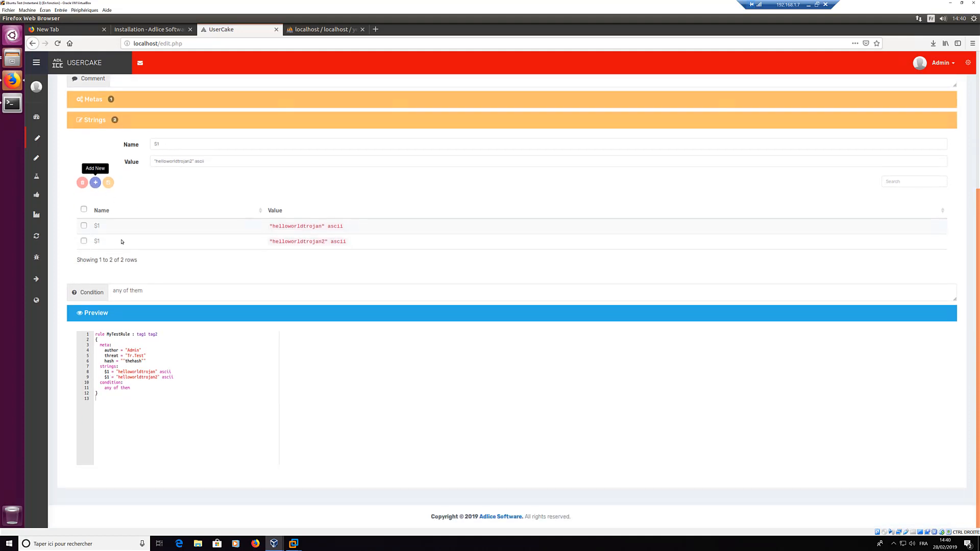
click(170, 140)
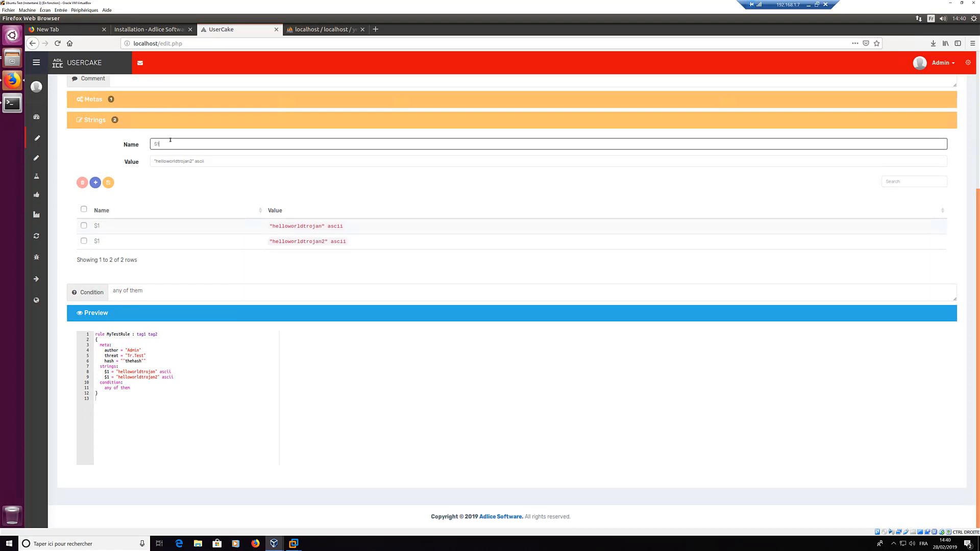
click(107, 182)
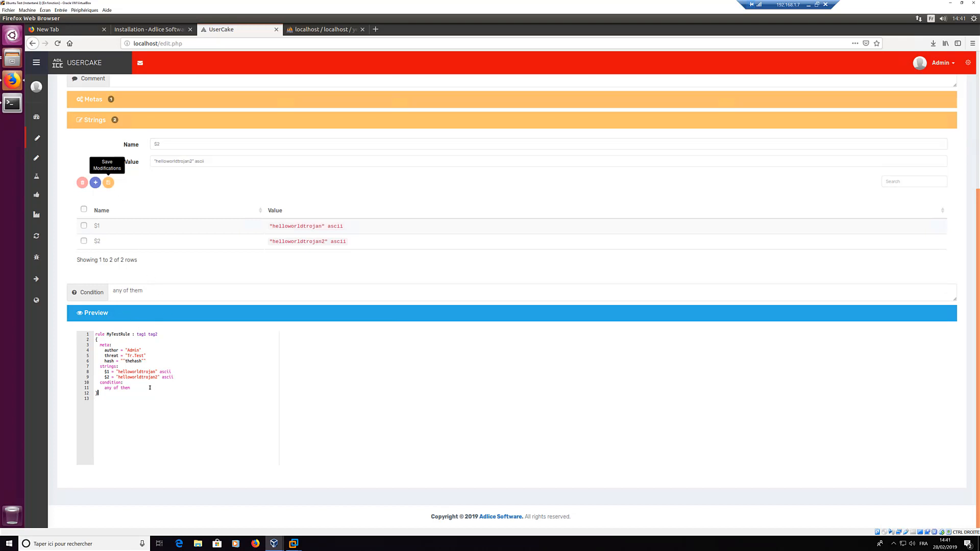
scroll(522, 344, up, 4)
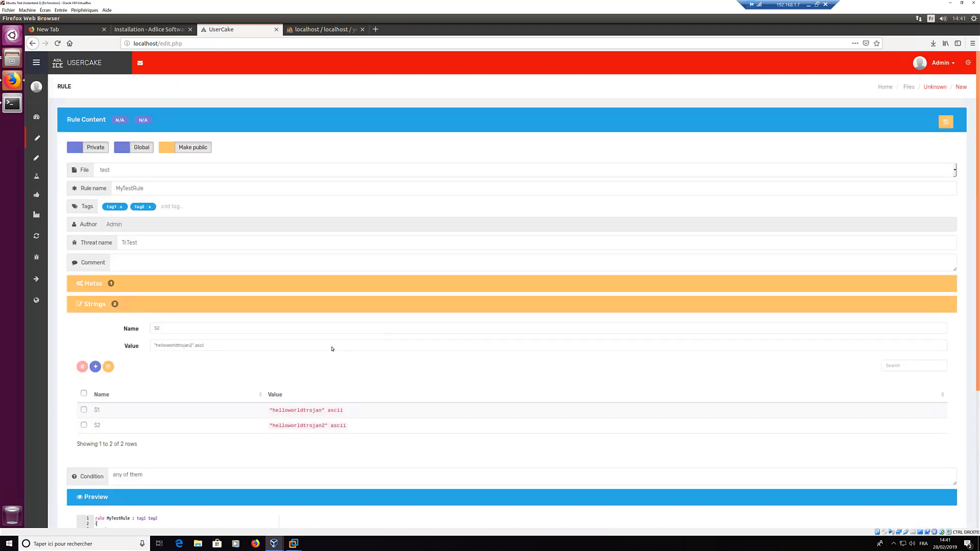
scroll(122, 386, down, 4)
drag(102, 395, 88, 335)
click(209, 357)
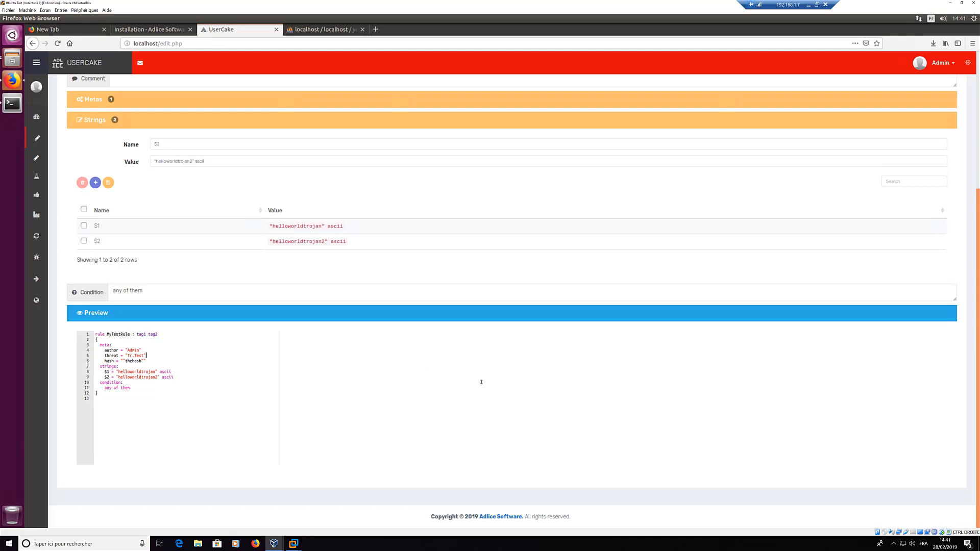
scroll(623, 355, up, 4)
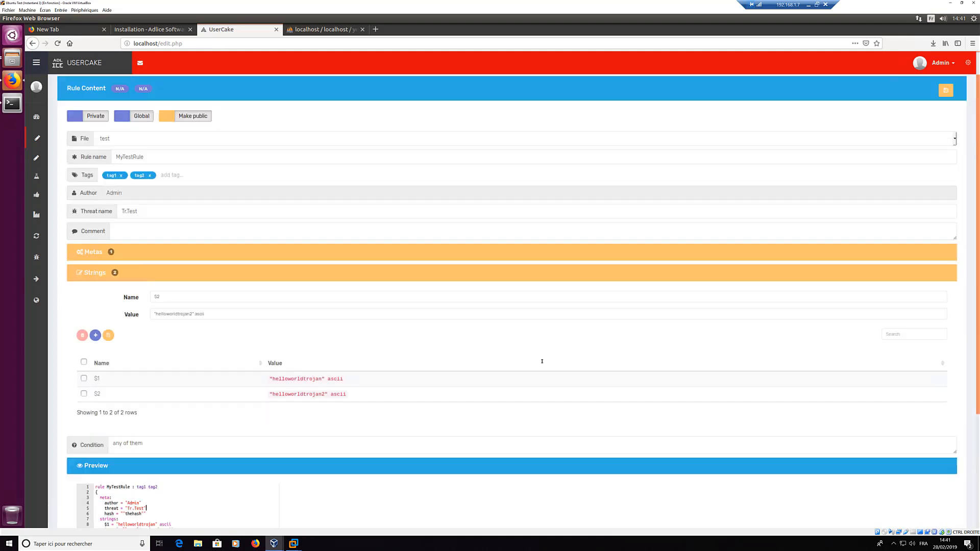
scroll(116, 389, down, 4)
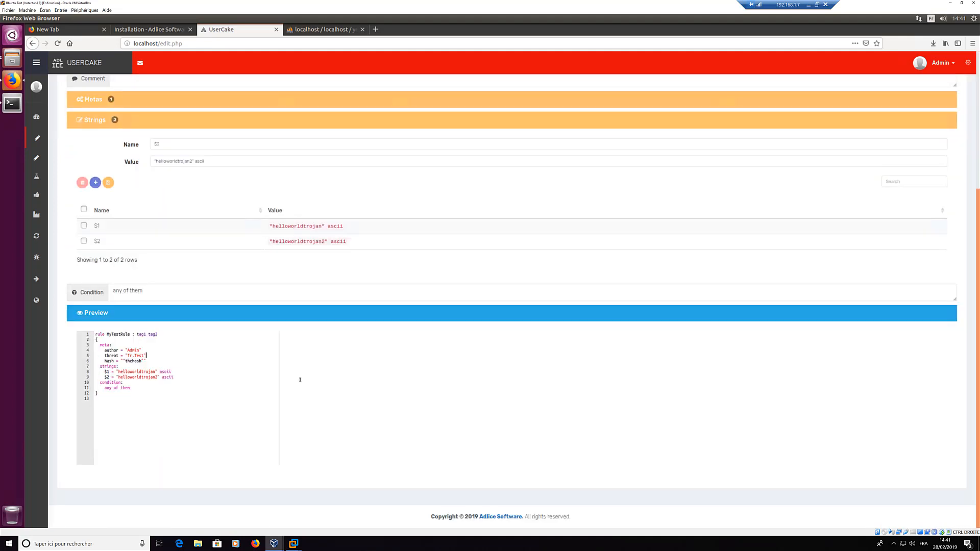
scroll(768, 140, up, 4)
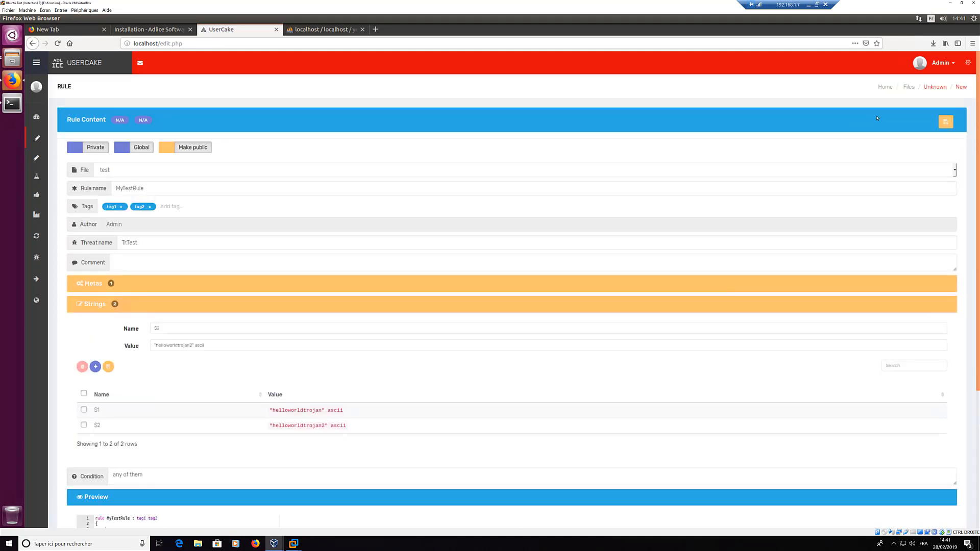
Step: Save the rule as Rule #1 and inspect its Creation status badge
click(946, 123)
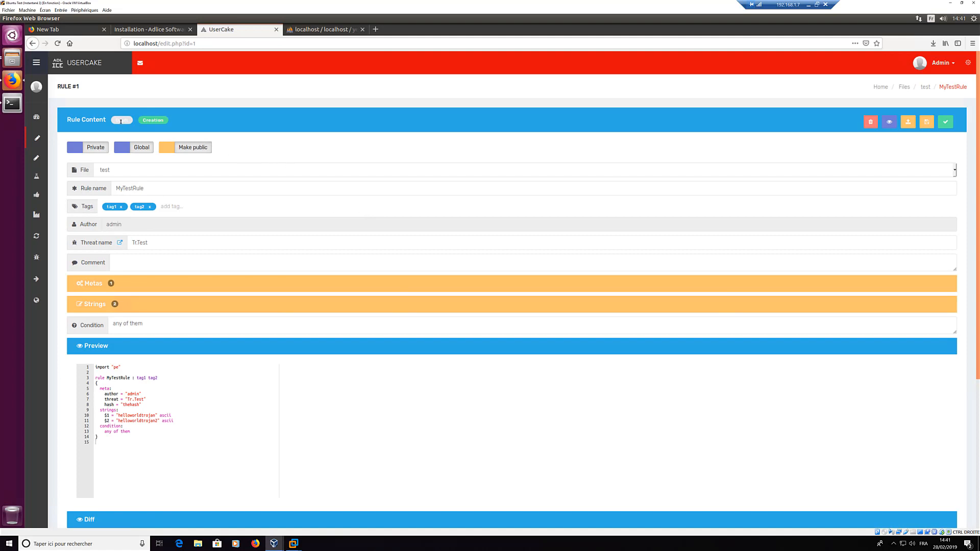
click(121, 121)
click(156, 124)
double_click(148, 121)
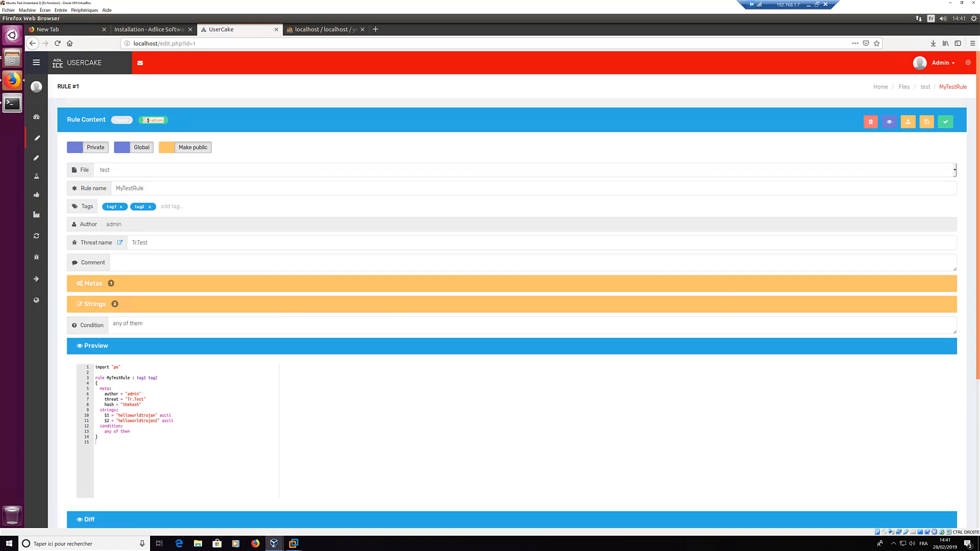
click(173, 120)
double_click(163, 120)
click(182, 121)
Step: Review the Preview and Diff panels showing the new rule's lines as additions
scroll(363, 336, down, 3)
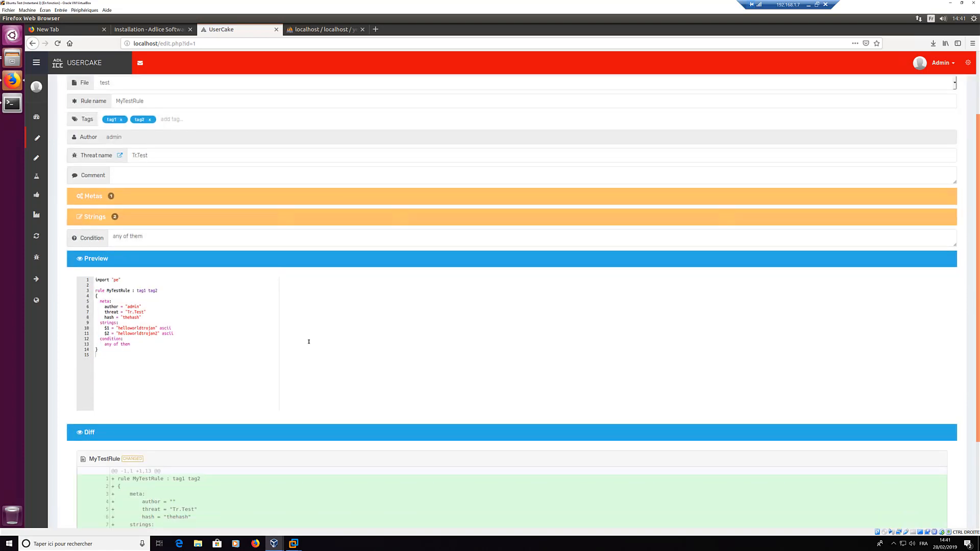
scroll(219, 359, down, 3)
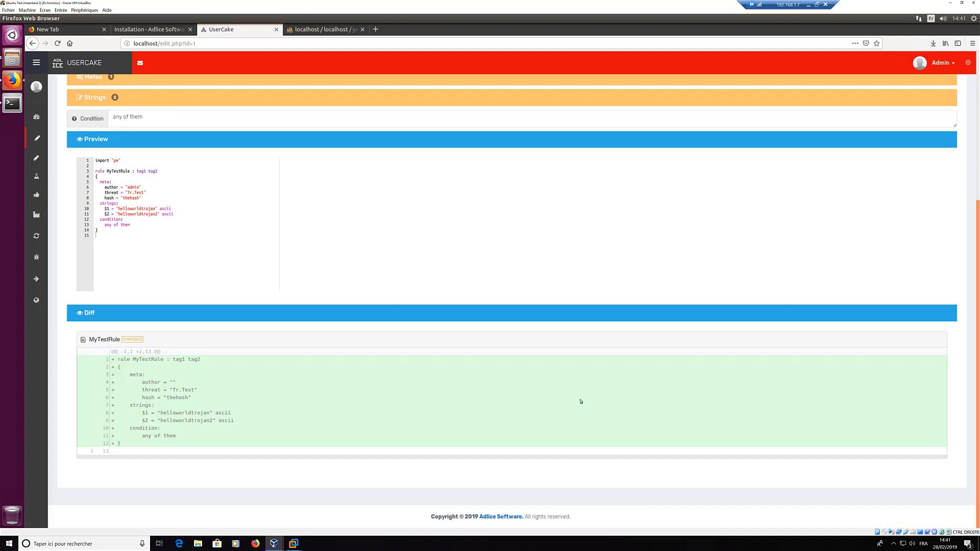
scroll(581, 402, up, 5)
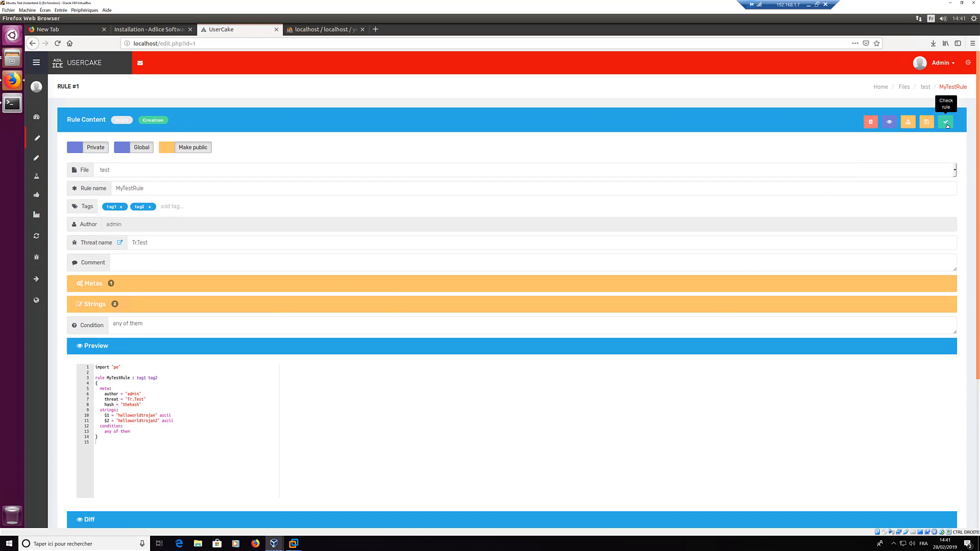
Step: Run Check rule on the saved MyTestRule
click(947, 123)
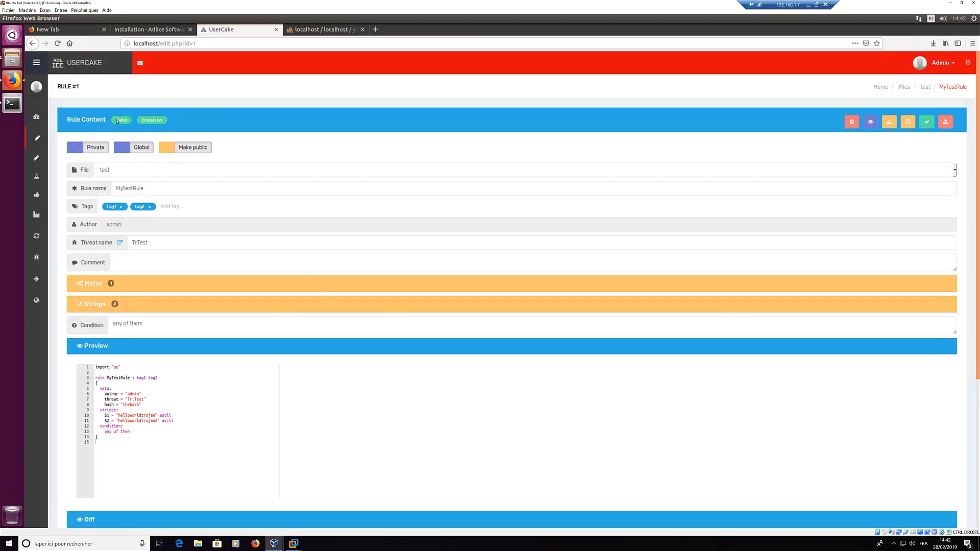
scroll(157, 317, down, 5)
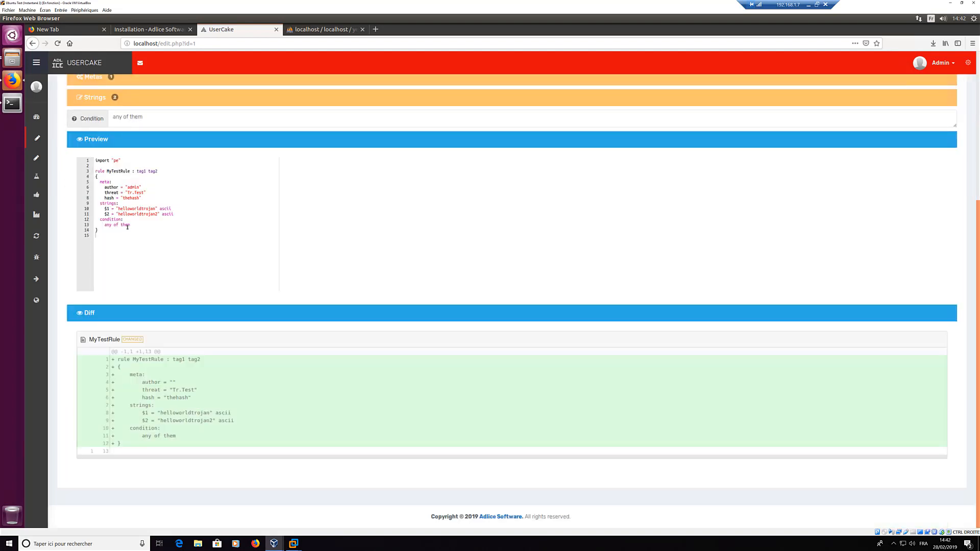
scroll(139, 204, up, 1)
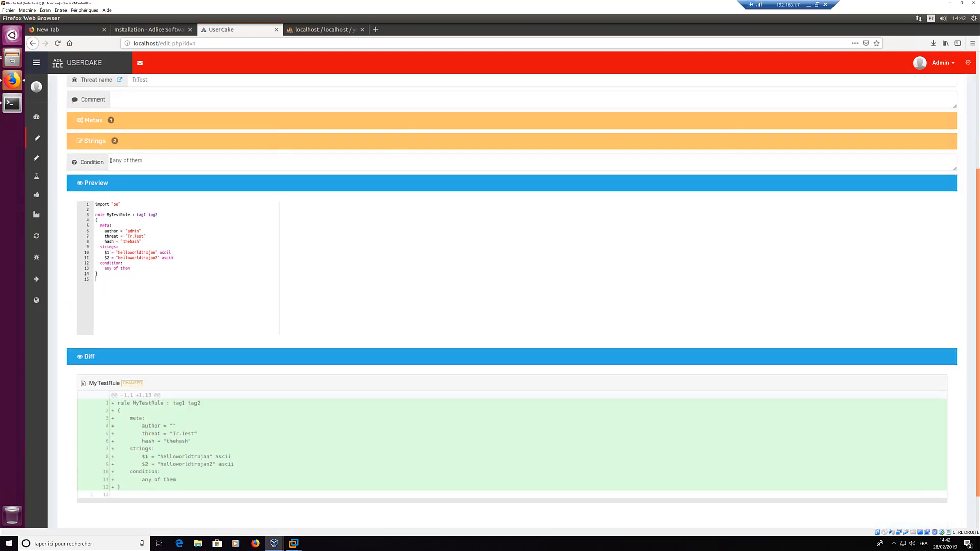
Step: Remove the closing quote from string $2, save the rule, and validate it again
click(95, 141)
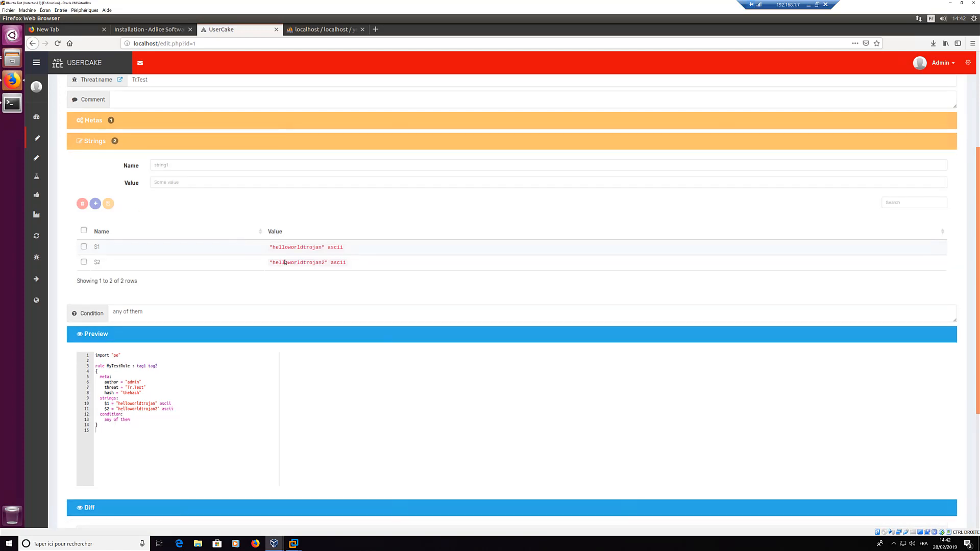
click(297, 262)
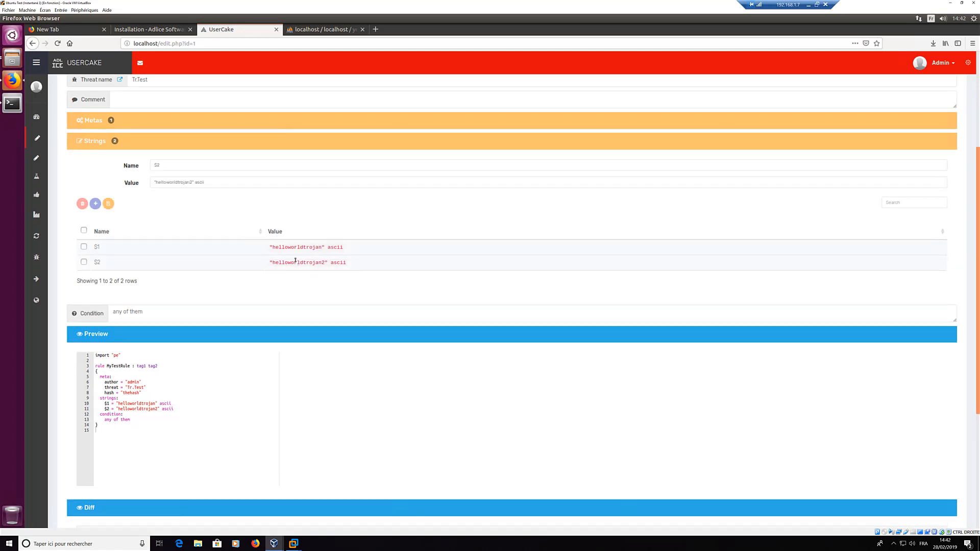
click(191, 182)
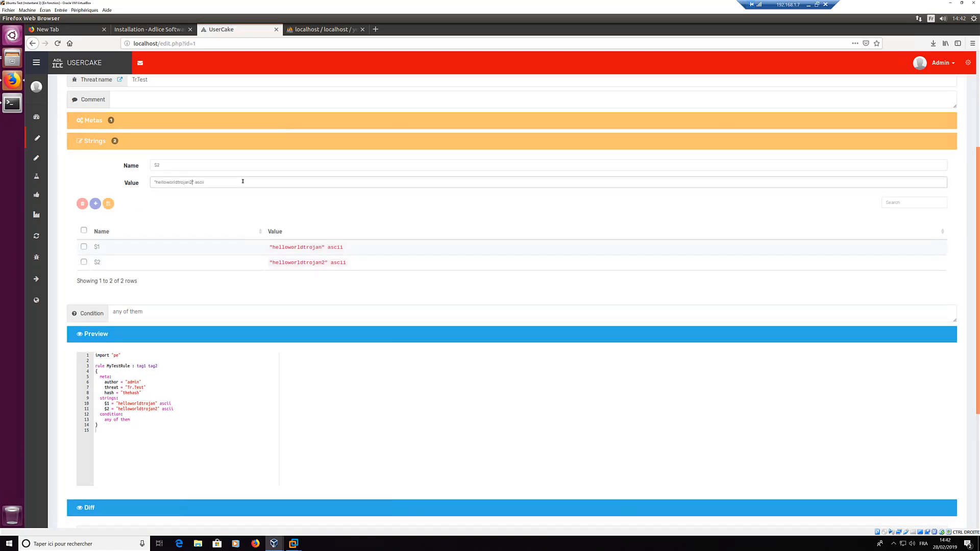
click(108, 203)
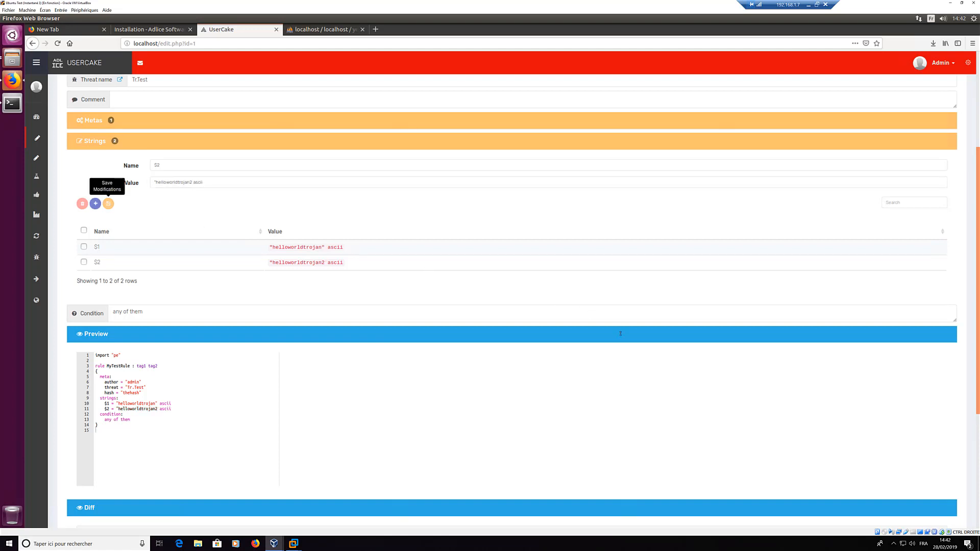
scroll(882, 154, up, 3)
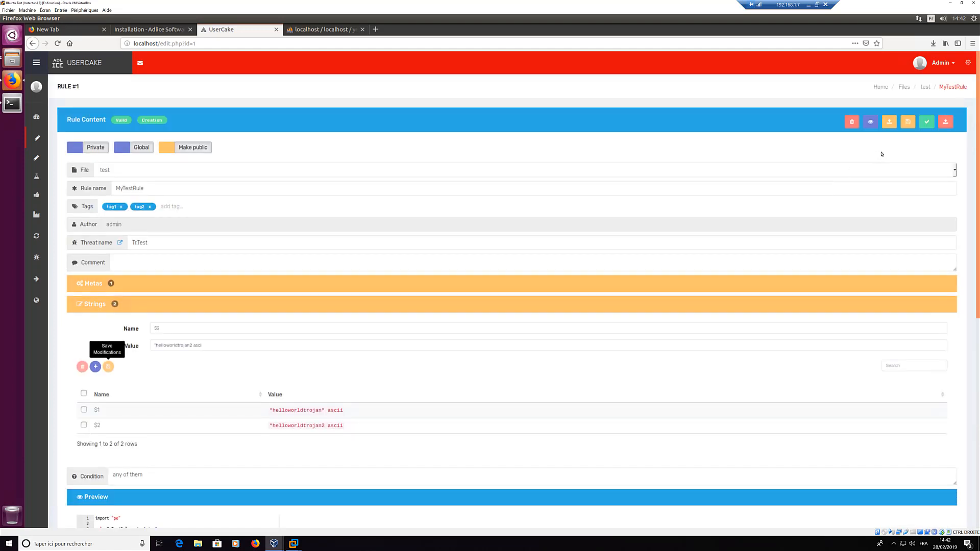
click(909, 121)
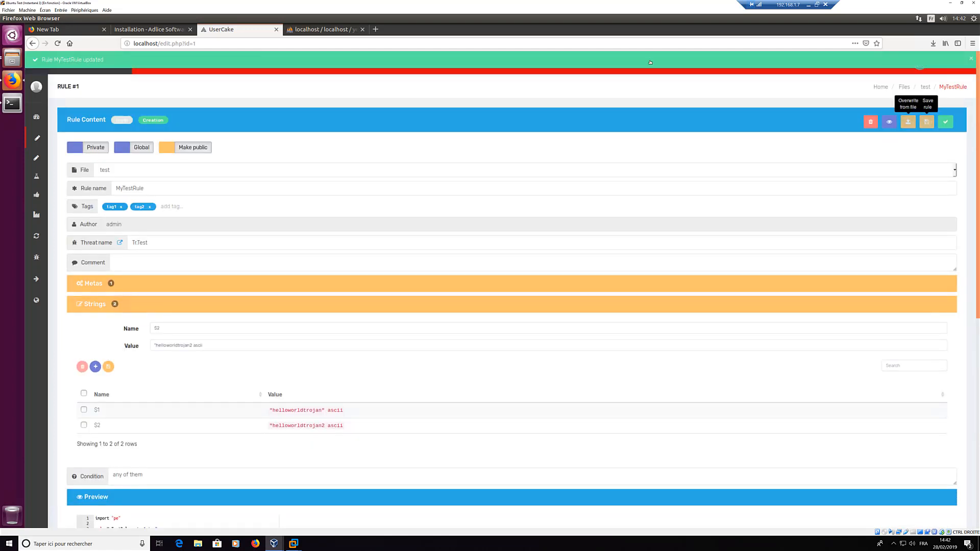
click(947, 121)
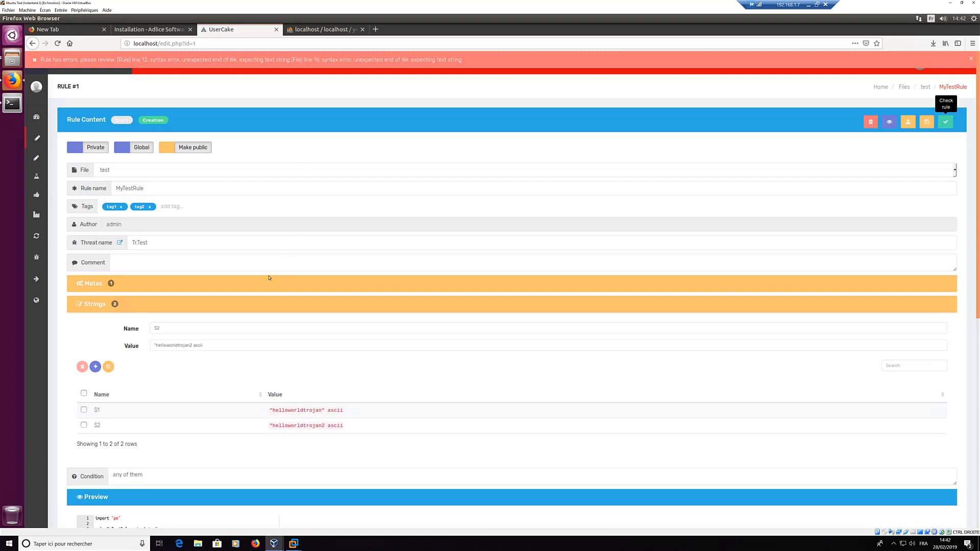
Step: Read the syntax error report and dismiss the error banner
scroll(269, 278, down, 5)
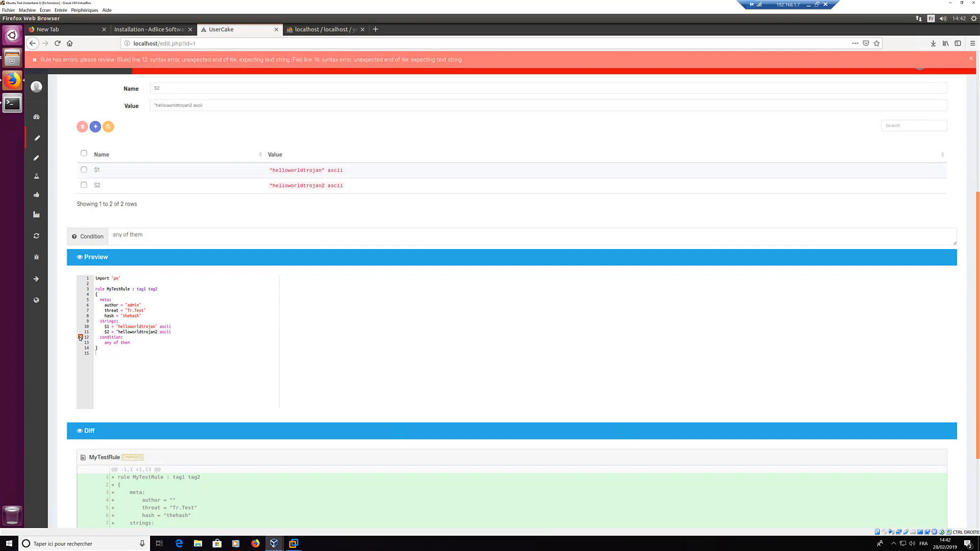
mouse_move(80, 337)
scroll(508, 299, up, 5)
scroll(289, 419, down, 1)
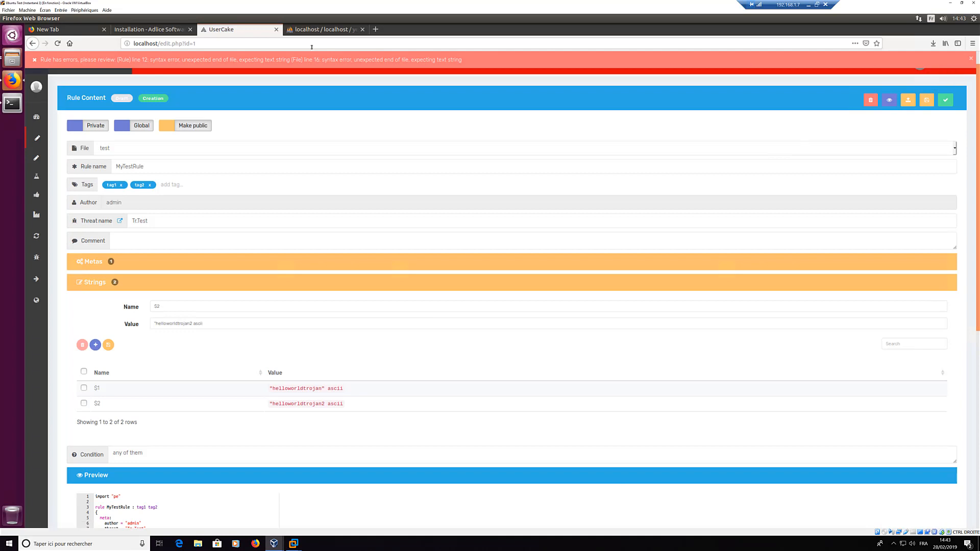
click(475, 62)
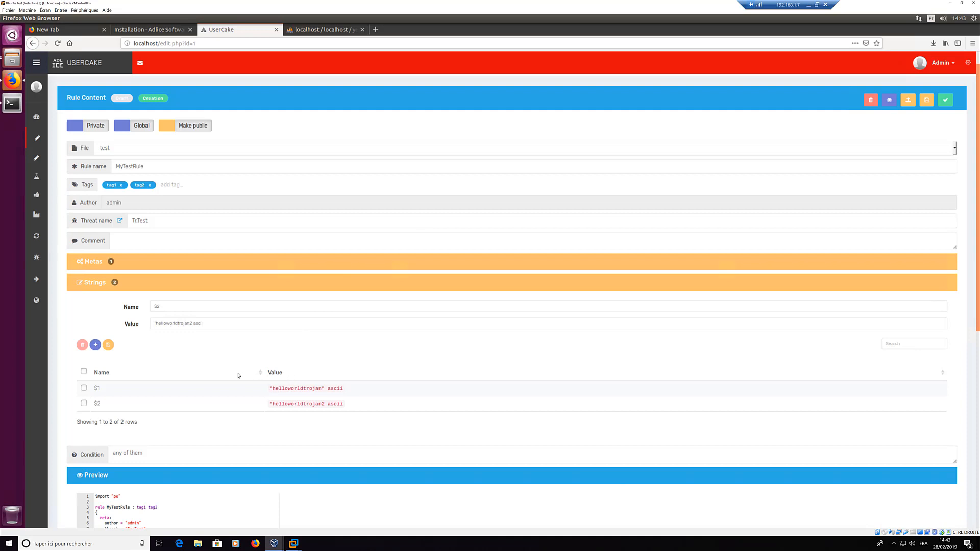
Step: Restore $2's closing quote to "helloworldtrojan2" and re-check the rule, now Valid
scroll(238, 376, down, 2)
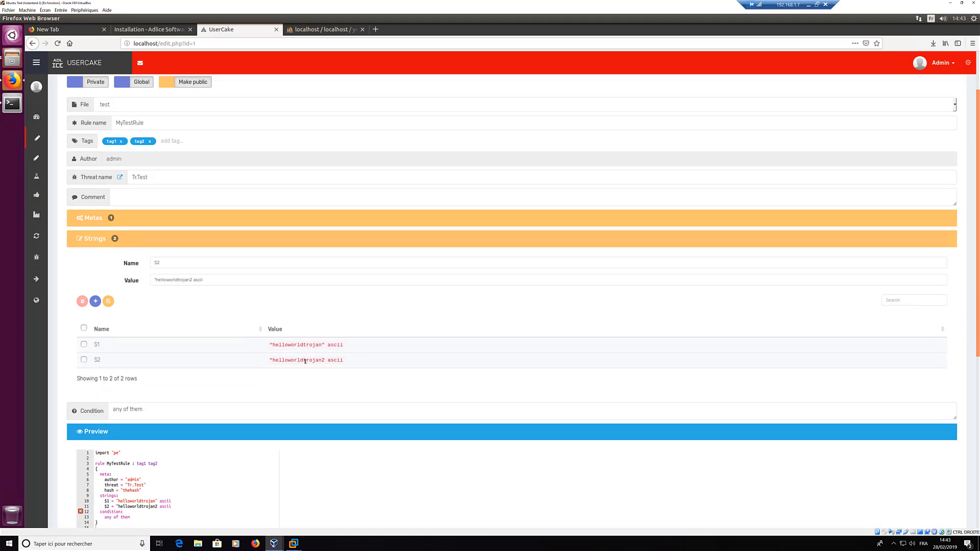
click(205, 282)
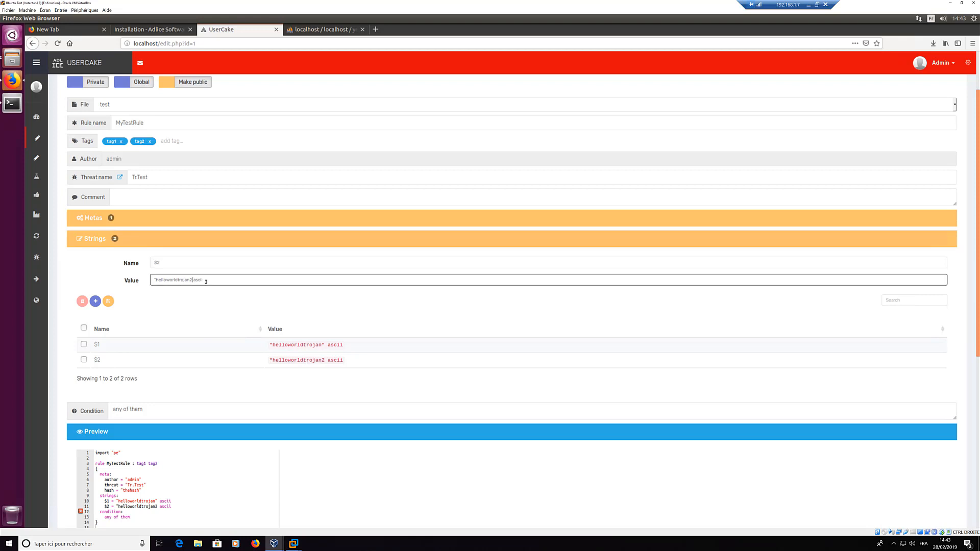
click(109, 302)
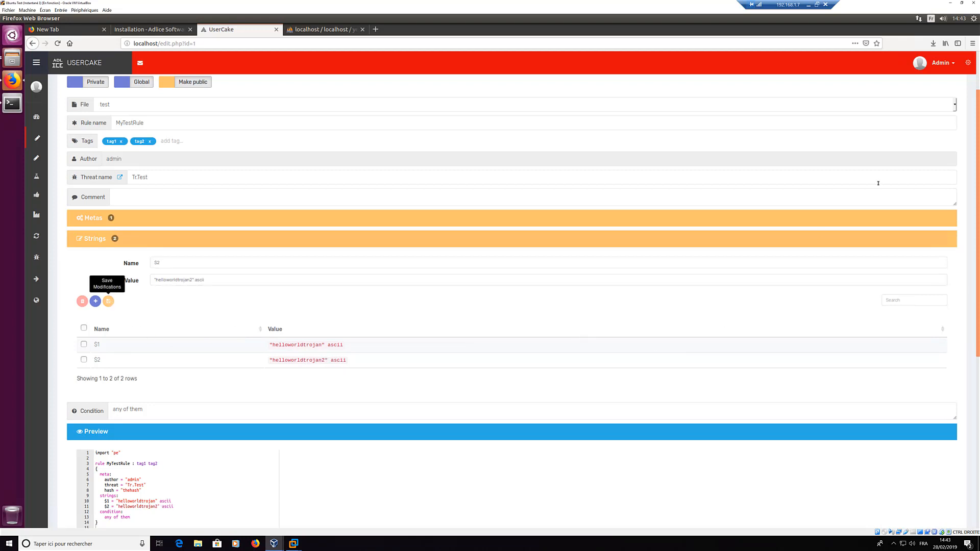
scroll(878, 183, up, 3)
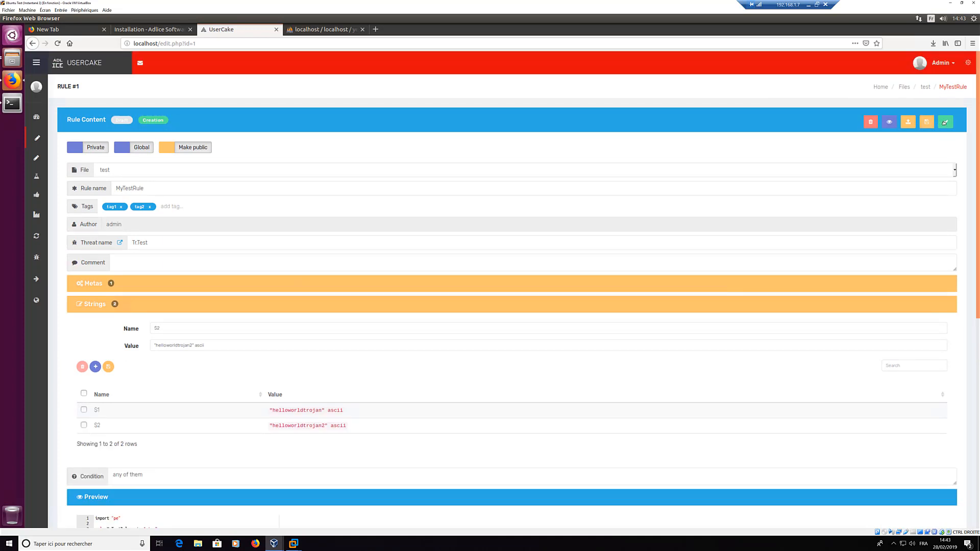
click(945, 123)
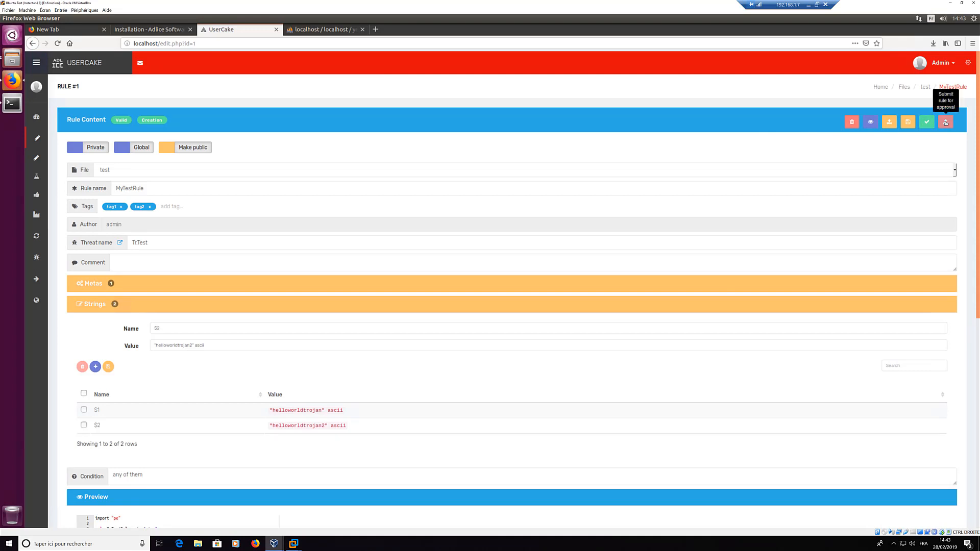
Step: Submit MyTestRule for approval and view it as Submitted on the My Work page
click(946, 123)
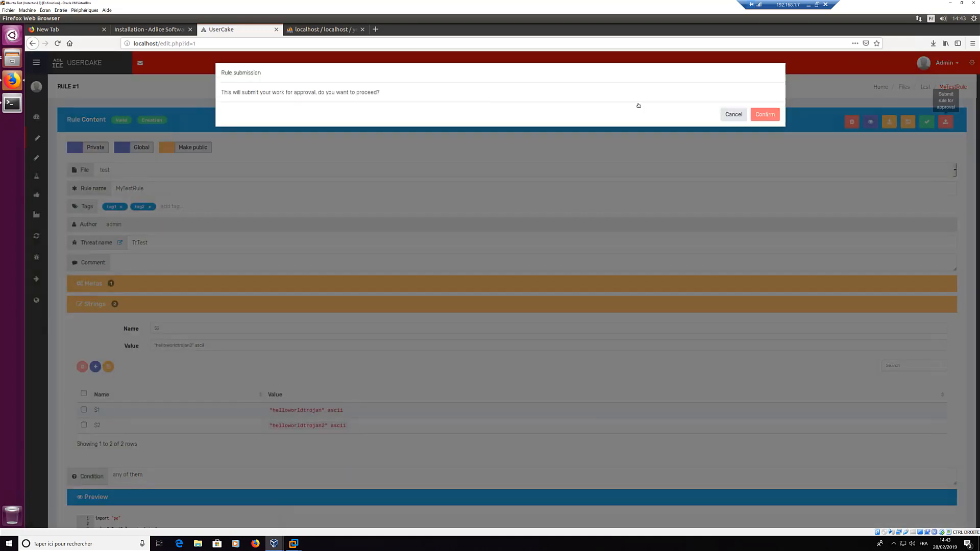
click(765, 115)
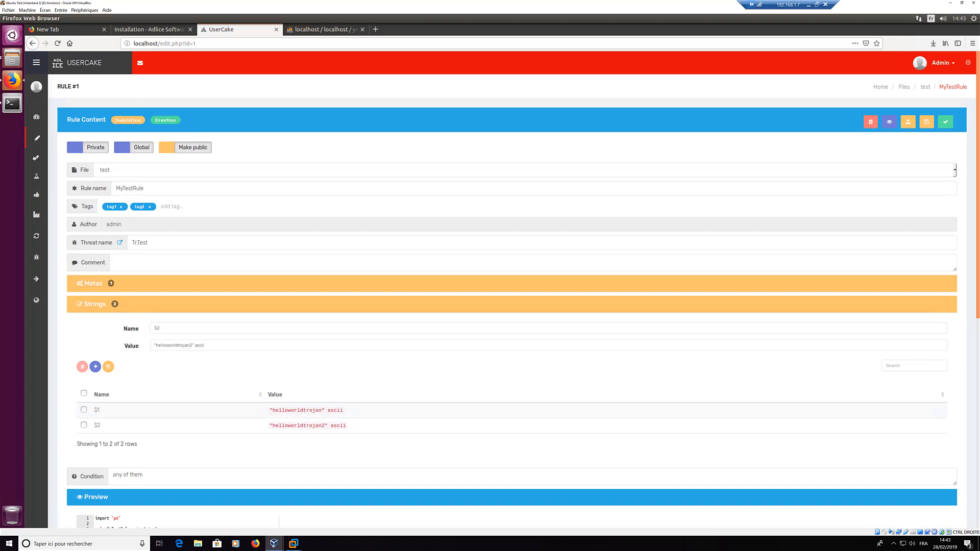
mouse_move(40, 159)
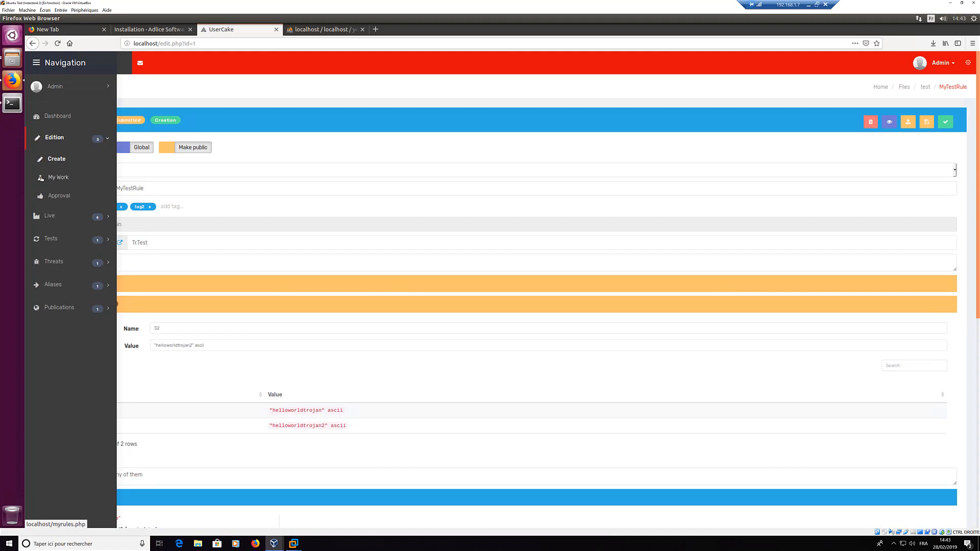
click(65, 179)
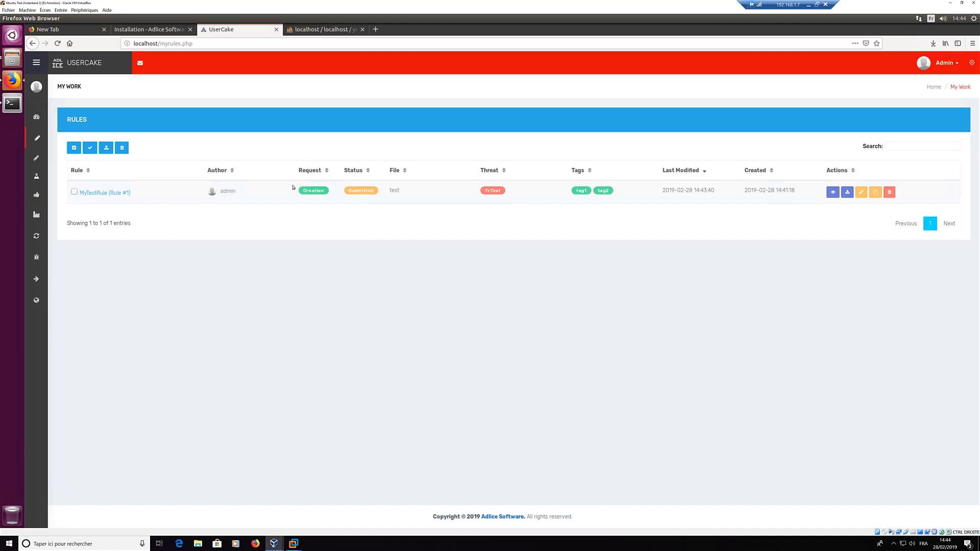
Step: Open Edition > Approval, where MyTestRule #1 awaits review as a Creation request
click(74, 149)
mouse_move(36, 207)
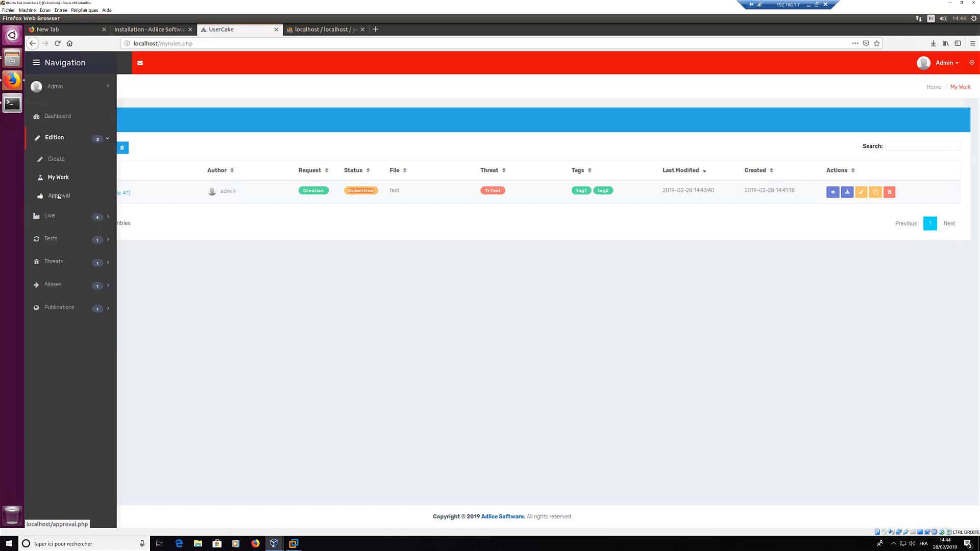
click(58, 196)
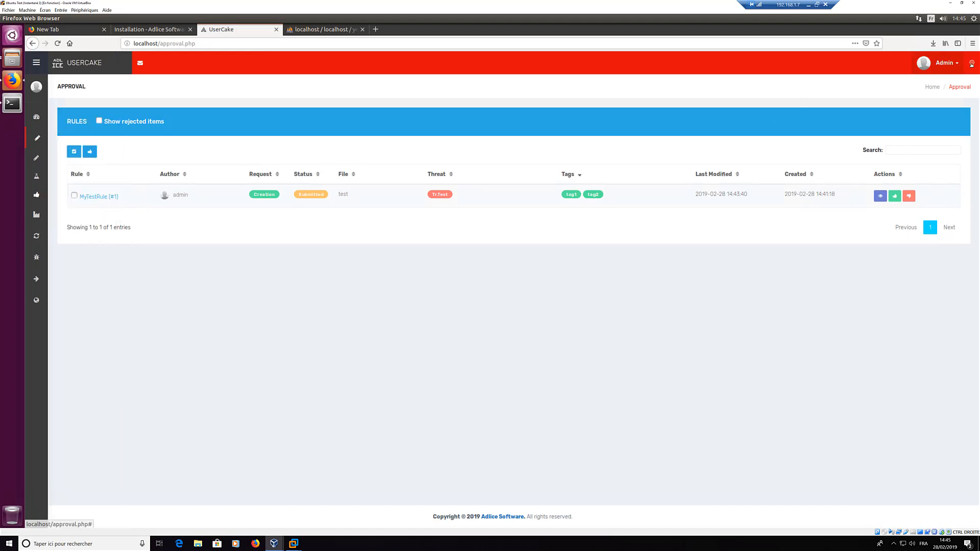
Step: Open the Permissions settings page in a second tab and switch to it
click(945, 68)
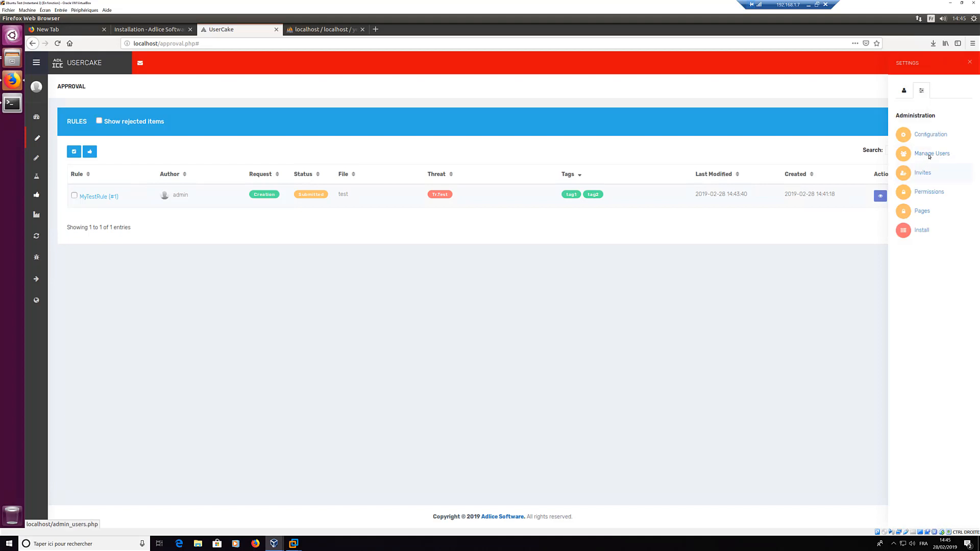
middle_click(932, 194)
click(323, 29)
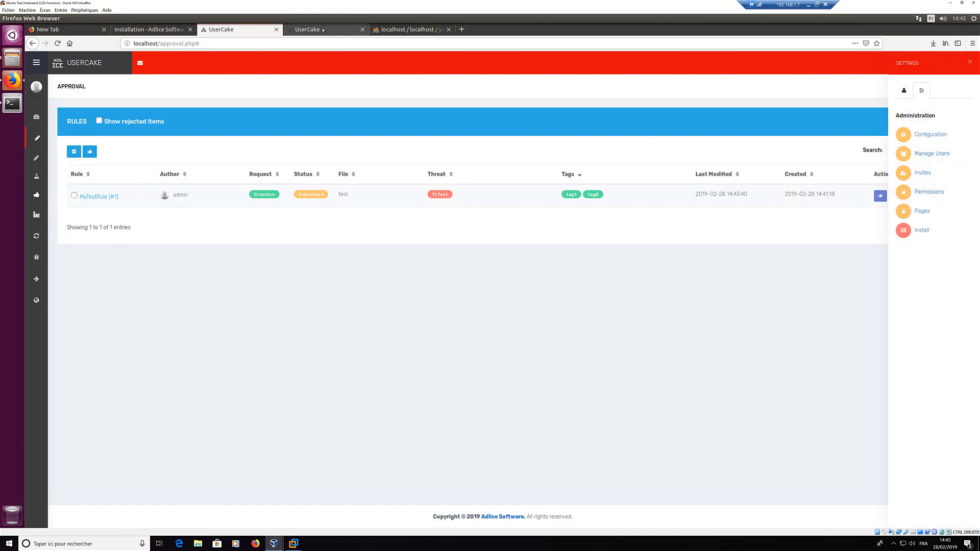
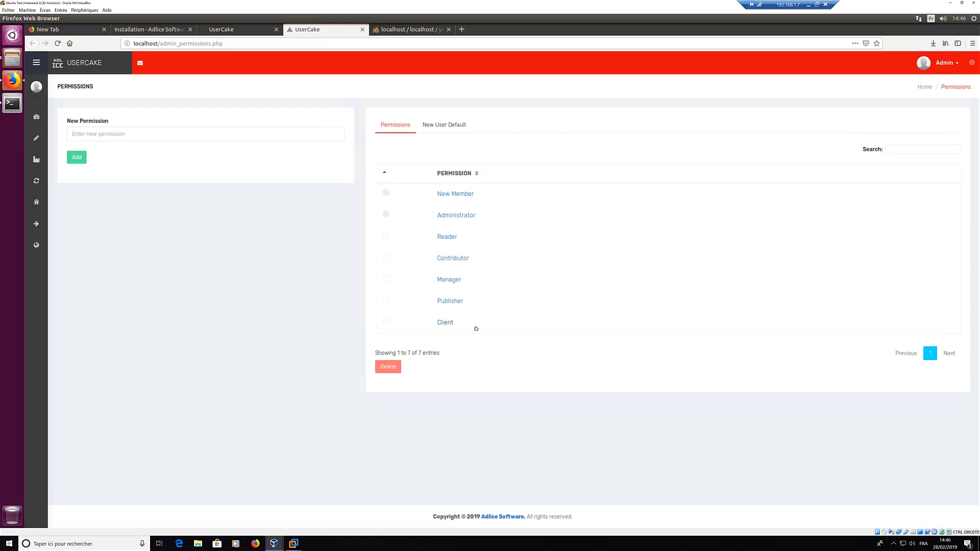
Step: Open the admin's View Profile page, select its API token value, then close that tab
click(942, 63)
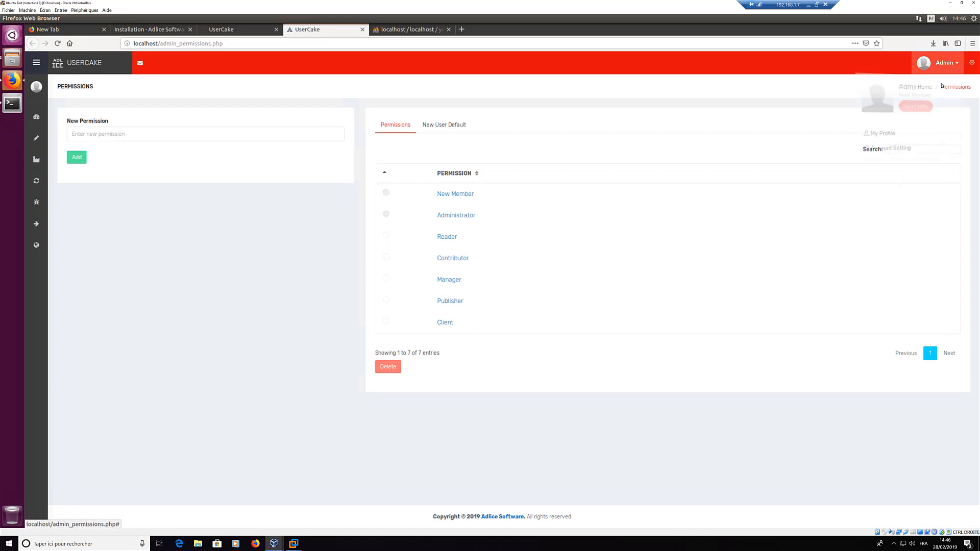
click(922, 107)
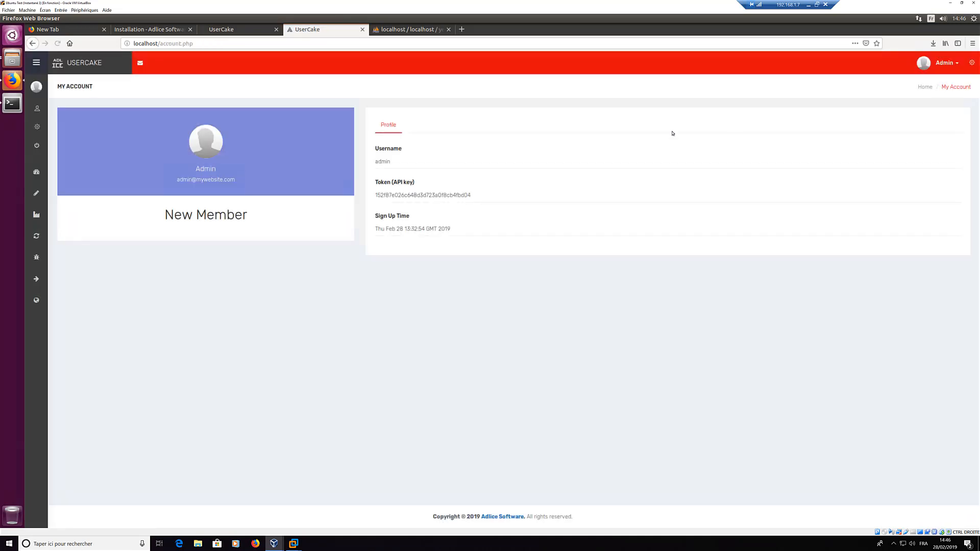
double_click(391, 196)
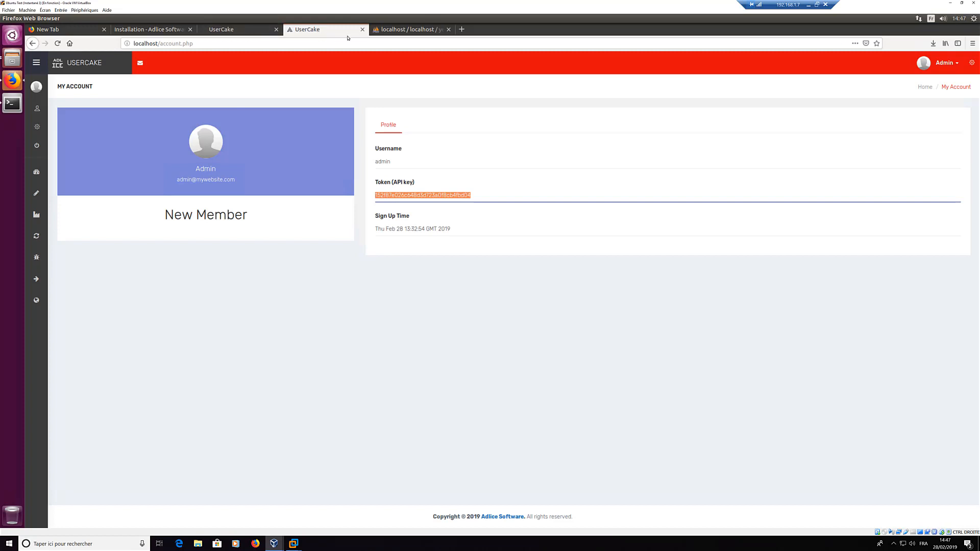
middle_click(292, 32)
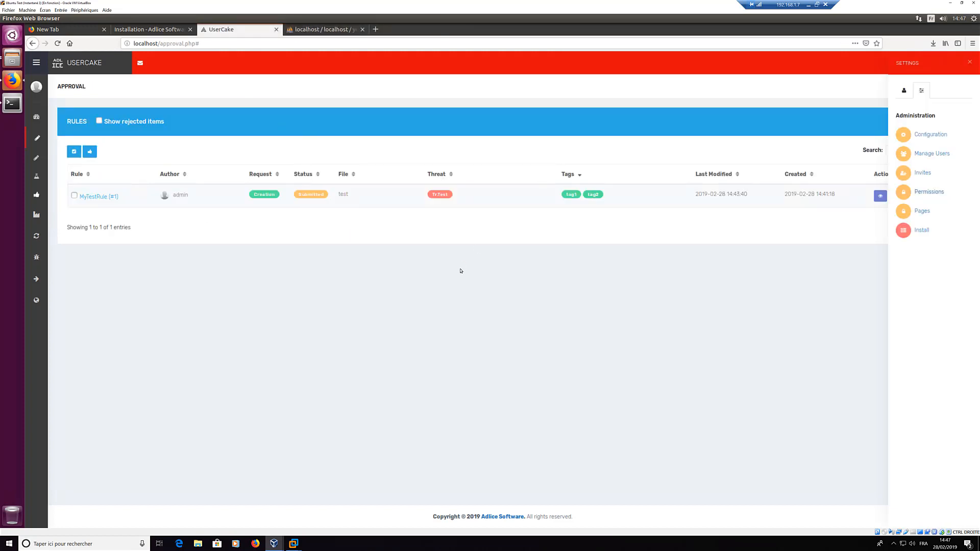
Step: Open the Approval list and review the diff of MyTestRule's pending changes
mouse_move(36, 169)
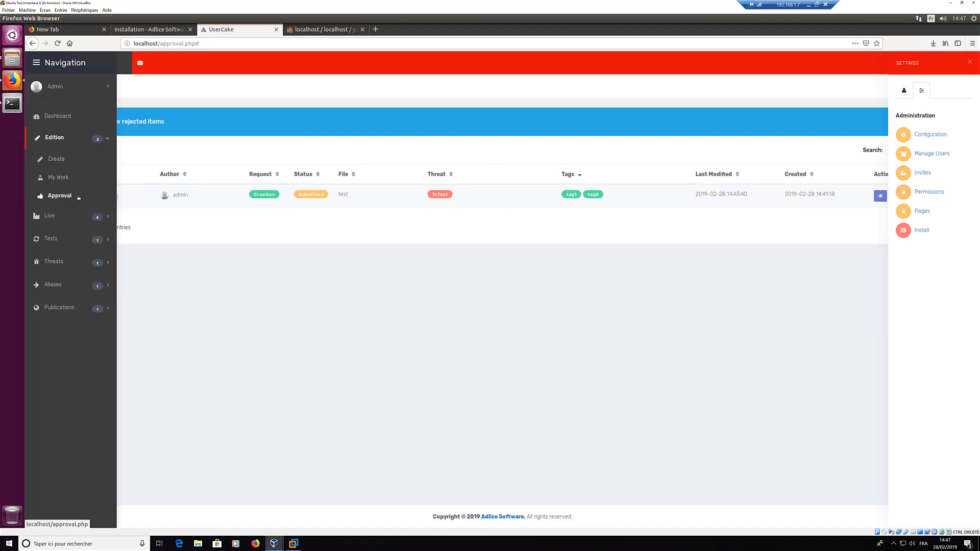
click(51, 196)
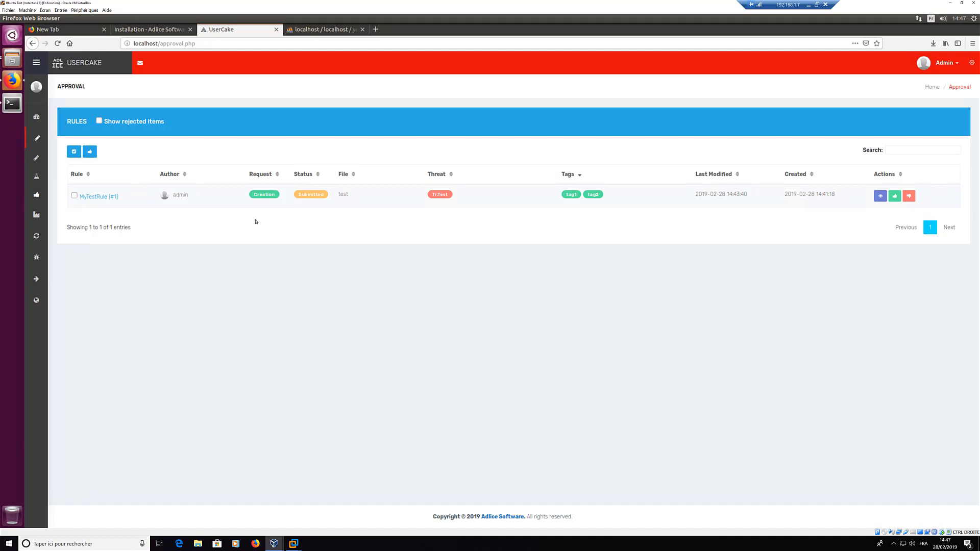
click(881, 196)
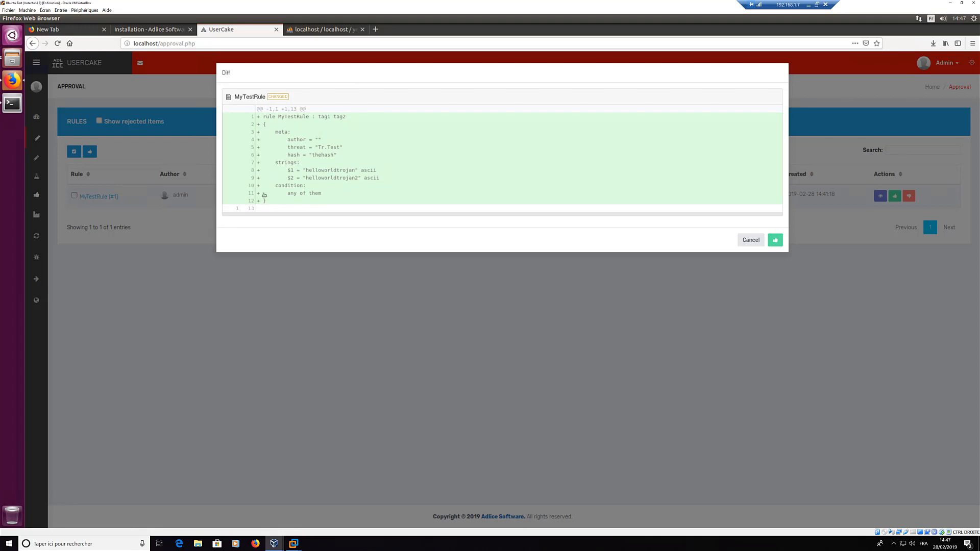
click(444, 301)
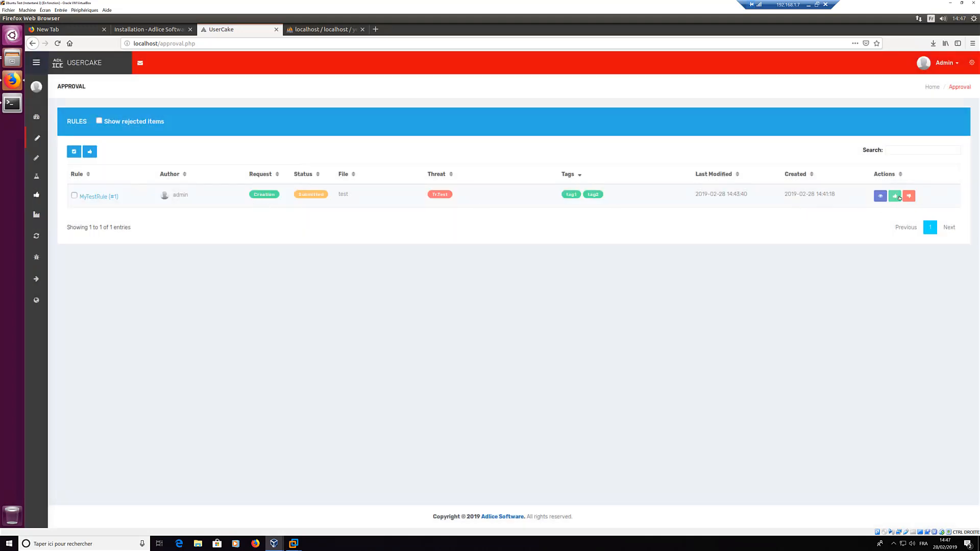
Step: Begin a rejection comment, cancel it, and approve MyTestRule instead
click(910, 196)
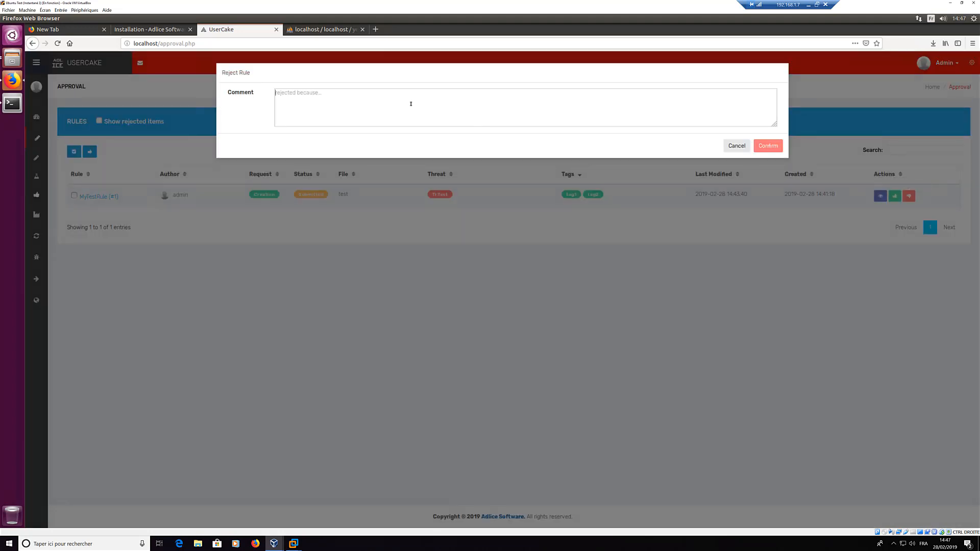
click(411, 103)
text(I don't like it)
click(732, 146)
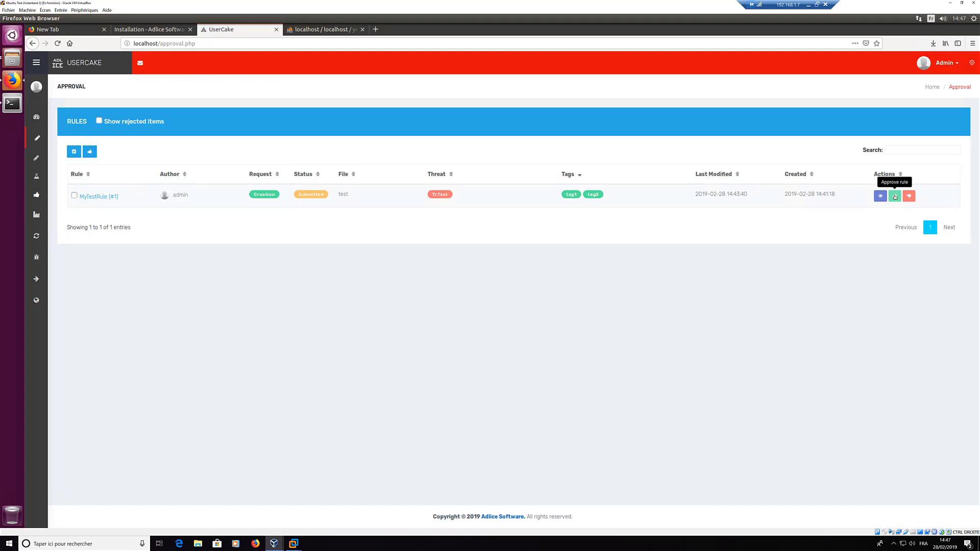
click(895, 196)
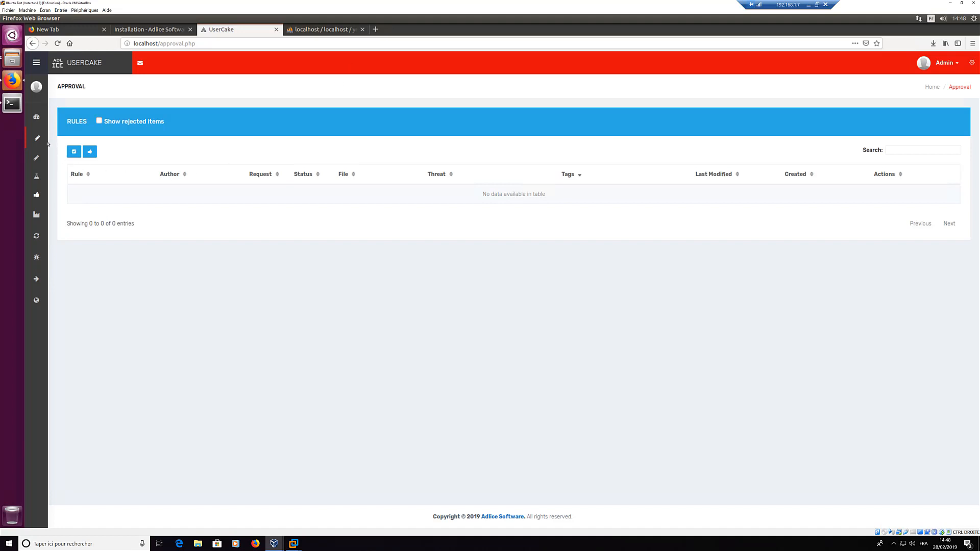
Step: Check My Work and the details of file test, then open the Live Search page
mouse_move(39, 163)
click(54, 178)
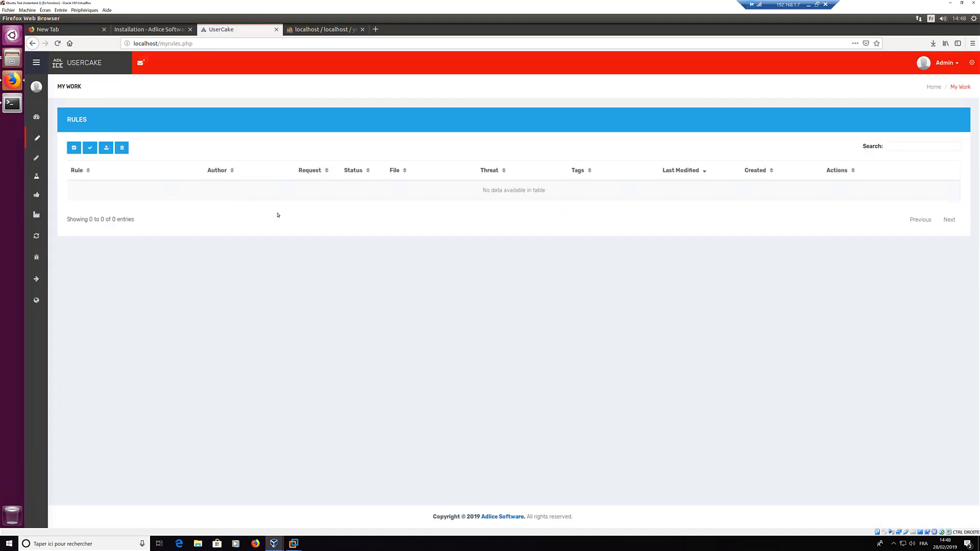
mouse_move(38, 153)
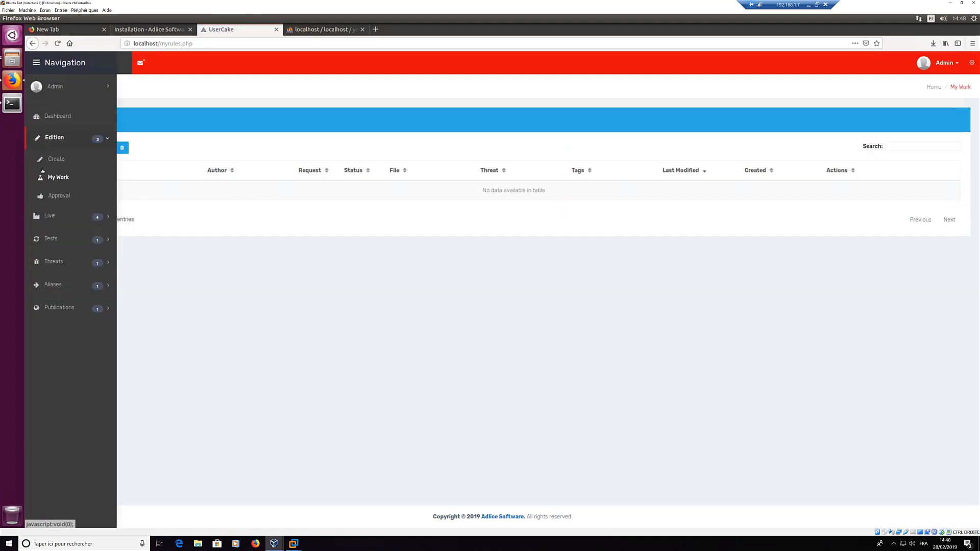
click(50, 217)
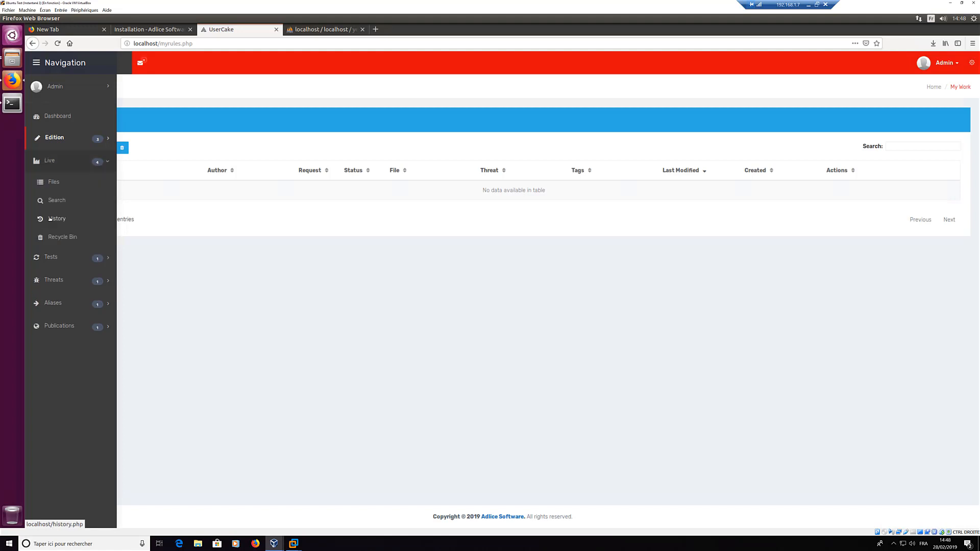
click(53, 182)
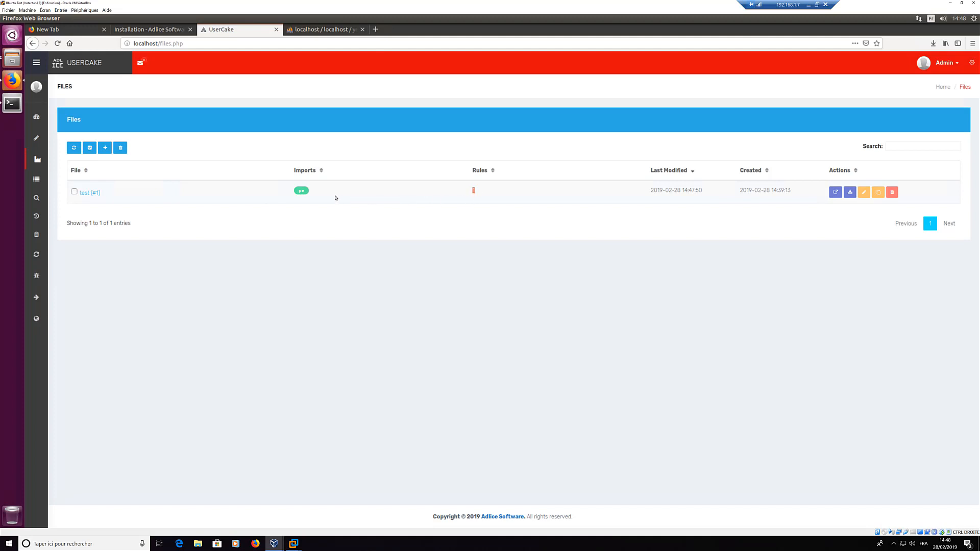
mouse_move(47, 206)
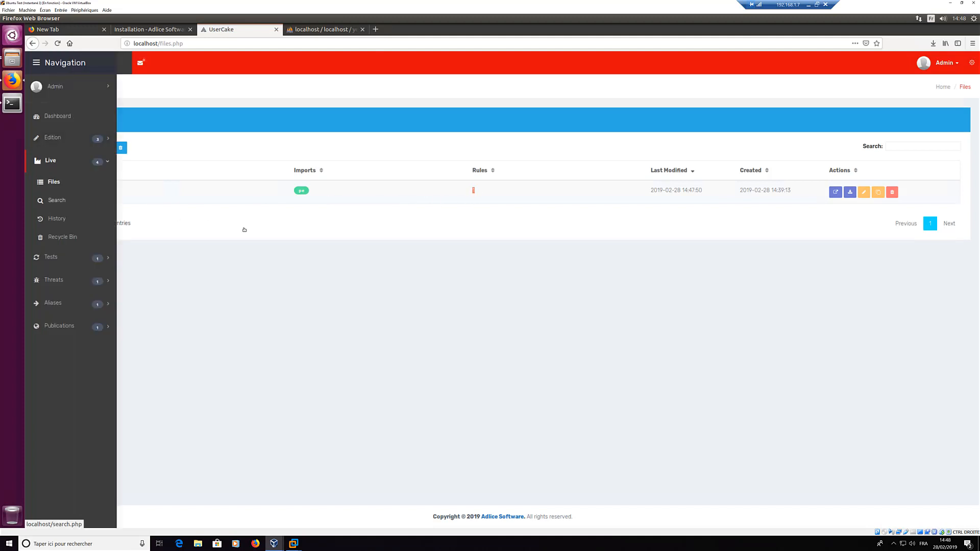
click(93, 193)
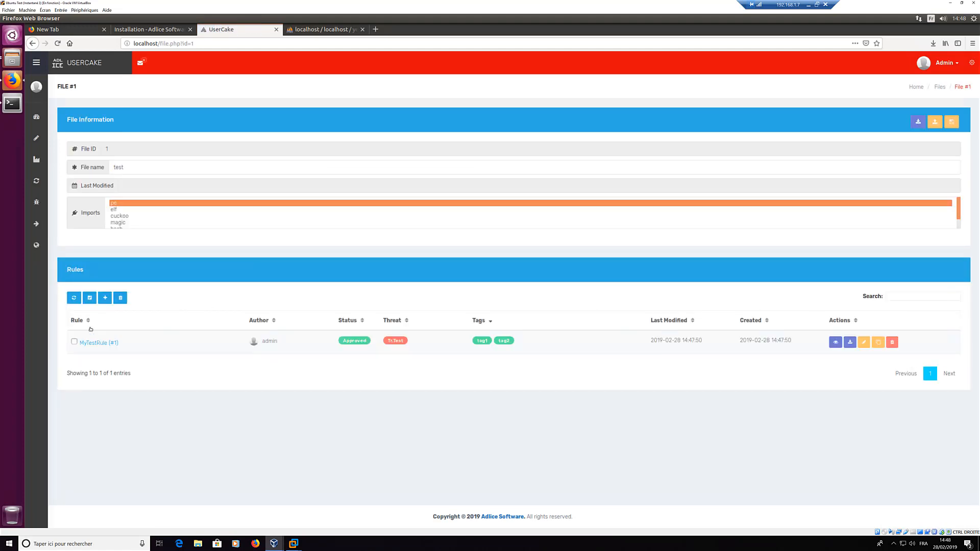
mouse_move(44, 168)
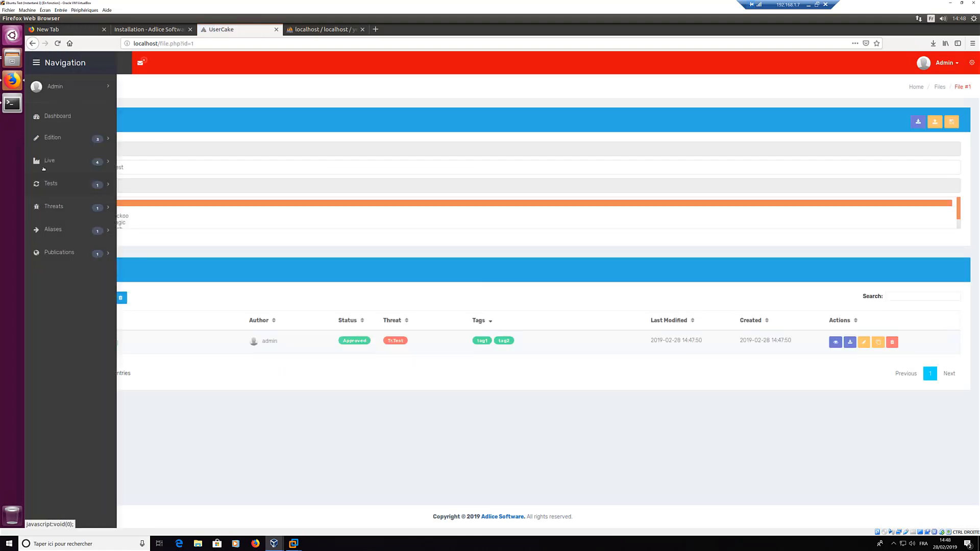
click(54, 163)
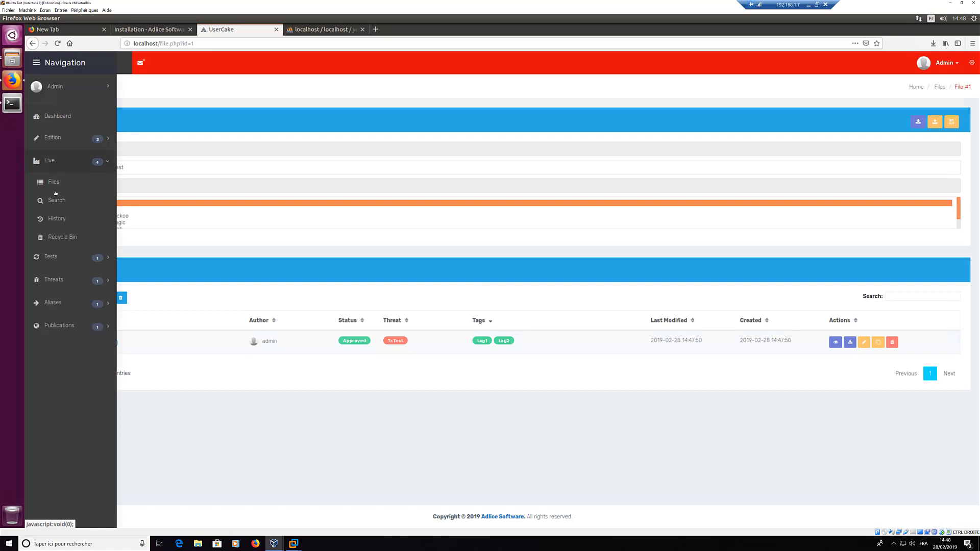
click(55, 200)
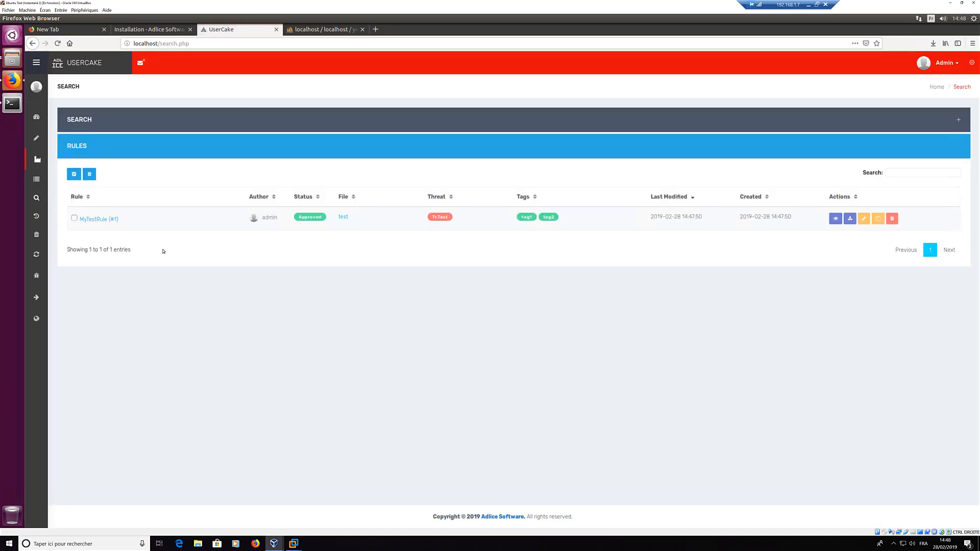
Step: Search live rules by tag tag3, which finds nothing
click(84, 120)
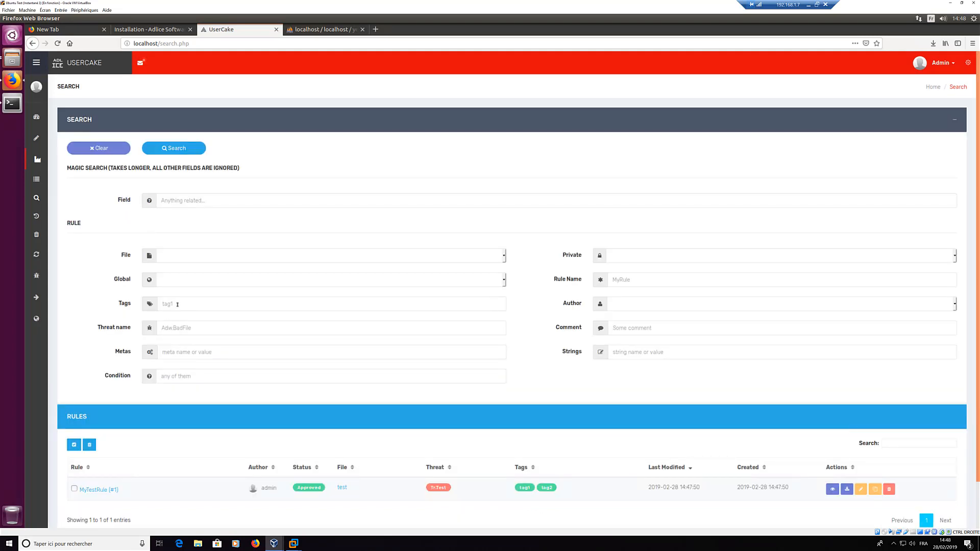
click(177, 304)
text(tag3)
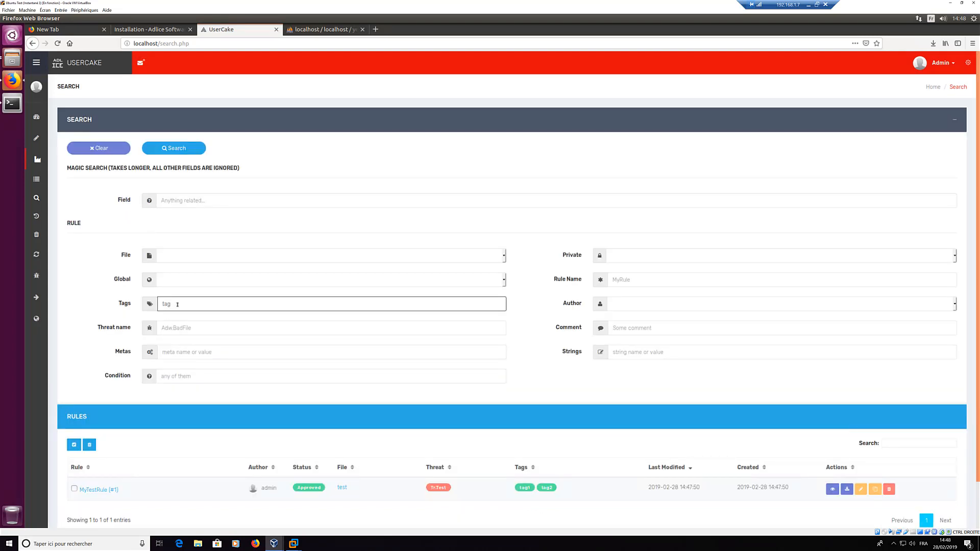
click(173, 148)
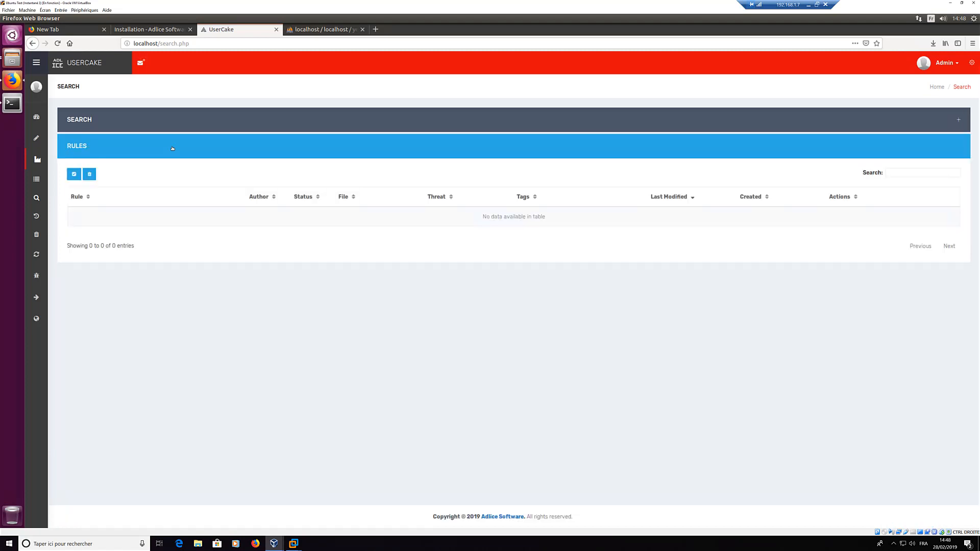
Step: Change the Tags search to tag2 and rerun it, listing MyTestRule
click(98, 133)
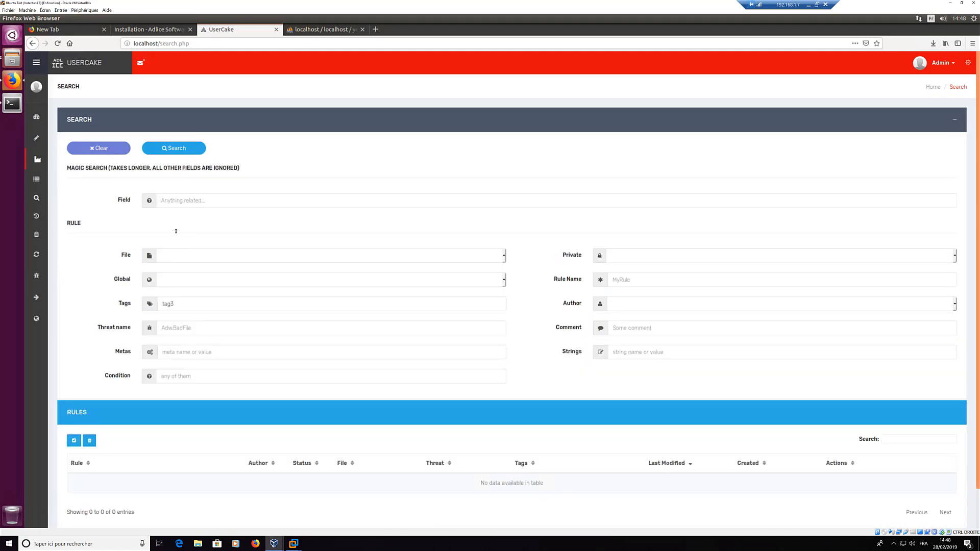
click(185, 306)
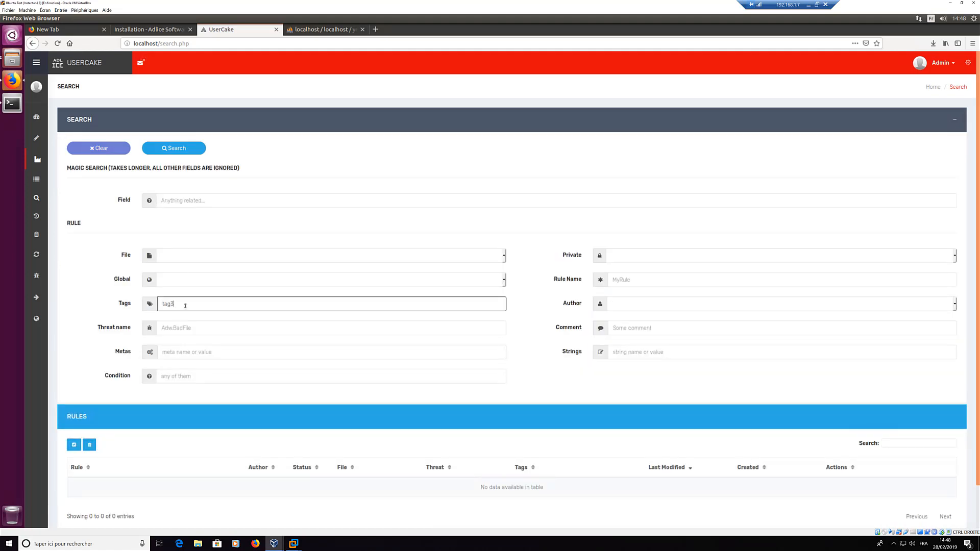
key(BackSpace)
text(2)
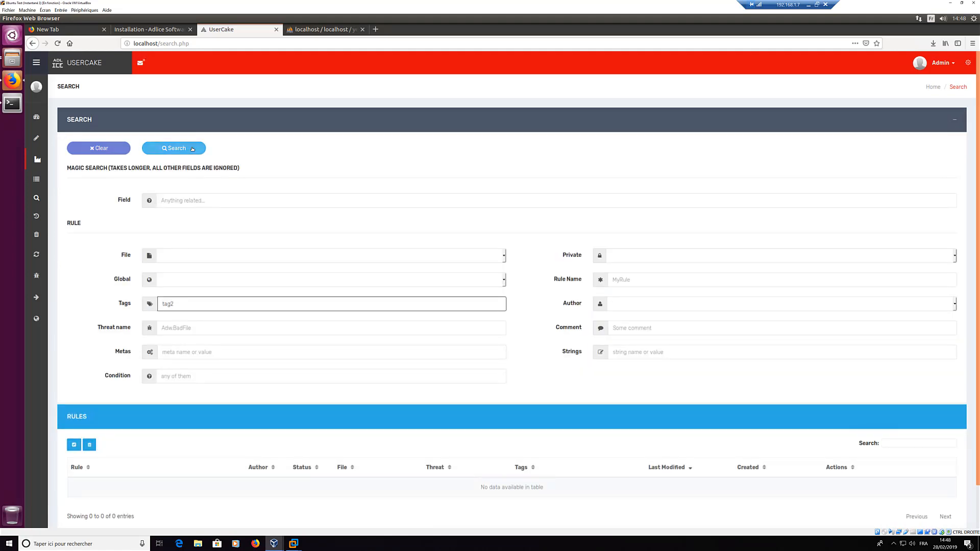
click(192, 149)
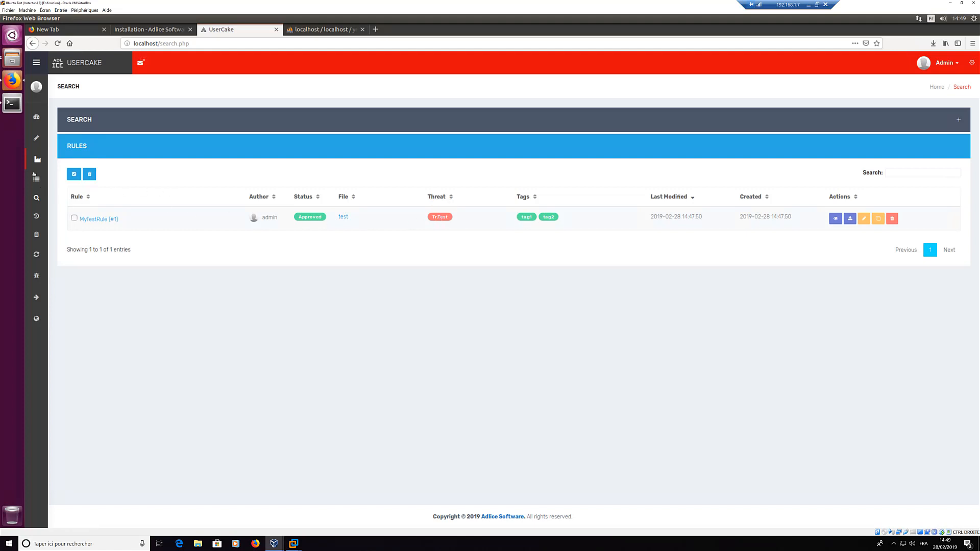
mouse_move(38, 196)
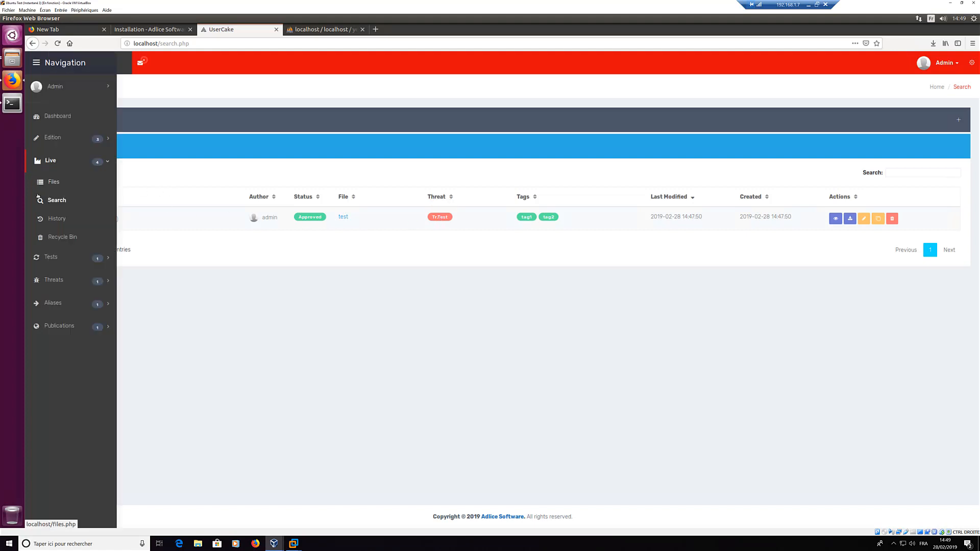
Step: View the History page with MyTestRule and file test added, then return to Live Search
click(54, 219)
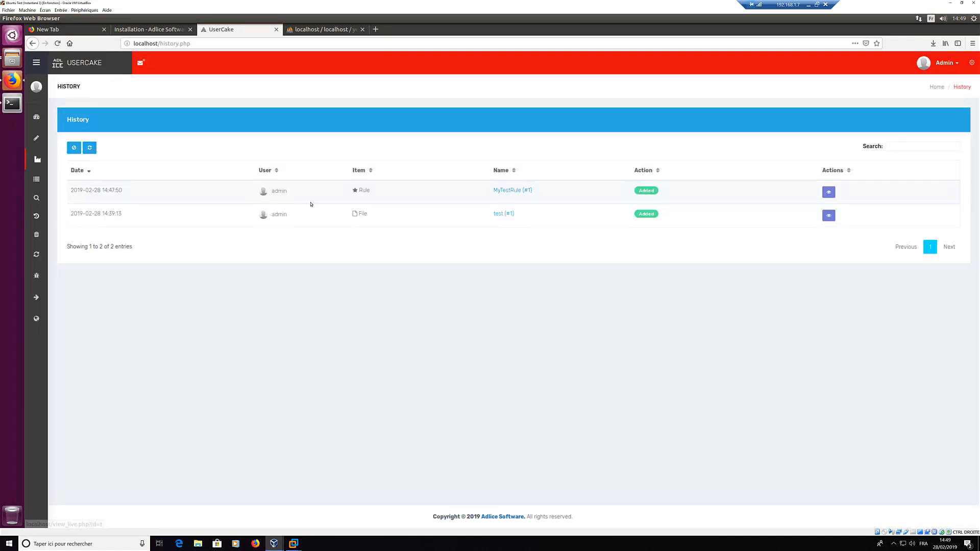
mouse_move(36, 218)
mouse_move(38, 194)
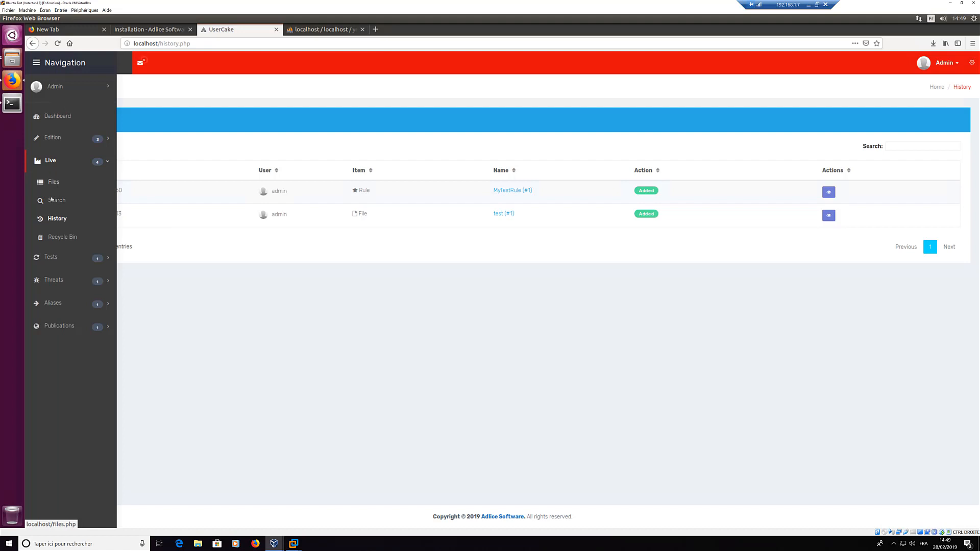
click(53, 200)
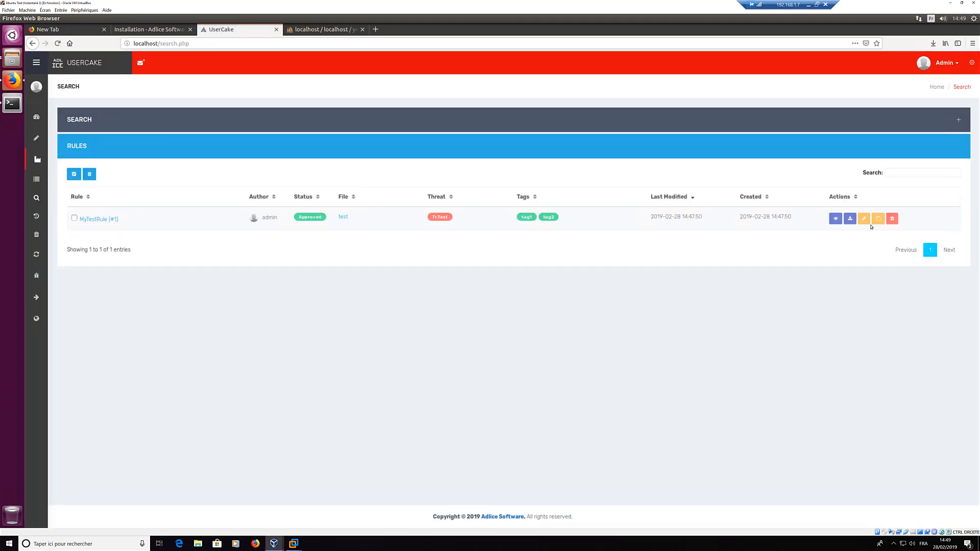
Step: Open the live MyTestRule view and inspect its helloworldtrojan2 string
click(836, 219)
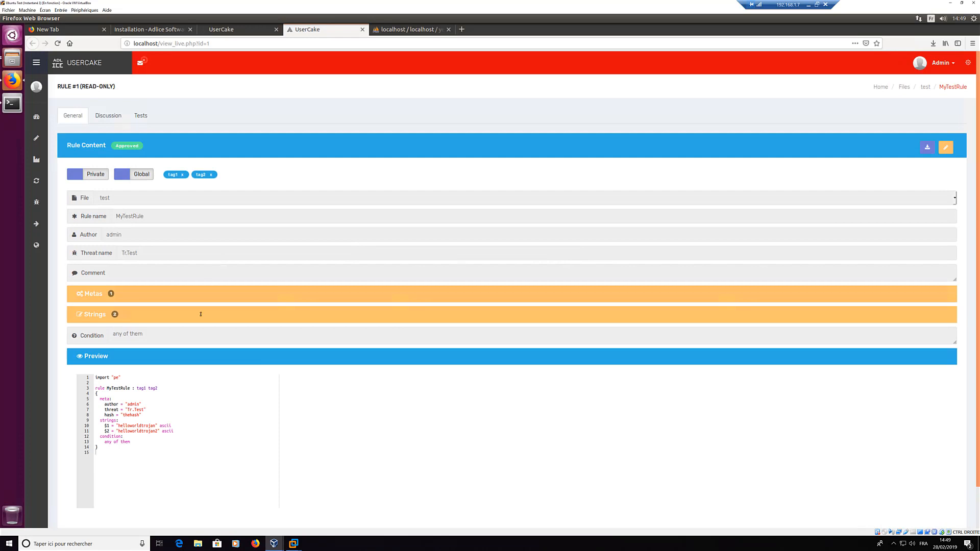
scroll(181, 341, down, 2)
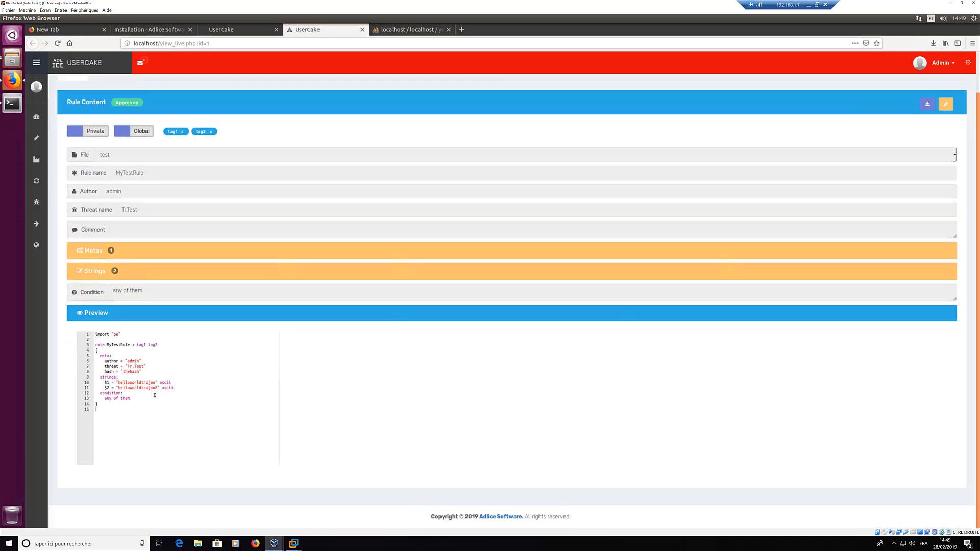
double_click(123, 389)
key(End)
Step: Edit the rule, changing string S2 from helloworldtrojan2 to helloworldtrojan3, and save the modification
click(947, 105)
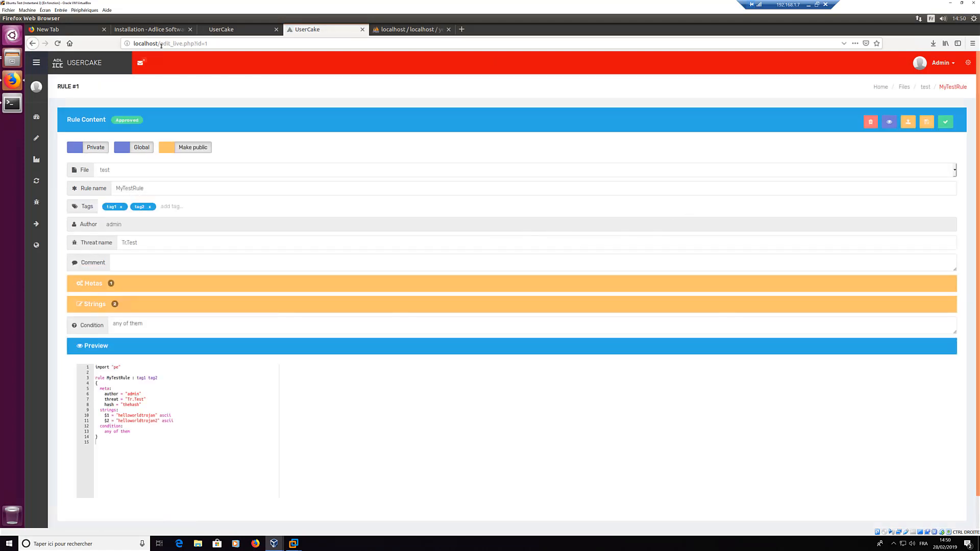
double_click(182, 44)
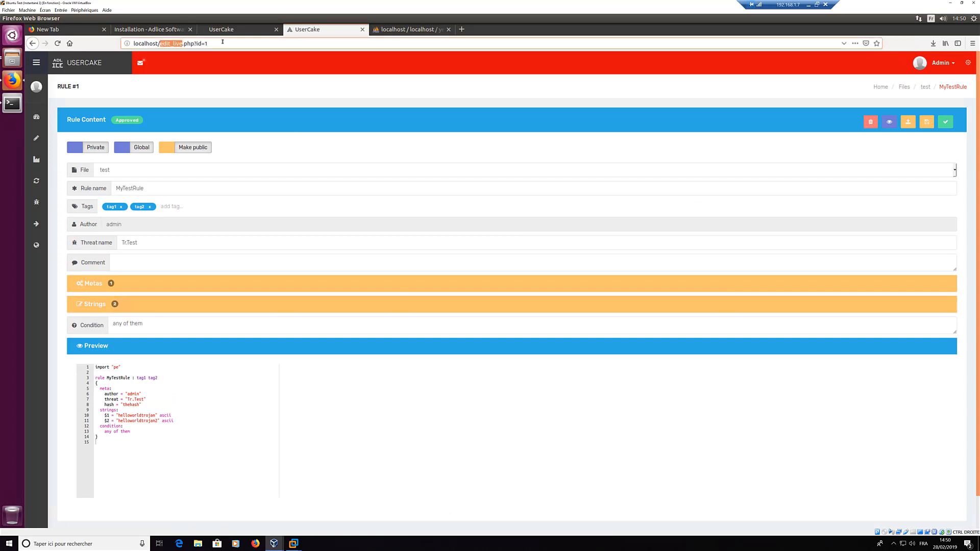
key(End)
drag(193, 415, 93, 308)
click(93, 304)
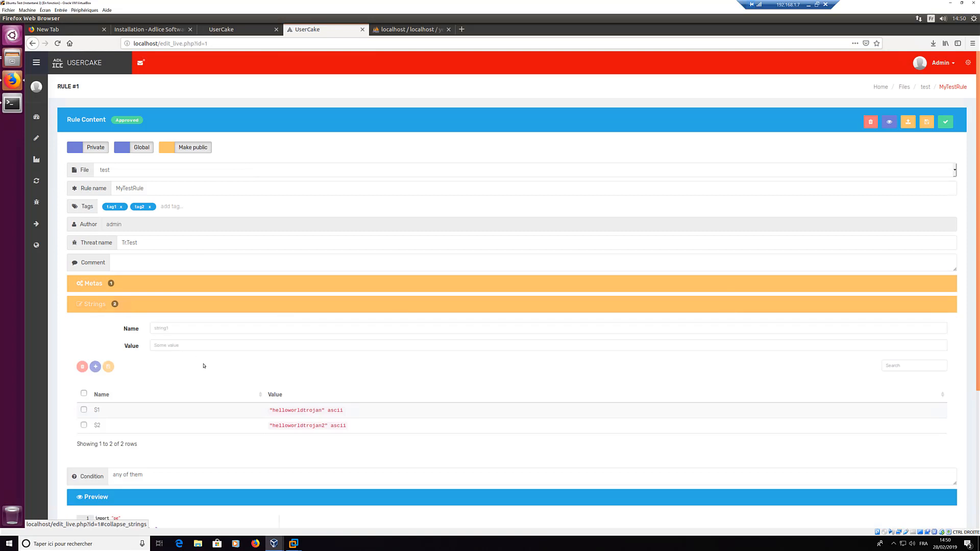
scroll(289, 375, down, 2)
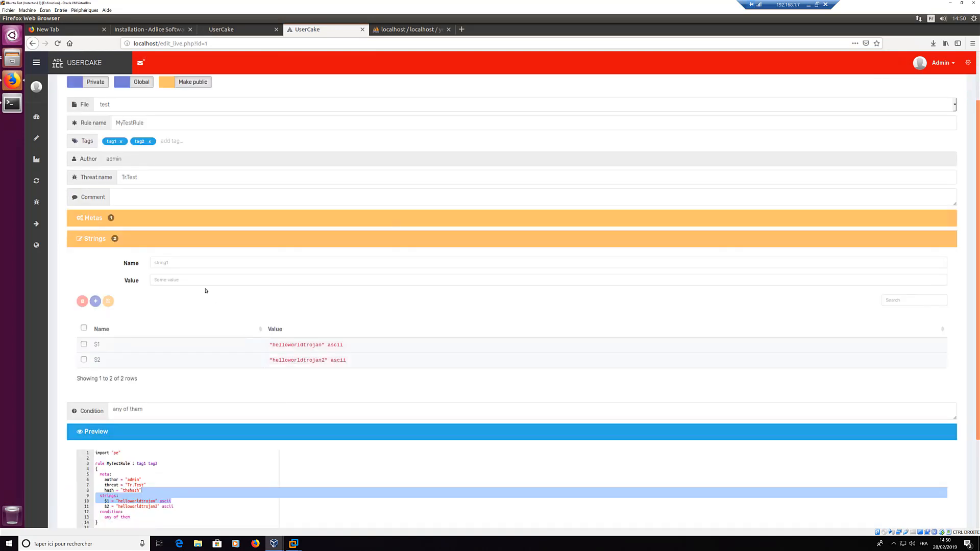
click(191, 280)
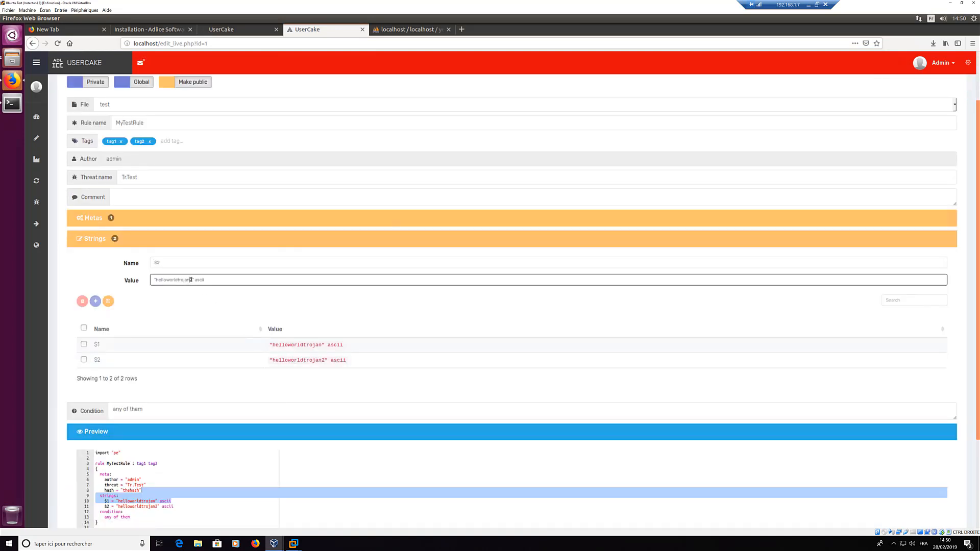
key(BackSpace)
text(3)
click(108, 302)
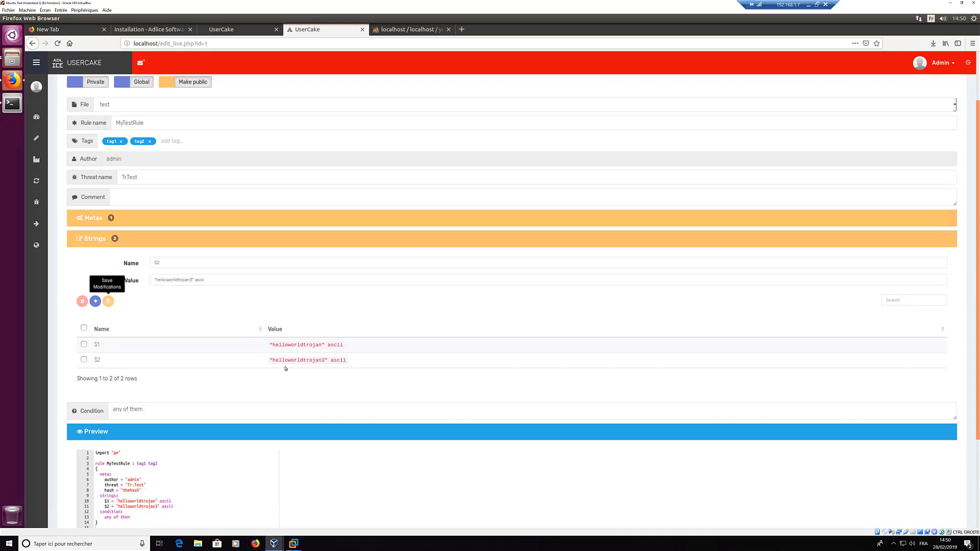
scroll(887, 154, up, 3)
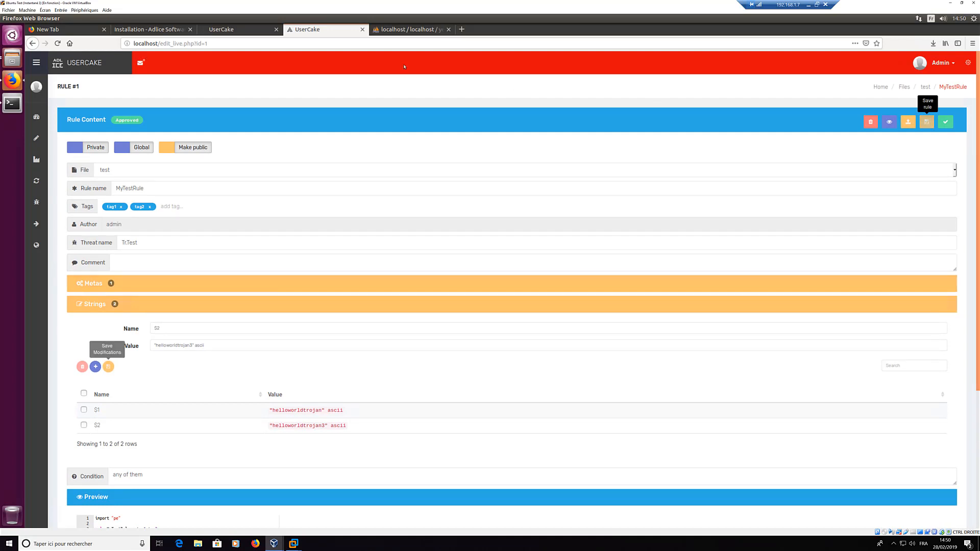
Step: Save the rule as draft #2, review the helloworldtrojan3 diff, and check it is Valid
click(929, 124)
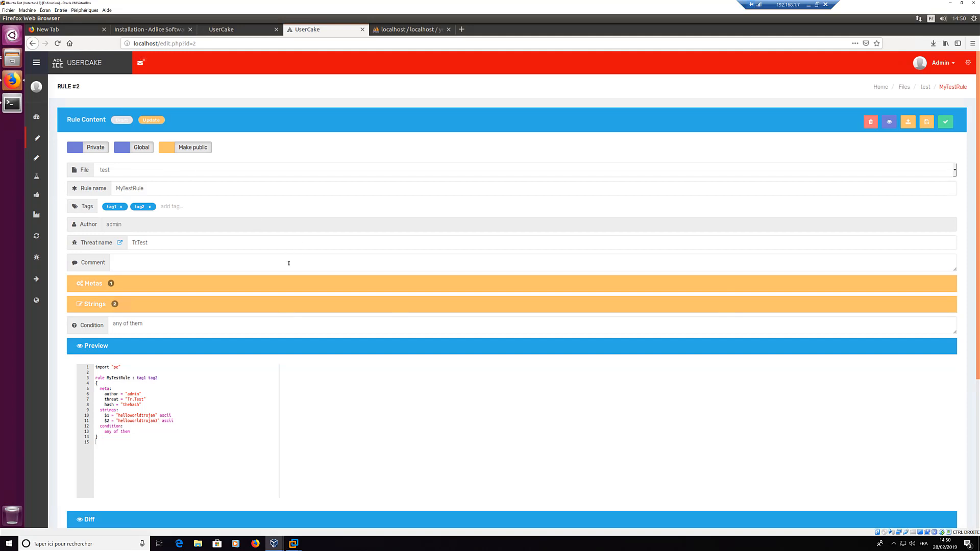
scroll(289, 264, down, 2)
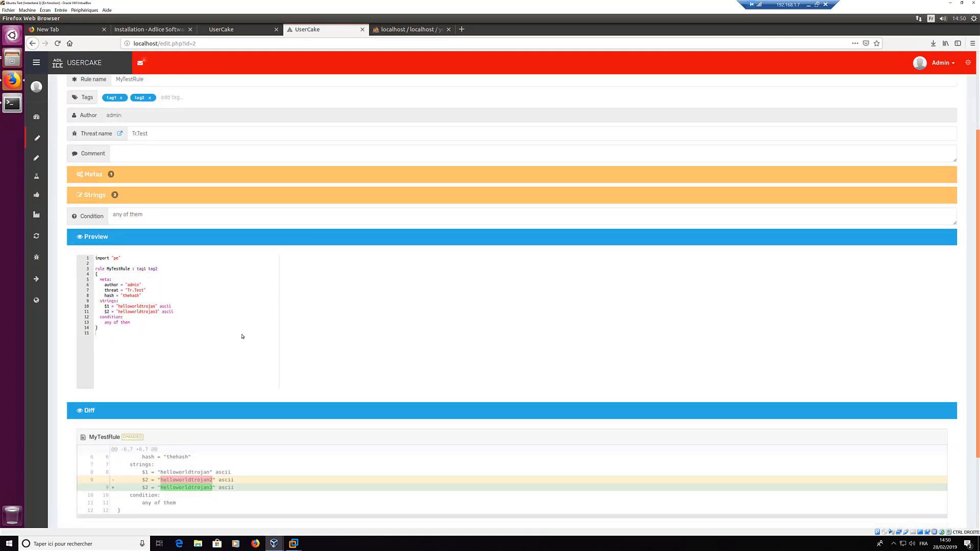
scroll(164, 328, down, 2)
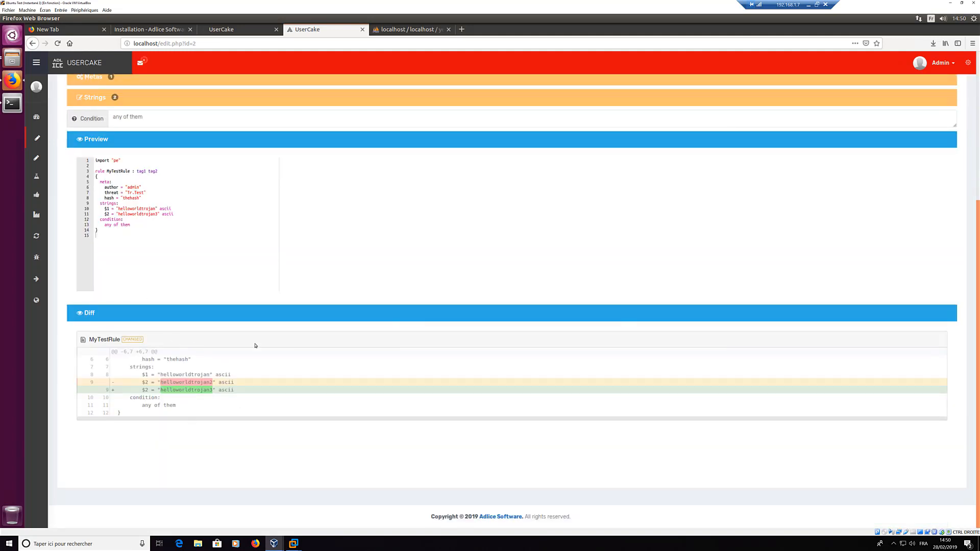
double_click(207, 390)
click(339, 378)
scroll(529, 351, up, 3)
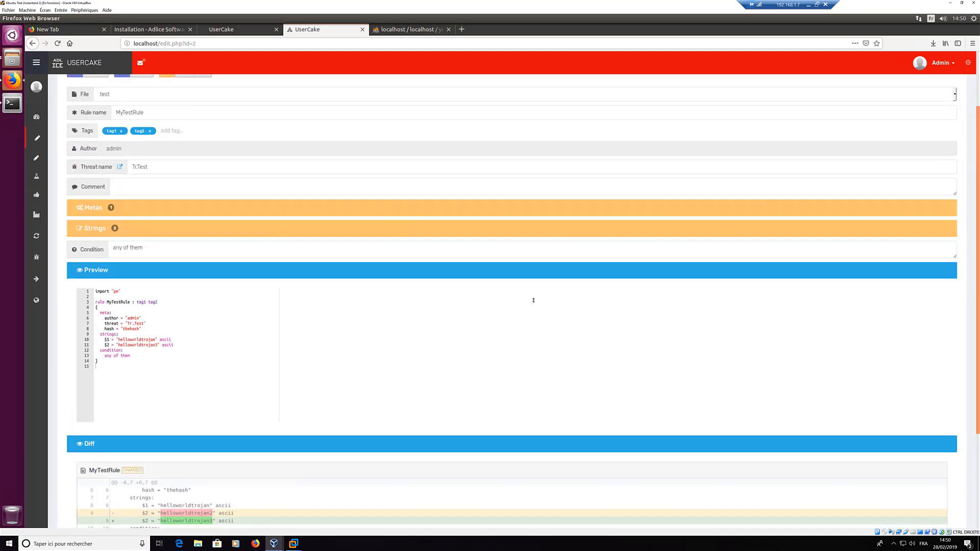
scroll(786, 222, up, 2)
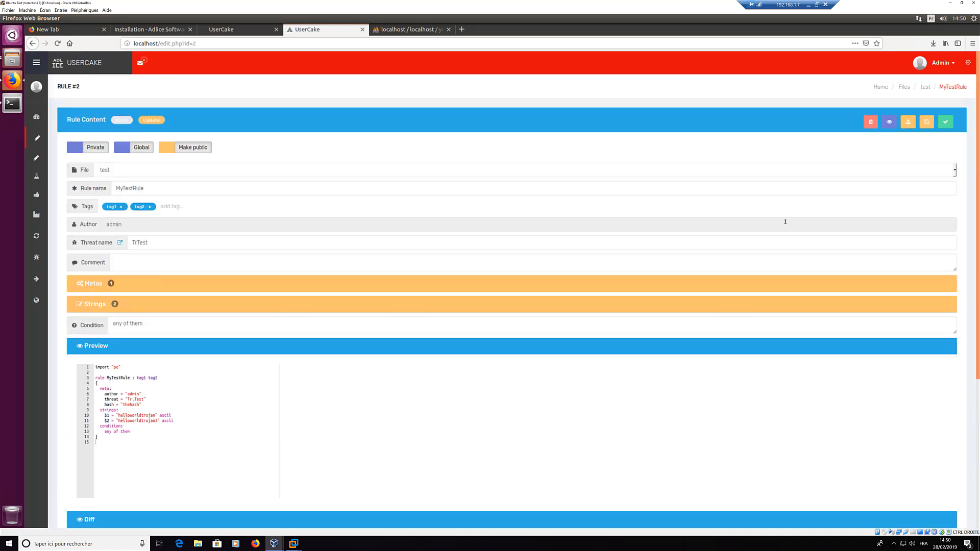
click(945, 122)
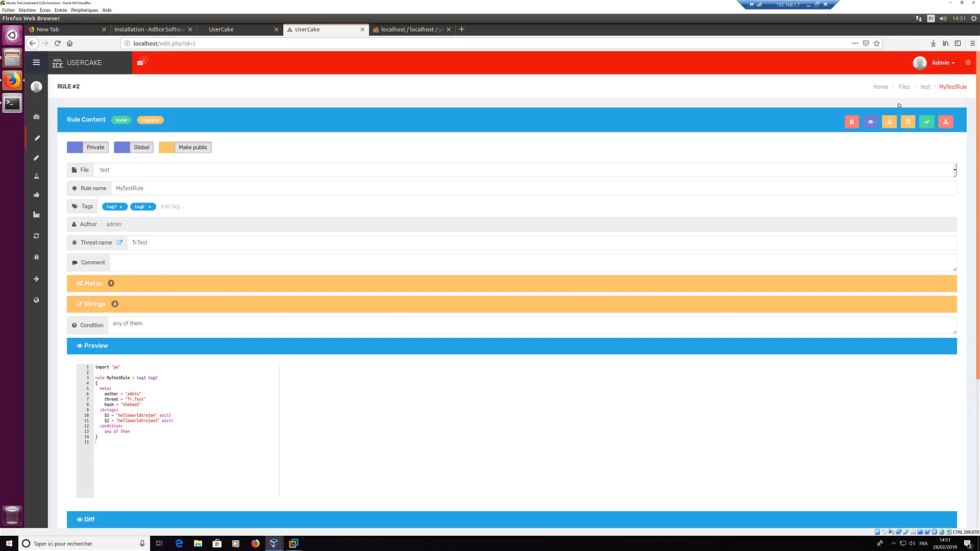
Step: Submit updated MyTestRule for approval, then approve its helloworldtrojan3 change from the Approval list
click(946, 122)
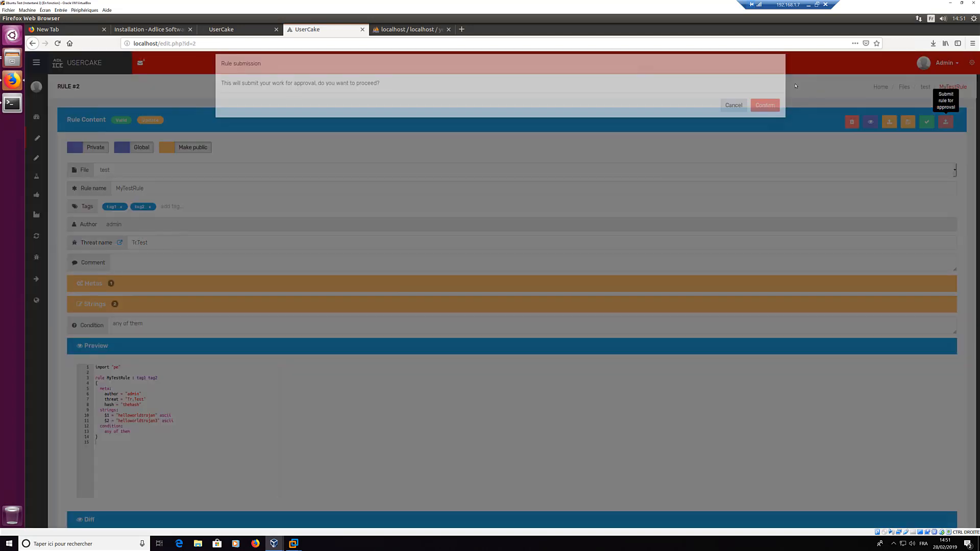
click(767, 114)
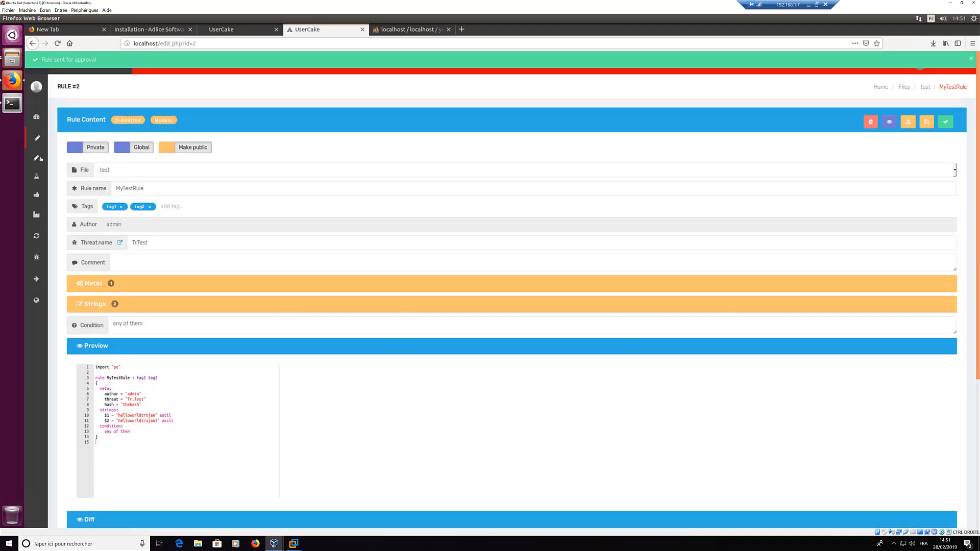
mouse_move(41, 159)
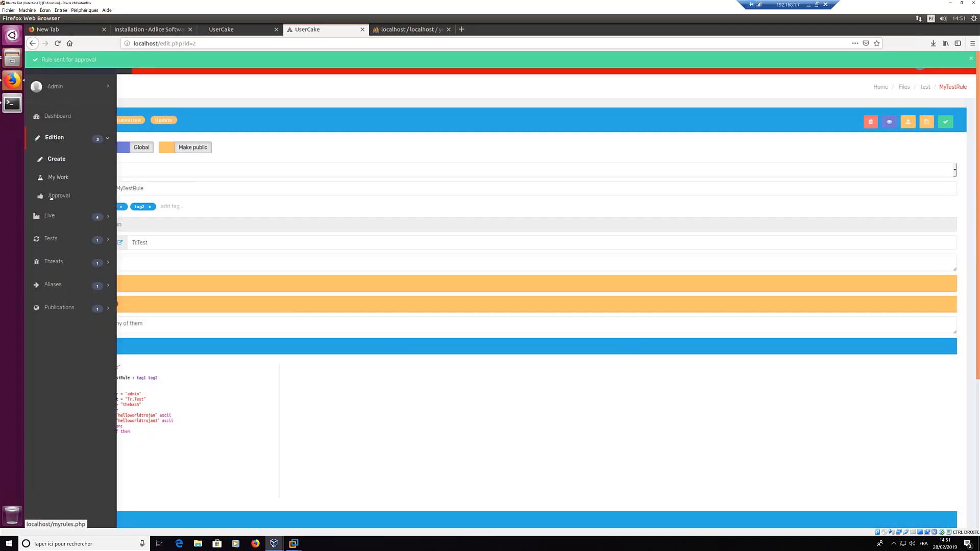
click(51, 197)
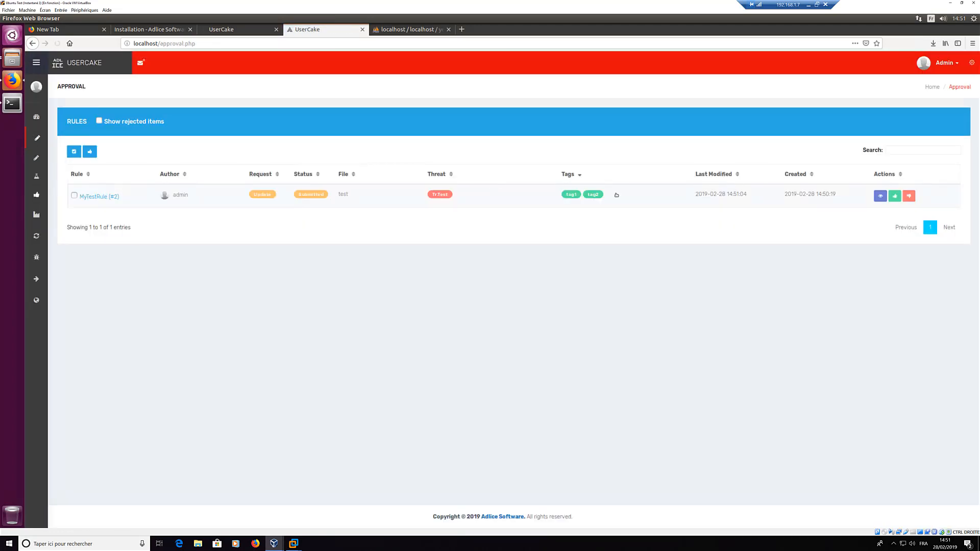
click(881, 196)
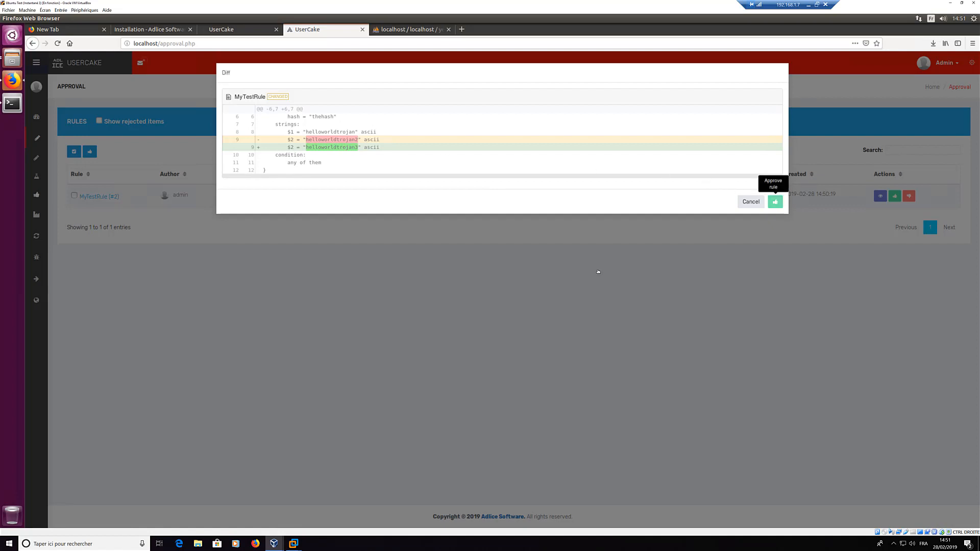
click(775, 202)
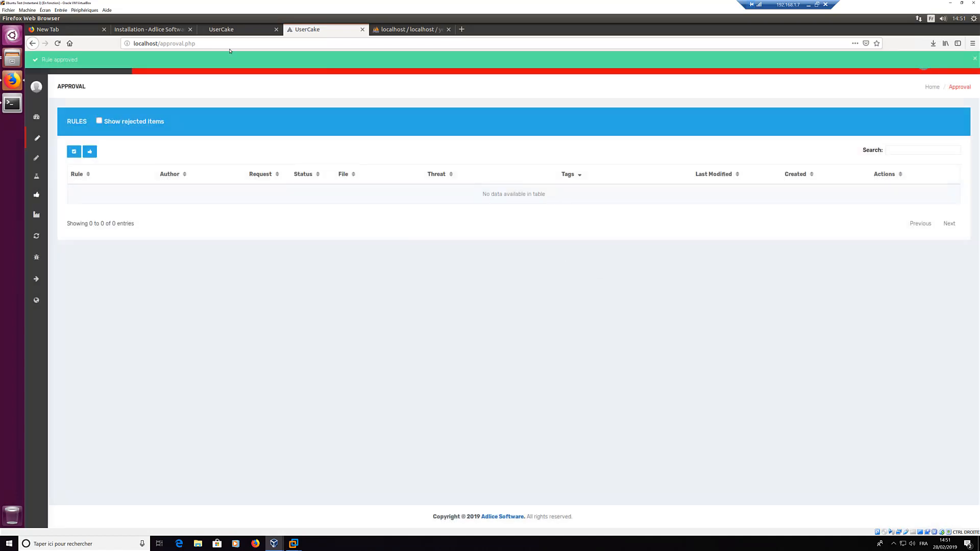
click(43, 216)
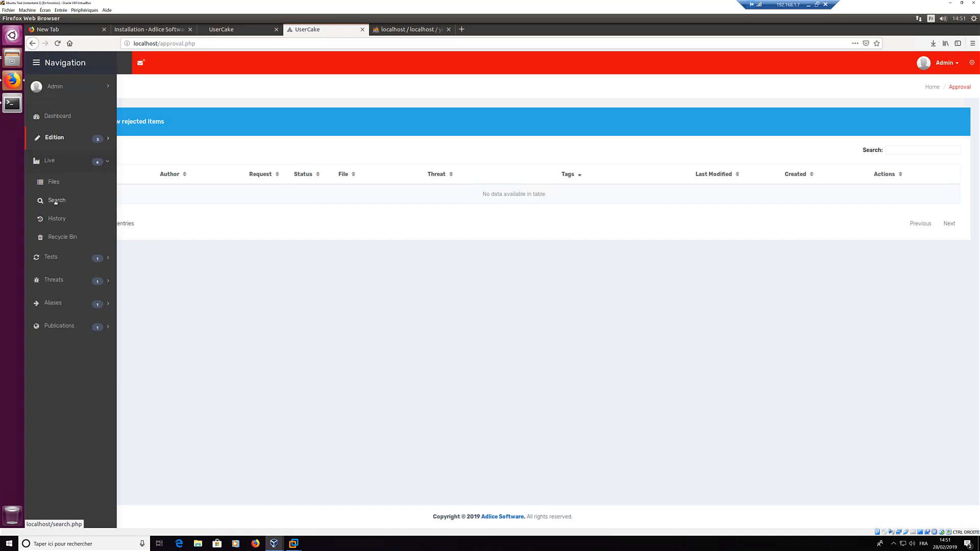
Step: Verify the live MyTestRule shows helloworldtrojan3, then request and confirm its removal
click(54, 201)
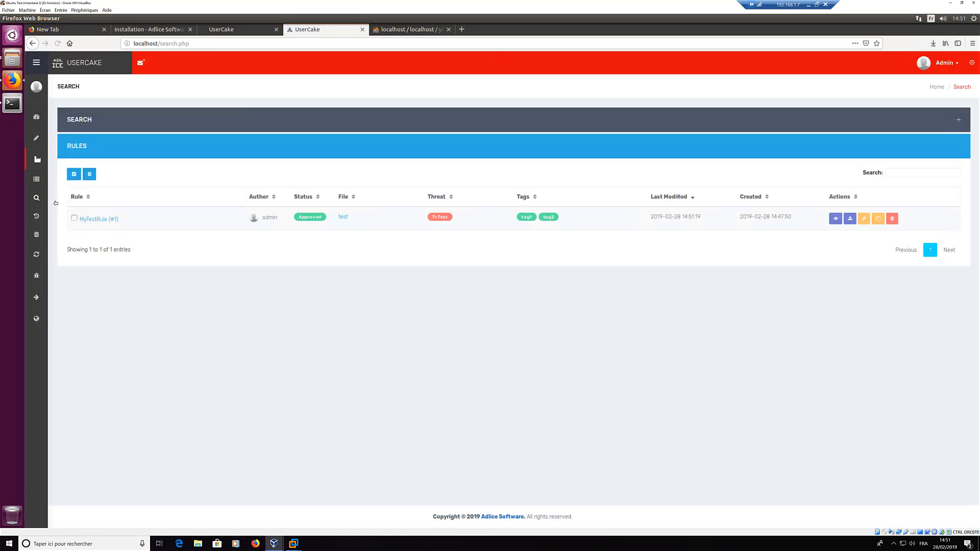
click(835, 219)
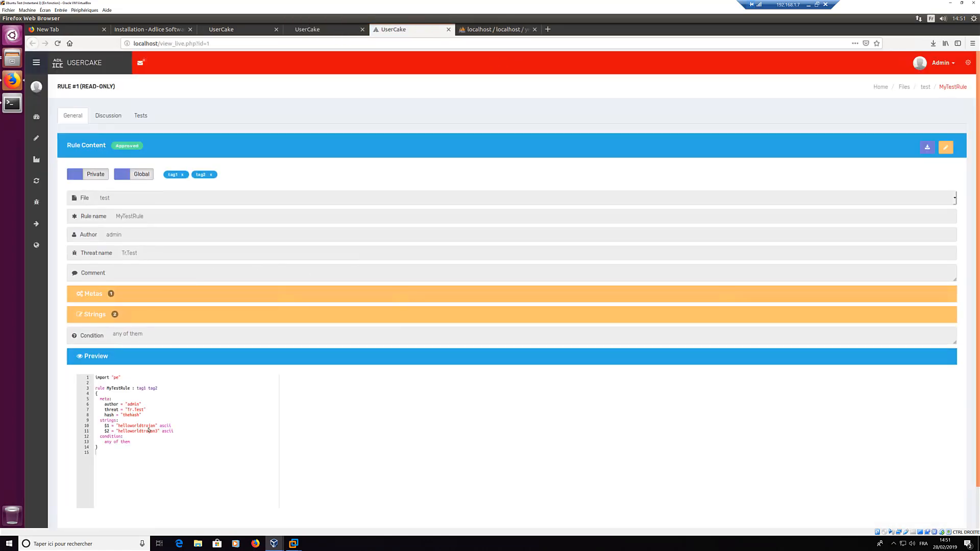
double_click(156, 433)
middle_click(393, 31)
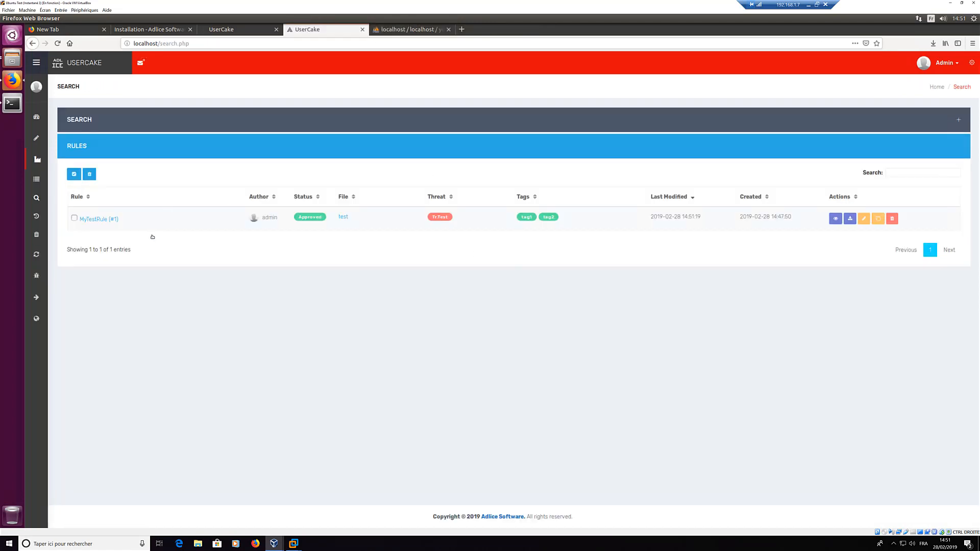
click(893, 221)
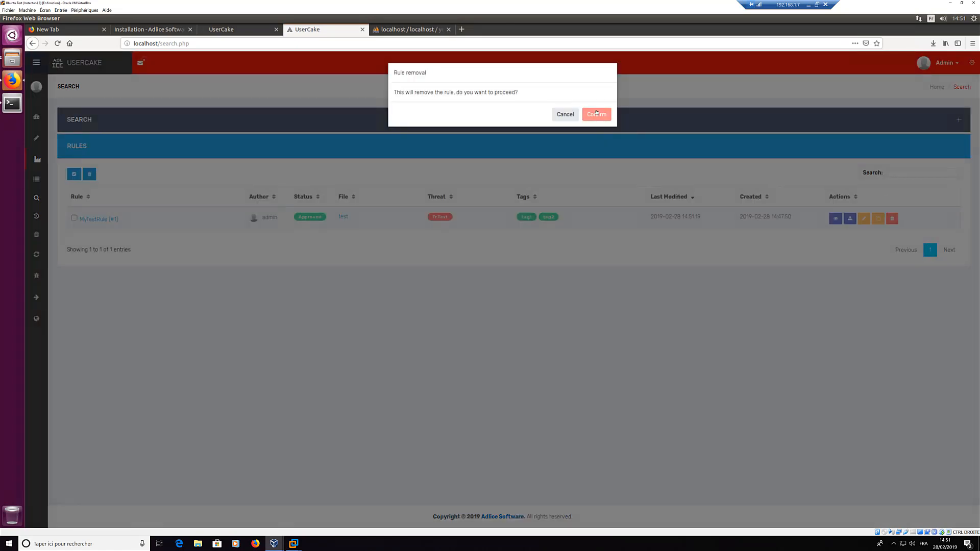
click(596, 114)
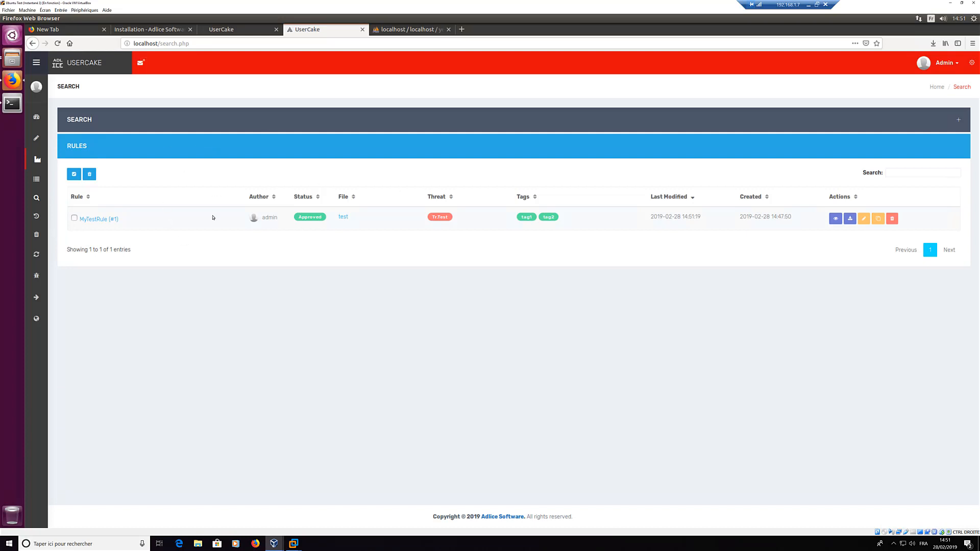
Step: From My Work, submit the MyTestRule removal request for approval
mouse_move(37, 139)
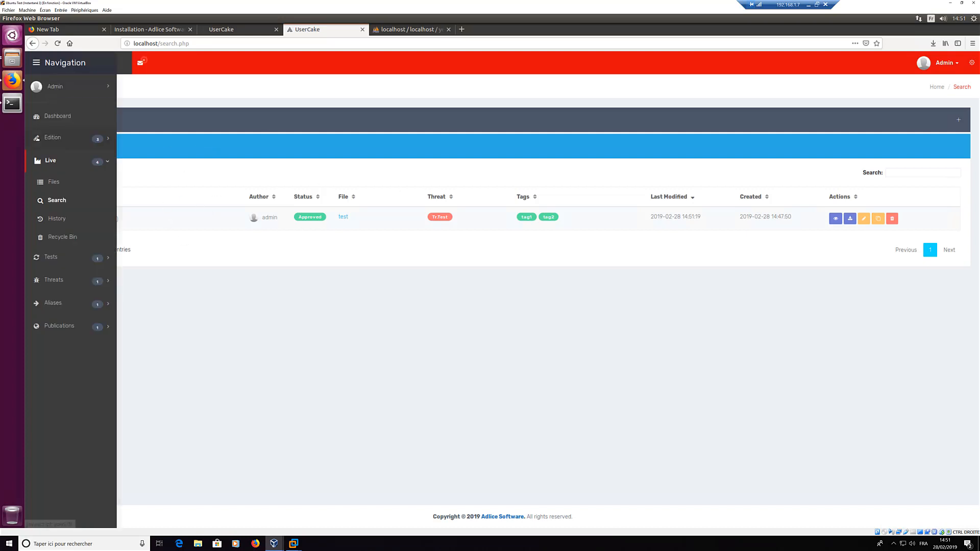
click(51, 138)
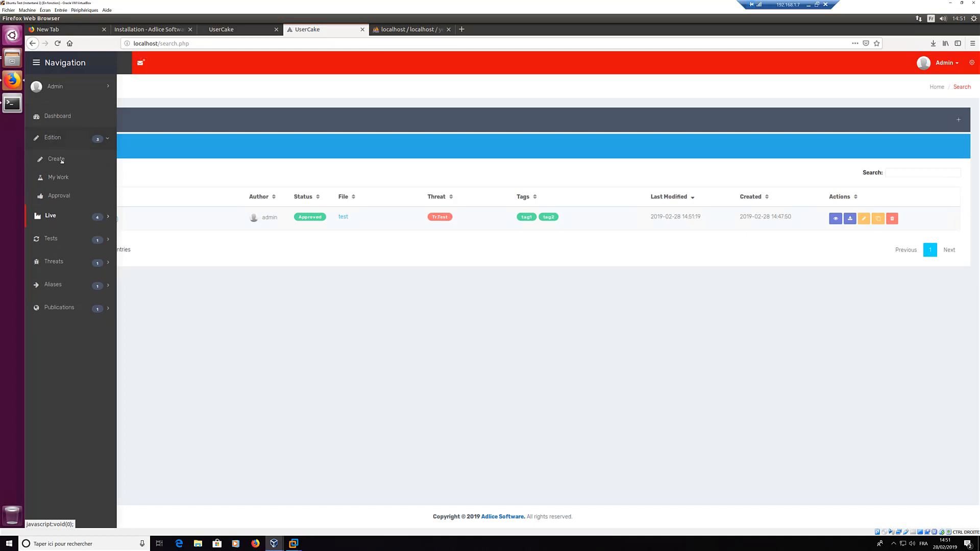
click(57, 159)
mouse_move(50, 159)
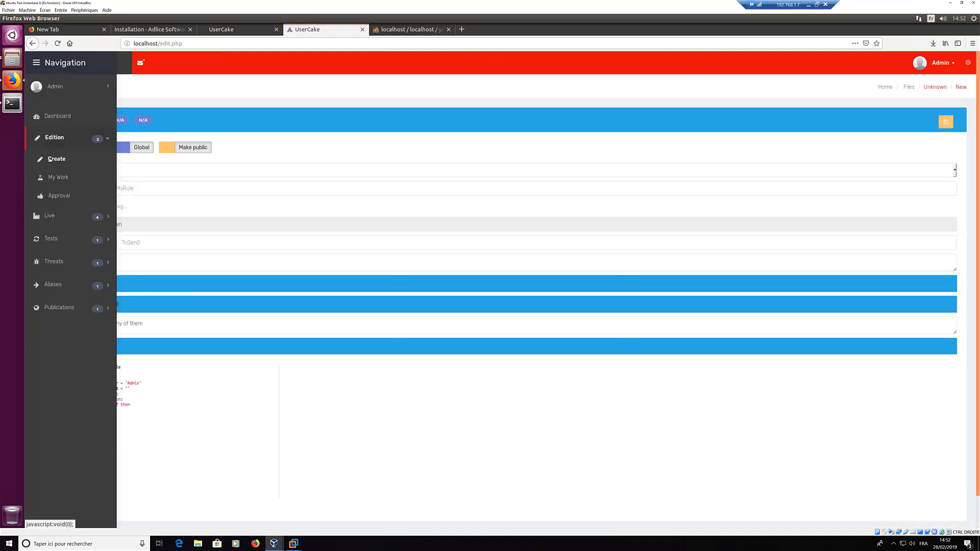
click(58, 178)
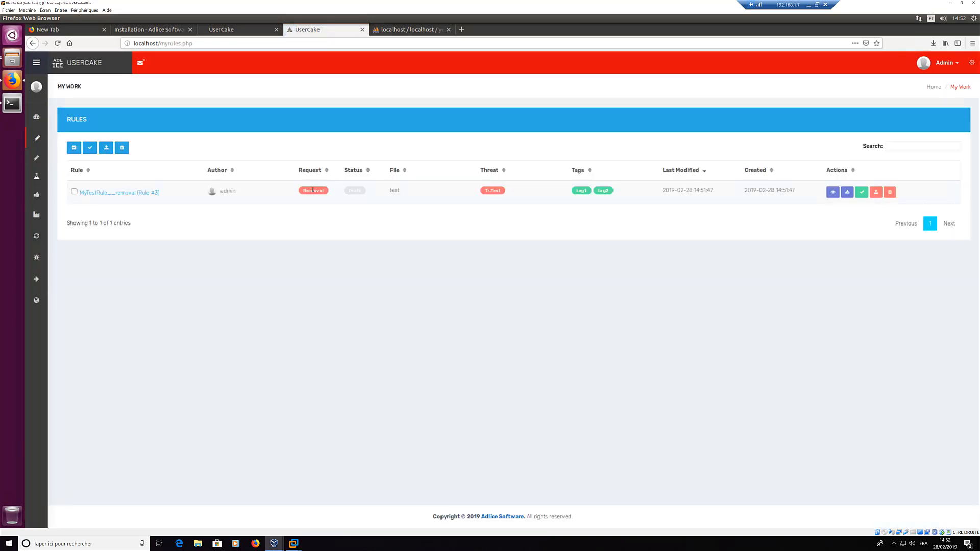
double_click(312, 191)
click(407, 226)
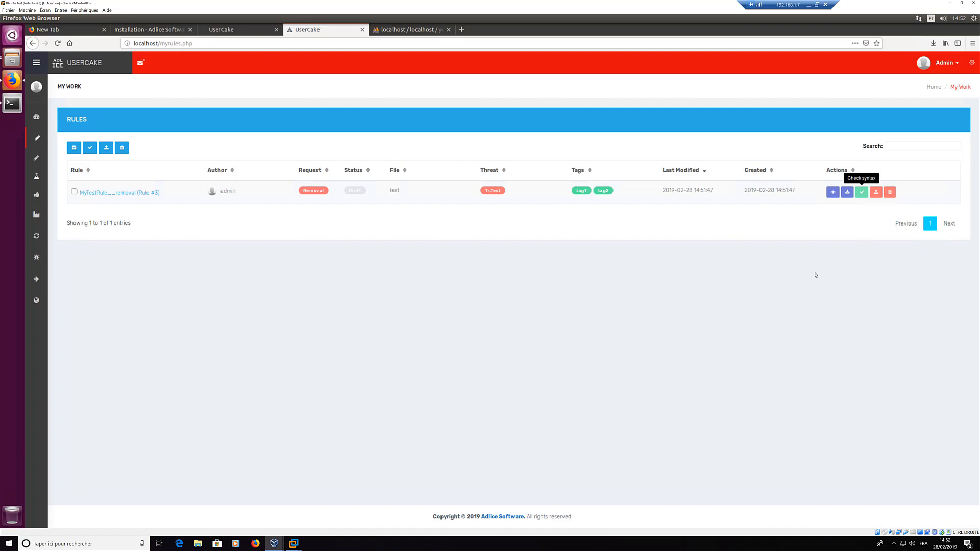
click(876, 193)
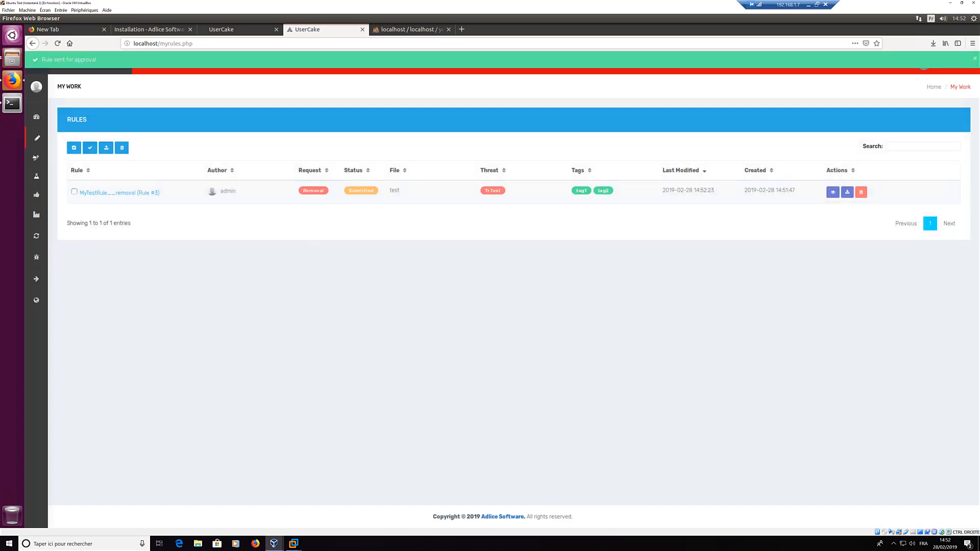
Step: Review the removal diff in the Approval list and approve MyTestRule__removal (#3)
mouse_move(36, 158)
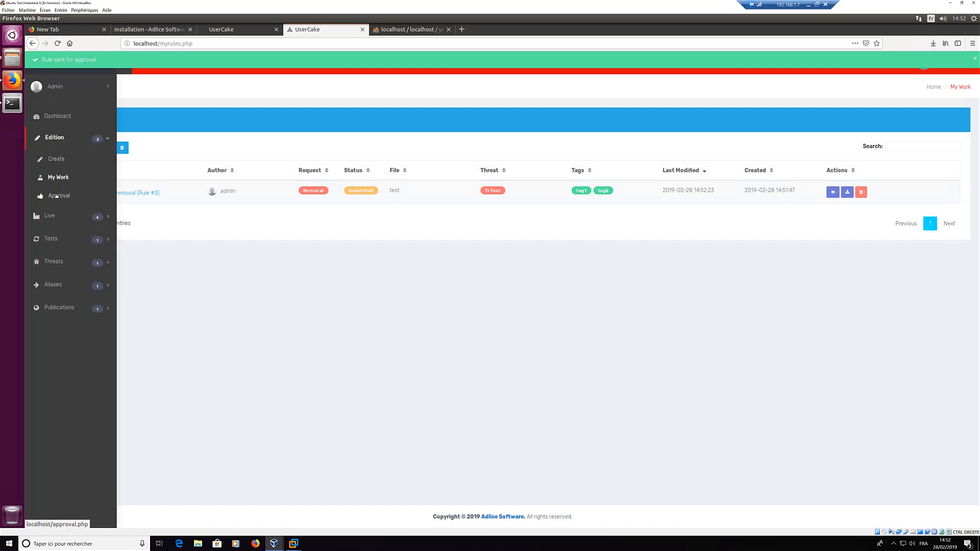
click(56, 196)
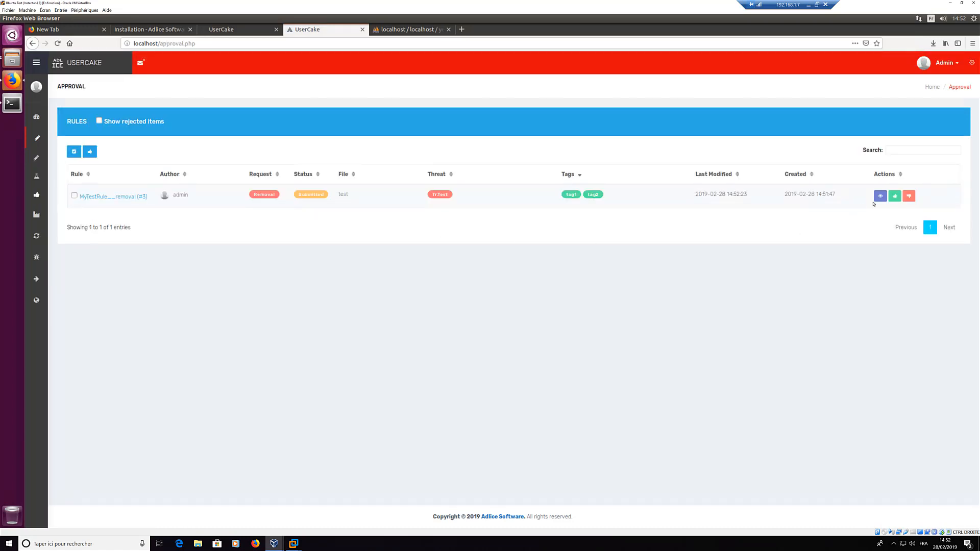
click(881, 196)
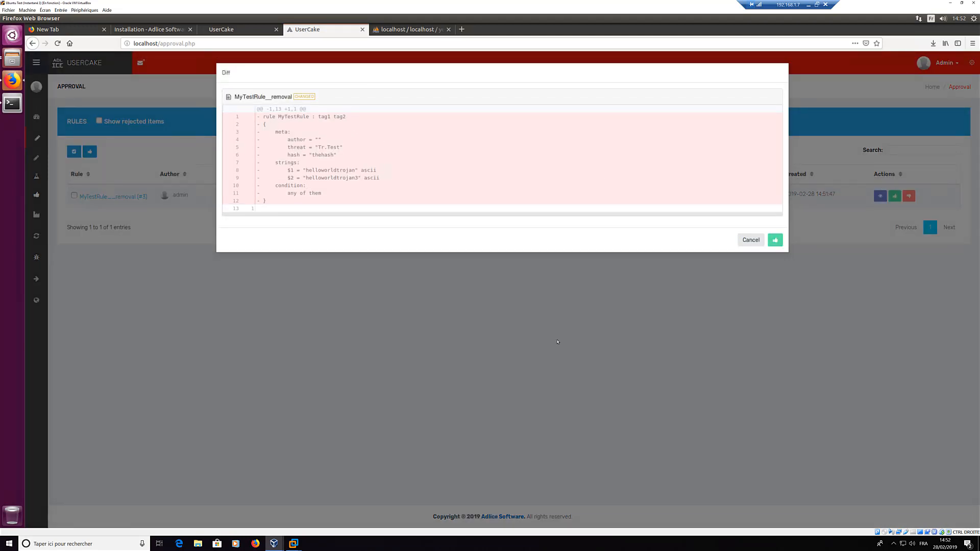
click(903, 226)
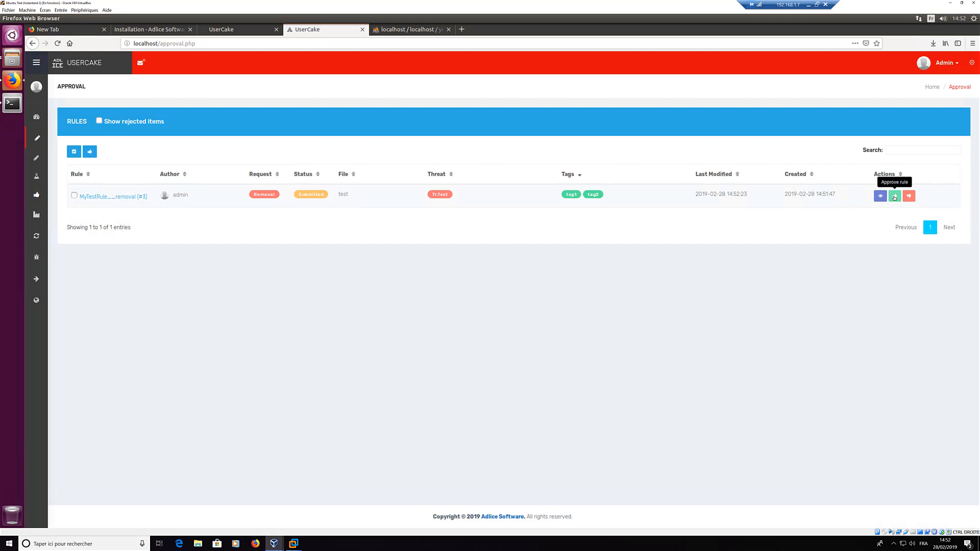
click(895, 197)
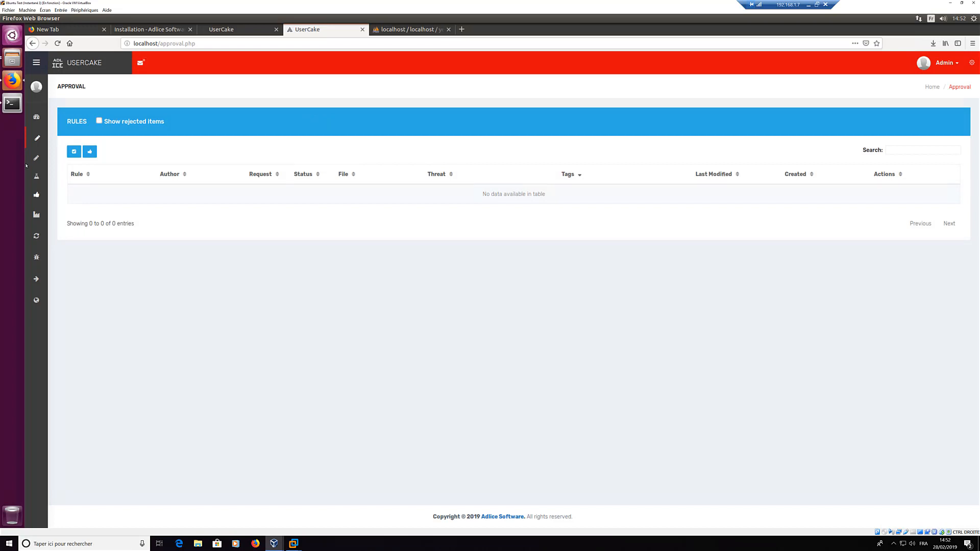
Step: Check the live rules search and review the MyTestRule edit diff in History
click(48, 215)
click(55, 204)
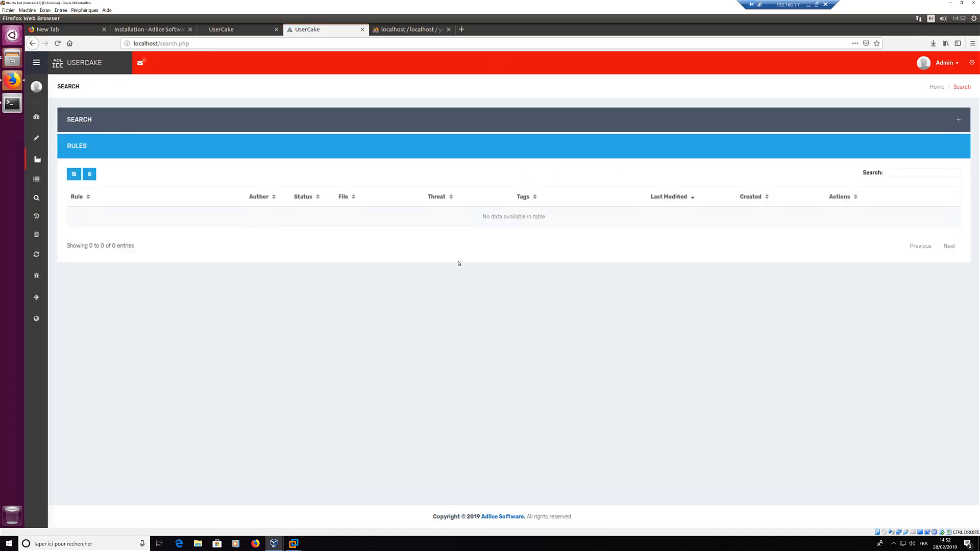
mouse_move(40, 189)
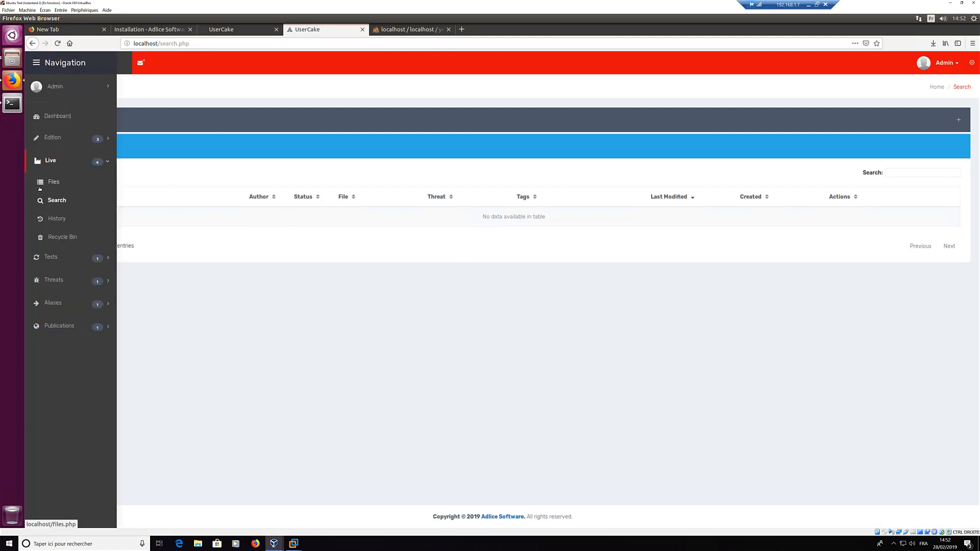
click(56, 219)
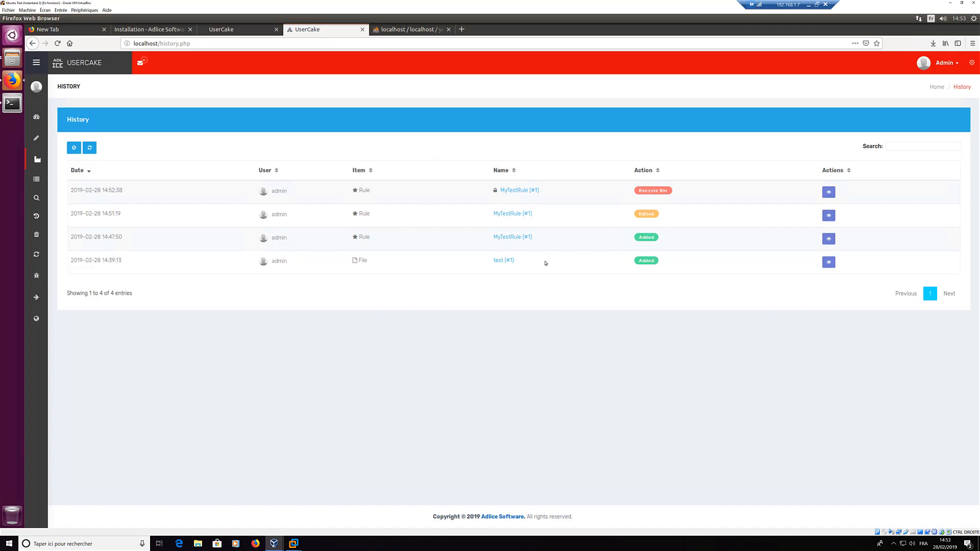
click(829, 215)
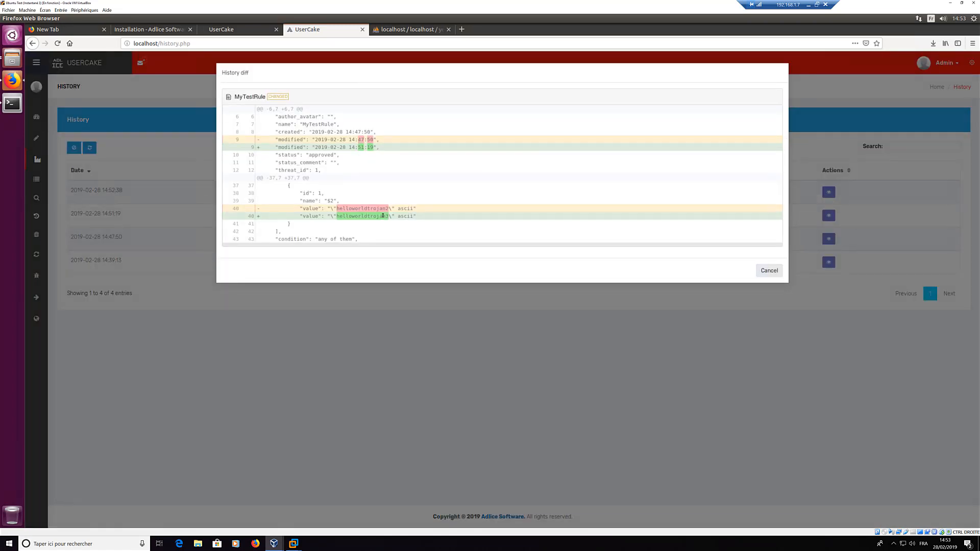
click(766, 271)
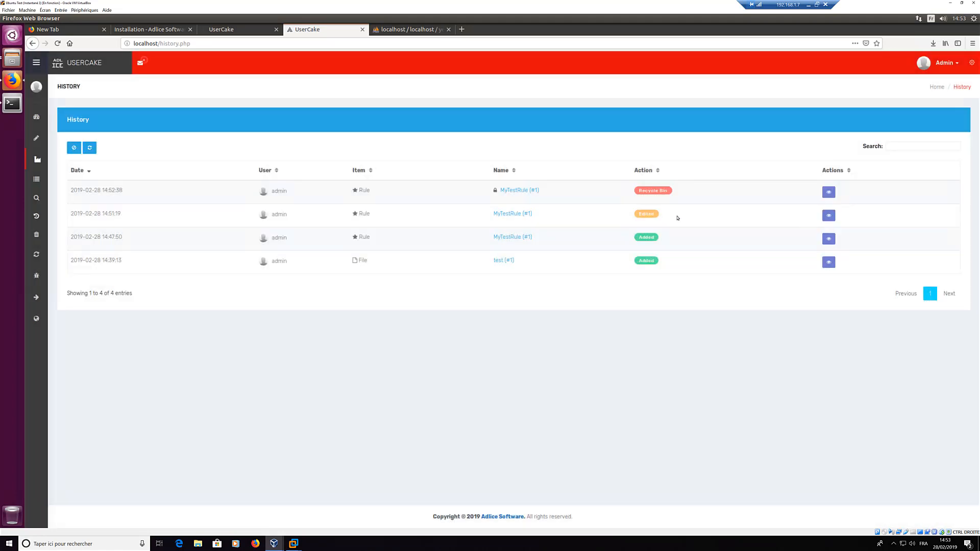
triple_click(643, 191)
click(198, 195)
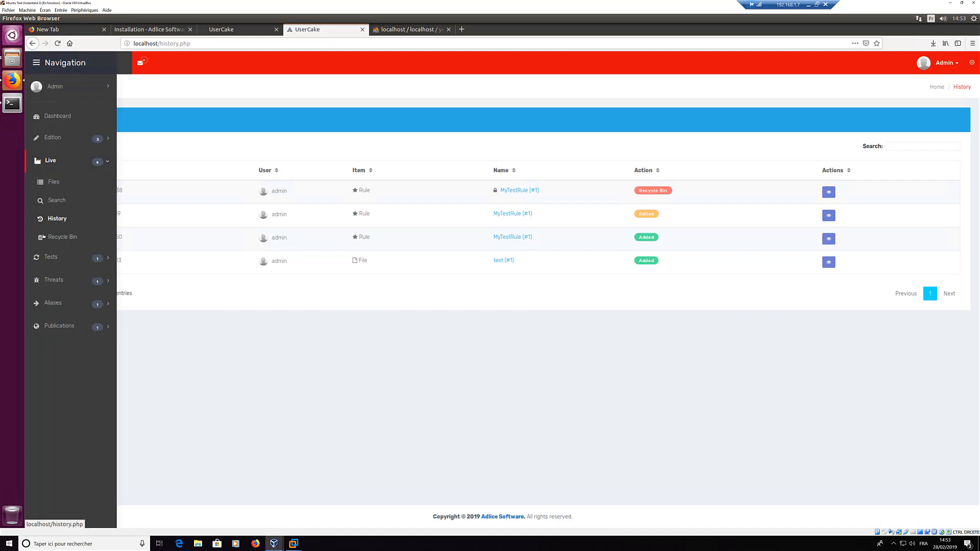
Step: Confirm MyTestRule is in the Recycle Bin, then start a blank new rule
click(38, 236)
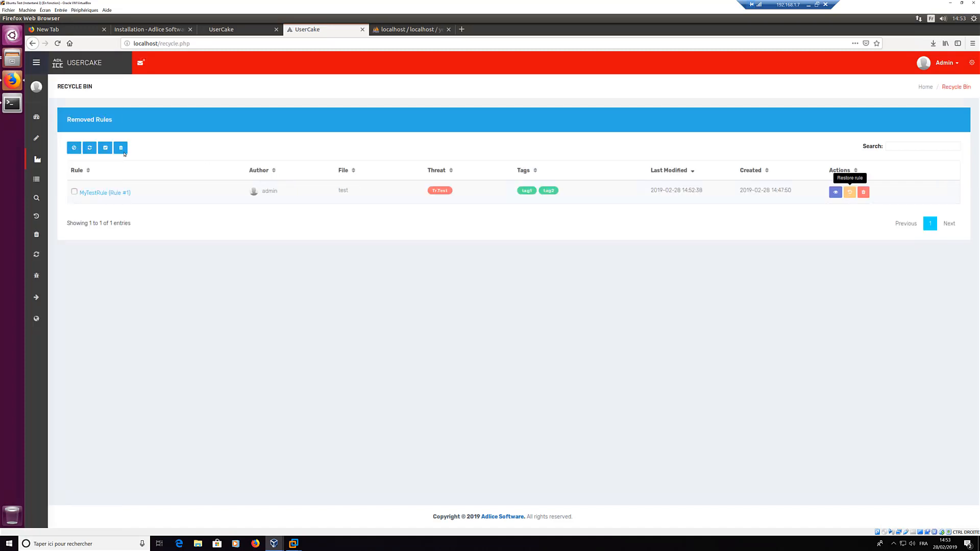
click(37, 140)
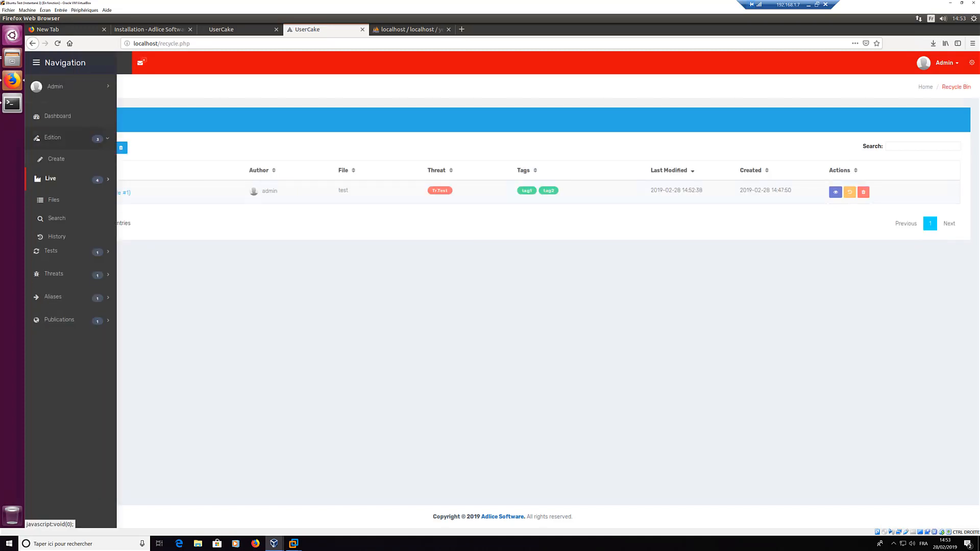
click(52, 160)
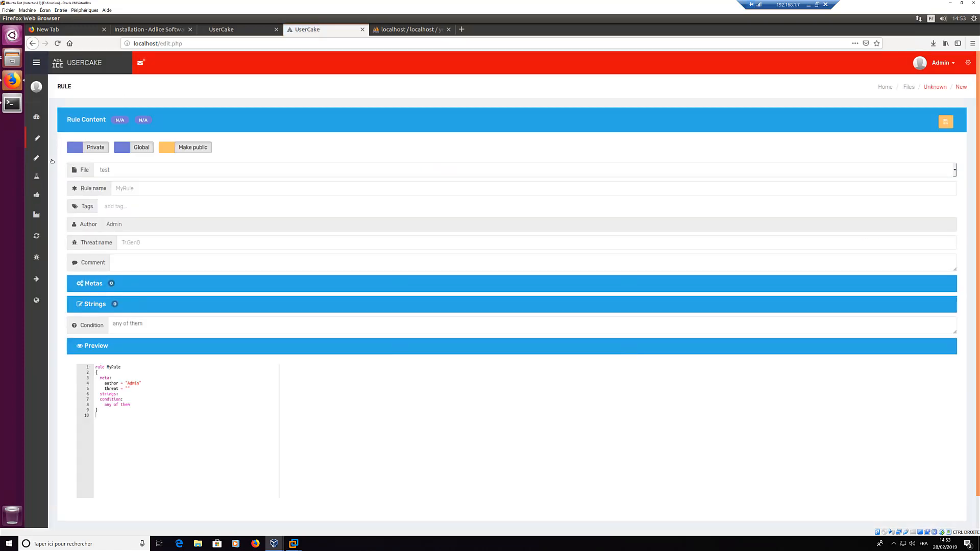
Step: Name the new rule MyTestRule2 and give it tags tag1 and tag2
click(146, 190)
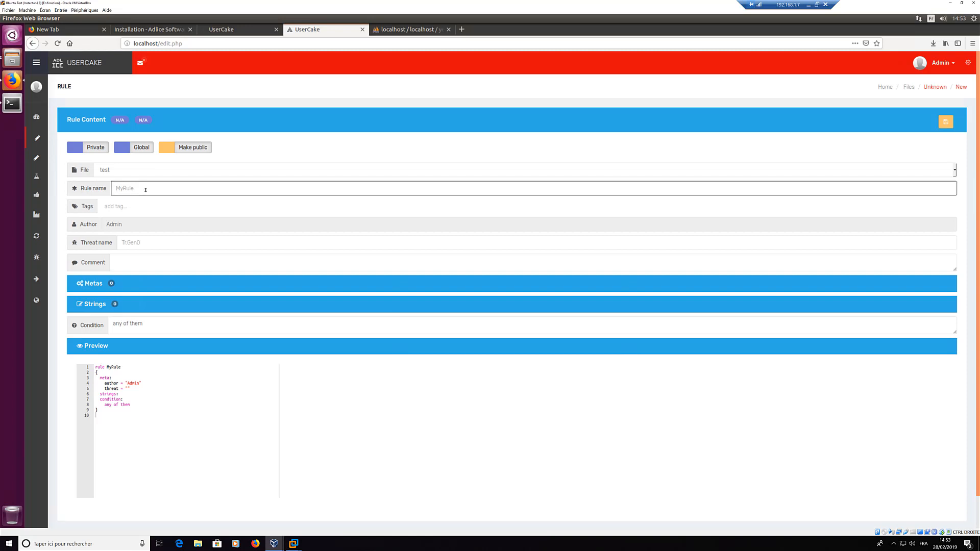
text(MyTestRule2)
click(141, 207)
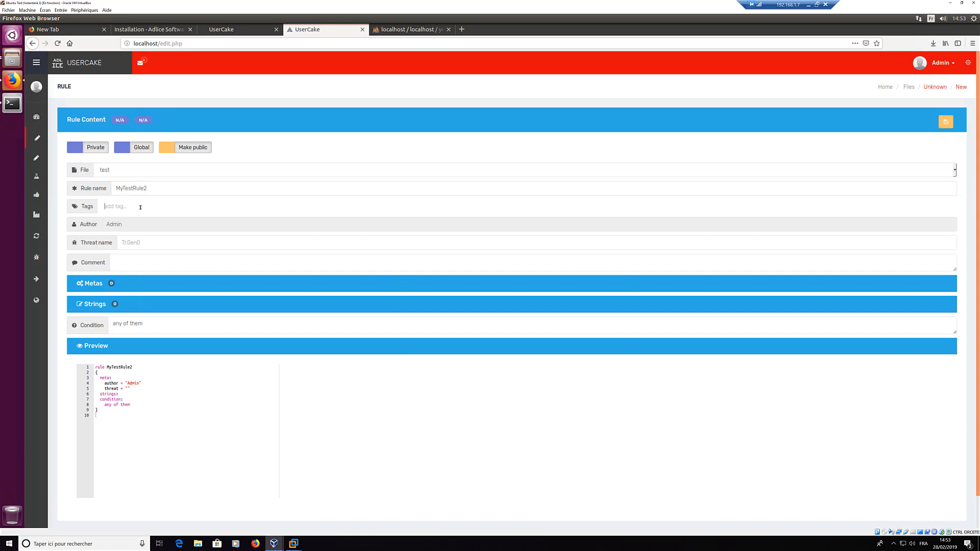
text(tag)
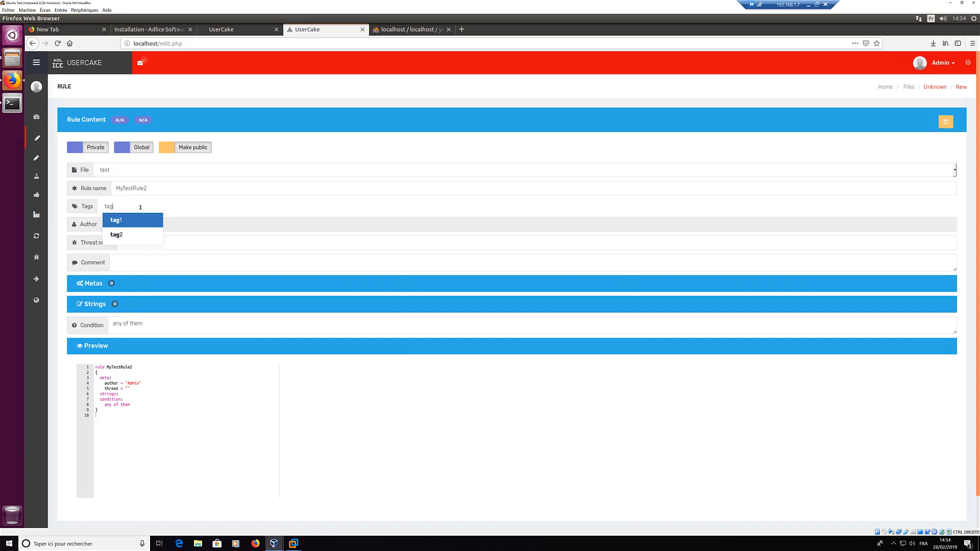
key(Return)
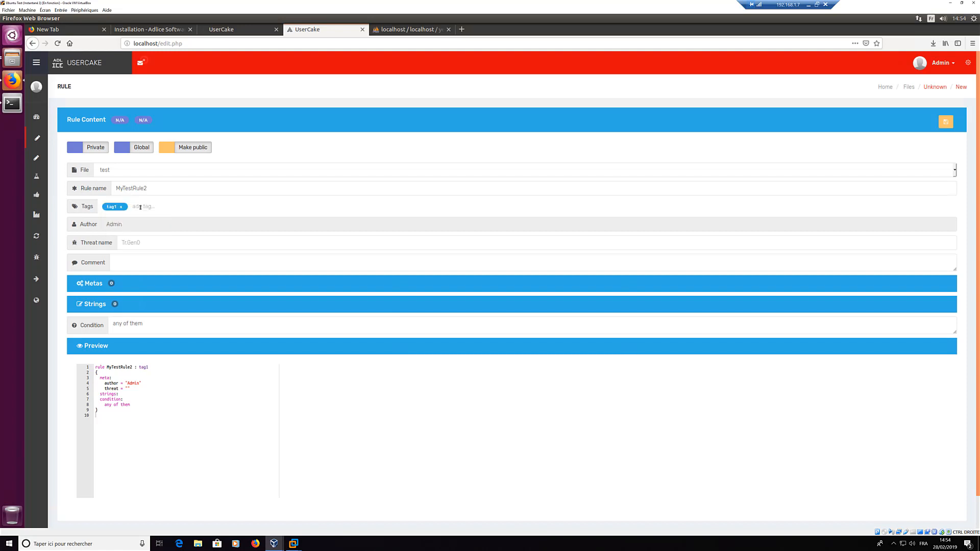
text(tag)
key(Down)
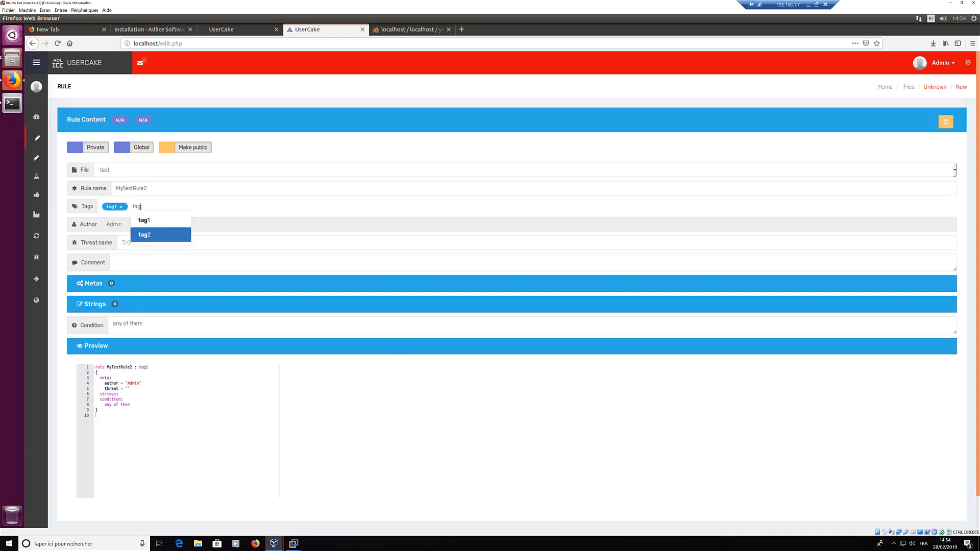
key(Return)
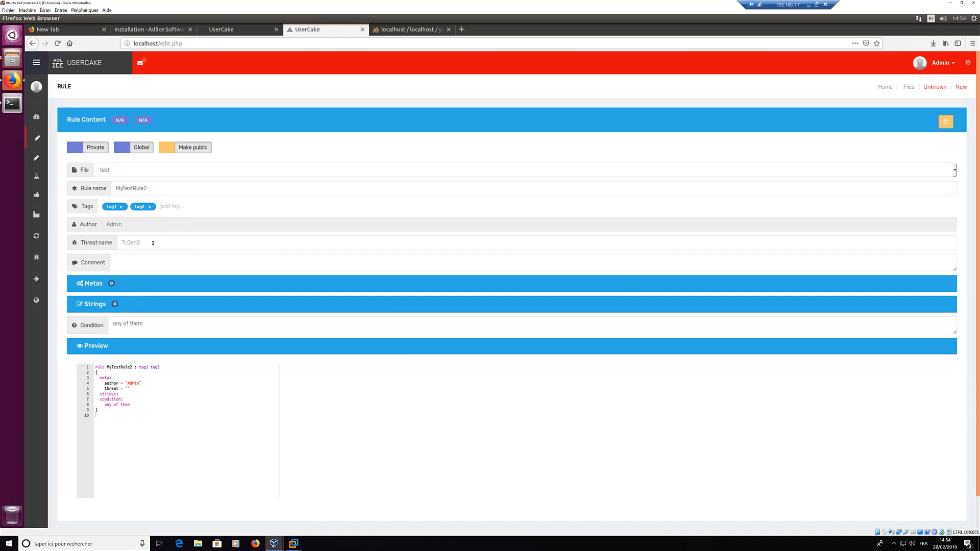
Step: Set the threat to Tr.Test and expand the rule's Strings section
click(153, 243)
text(Tr)
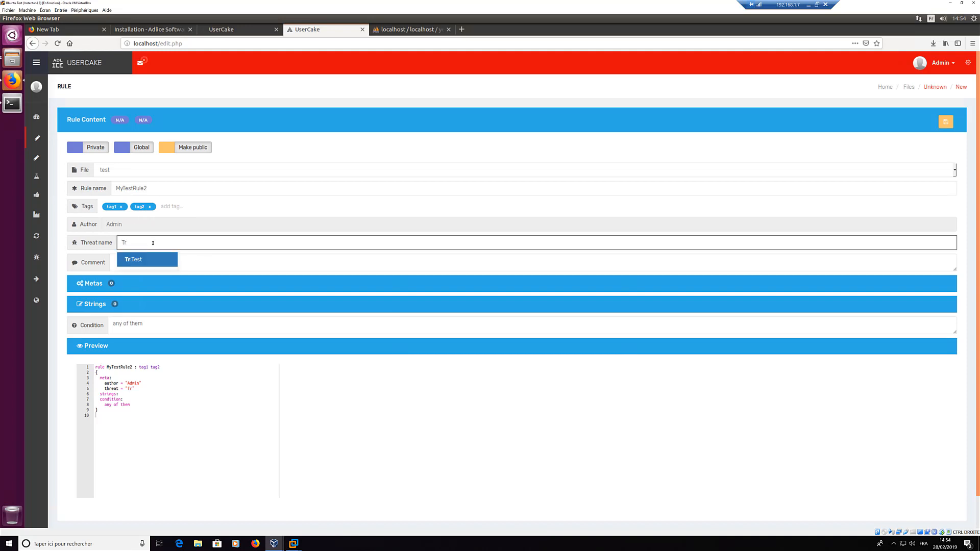
click(145, 262)
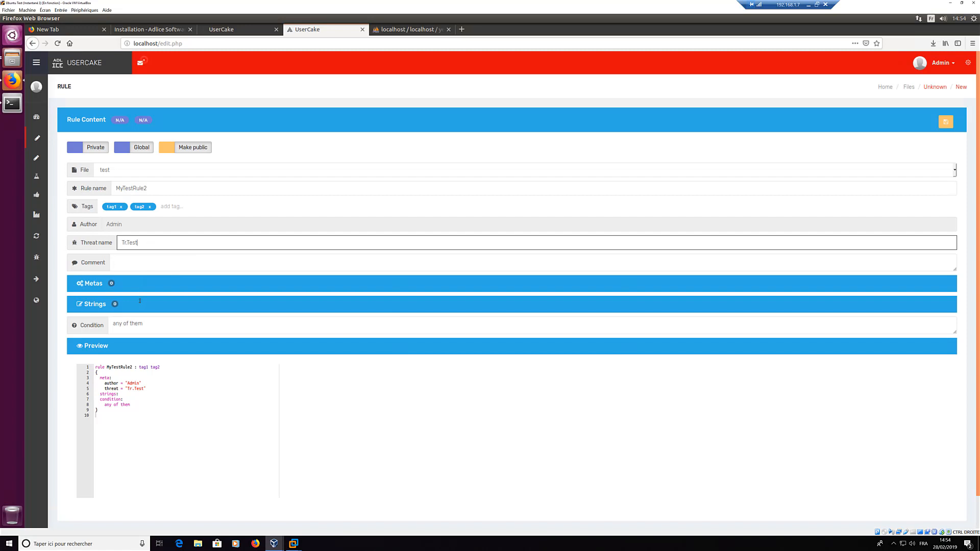
click(92, 305)
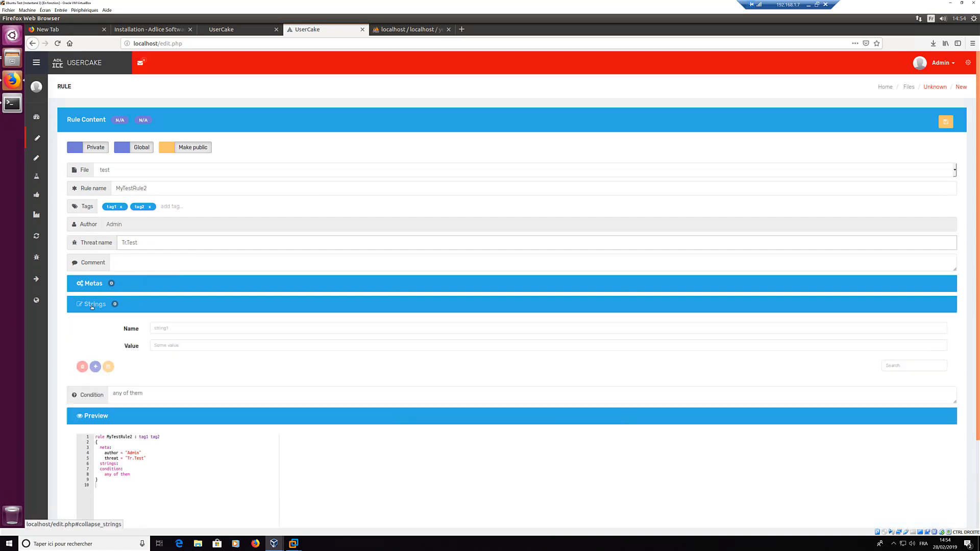
click(167, 328)
Step: Add string $1 with value "testr" ascii to MyTestRule2
text($1)
key(Tab)
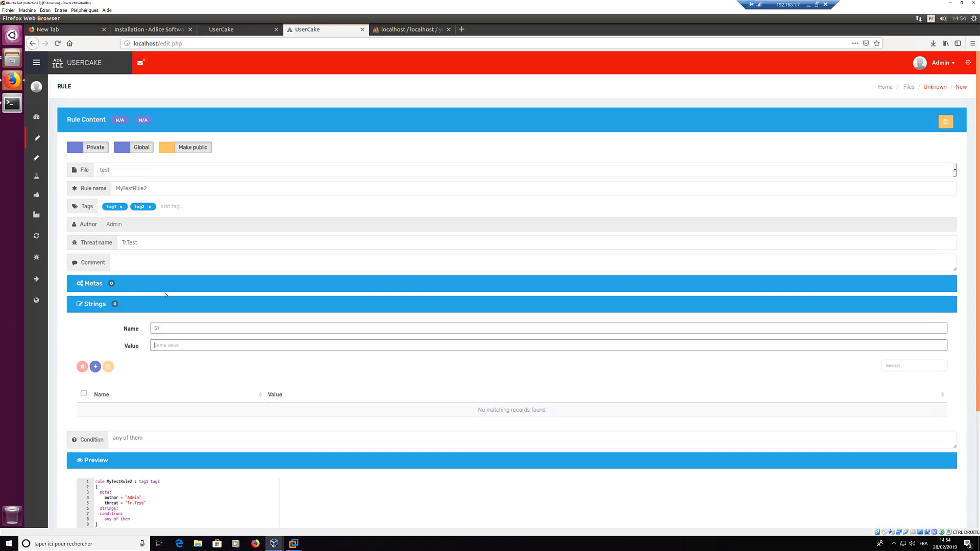
text("testr)
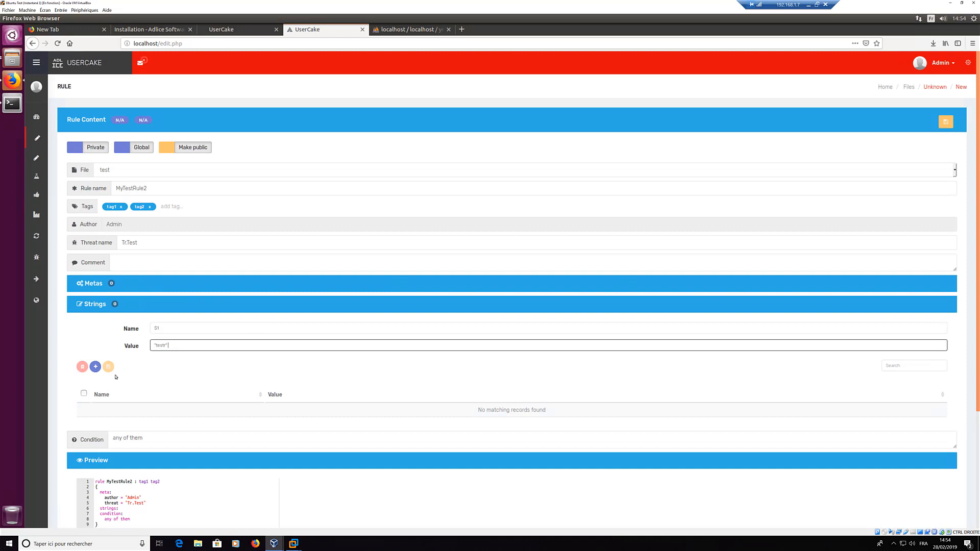
text(" ascii)
click(95, 367)
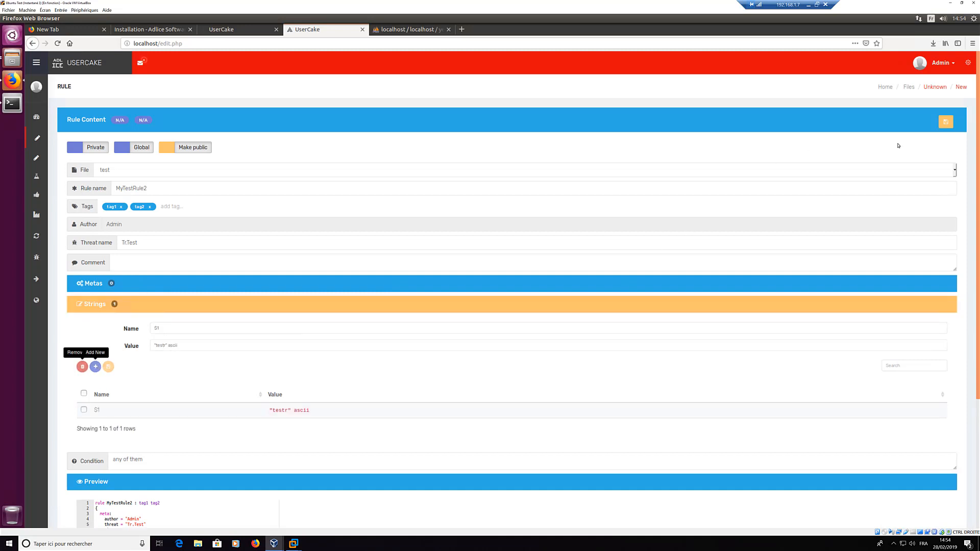
Step: Save the rule as #4, check it is valid, and submit it for approval
click(947, 123)
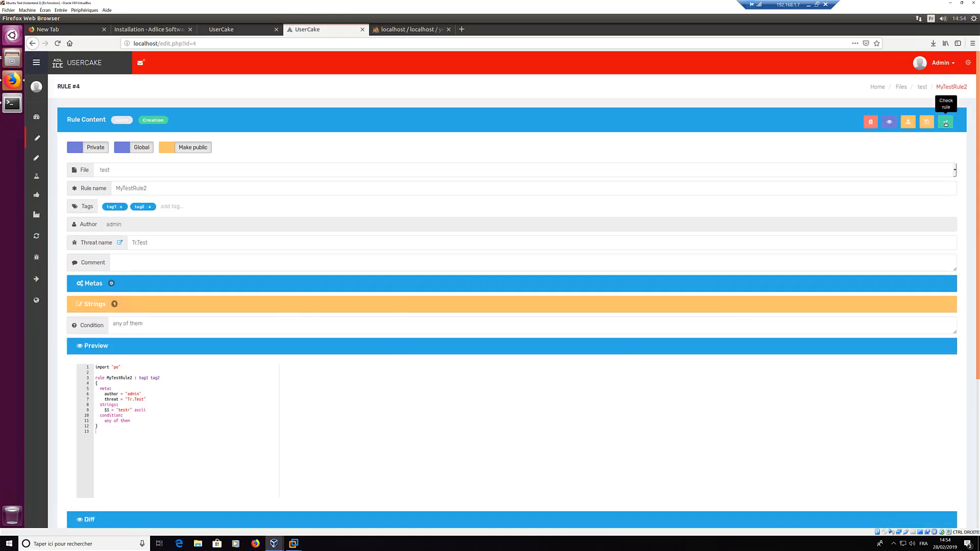
click(946, 123)
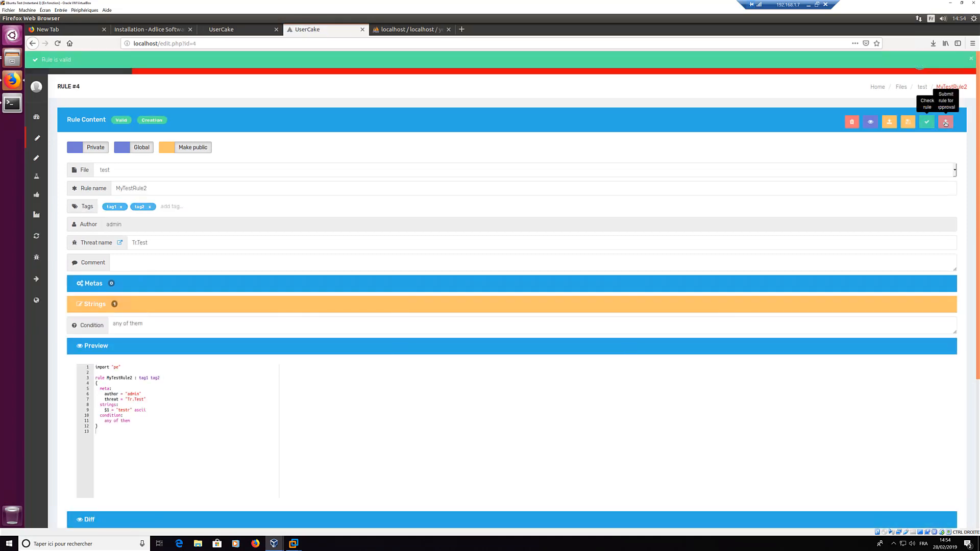
click(886, 58)
click(946, 123)
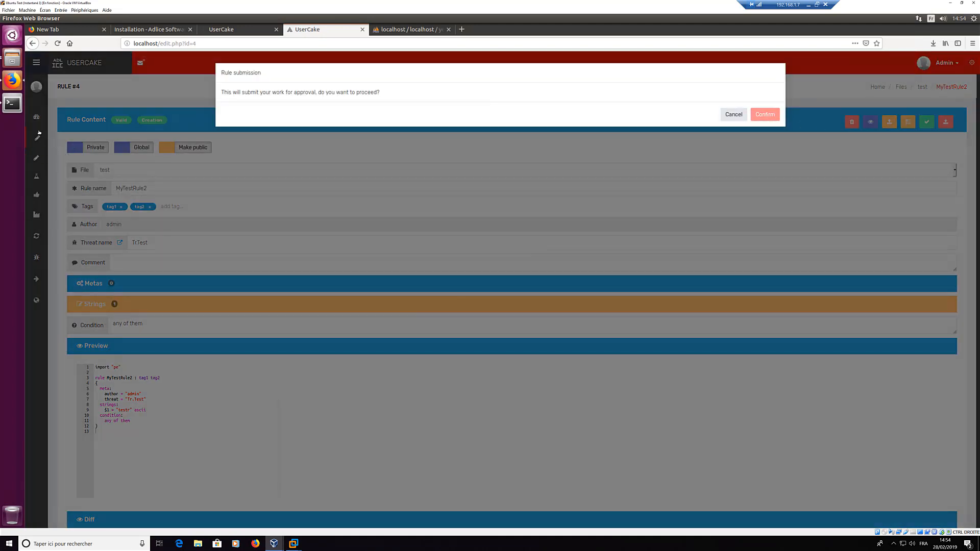
mouse_move(39, 134)
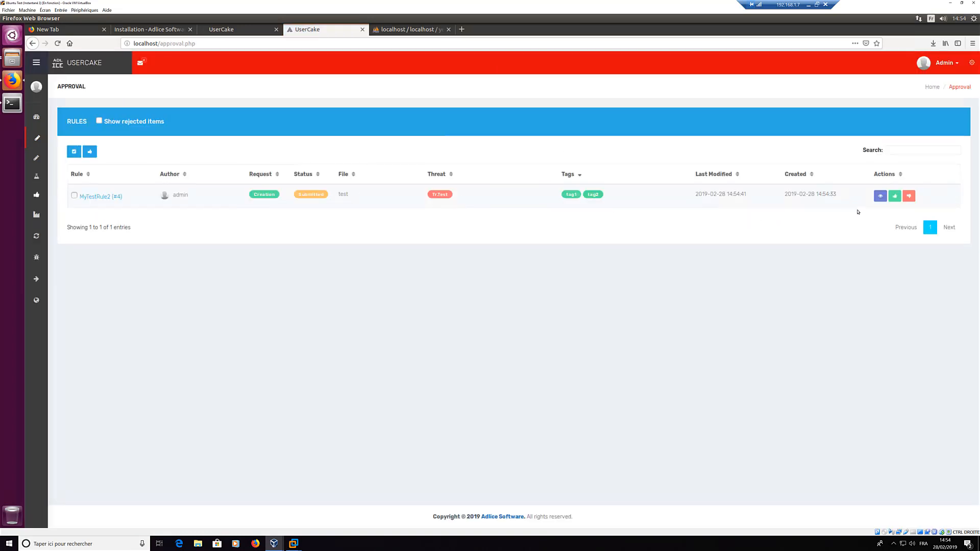
Step: Approve MyTestRule2, then open its Tr.Test threat page from the live rules search
click(897, 195)
click(54, 216)
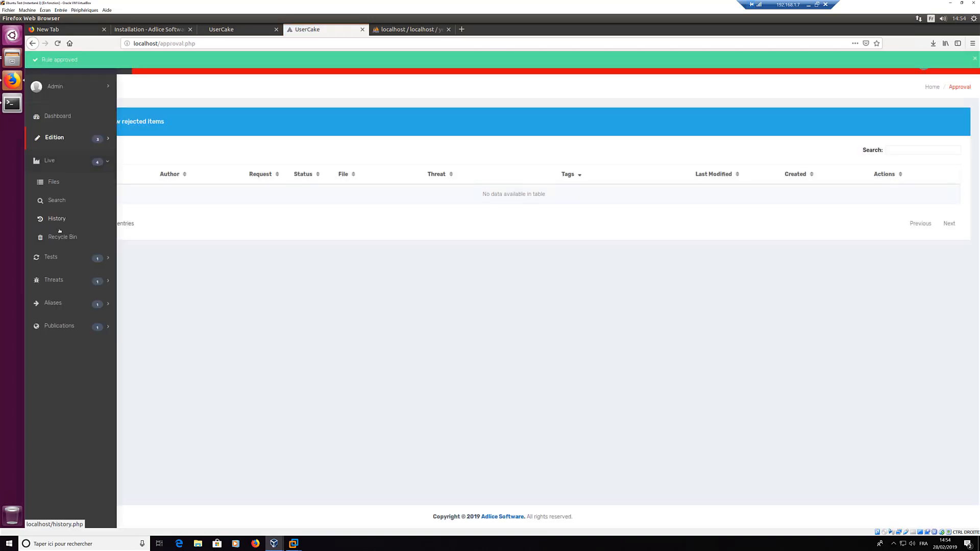
click(56, 200)
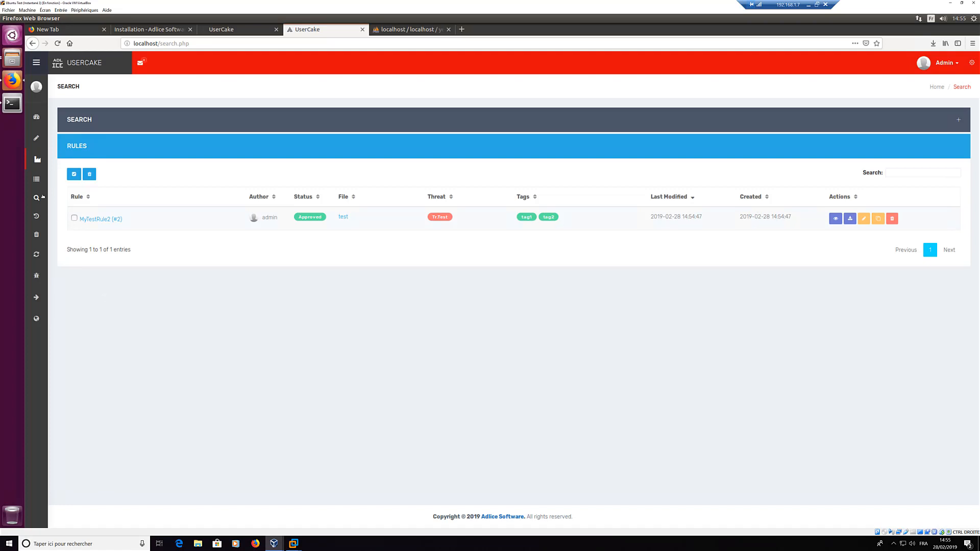
mouse_move(43, 197)
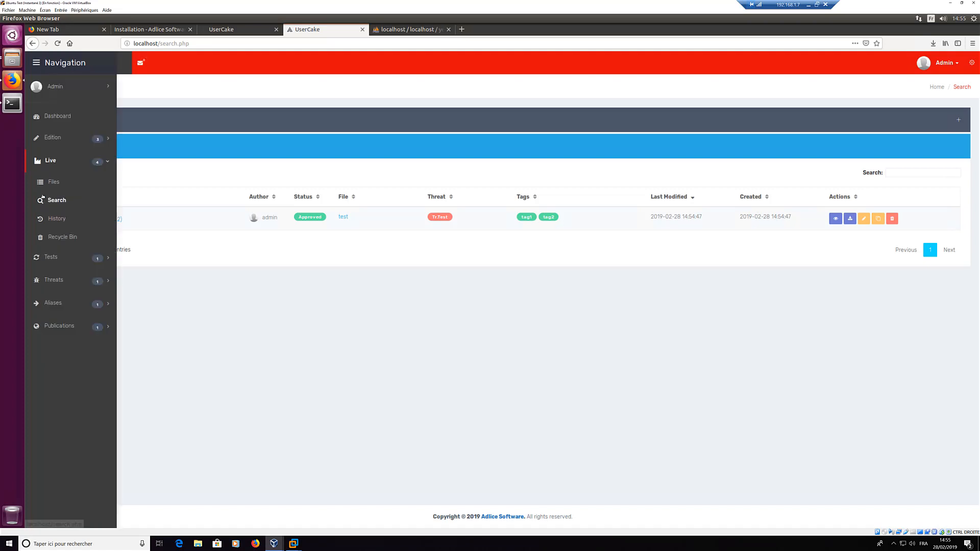
click(55, 281)
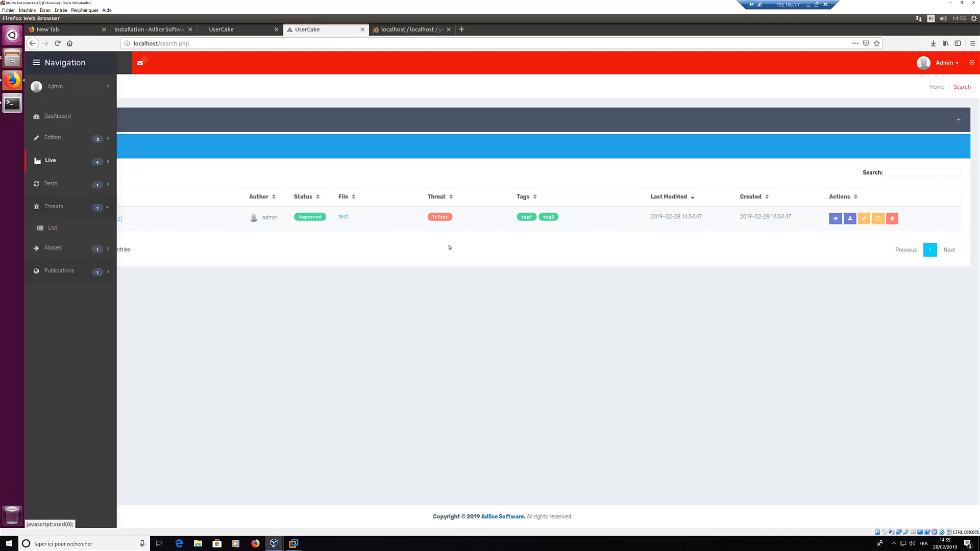
click(441, 217)
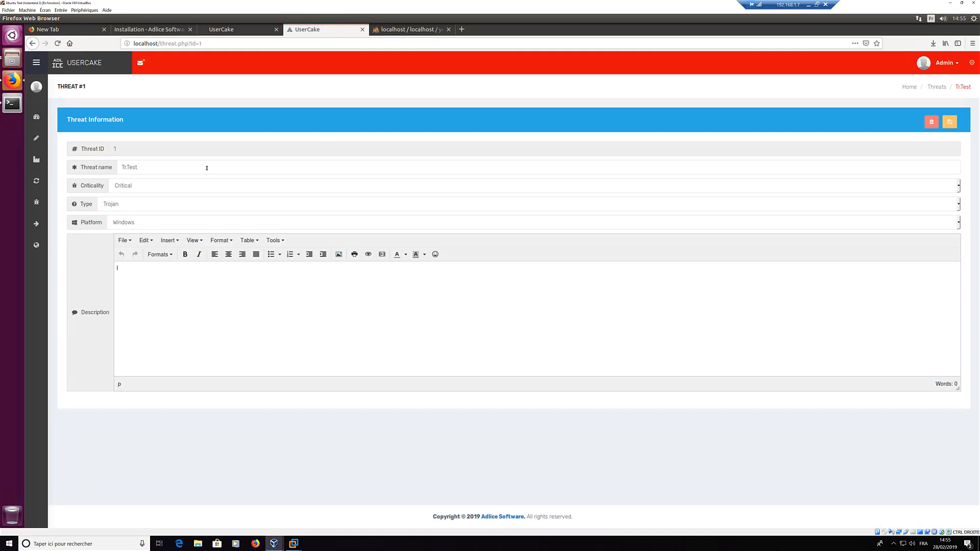
Step: Save Tr.Test as Potentially Malicious Spyware with description "Some description"
click(166, 168)
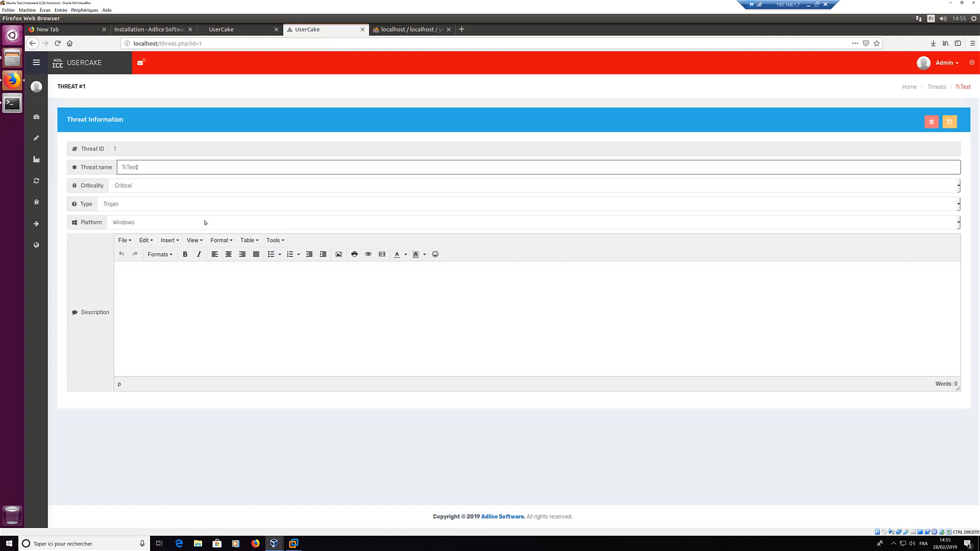
click(138, 187)
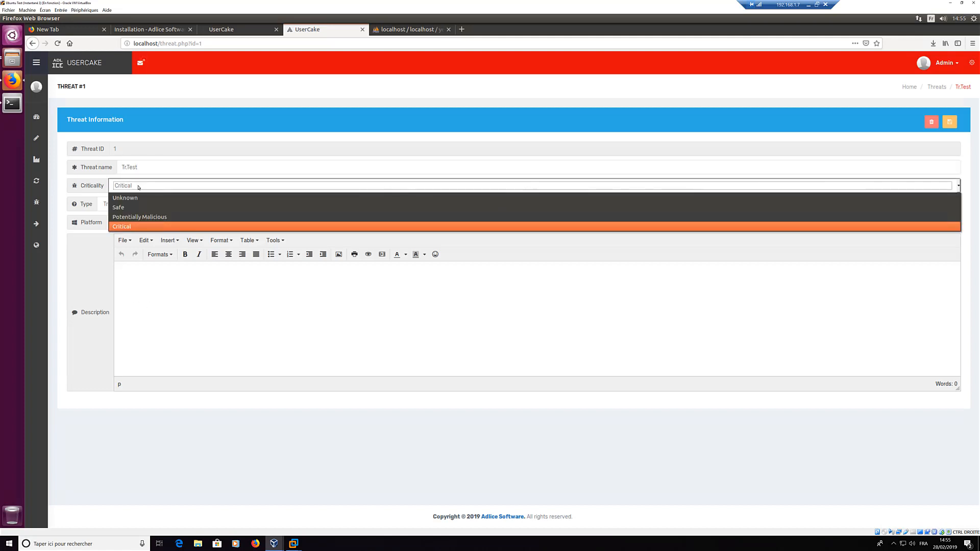
click(138, 186)
click(138, 186)
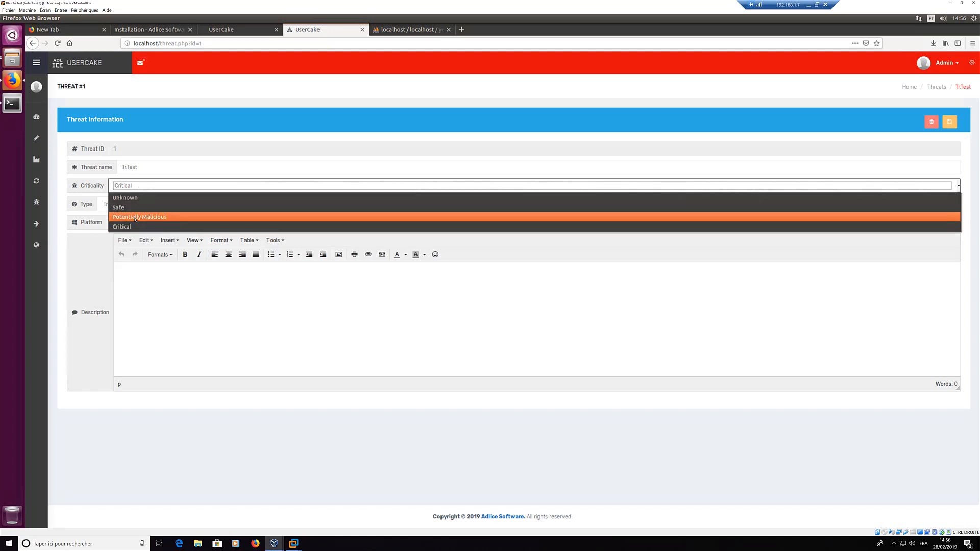
click(136, 218)
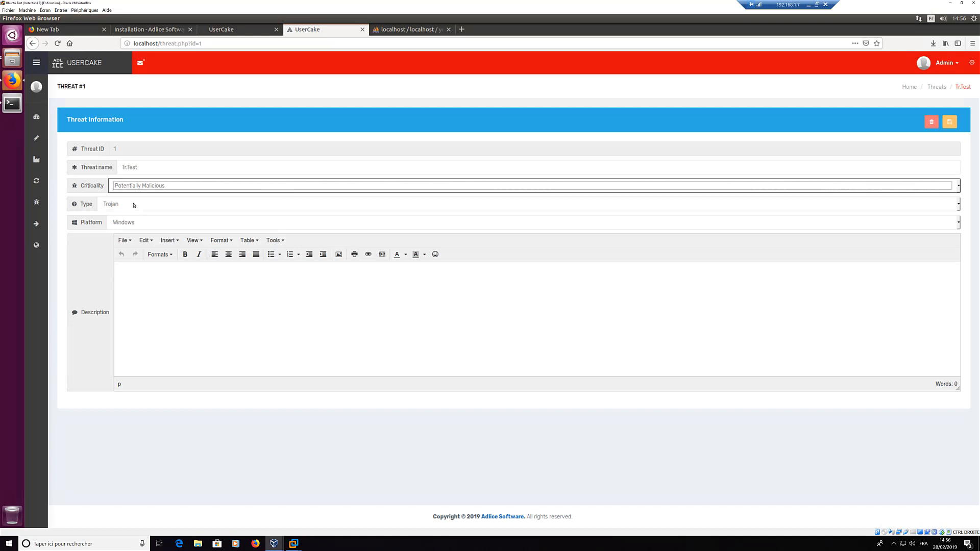
click(134, 206)
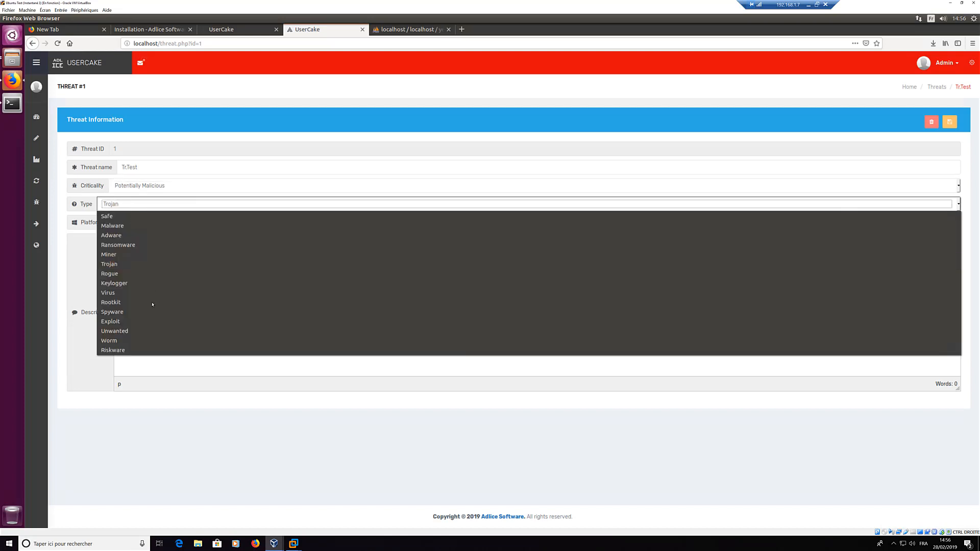
click(122, 313)
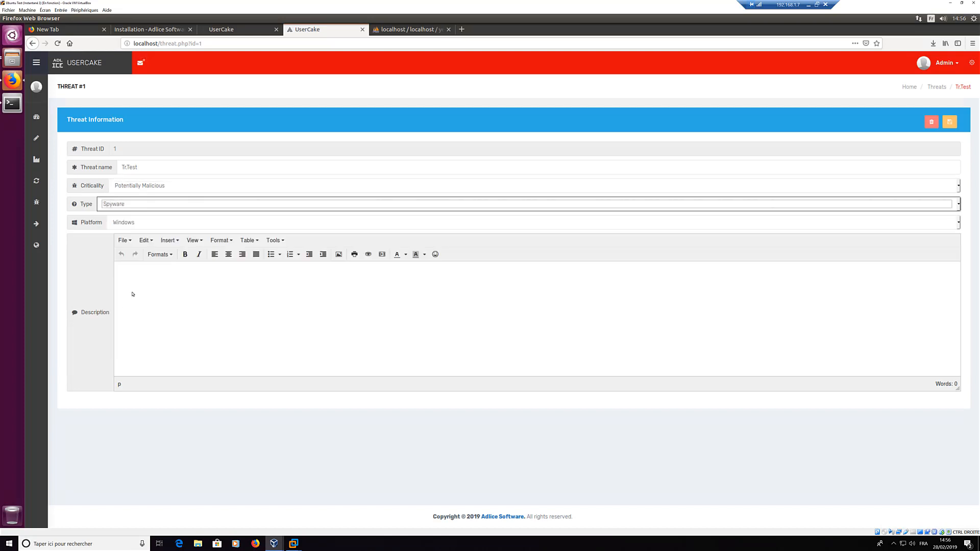
click(158, 303)
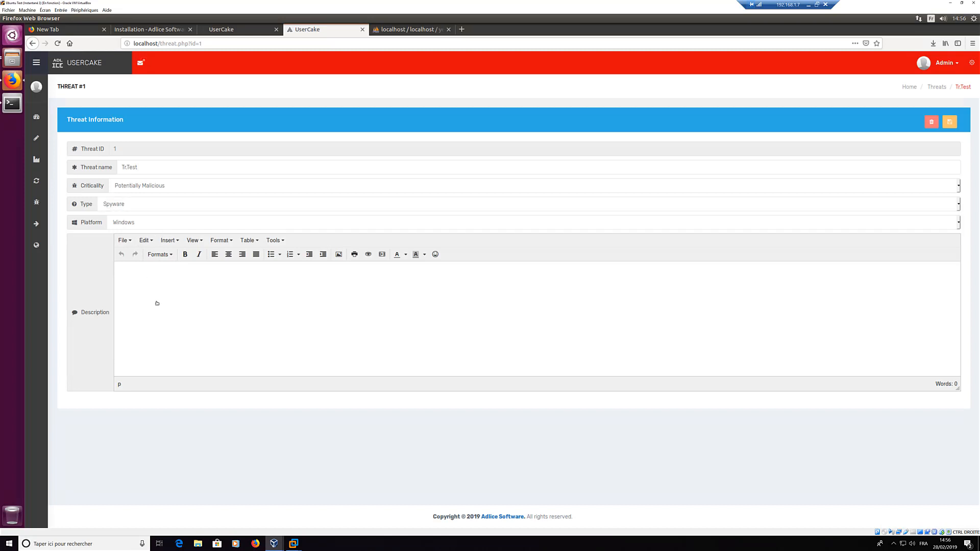
text(Some description)
click(951, 124)
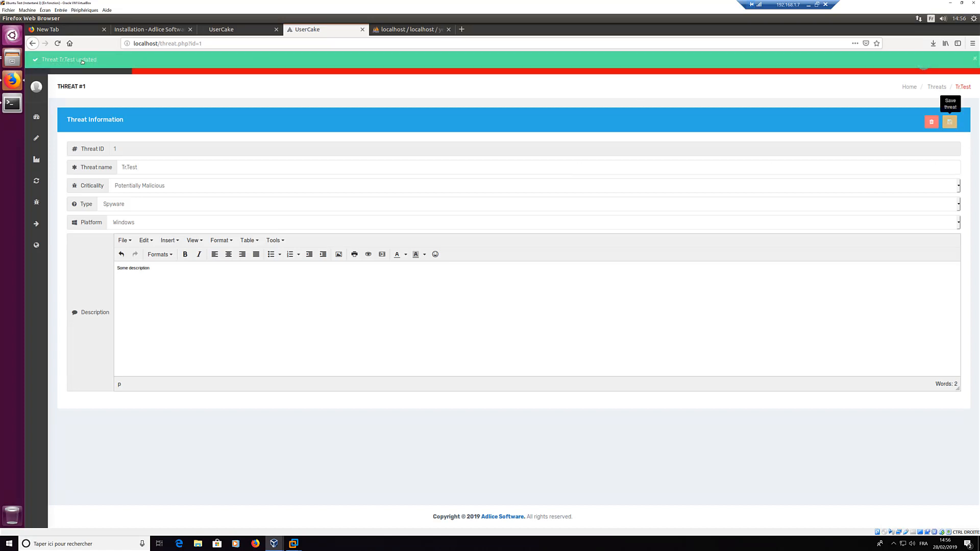
Step: Go from the live rules search to the Tests list, which has no test sets yet
mouse_move(40, 173)
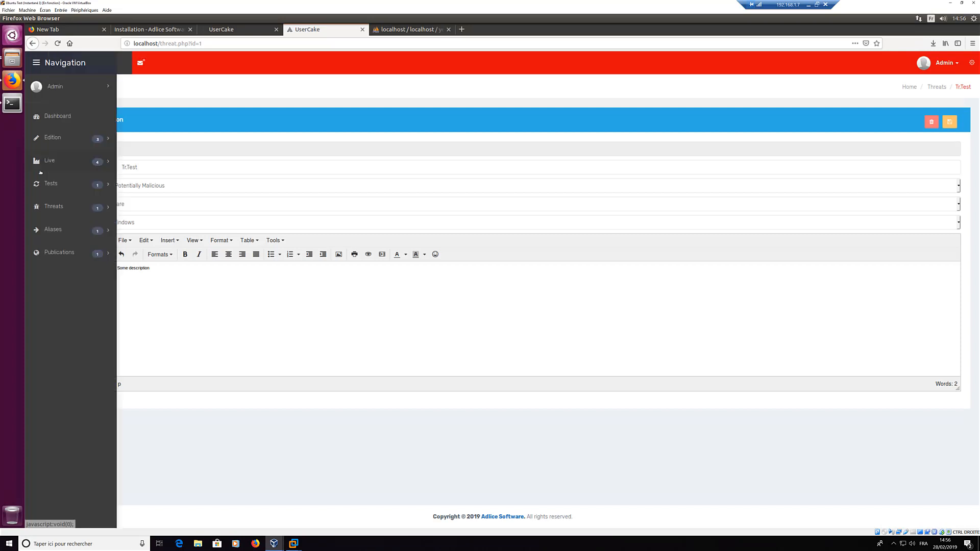
click(49, 161)
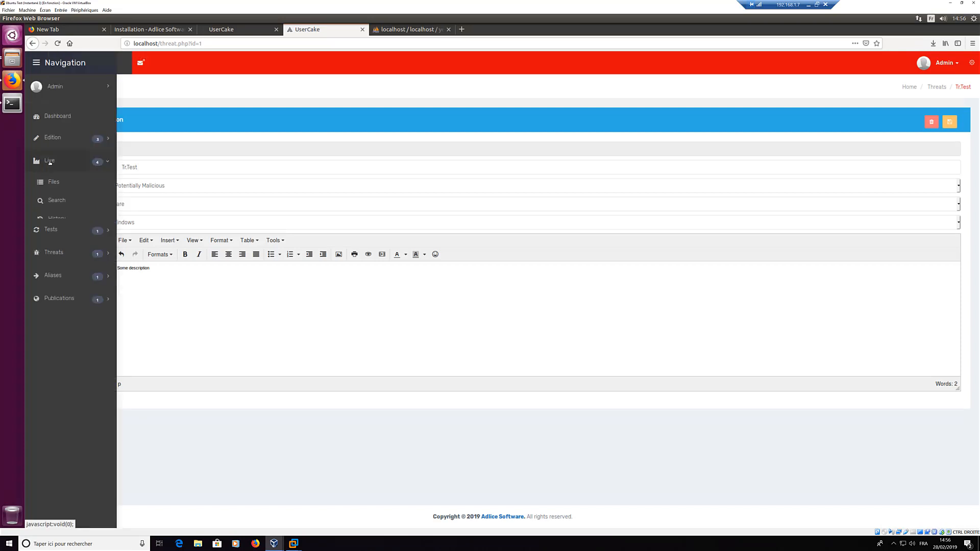
click(54, 200)
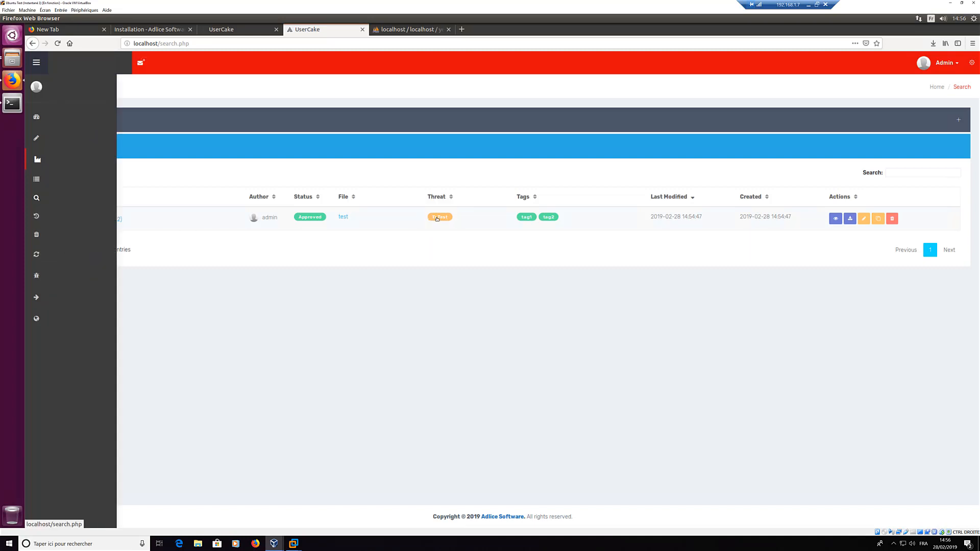
mouse_move(37, 197)
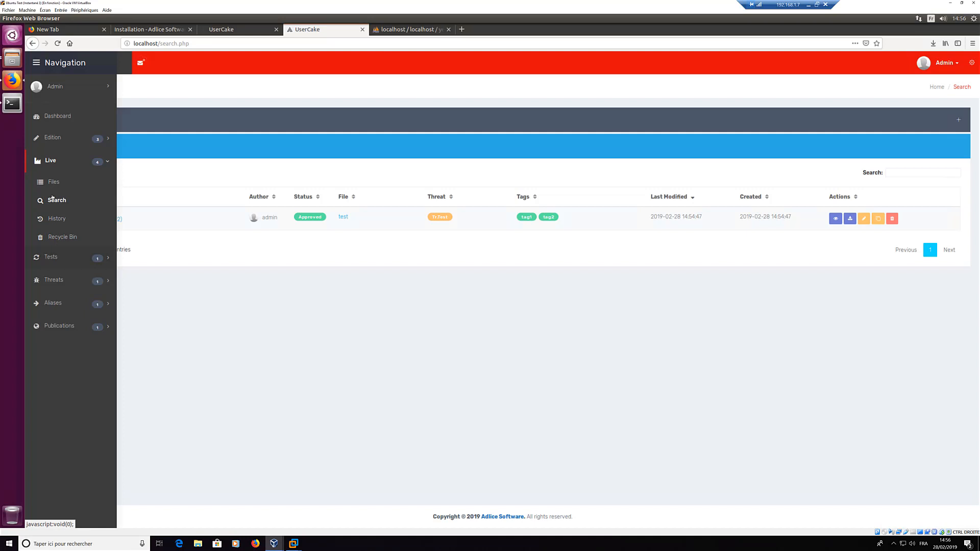
click(51, 256)
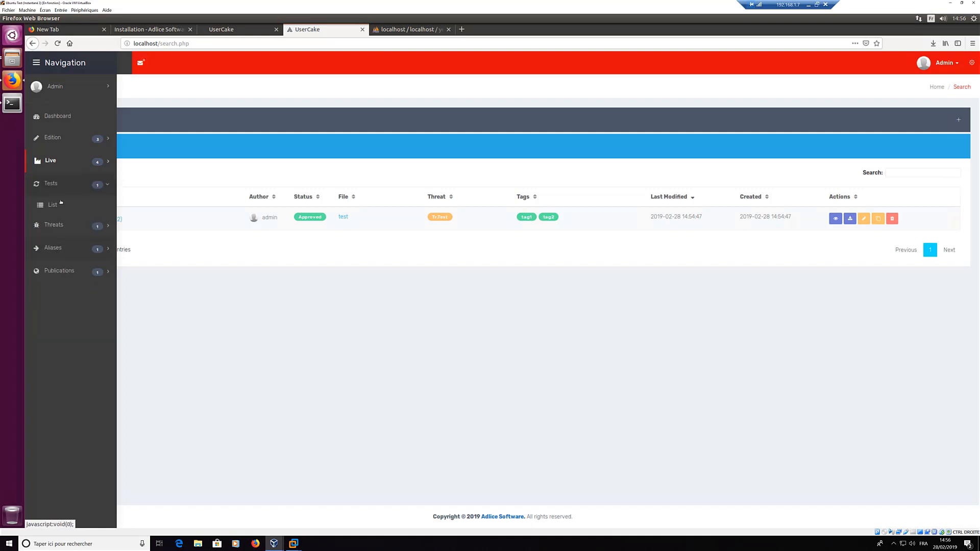
click(52, 205)
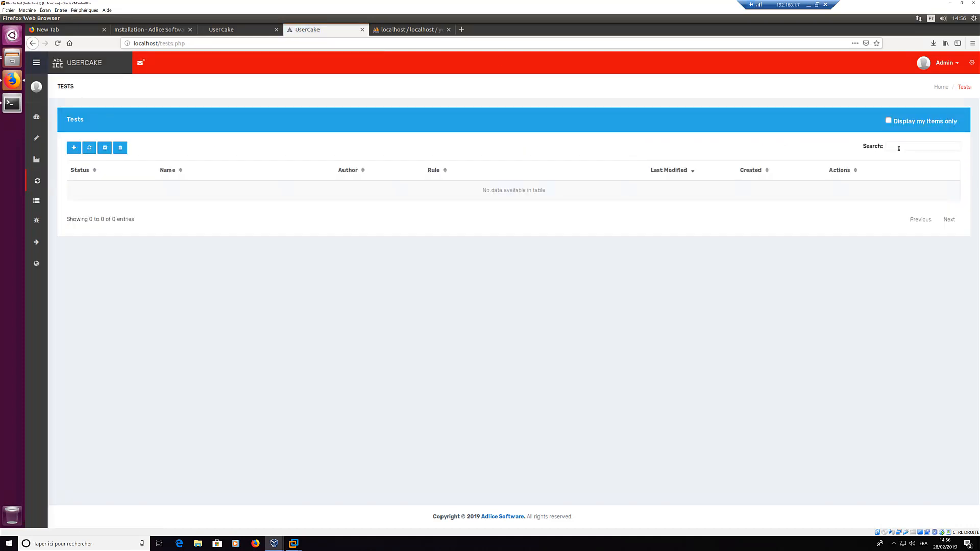
Step: Create test set MyTestSet1 linked to MyTestRule2 and open its detail page
click(74, 149)
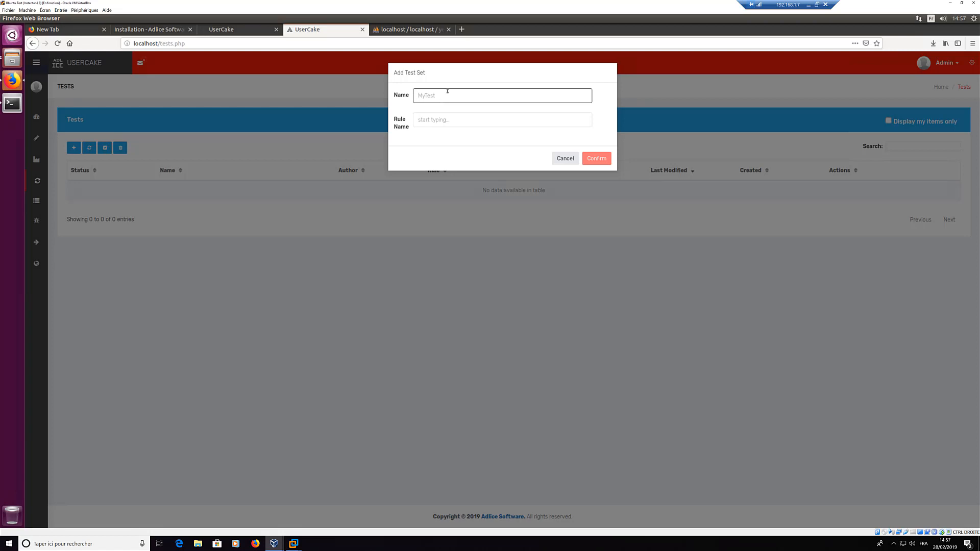
text(MyTestSet1)
key(Tab)
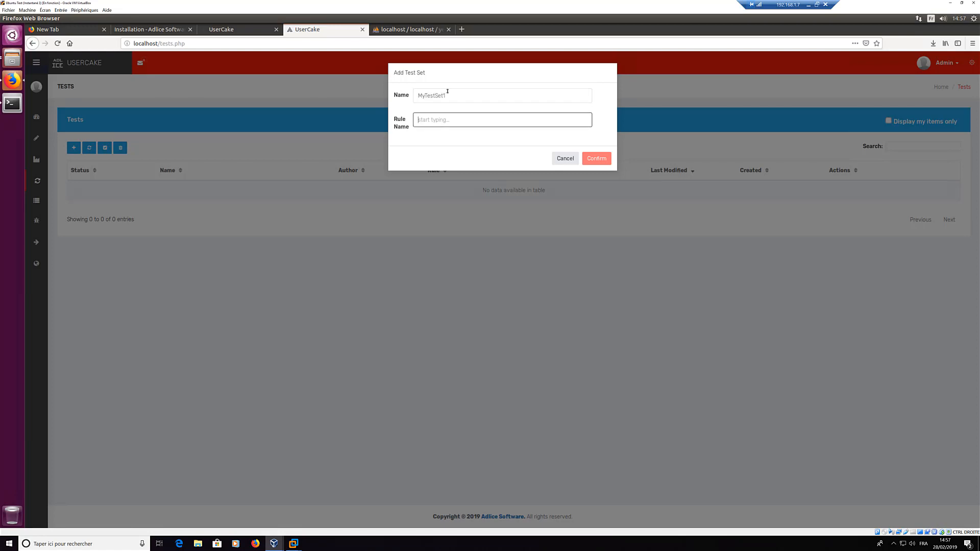
text(Rule)
double_click(440, 122)
text(My)
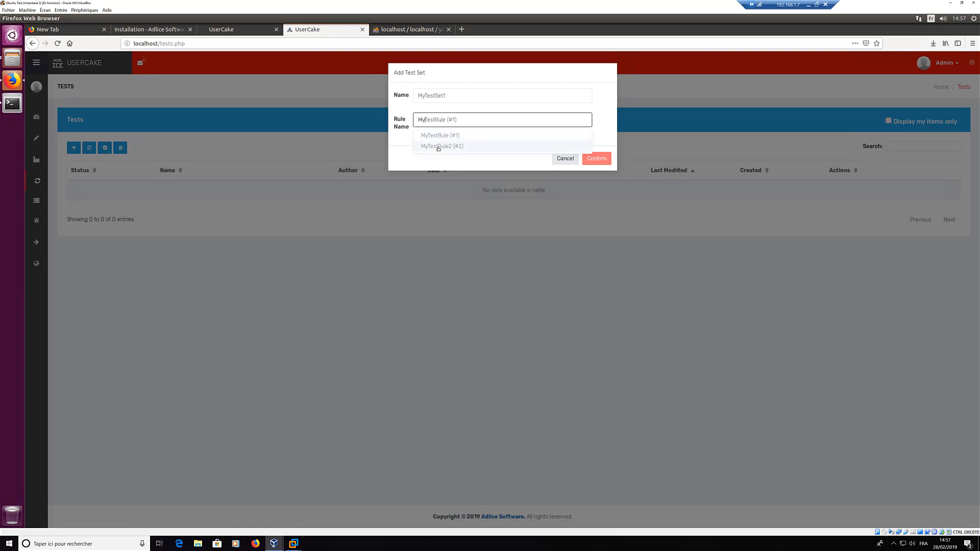
click(439, 147)
click(596, 159)
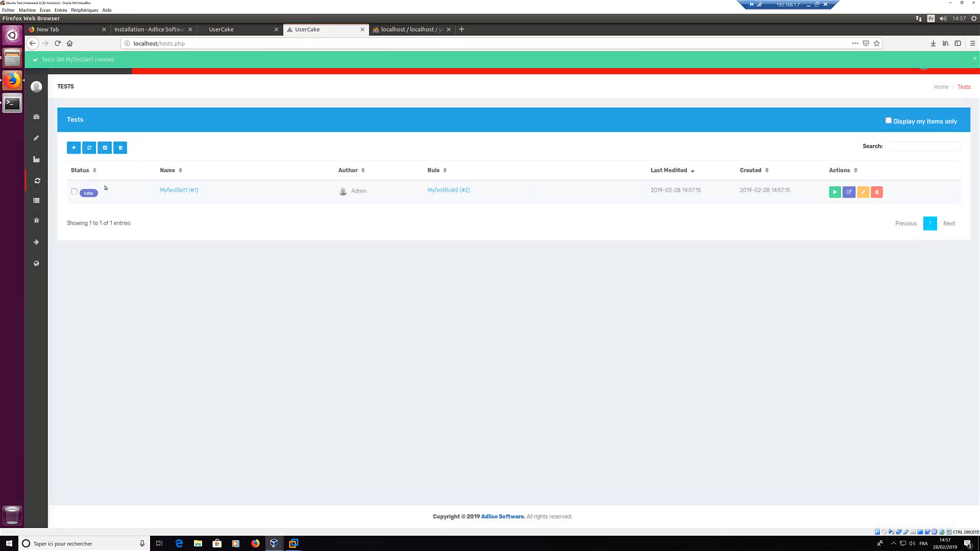
click(848, 192)
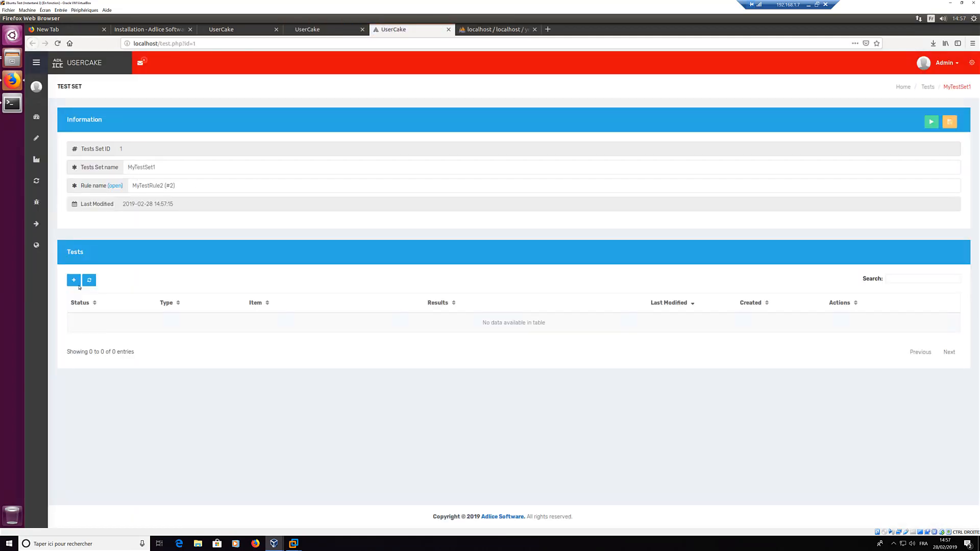
Step: Check MyTestRule2's testr string in a separate tab, then begin a new String (ANSI) test
middle_click(121, 187)
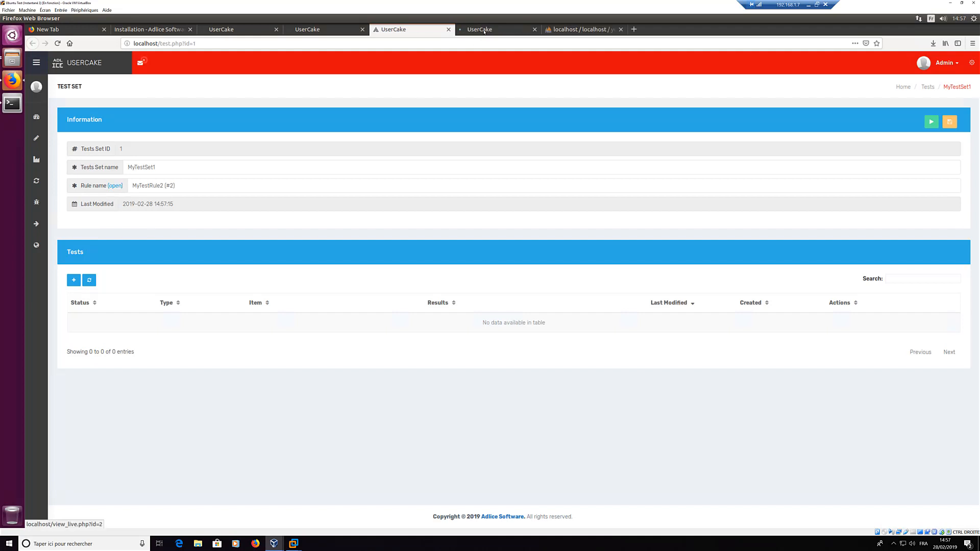
click(485, 32)
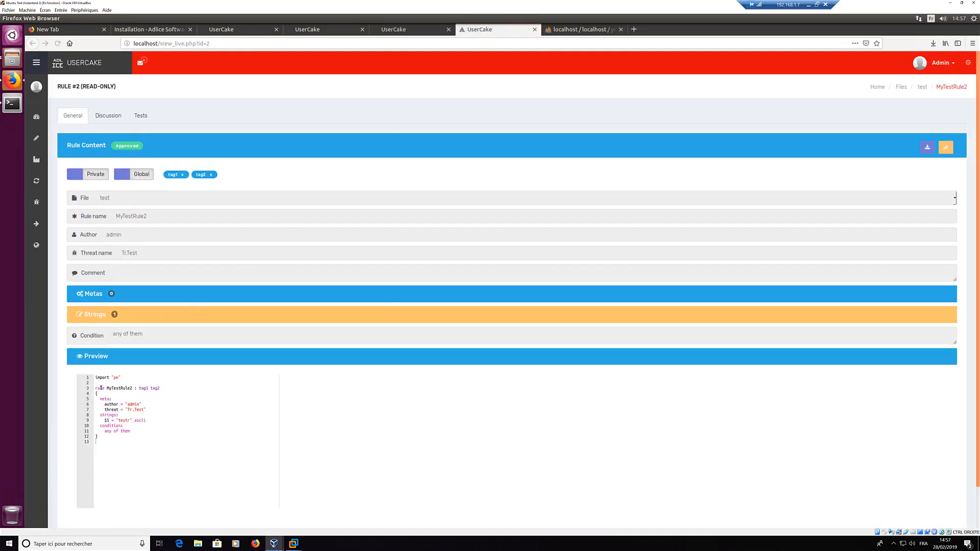
double_click(122, 420)
key(ctrl+w)
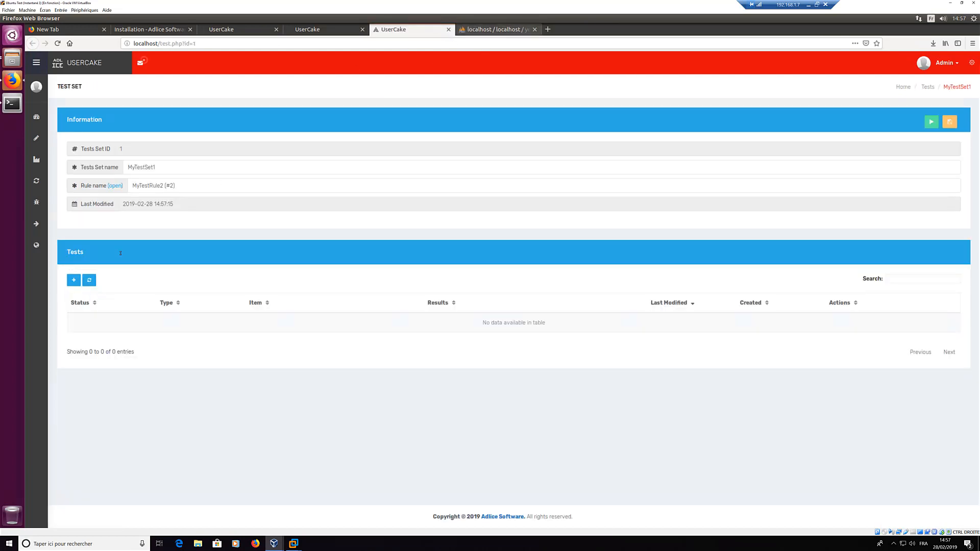
click(73, 280)
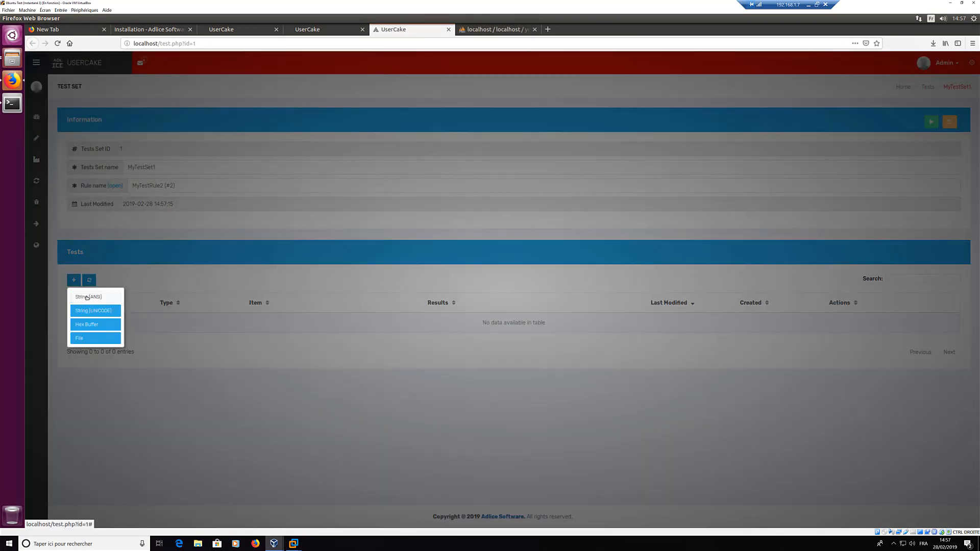
click(87, 297)
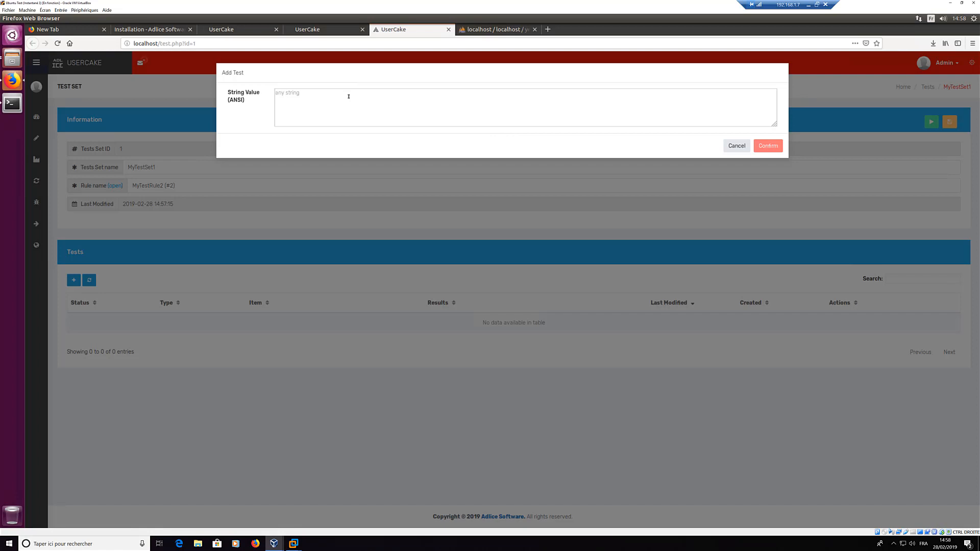
Step: Add ANSI test 'testr', pad it with filler letters on both sides, and run it to a pass
text(testr)
click(768, 146)
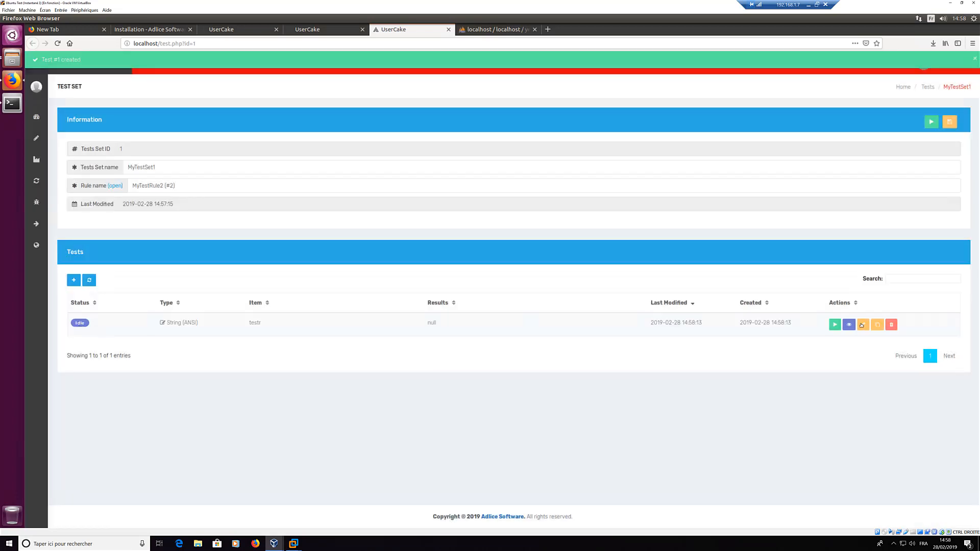
click(863, 325)
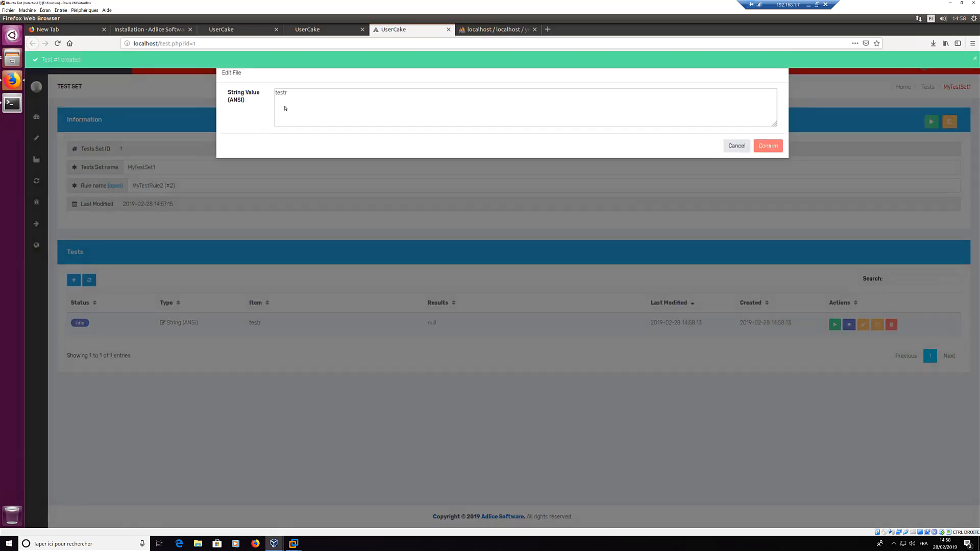
click(310, 105)
text(dsdqsdsqsdqd)
click(276, 93)
text(sdqsdqsdqsd)
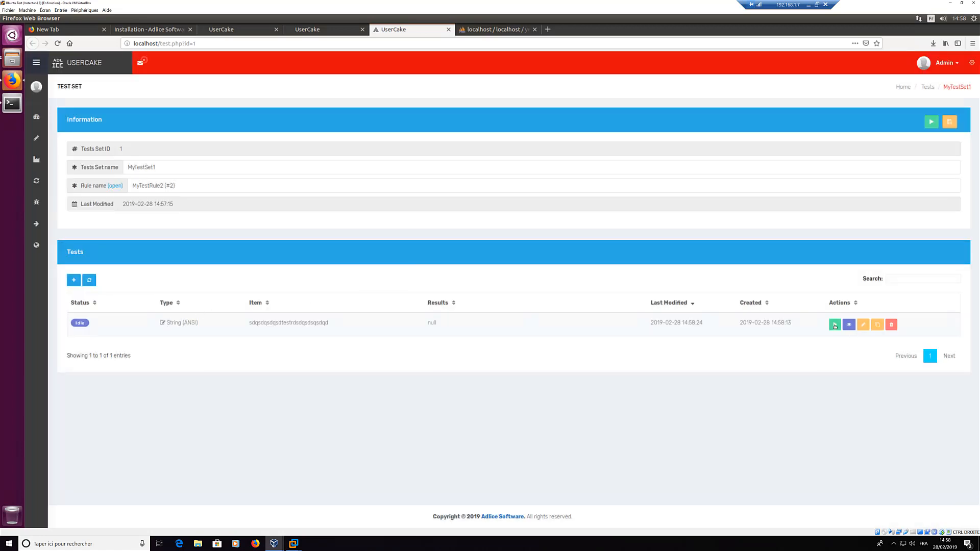
click(835, 325)
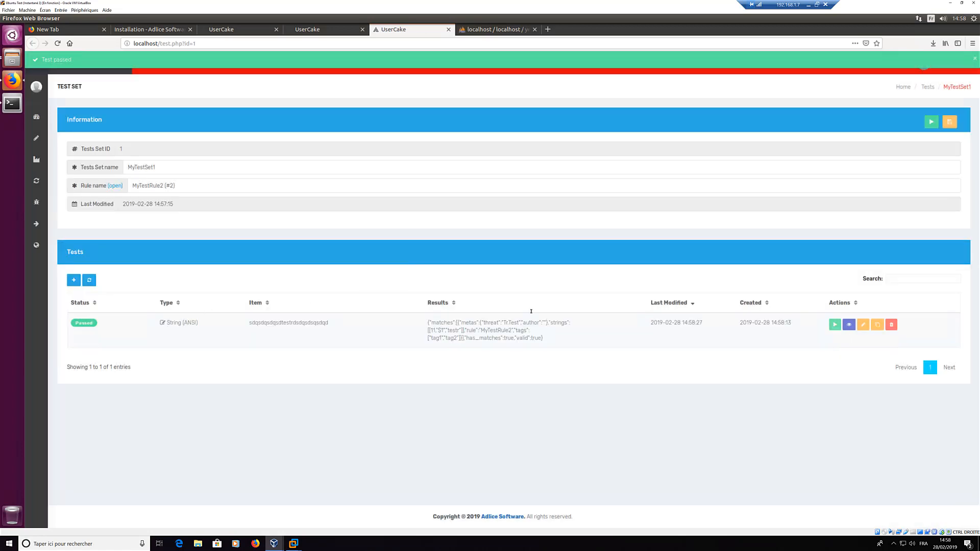
Step: Add a second ANSI test of repeated a's and run all tests in MyTestSet1
double_click(451, 331)
click(73, 279)
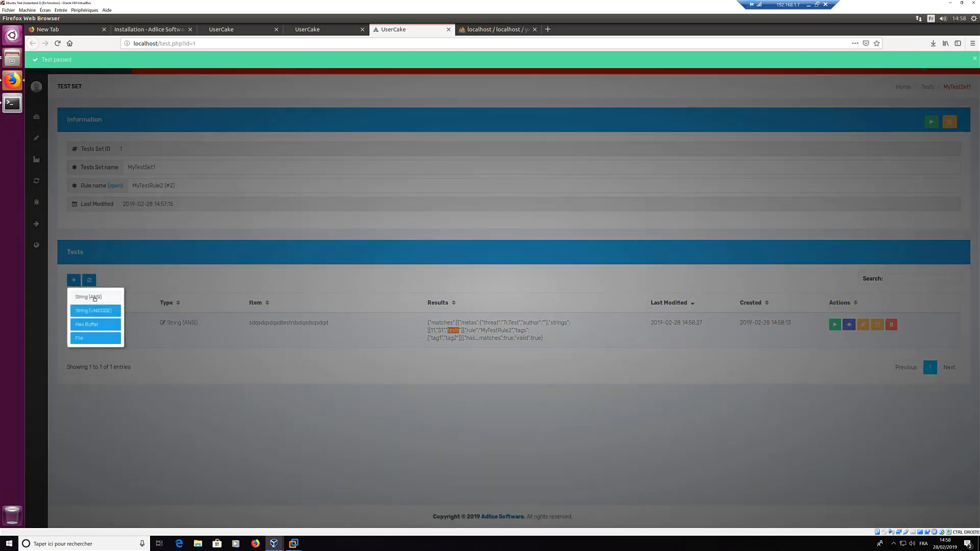
click(94, 299)
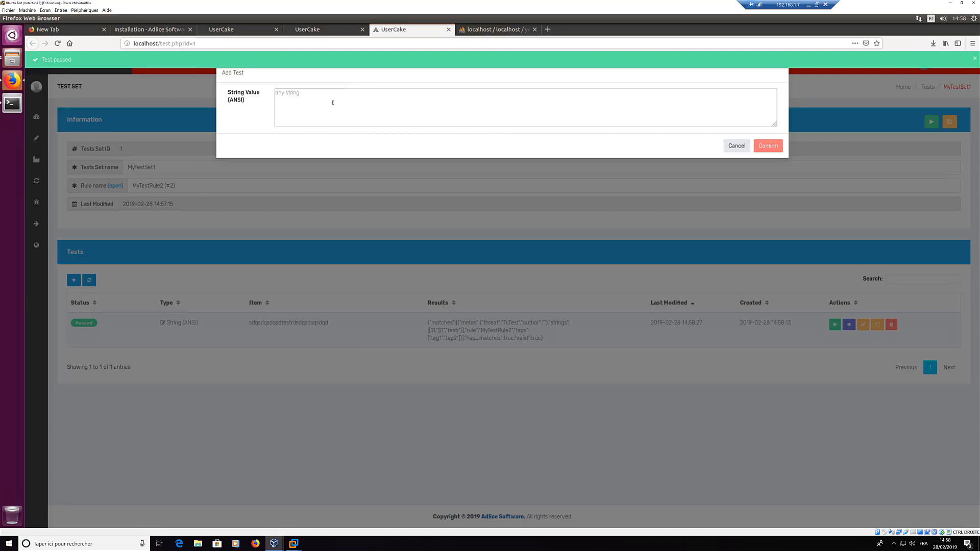
text(aaaaaaaaaaaaaaaa)
click(764, 148)
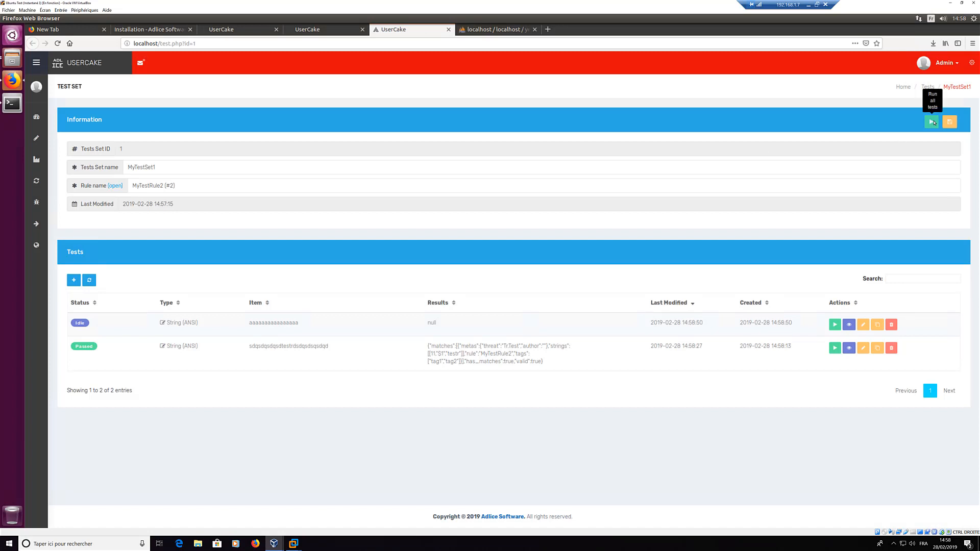
click(932, 122)
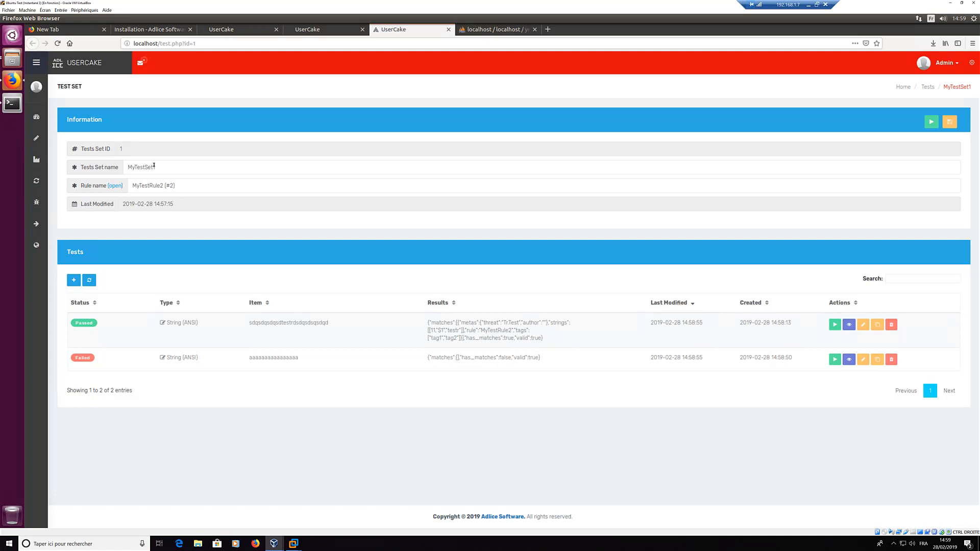
mouse_move(36, 205)
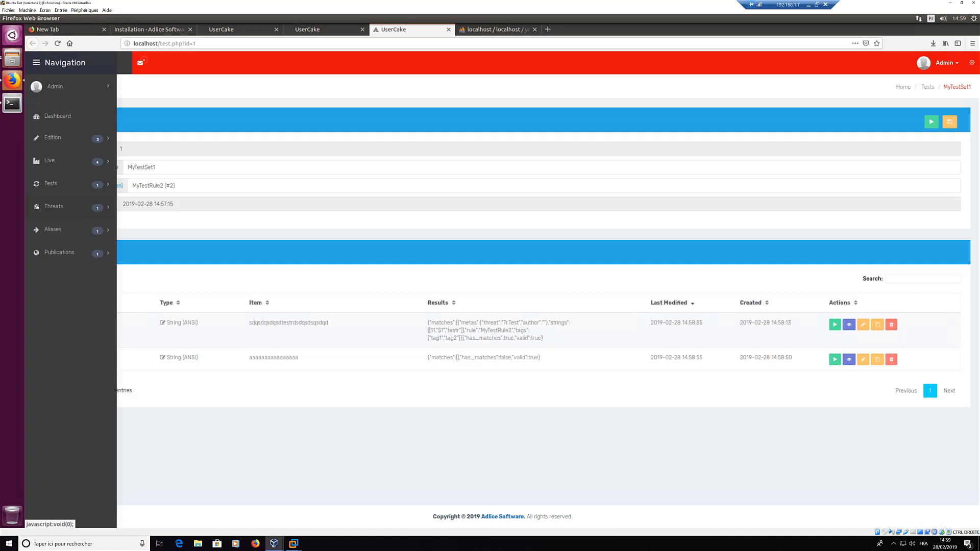
Step: Go to the Aliases list and start a new alias entry
click(53, 231)
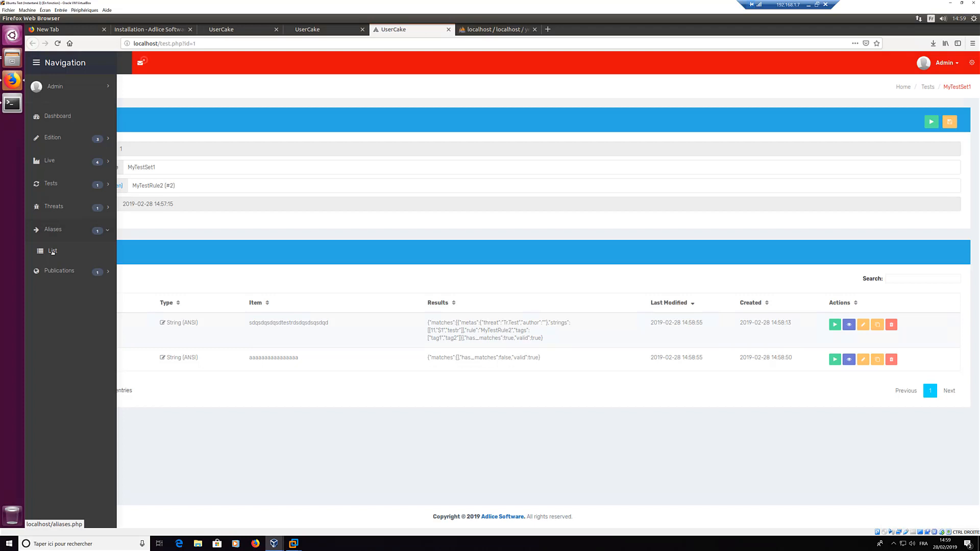
click(53, 252)
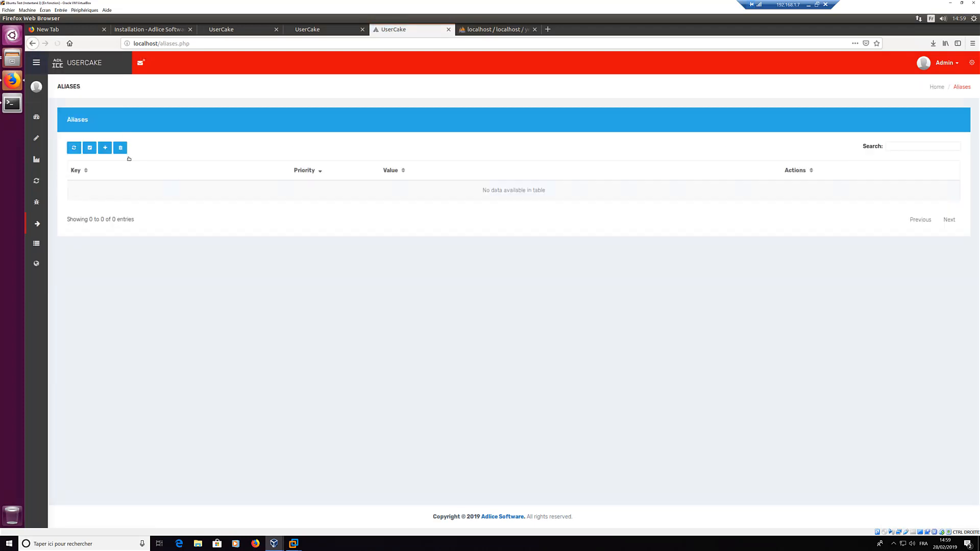
click(105, 148)
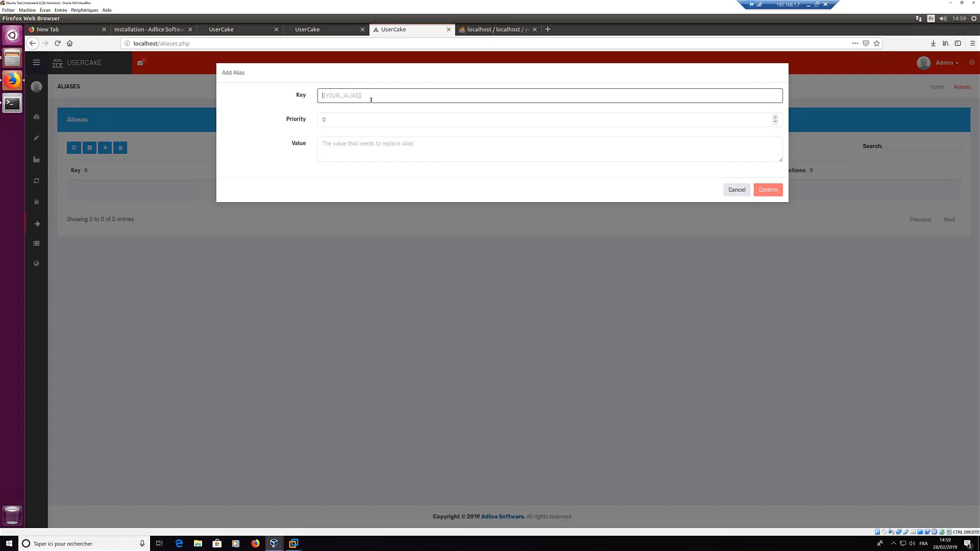
Step: Create alias [[BIGSTRING1]] with priority 0 and value 'somethingverylongstrrinside'
text([[BISTRING1]])
key(Tab)
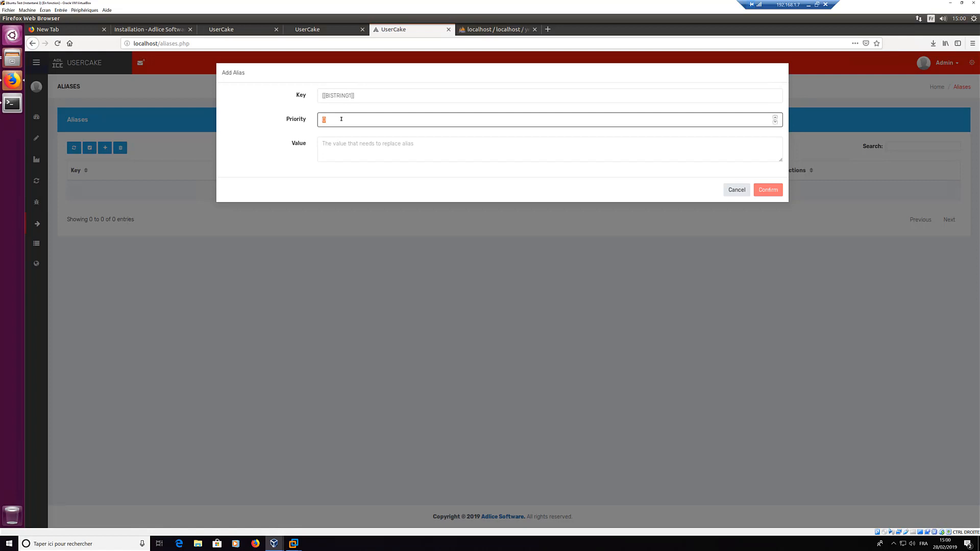
click(331, 95)
text(G)
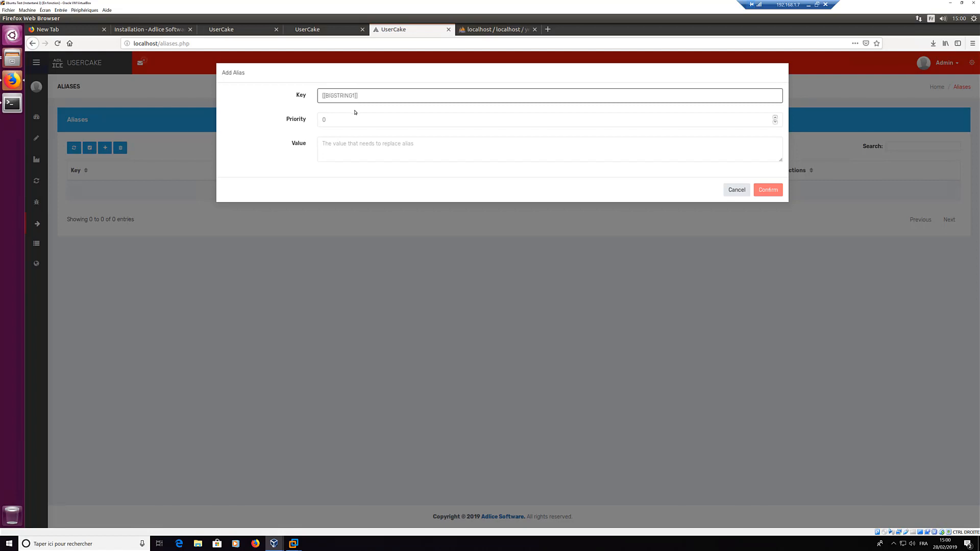
click(396, 125)
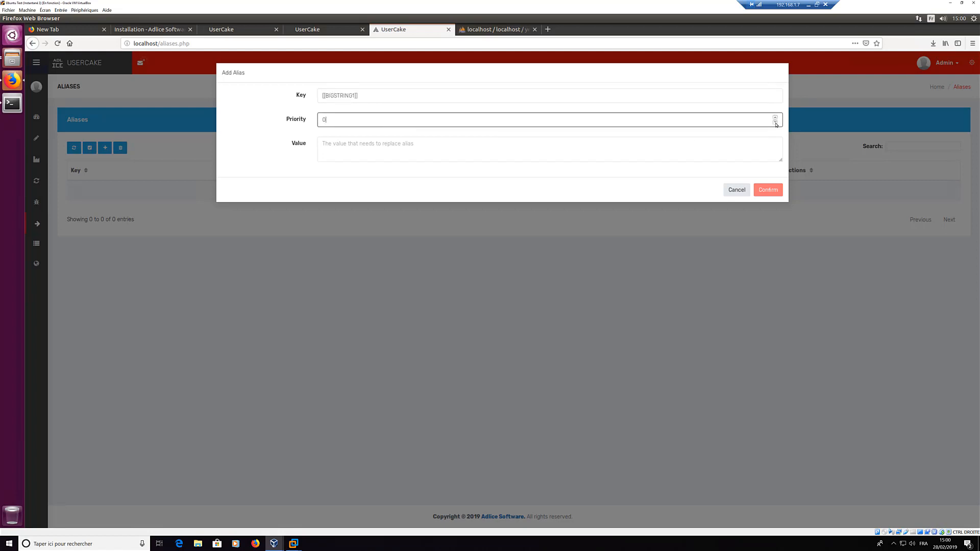
click(350, 143)
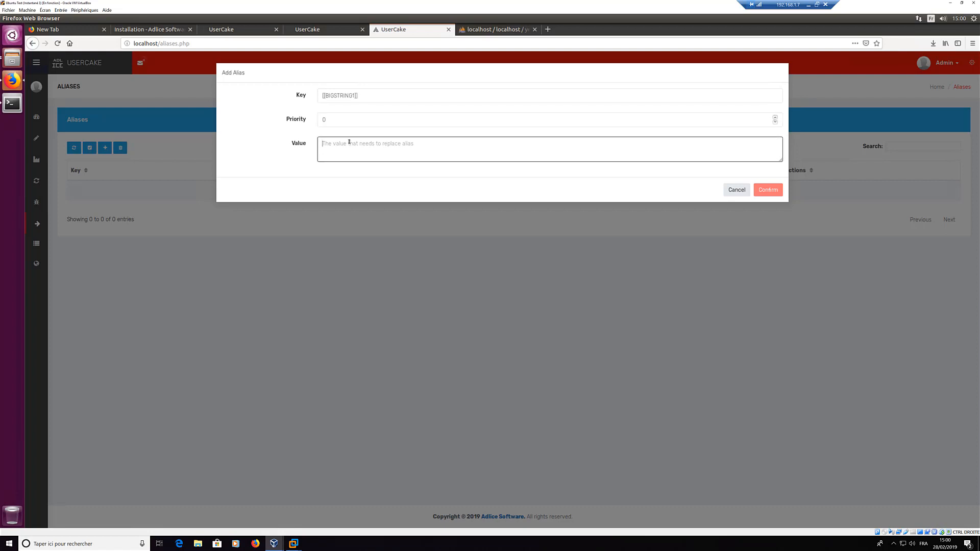
text(somethingverylon)
text(g)
text(string)
text(rinside)
key(Delete)
key(Delete)
key(Delete)
click(774, 190)
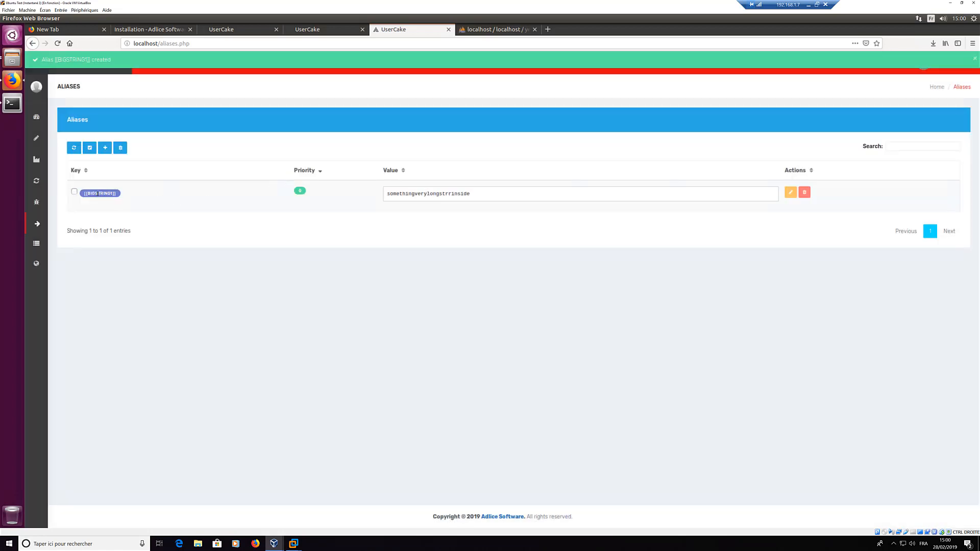
Step: Select the [[BIGSTRING1]] key text, then open MyTestRule2 from the test rule file for editing
double_click(97, 193)
drag(110, 194, 117, 194)
key(ctrl+c)
mouse_move(40, 167)
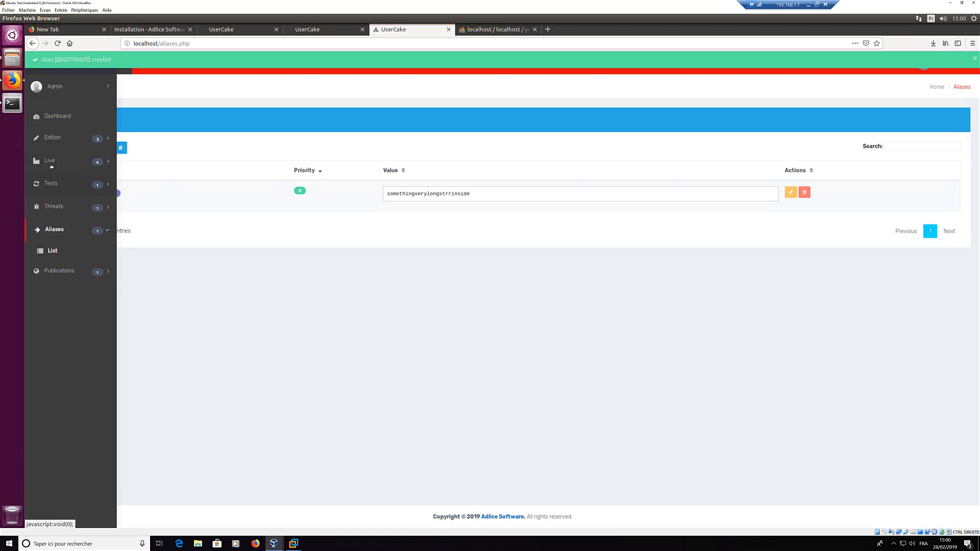
click(52, 163)
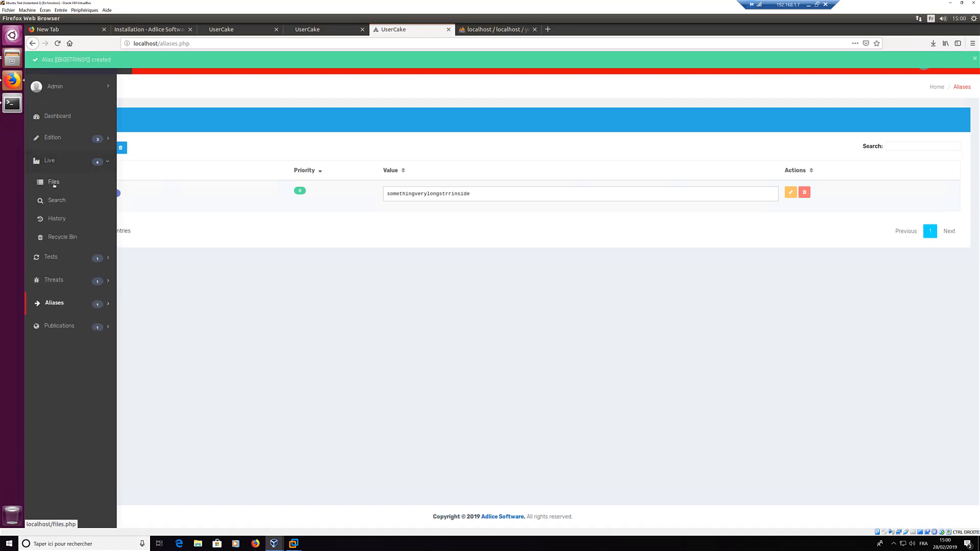
click(54, 182)
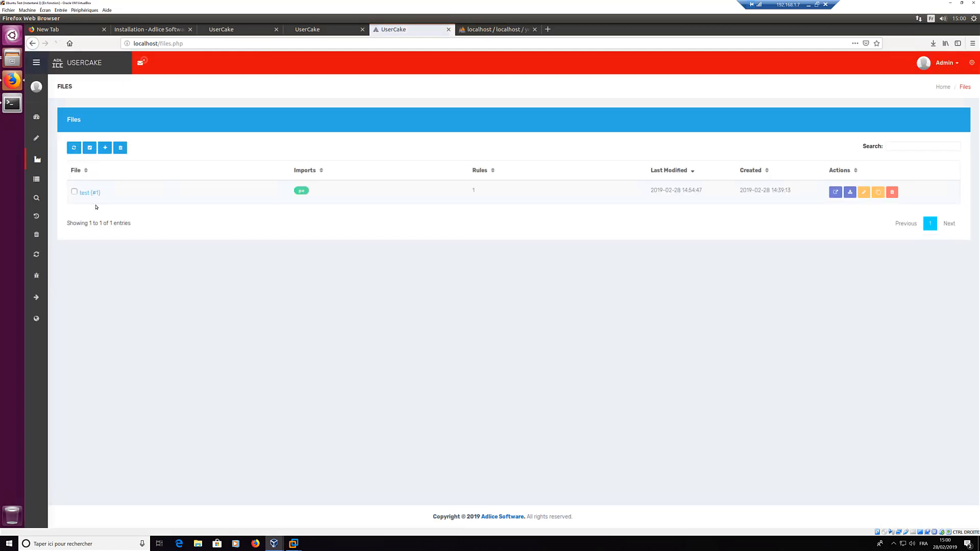
click(94, 194)
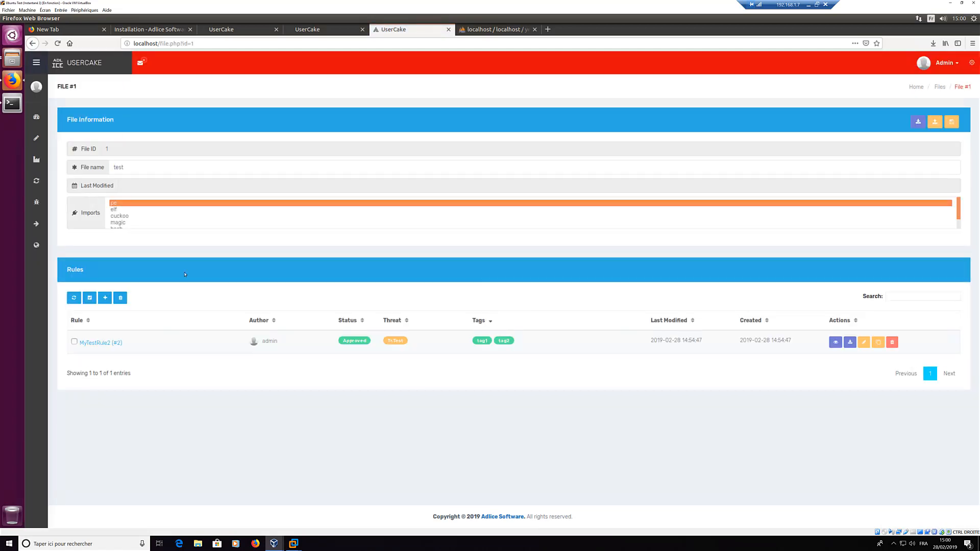
click(863, 342)
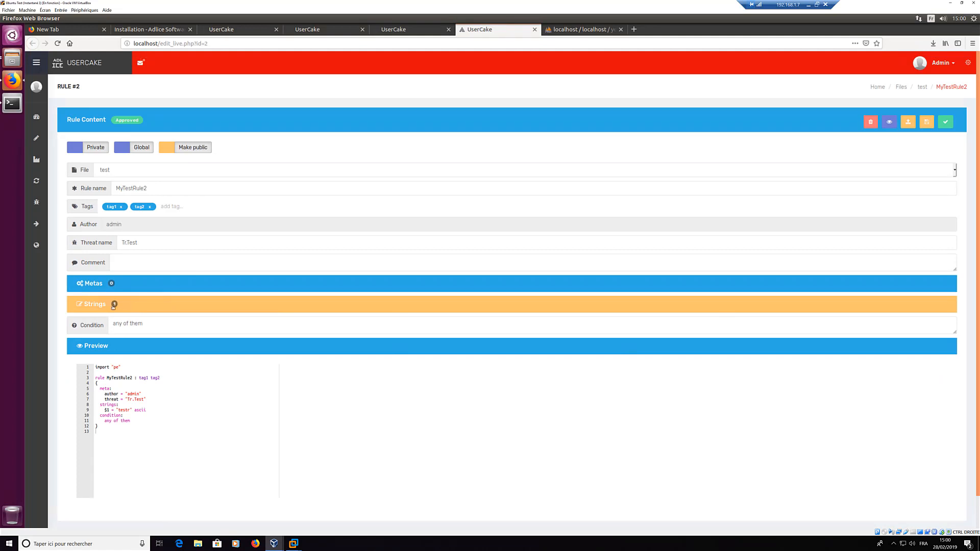
Step: Change string $1 to $2 with the pasted value [[BIGSTRING1]] in place of testr
click(95, 304)
scroll(240, 352, down, 1)
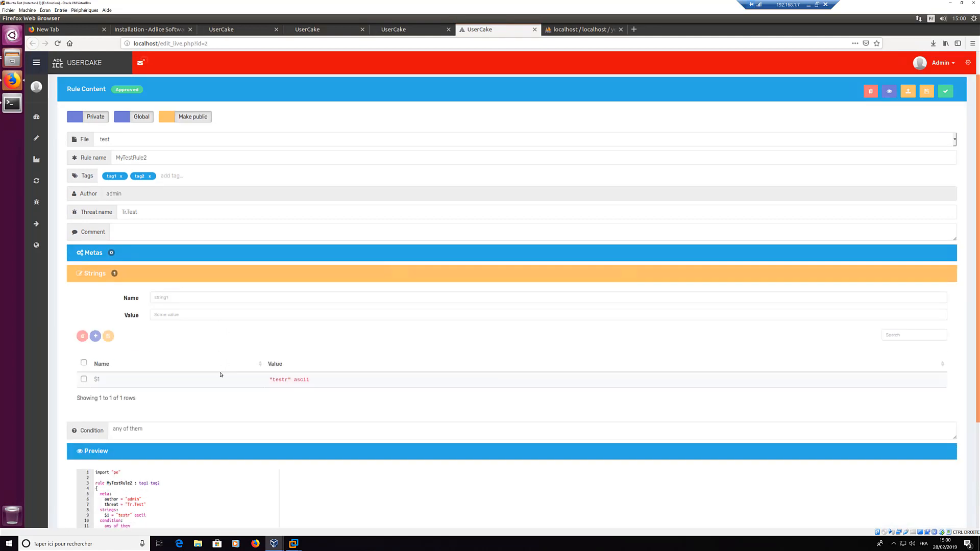
click(281, 367)
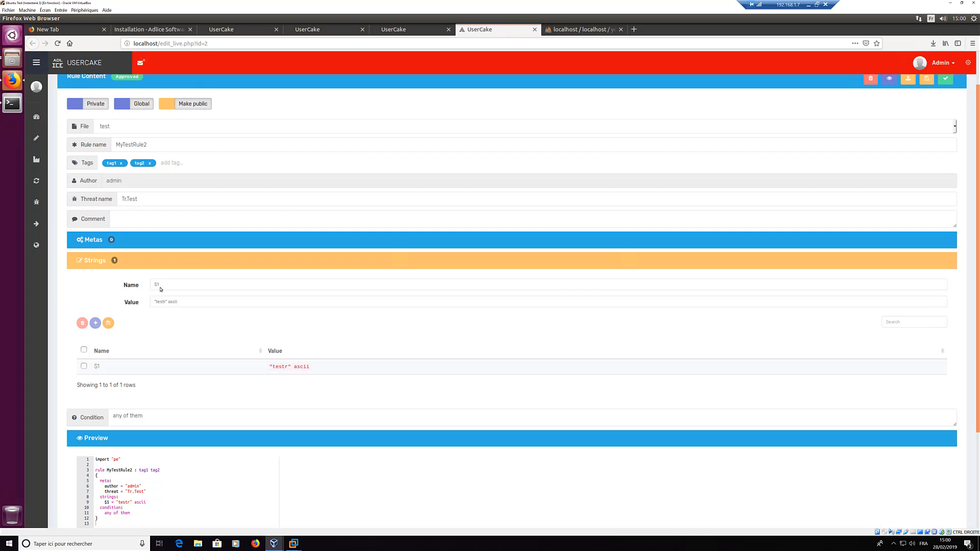
click(179, 285)
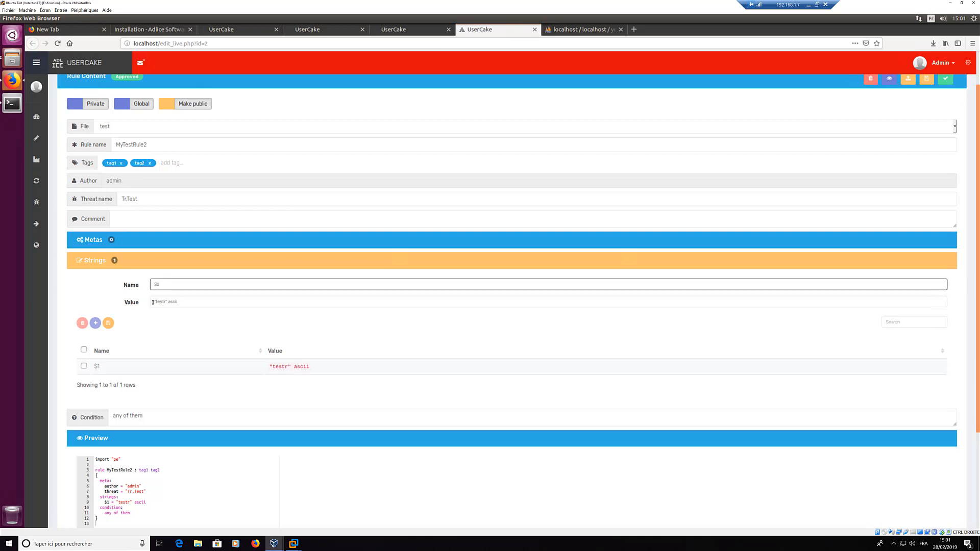
click(188, 302)
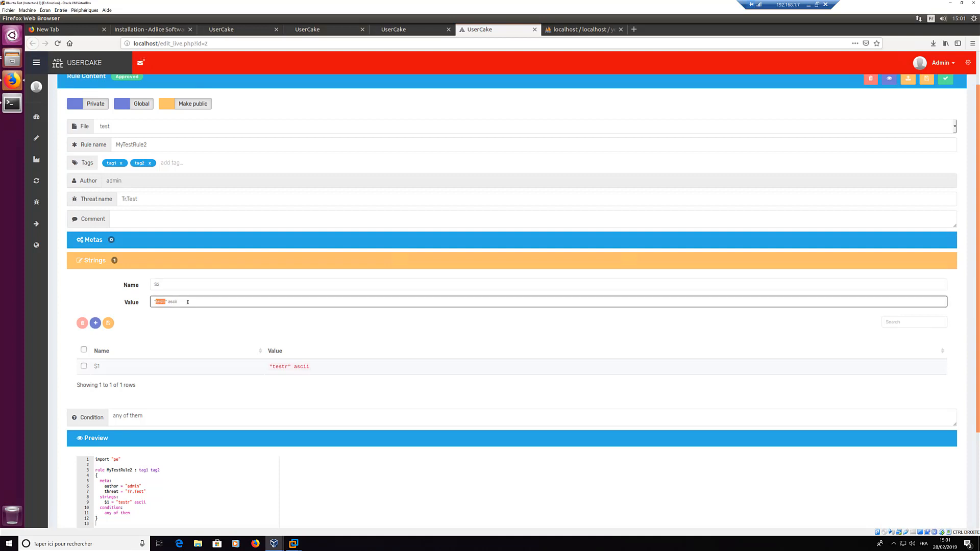
key(ctrl+v)
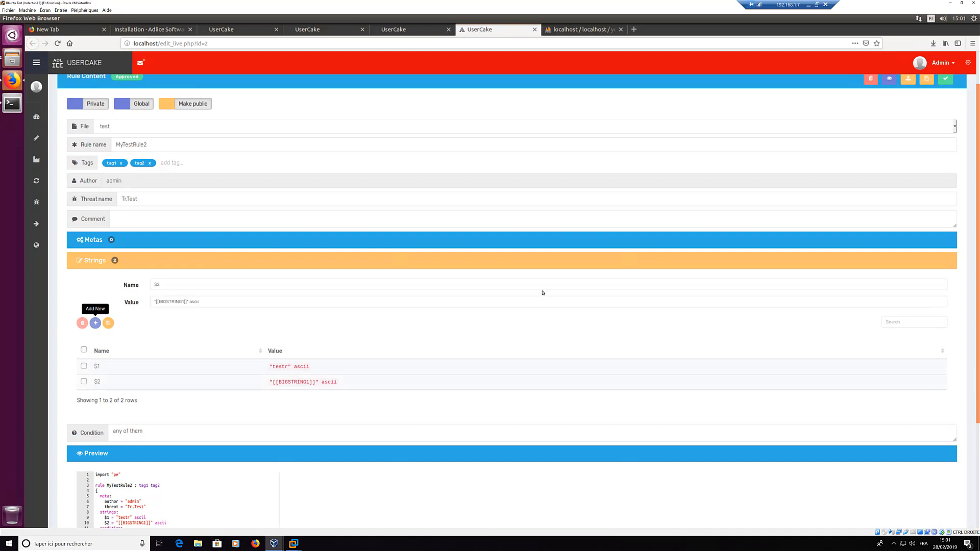
scroll(518, 322, up, 1)
scroll(482, 339, down, 3)
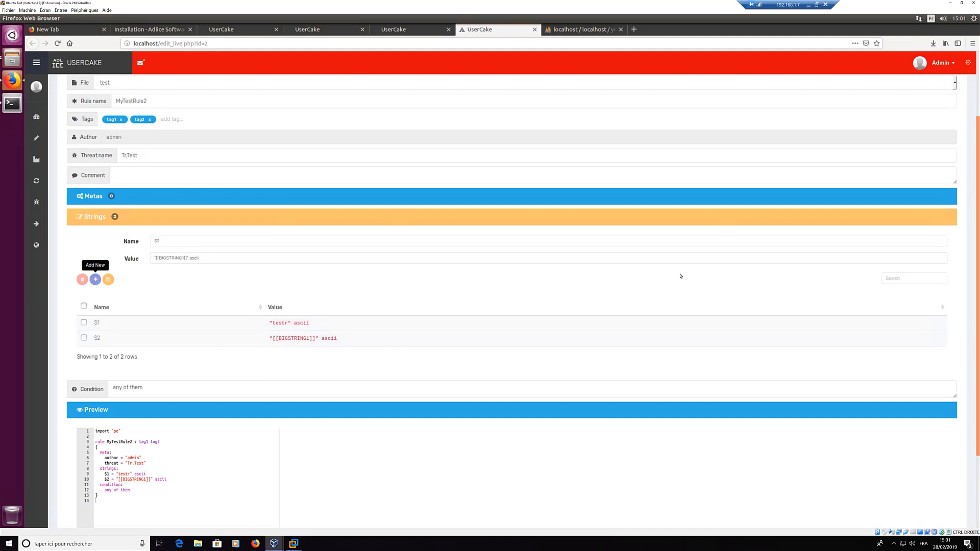
scroll(848, 217, up, 3)
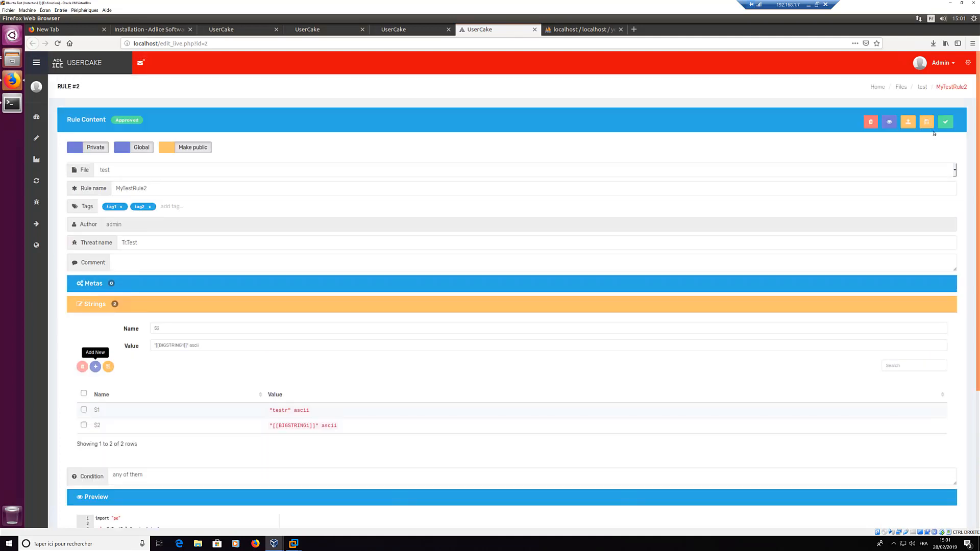
Step: Save and check the rule, then export MyTestRule2.yar and open it in gedit
click(928, 122)
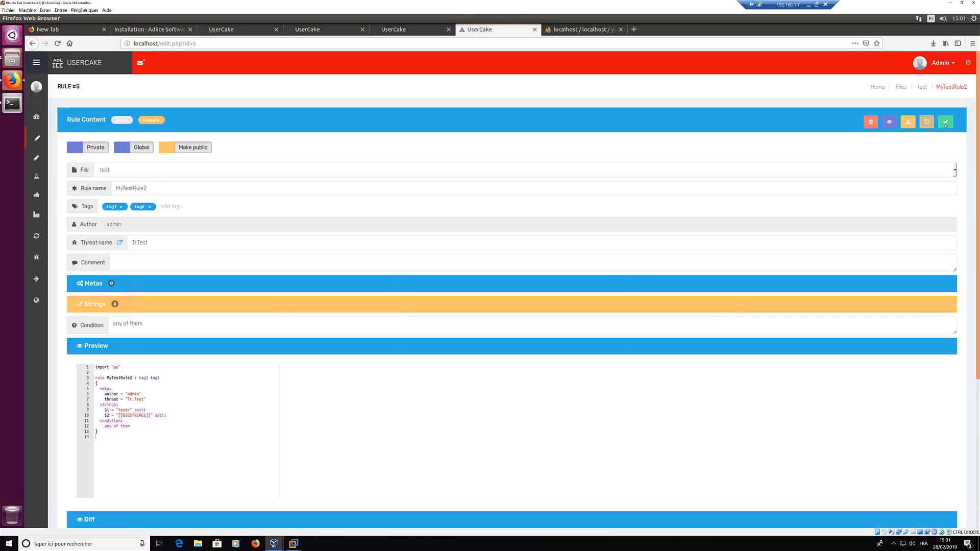
click(947, 122)
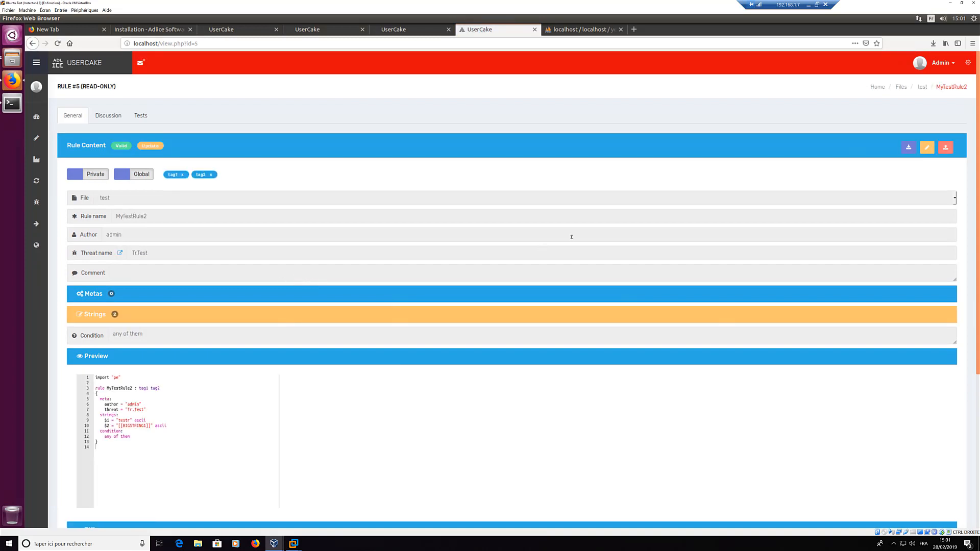
click(909, 147)
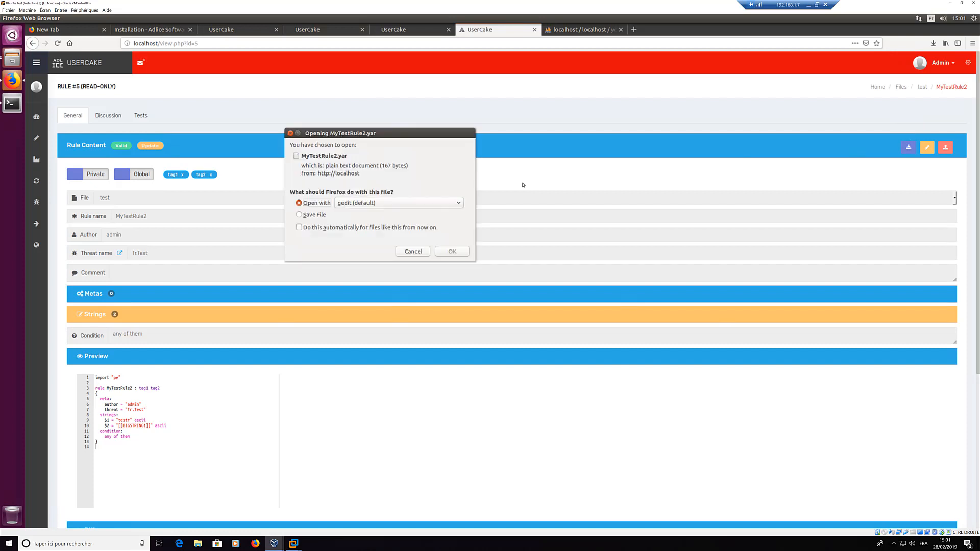
click(456, 255)
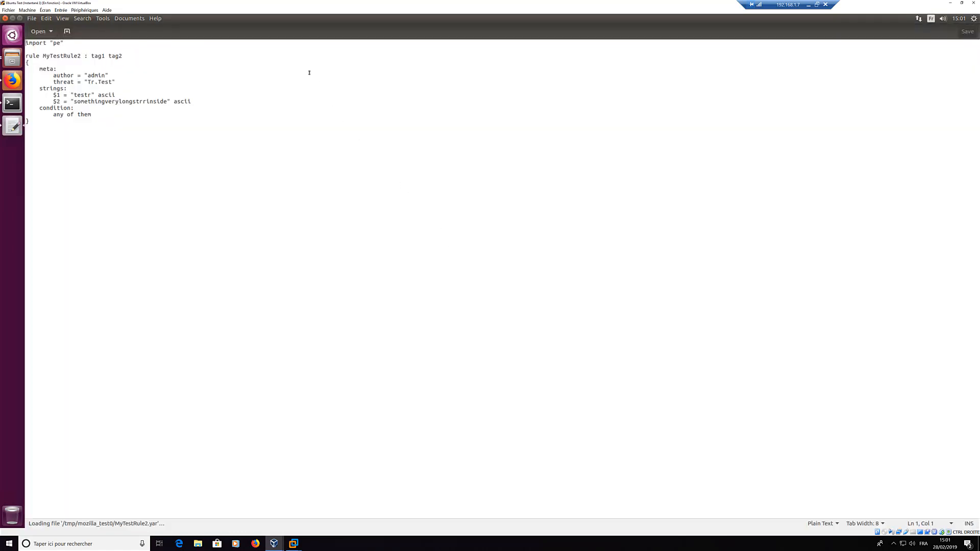
Step: Inspect the expanded $2 value 'somethingverylongstrrinside' in gedit, then close the file
drag(501, 139, 518, 217)
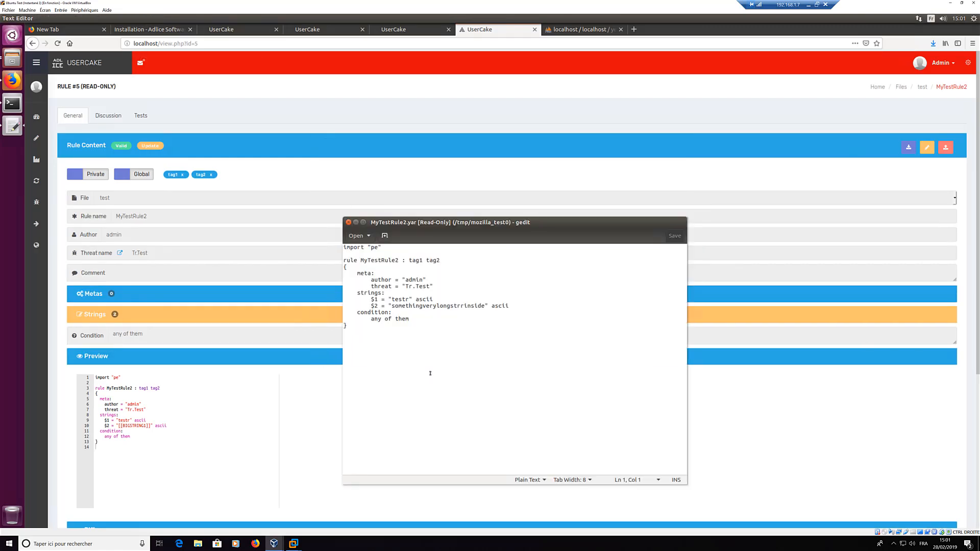
double_click(448, 306)
click(441, 312)
double_click(442, 306)
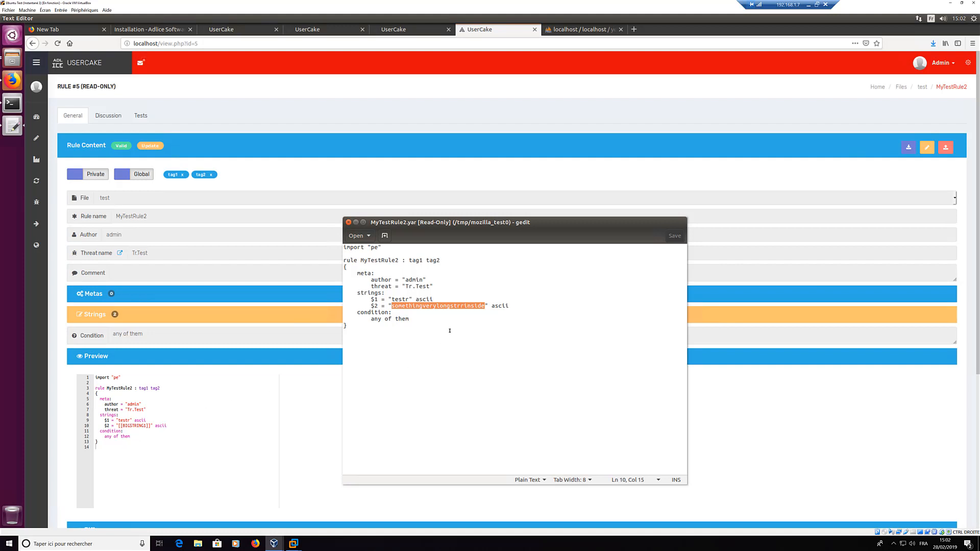
click(349, 223)
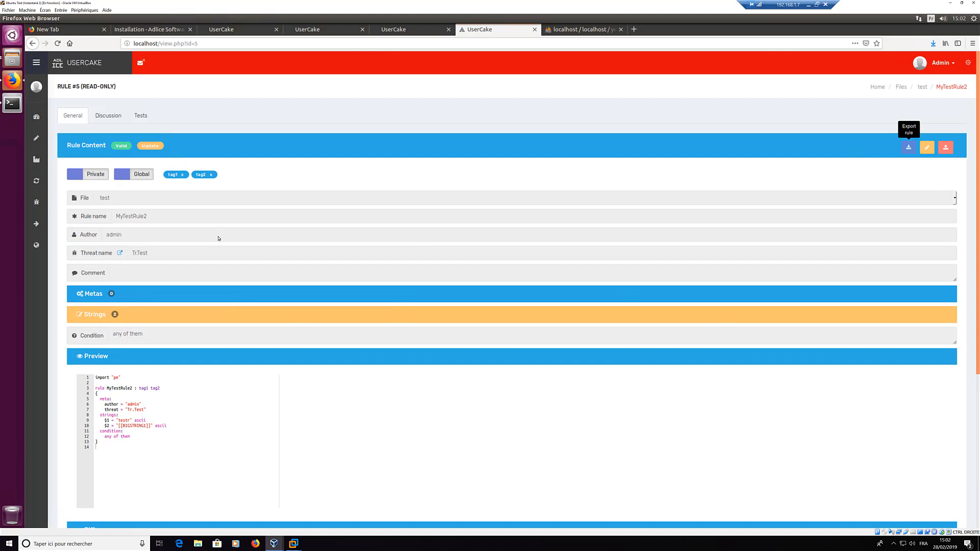
Step: Show the Publications list, which is still empty
mouse_move(36, 205)
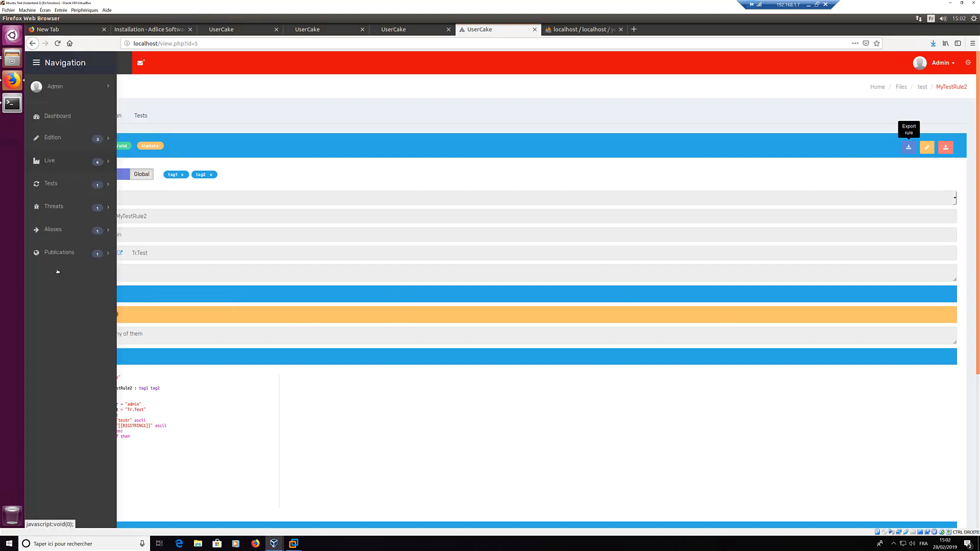
click(57, 252)
click(52, 274)
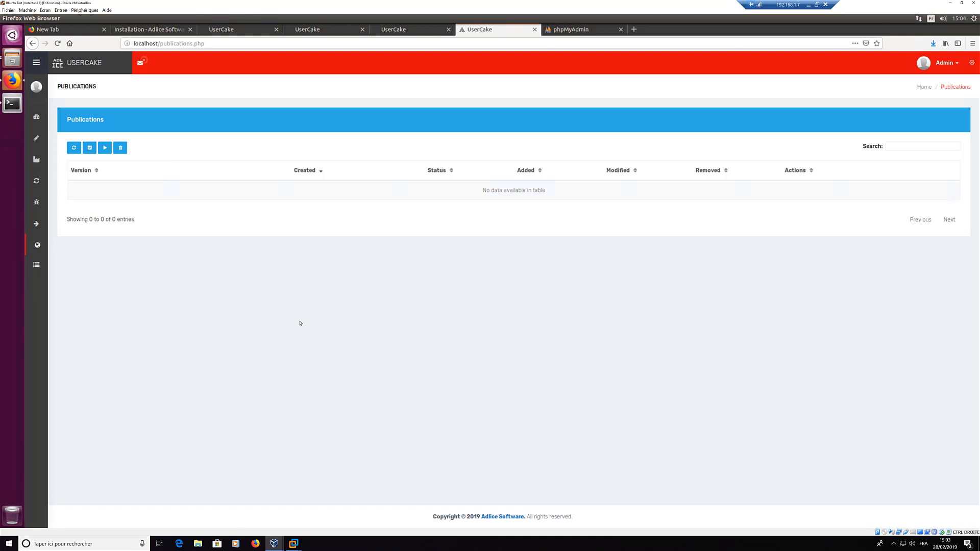
Step: In the terminal, clear the screen and list the web folder to check storage's root ownership
click(12, 105)
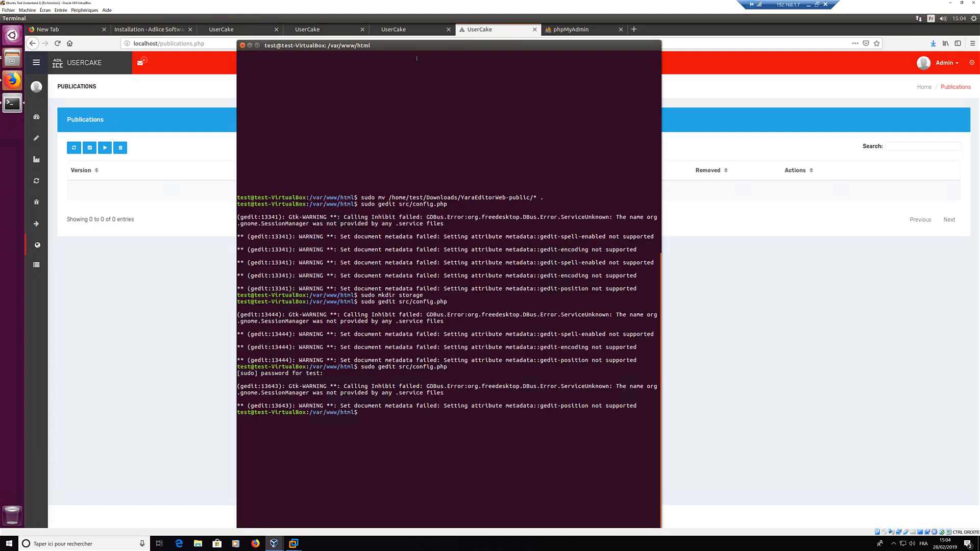
drag(456, 109, 464, 152)
drag(454, 106, 447, 81)
key(Return)
key(Return)
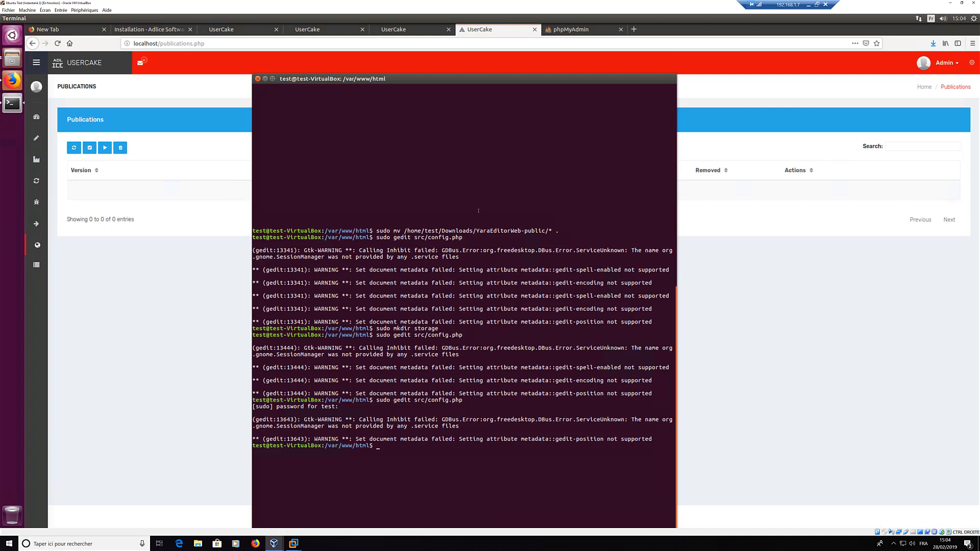
text(clear)
key(Return)
text(ll)
key(Return)
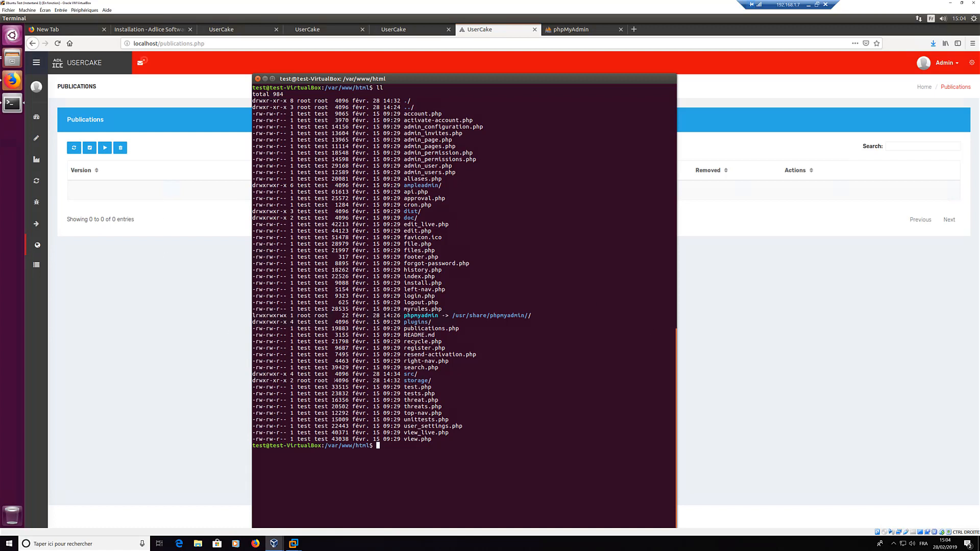
drag(297, 380, 338, 380)
drag(421, 376, 453, 379)
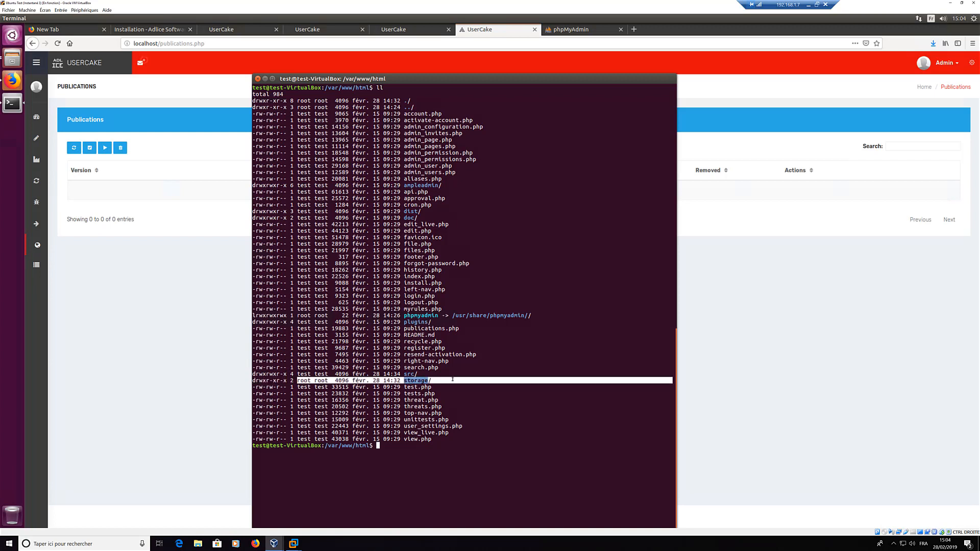
click(404, 450)
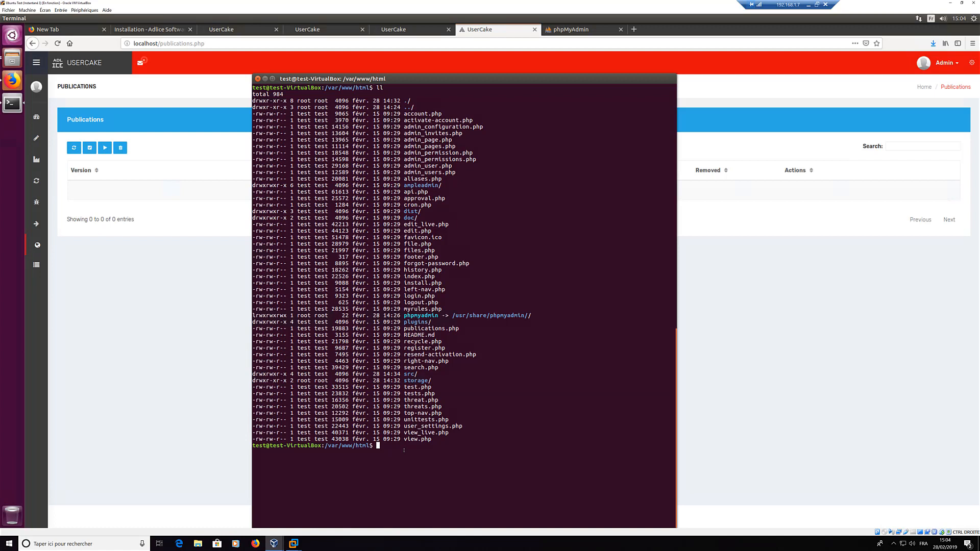
Step: Run sudo chown test:test storage/, verify with ll, and minimize the terminal
text(chown test:test storage/)
key(Home)
text(sudo)
key(Return)
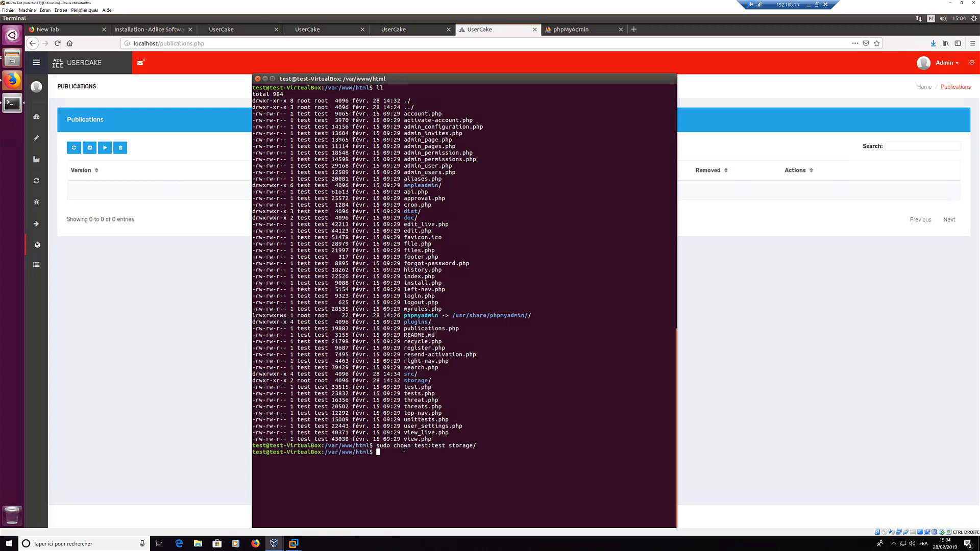
text(ll)
key(Return)
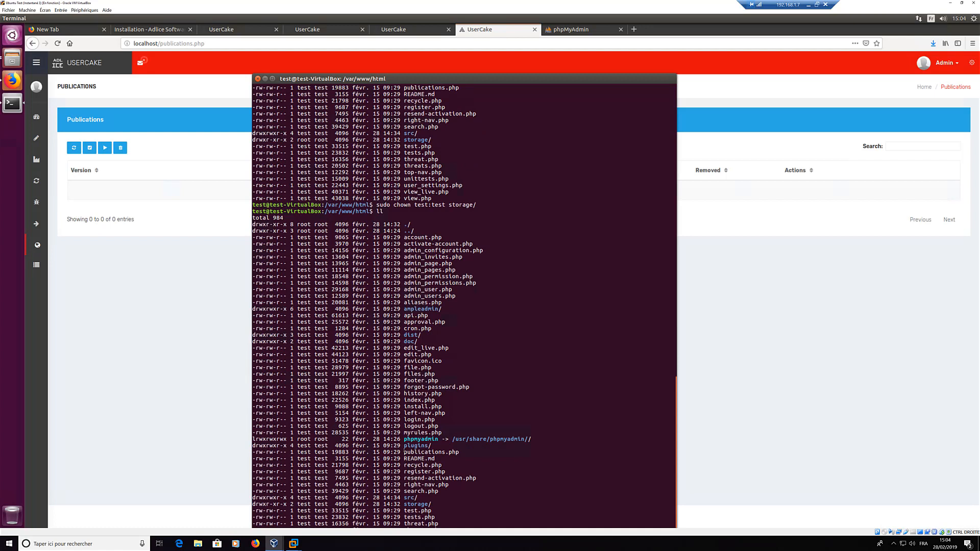
click(265, 80)
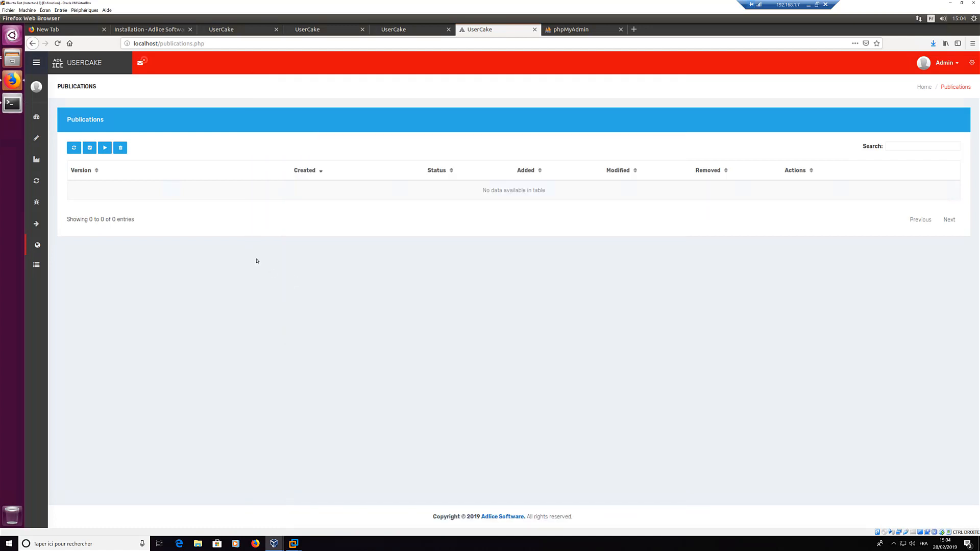
click(104, 148)
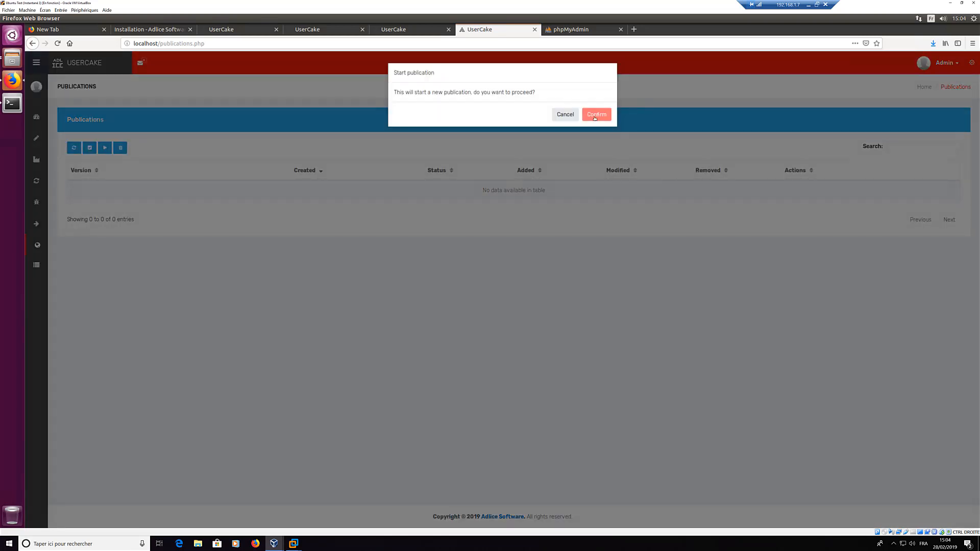
click(595, 117)
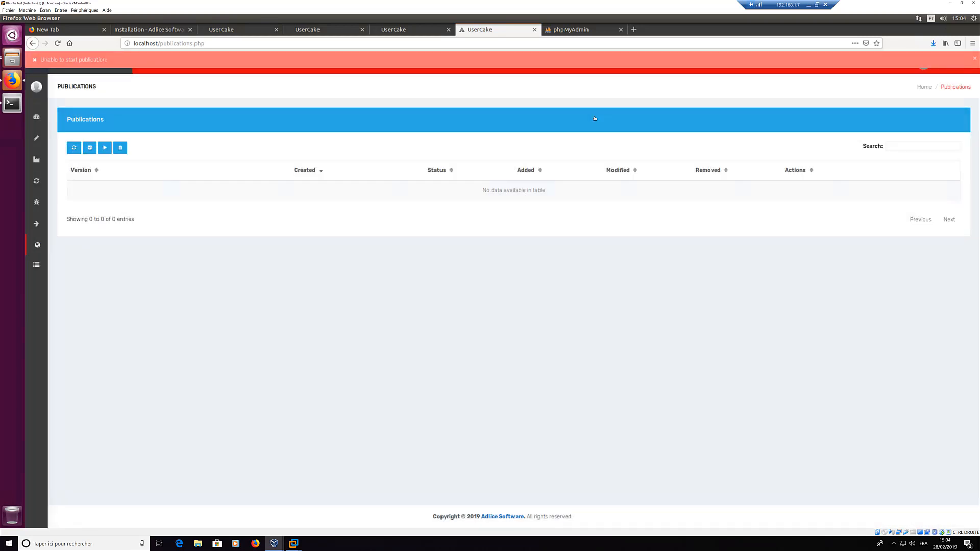
click(474, 61)
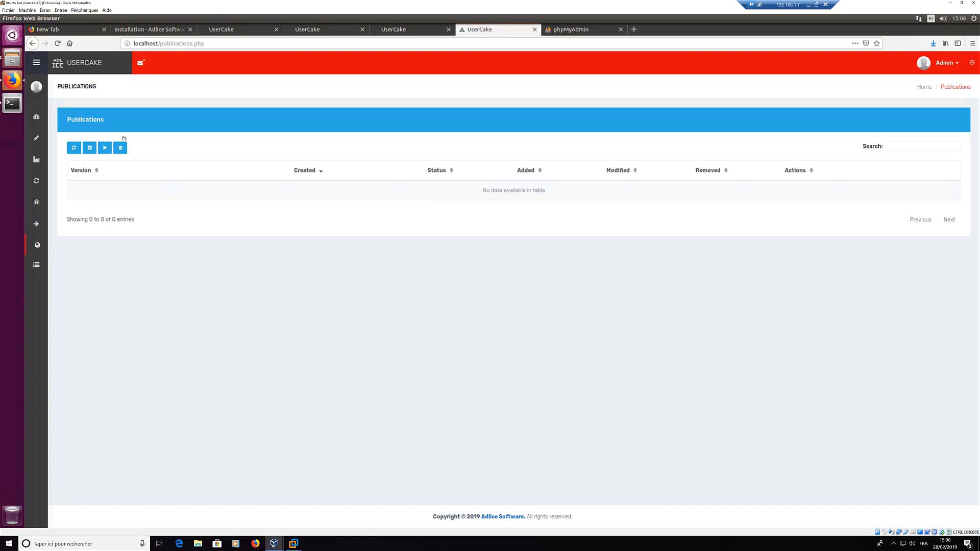
mouse_move(36, 117)
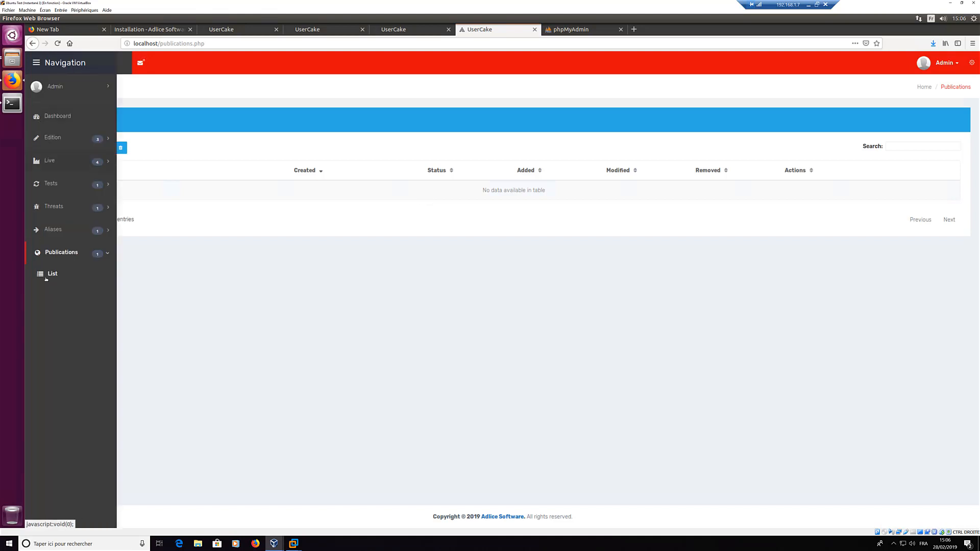